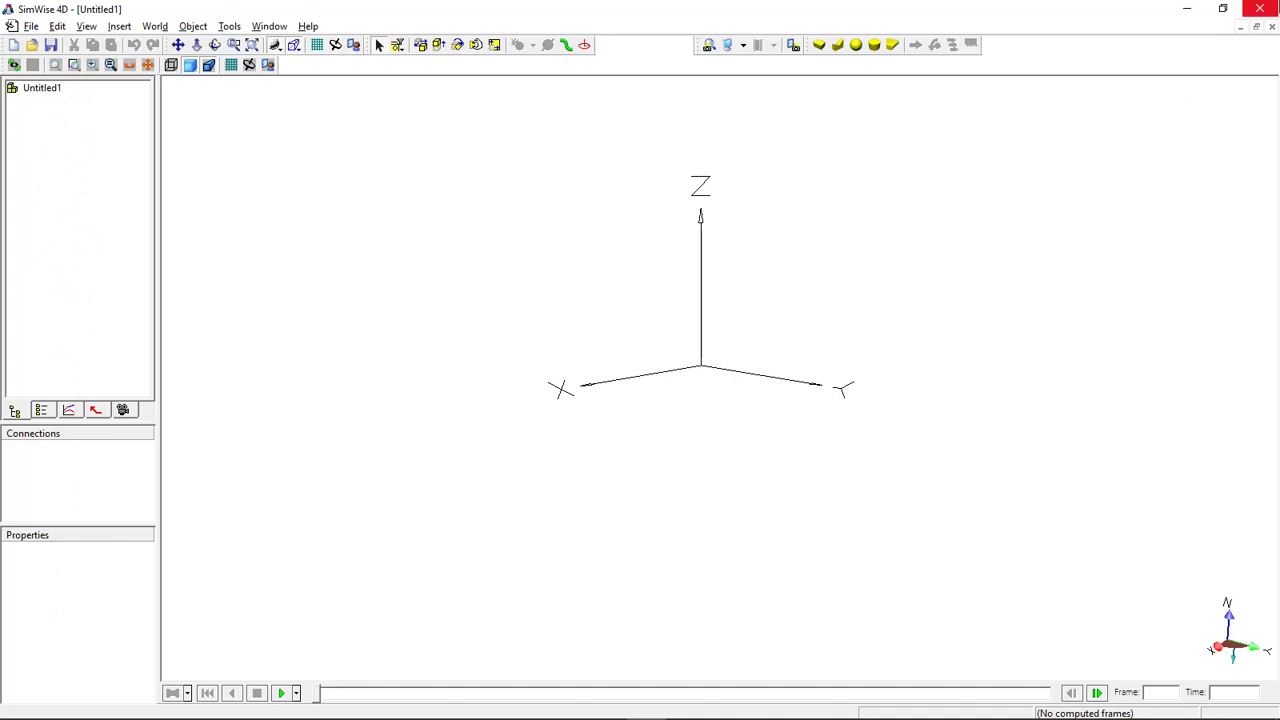
Restore the SimWise 4D and EvaluationKit.pdf windows from full screen, then move and enlarge the PDF window so both are visible.
click(1222, 8)
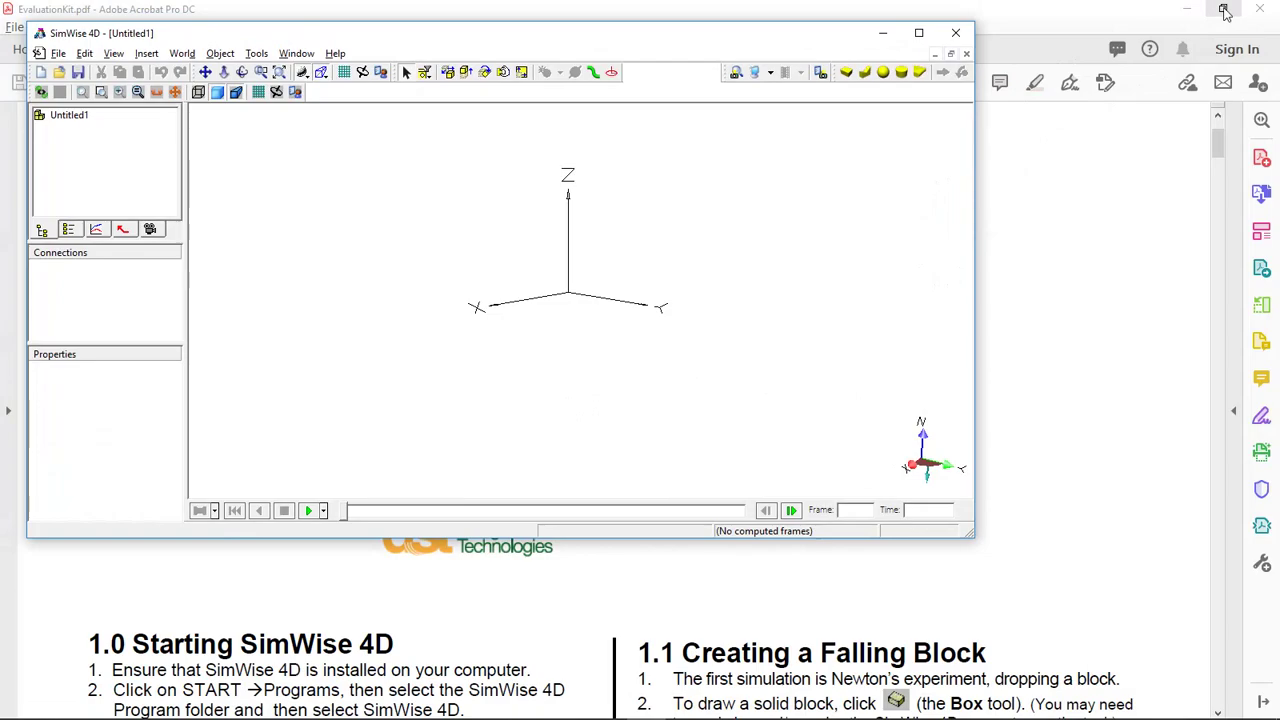
click(1224, 10)
drag(751, 52, 901, 58)
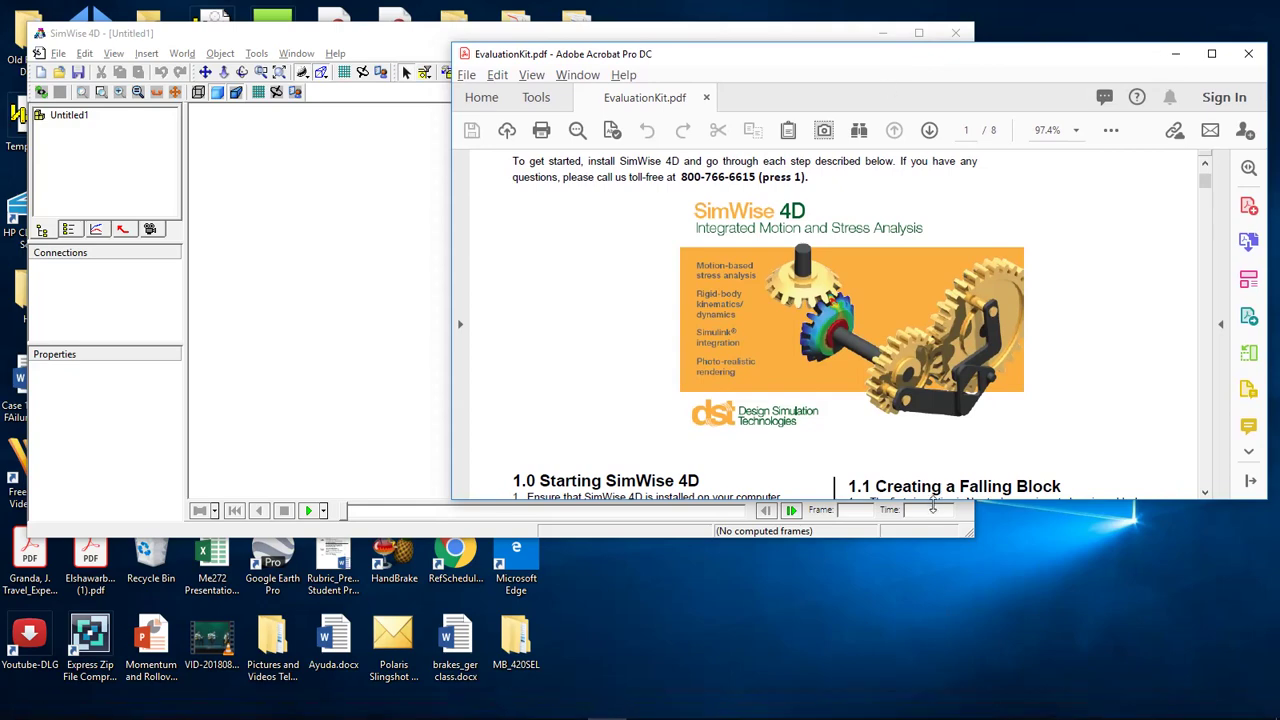
drag(933, 500, 932, 658)
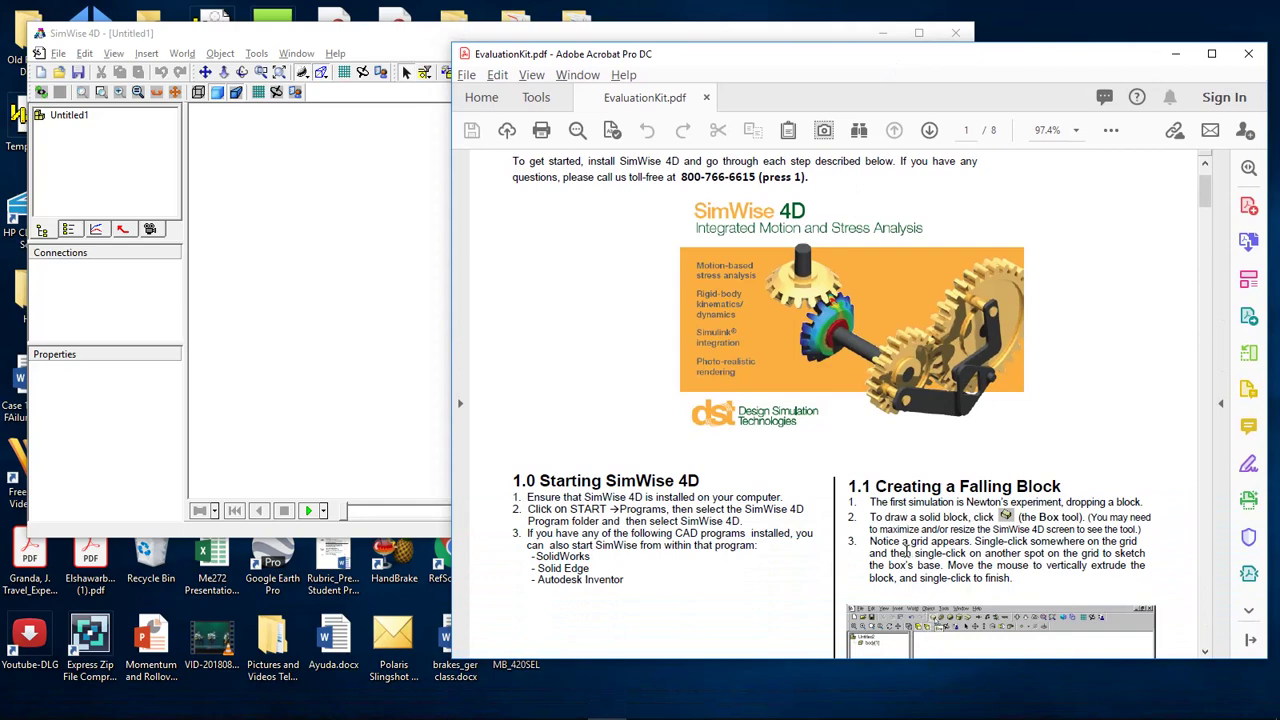
drag(908, 64, 950, 32)
Rearrange the SimWise 4D and EvaluationKit.pdf windows side by side, keeping the PDF in a non-maximized window.
click(445, 52)
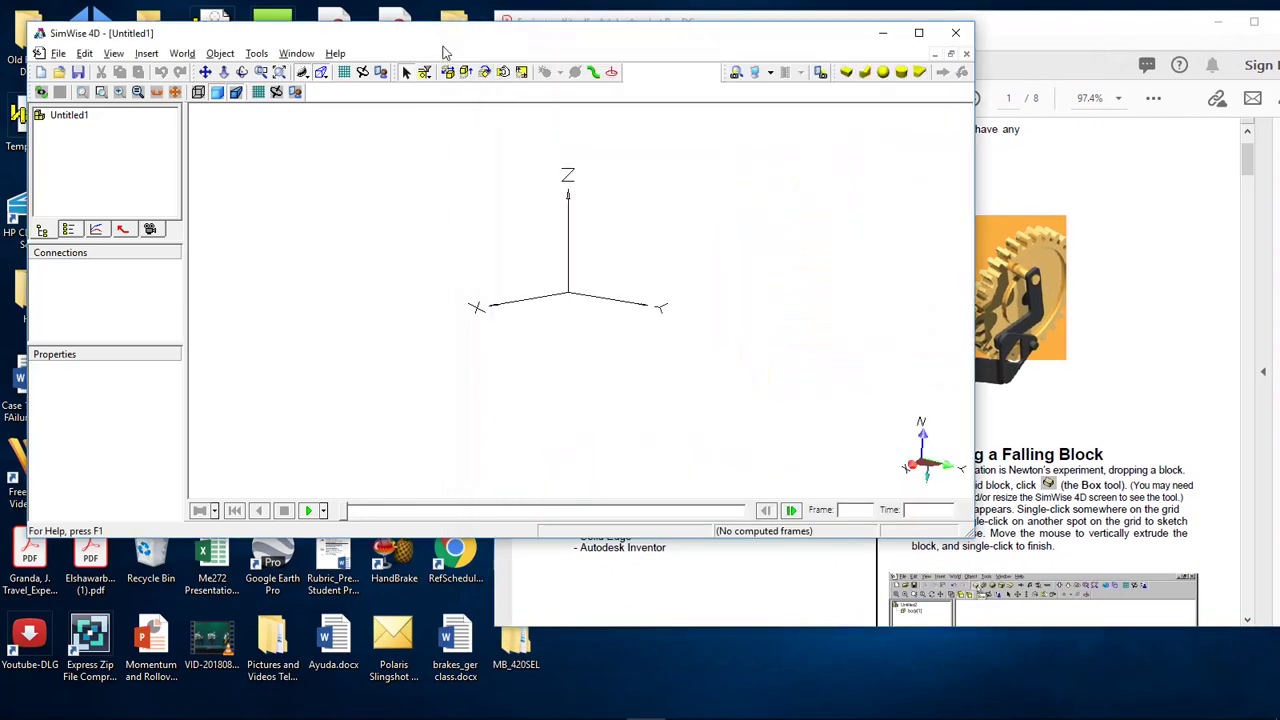
mouse_move(493, 37)
mouse_down()
mouse_move(433, 42)
mouse_move(480, 48)
mouse_up()
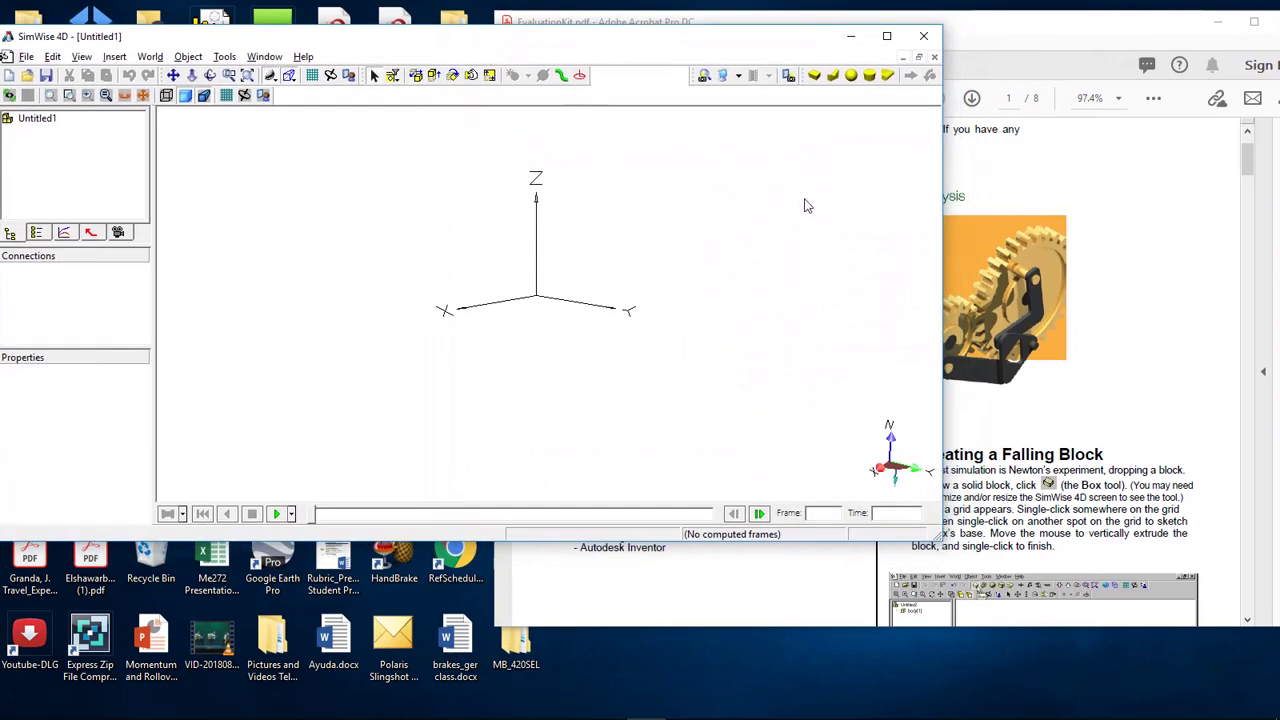
click(1005, 30)
drag(1005, 30, 426, 86)
drag(479, 46, 877, 62)
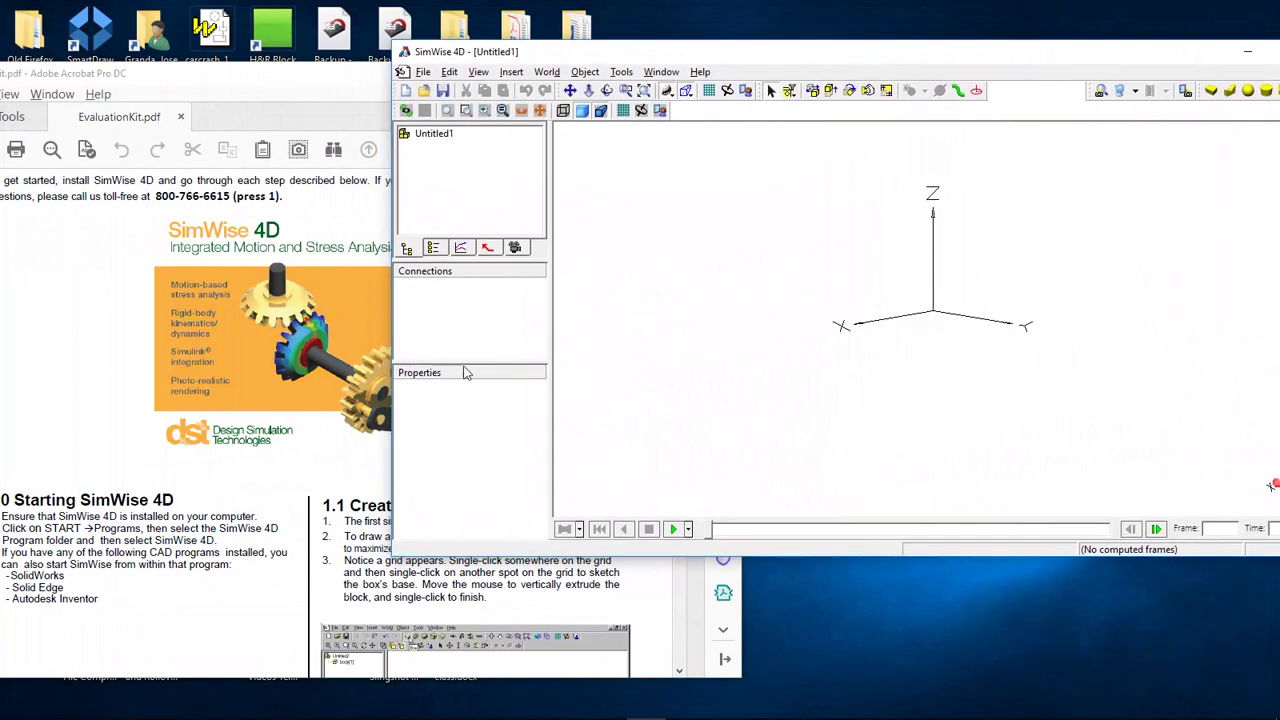
click(280, 84)
drag(259, 84, 296, 0)
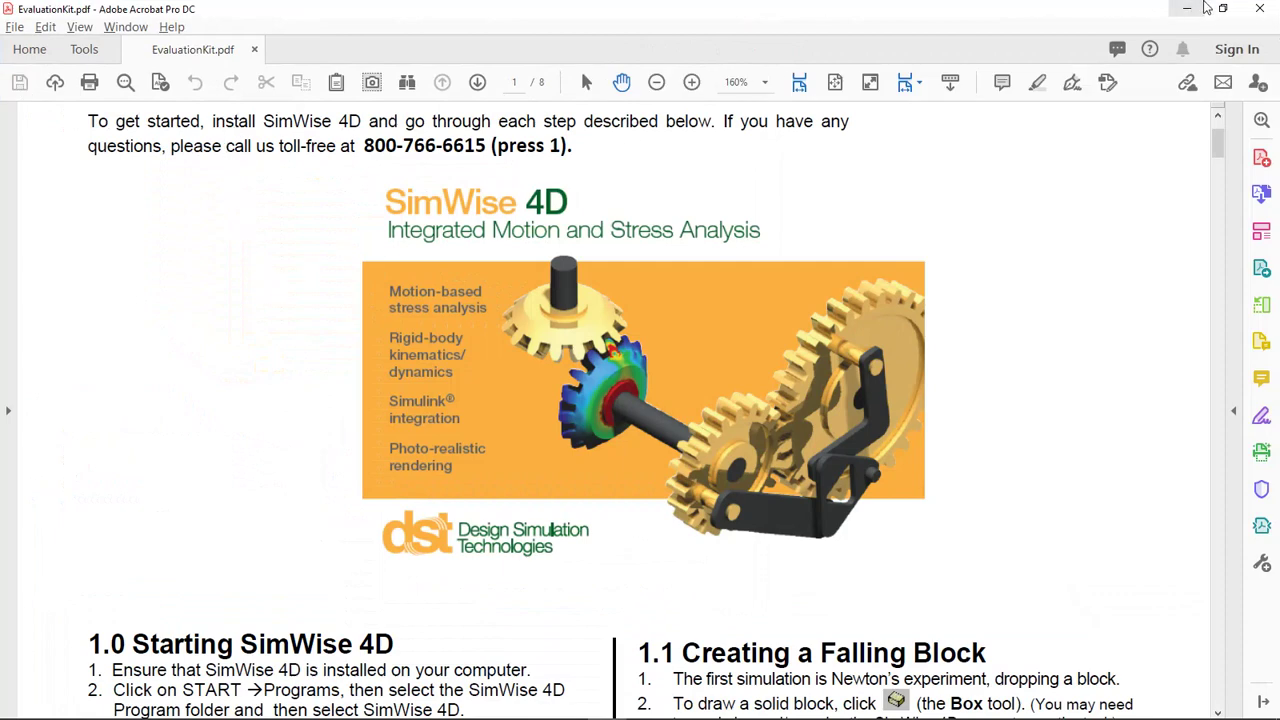
click(1222, 8)
Extend the PDF window's height and zoom the guide to 150% on section 1.1 Creating a Falling Block.
scroll(418, 447, down, 3)
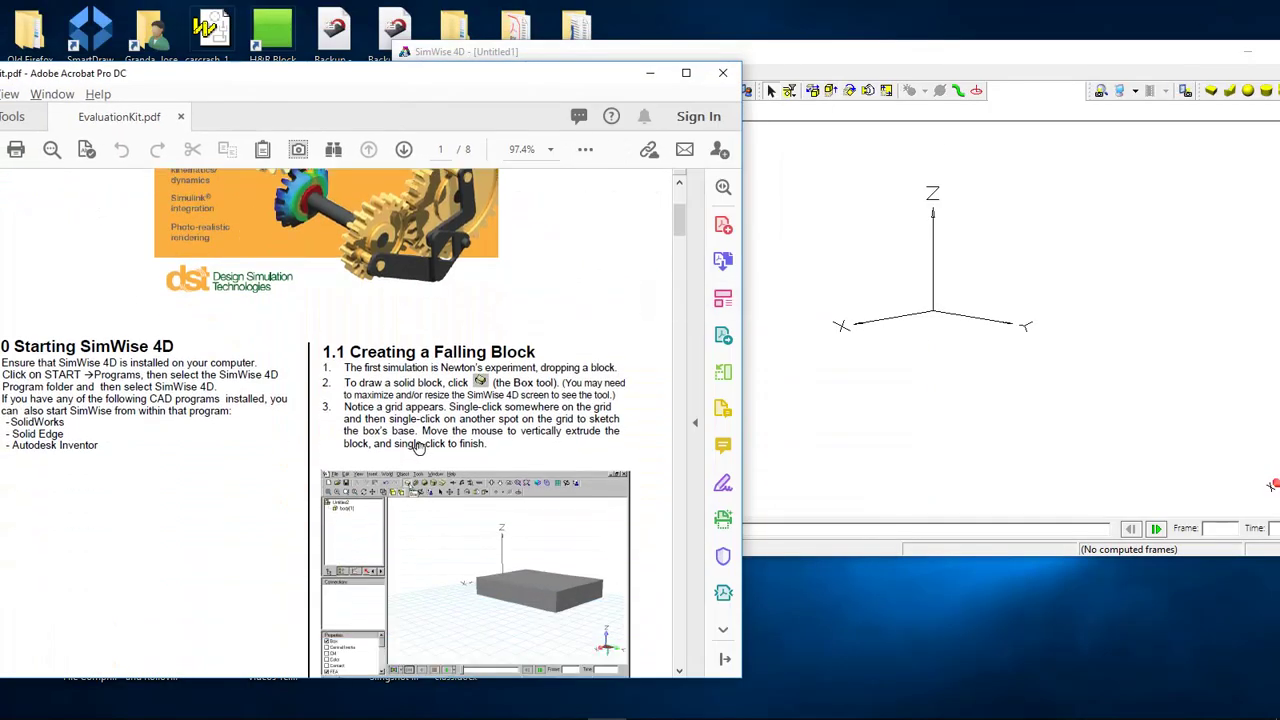
scroll(290, 541, down, 3)
scroll(290, 543, up, 1)
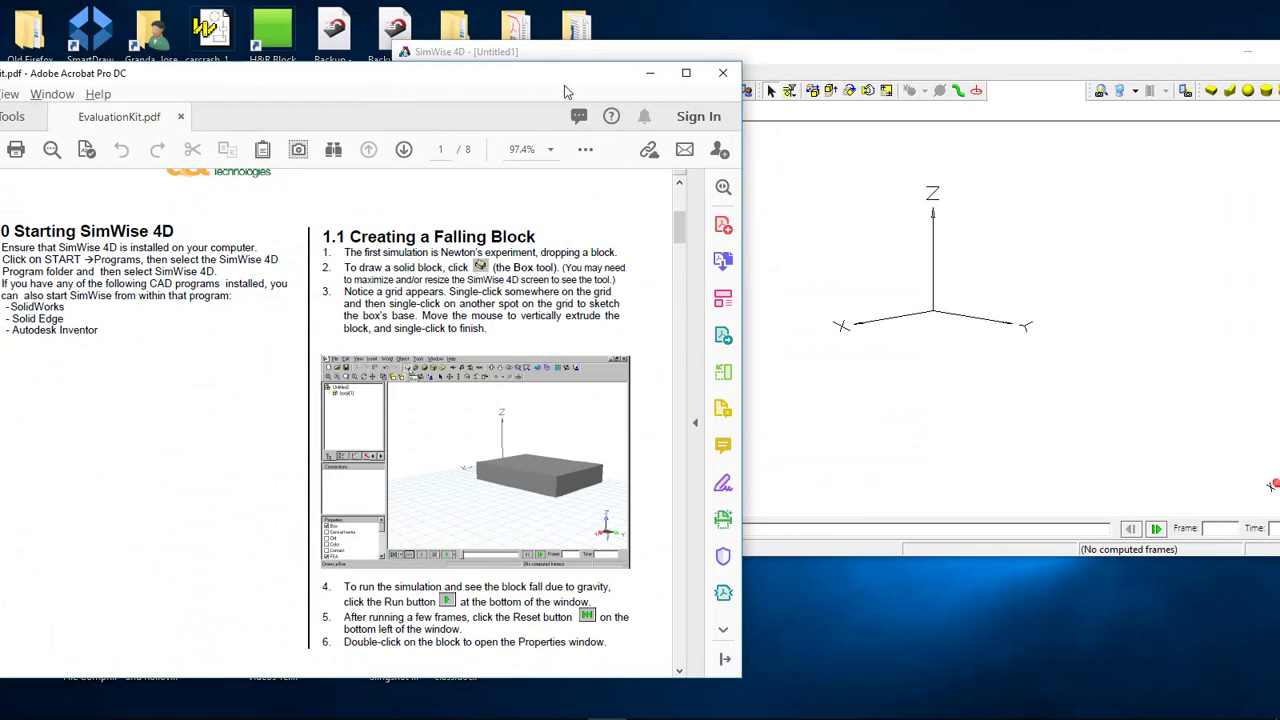
drag(528, 82, 533, 27)
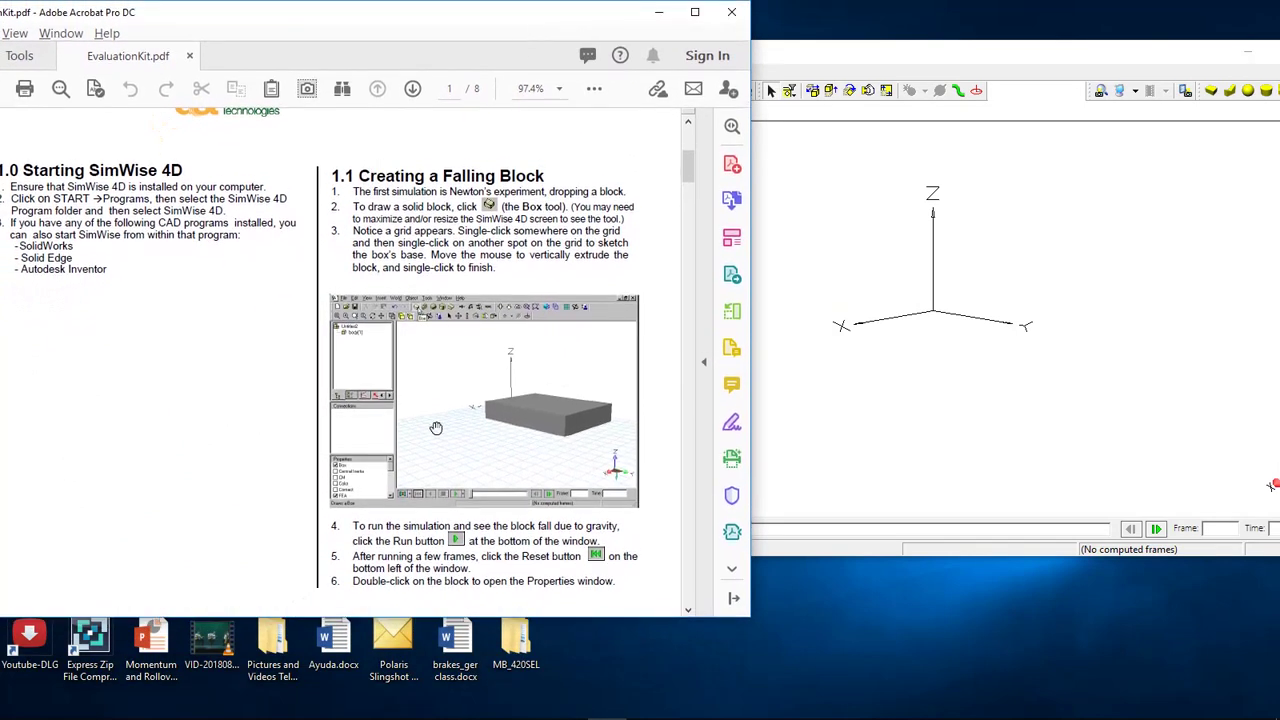
drag(426, 614, 404, 700)
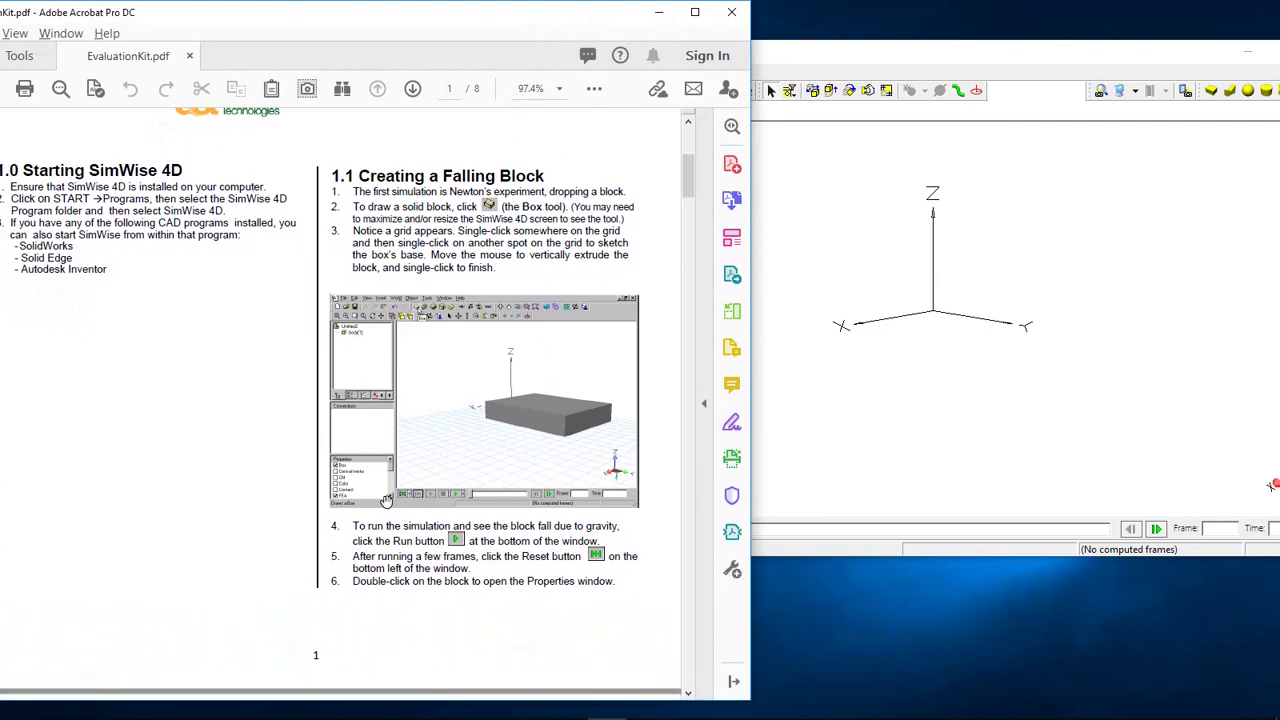
ctrl+scroll(400, 465, up, 2)
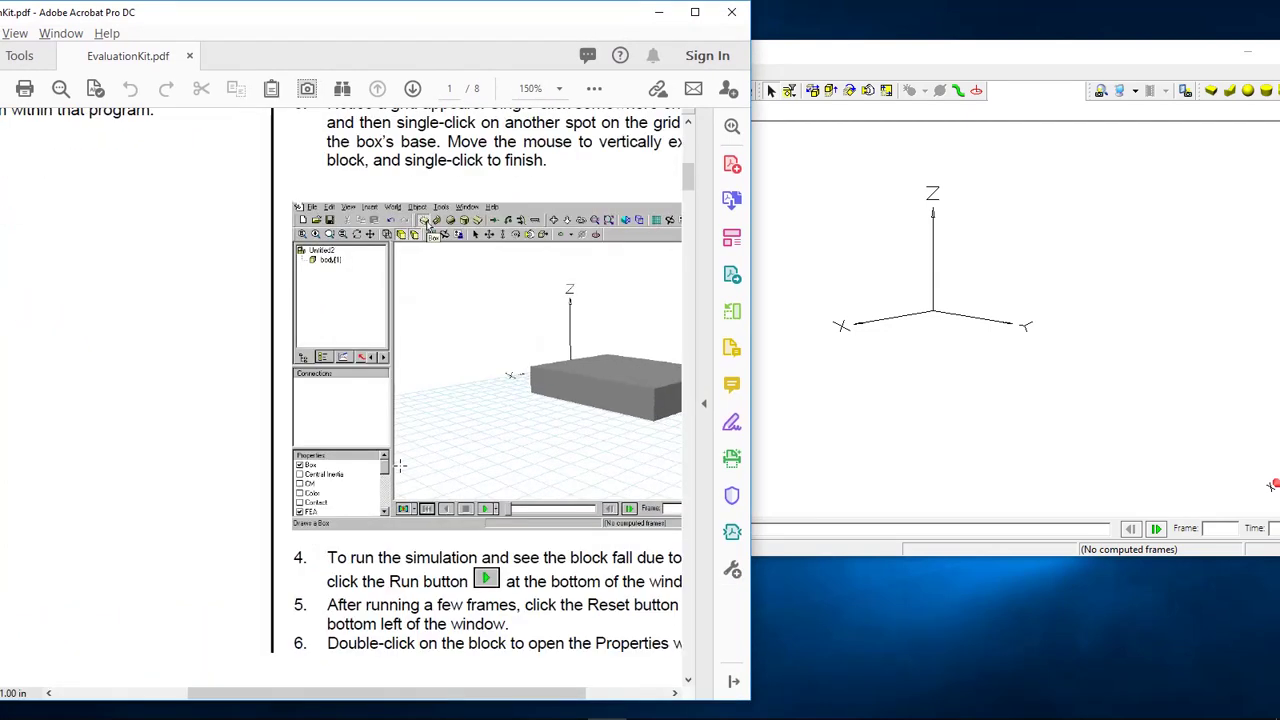
drag(384, 694, 490, 672)
scroll(492, 532, up, 3)
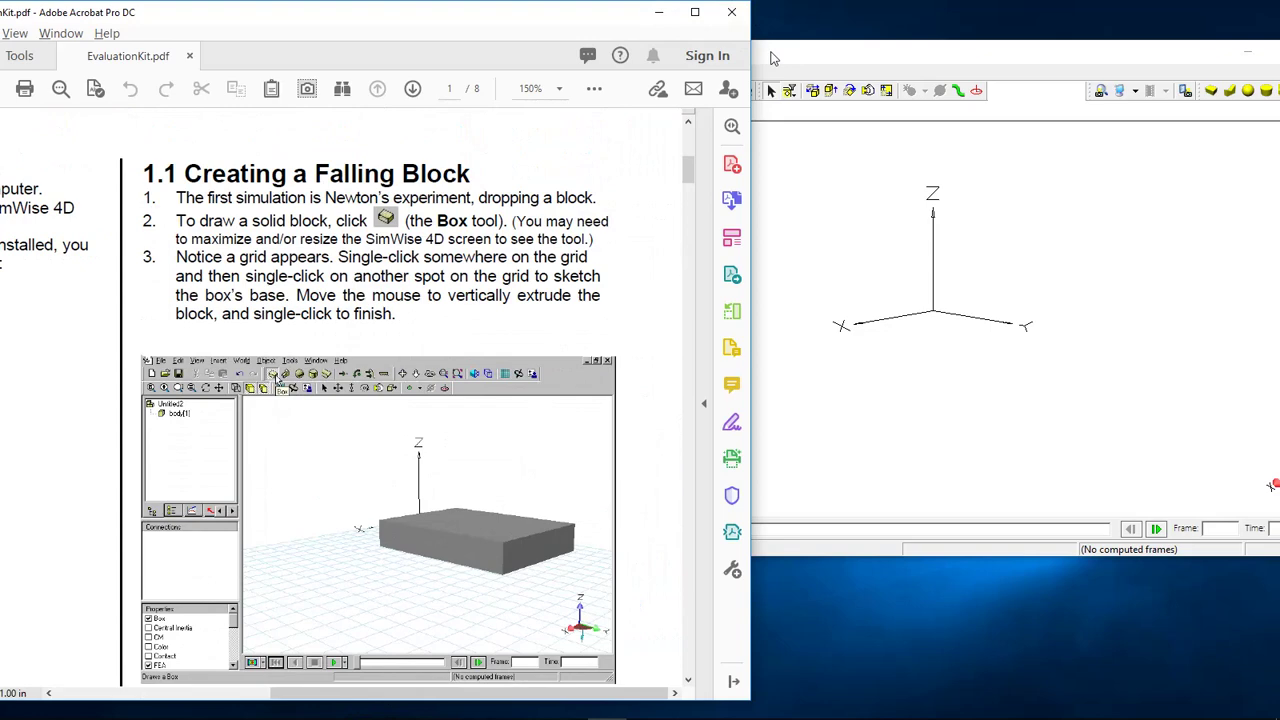
Reposition the SimWise 4D window and restore the PDF window from full screen so the two overlap with both reachable.
click(773, 58)
drag(751, 60, 882, 59)
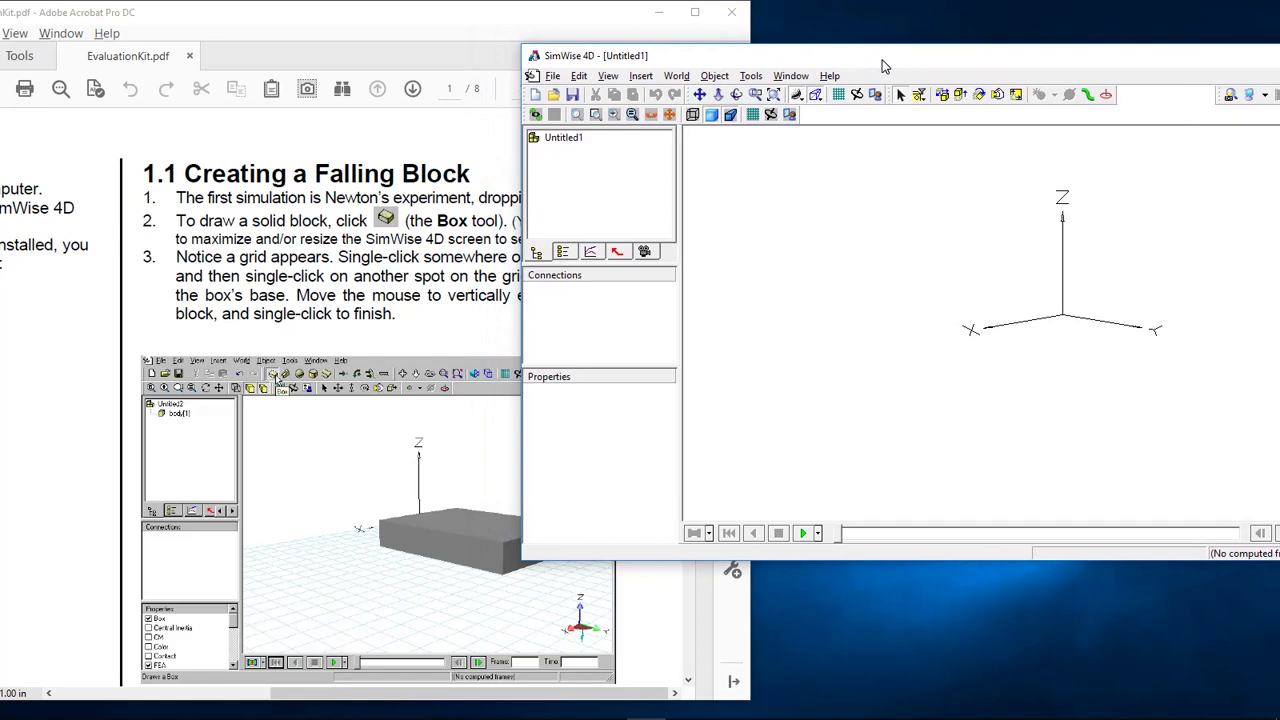
drag(883, 66, 358, 78)
drag(251, 14, 852, 22)
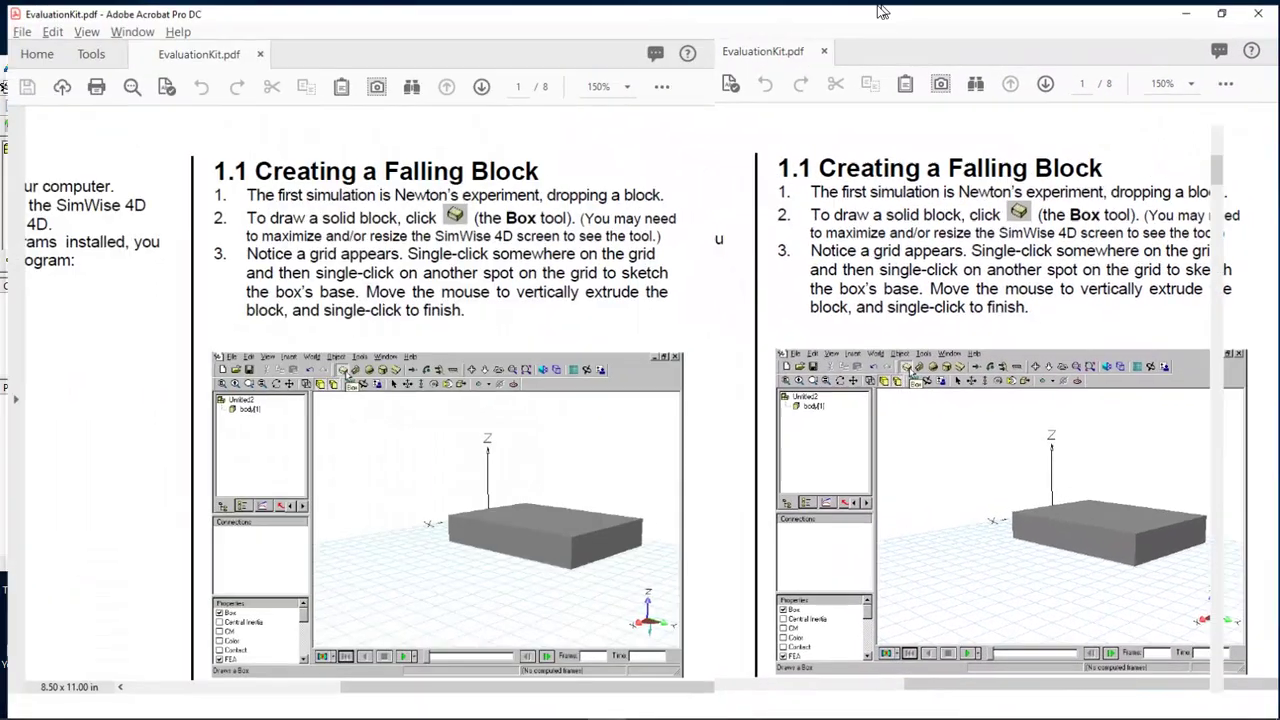
click(1222, 8)
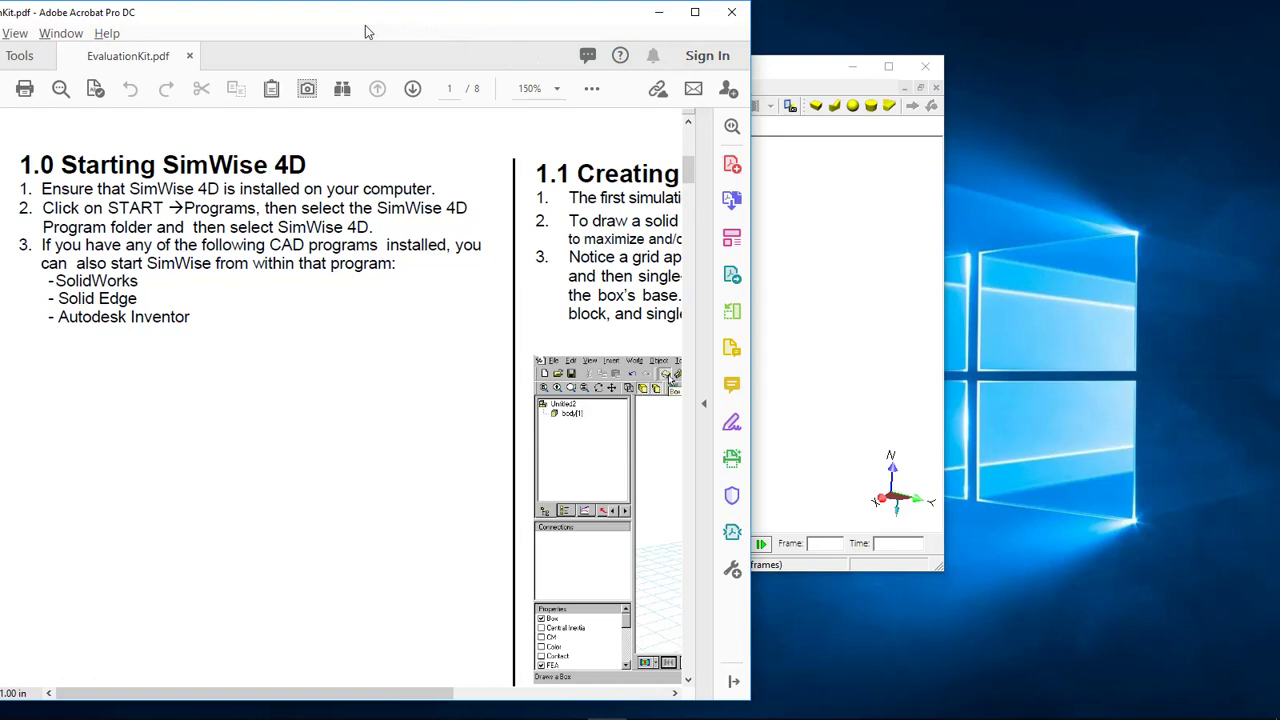
click(776, 75)
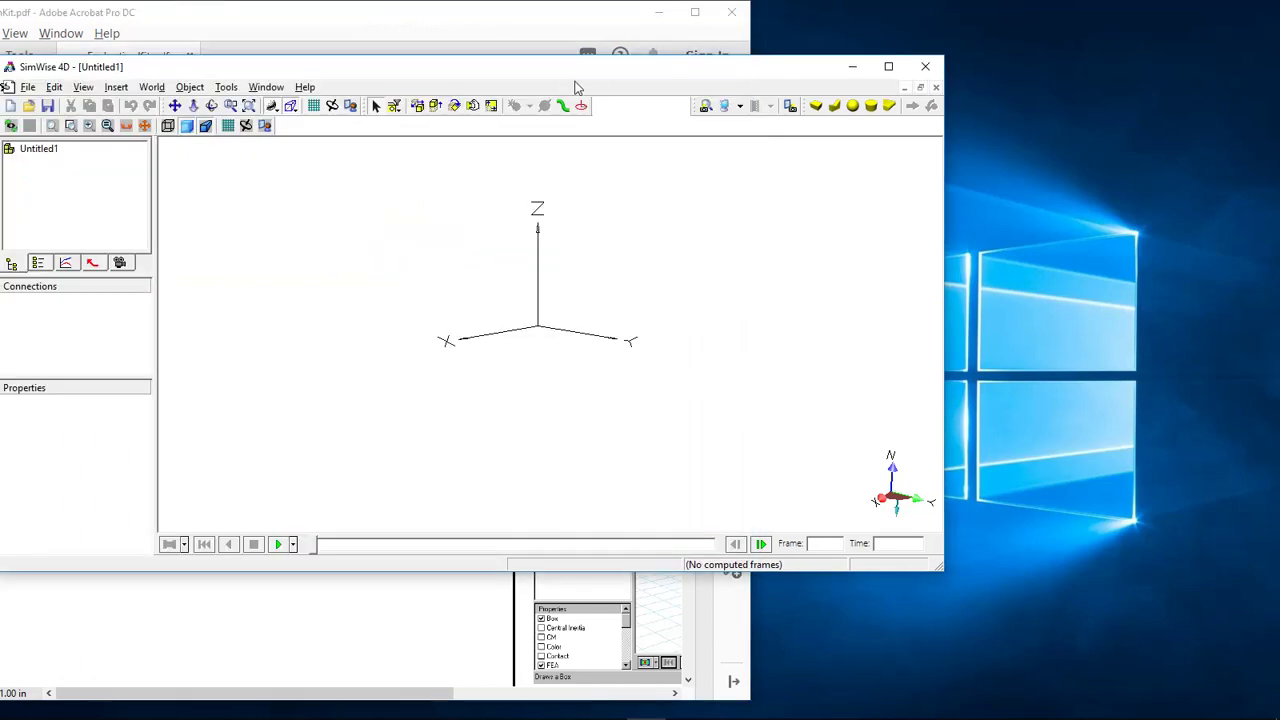
mouse_move(566, 78)
mouse_down()
mouse_move(965, 84)
mouse_move(517, 81)
mouse_move(580, 80)
mouse_move(540, 90)
mouse_move(553, 80)
mouse_up()
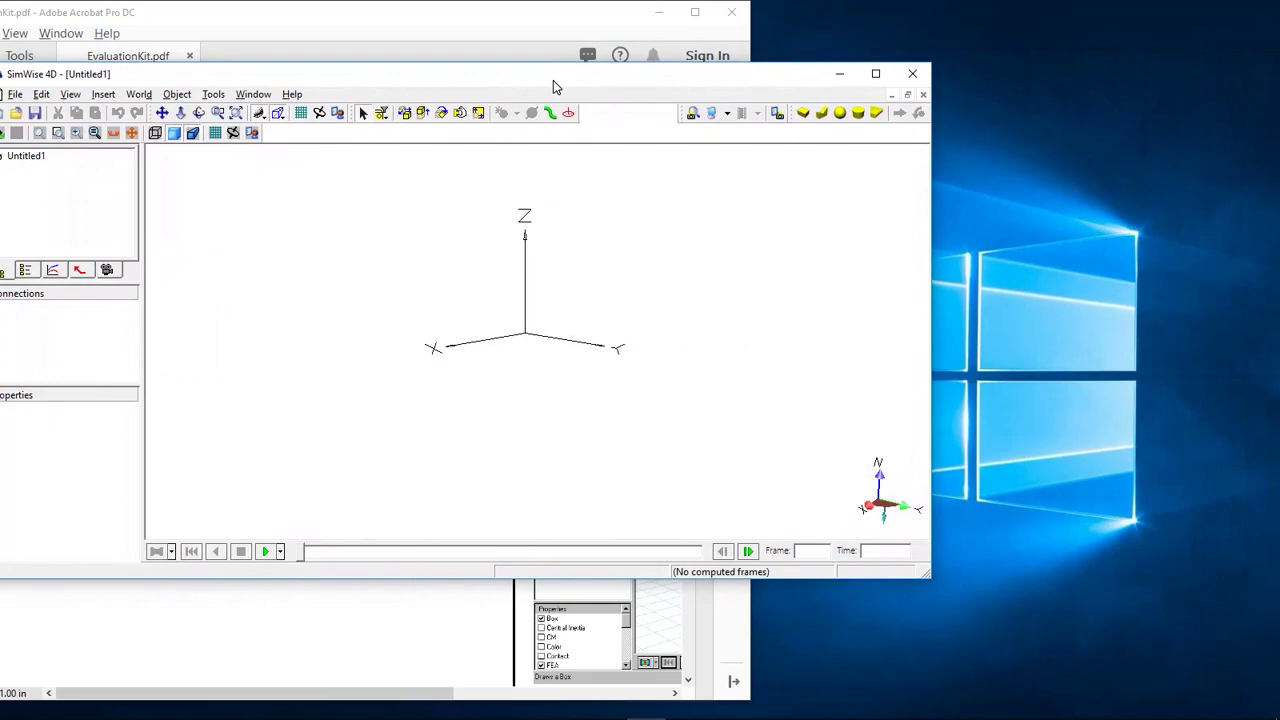
Move the PDF window clear of the SimWise 4D model tree and show the box-drawing instructions in section 1.1.
drag(443, 8, 771, 32)
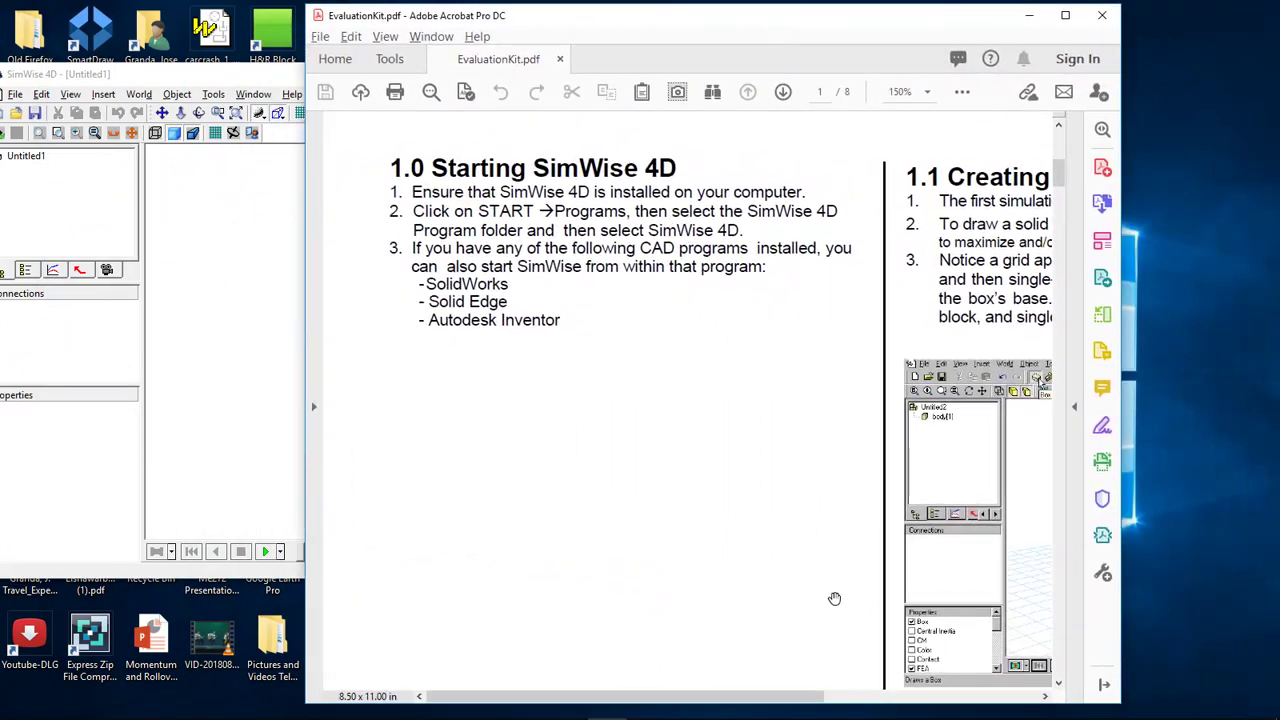
drag(792, 697, 1041, 697)
scroll(971, 511, down, 3)
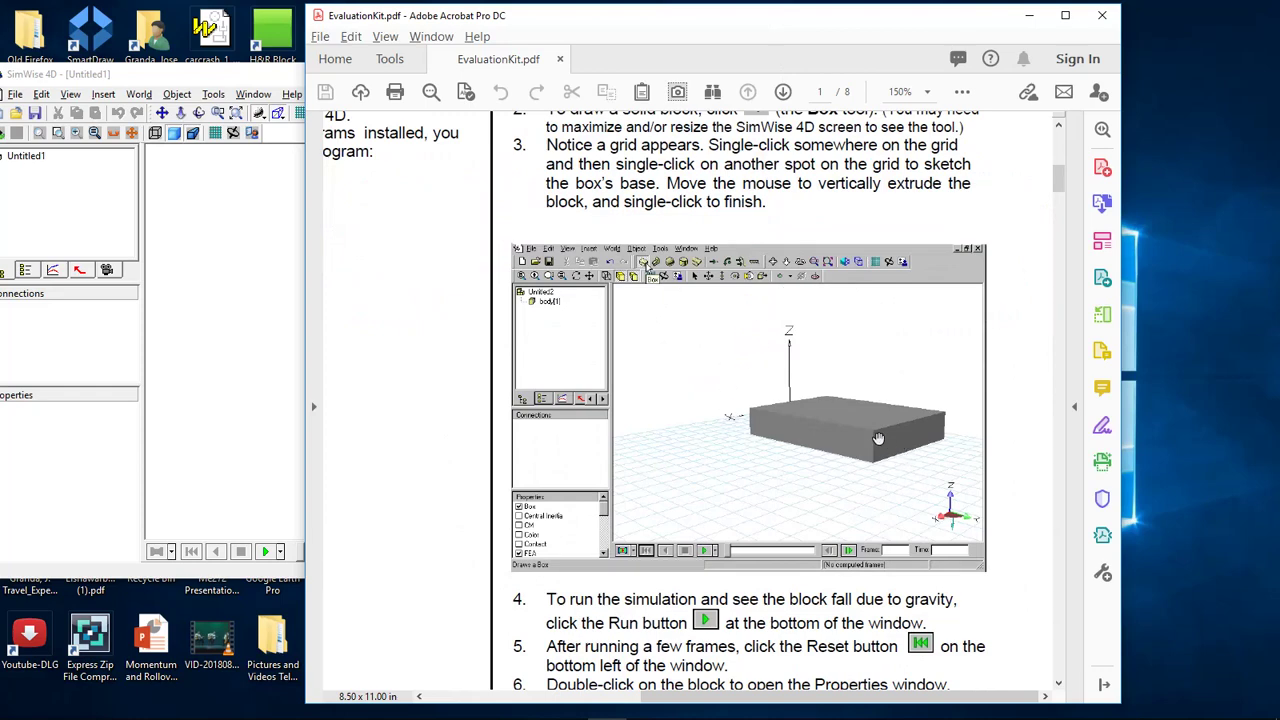
scroll(893, 412, up, 1)
scroll(893, 412, up, 1)
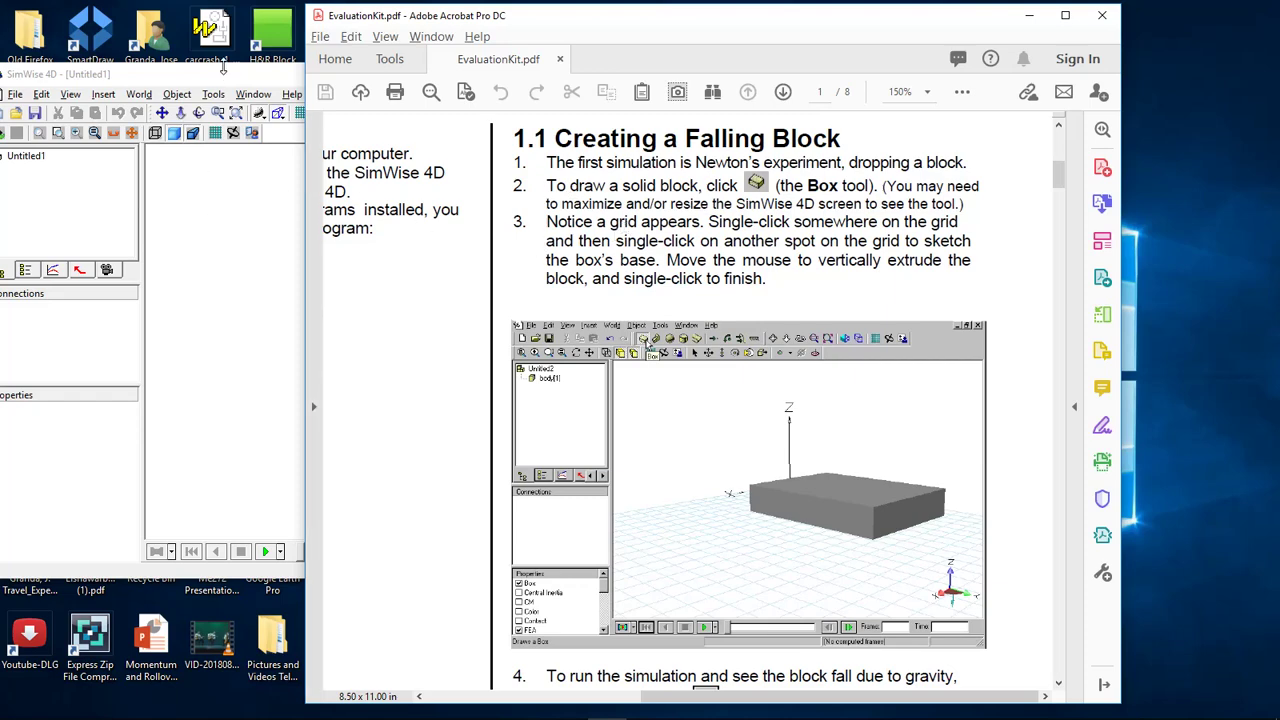
Switch to SimWise 4D and draw a solid box on the grid with a base of about 0.149 by 0.154, extruded upward.
click(229, 76)
drag(229, 78, 254, 68)
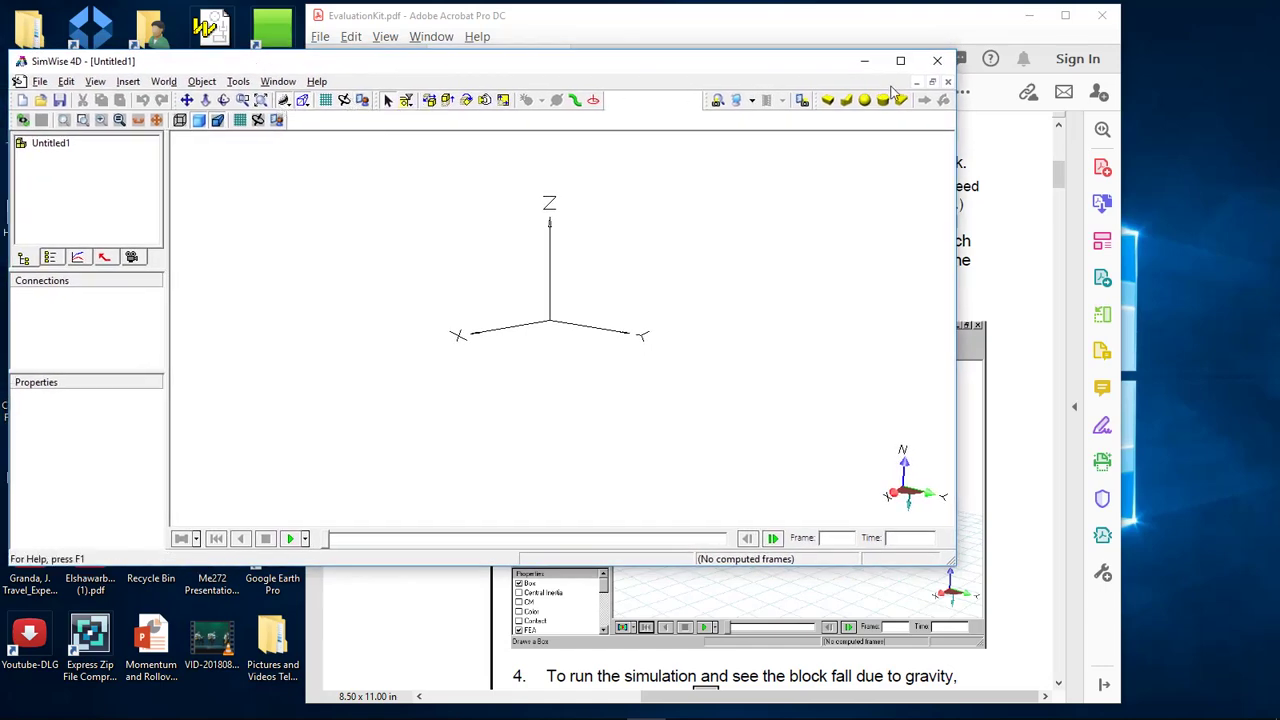
click(829, 102)
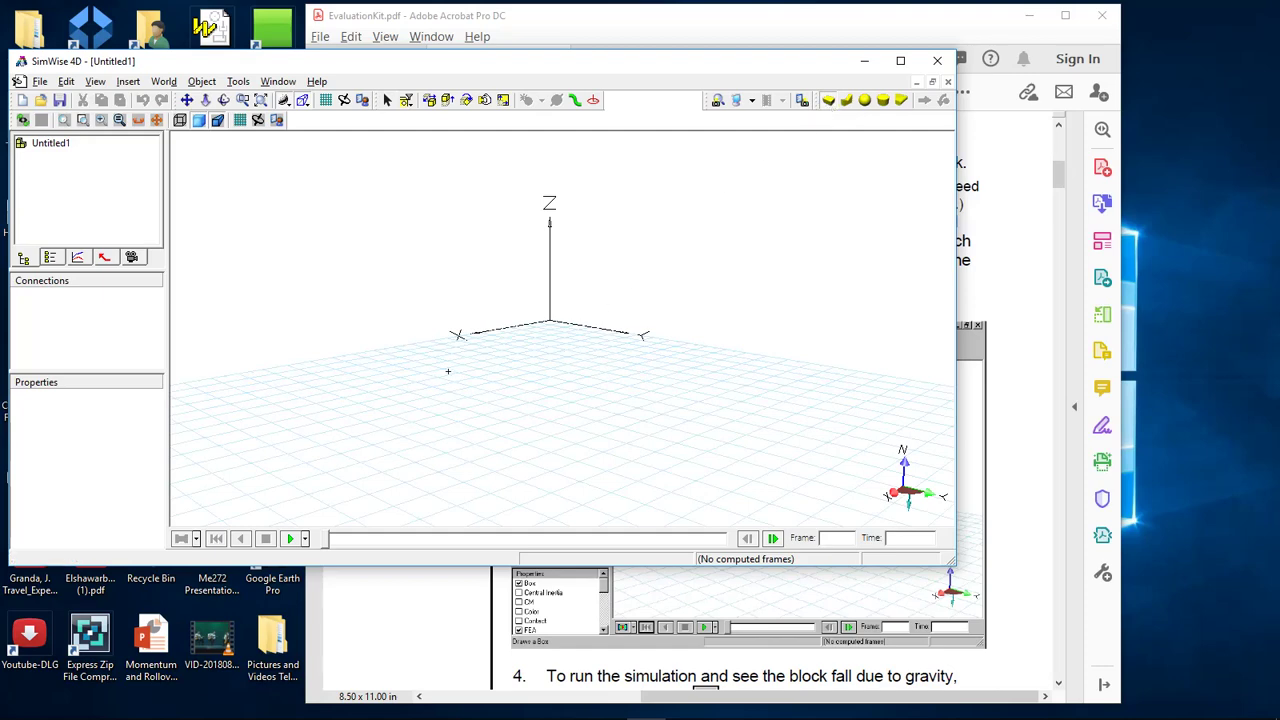
click(448, 371)
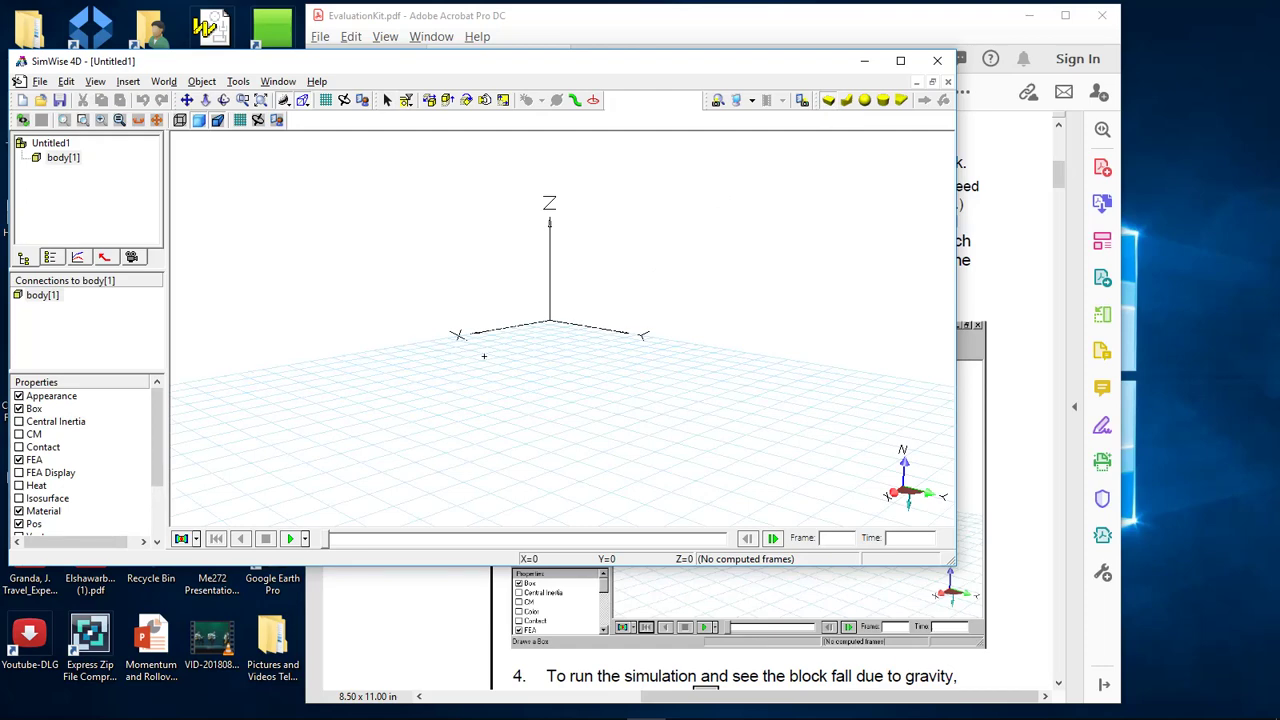
click(509, 358)
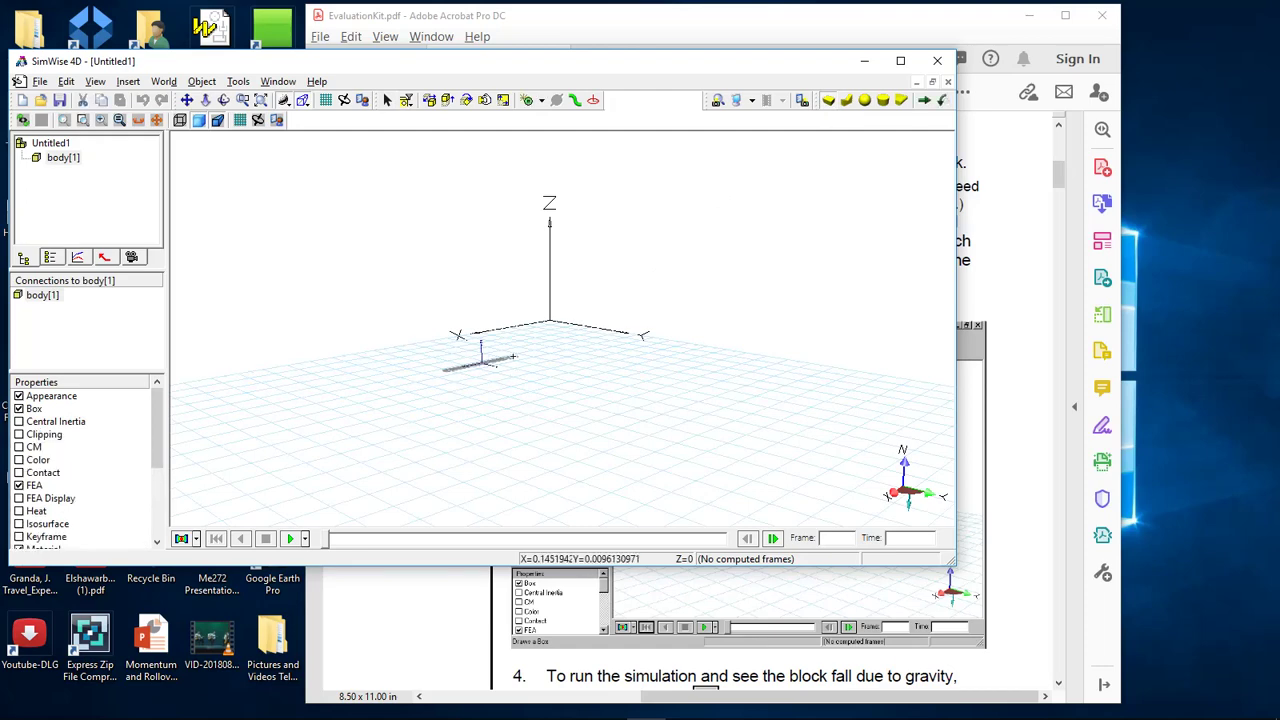
drag(513, 357, 586, 371)
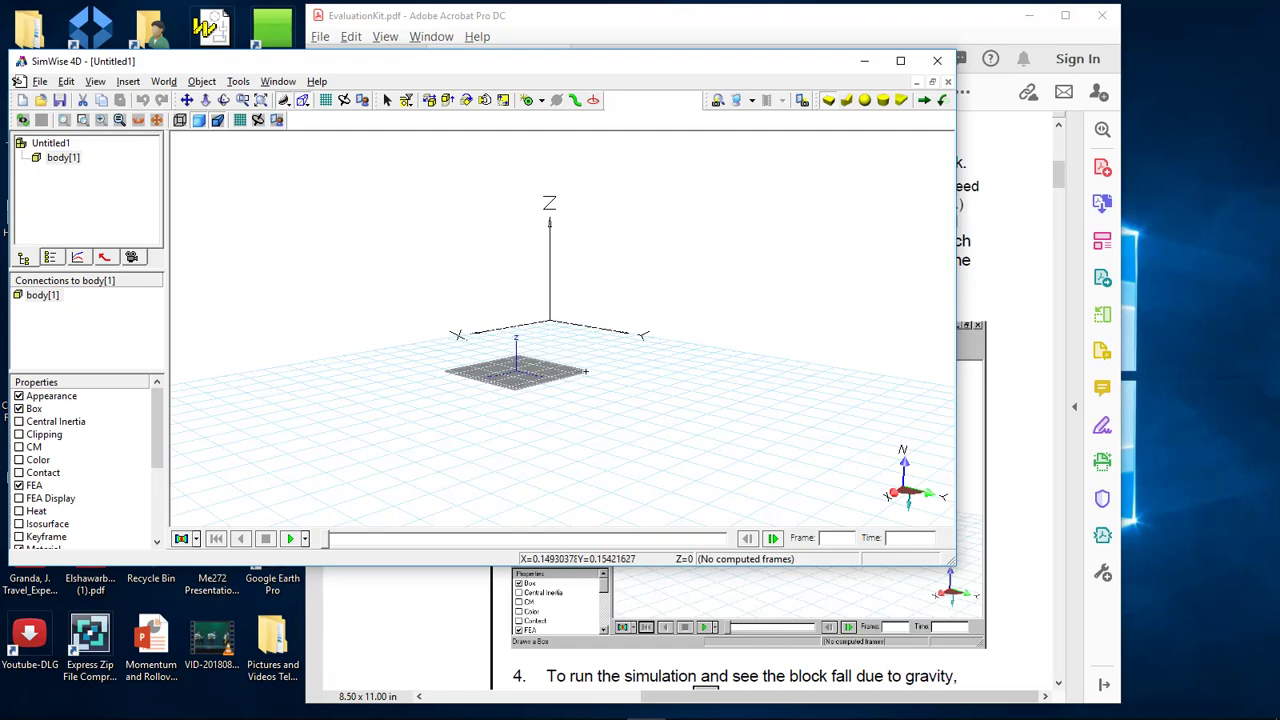
drag(586, 371, 592, 345)
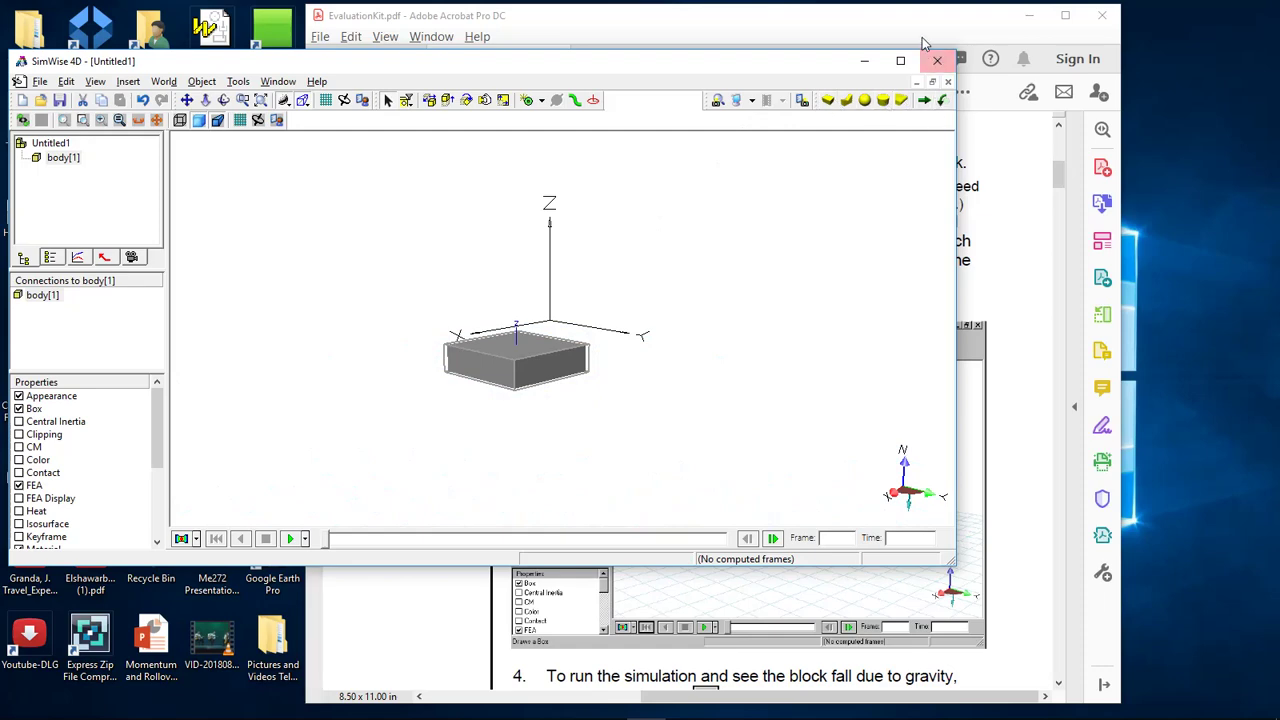
Check guide steps 4 to 6, then run the falling-block simulation in SimWise 4D, stopping and resetting it to the start.
click(921, 23)
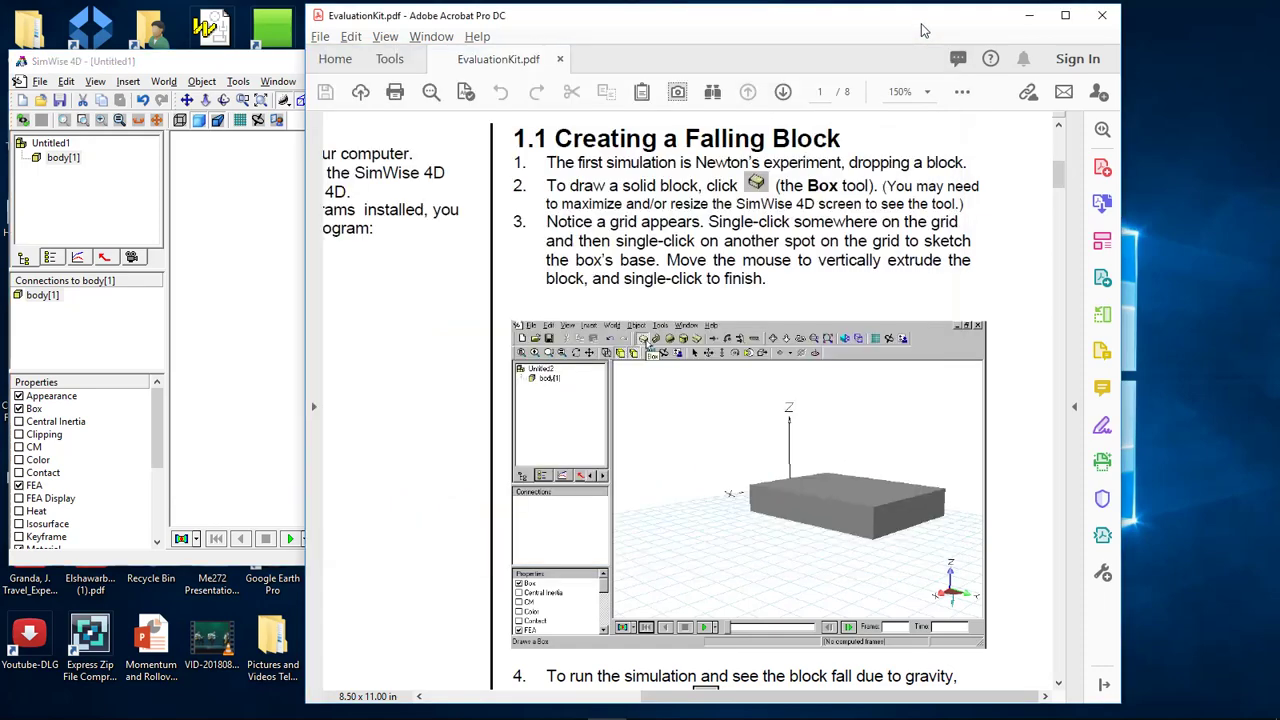
scroll(744, 495, down, 5)
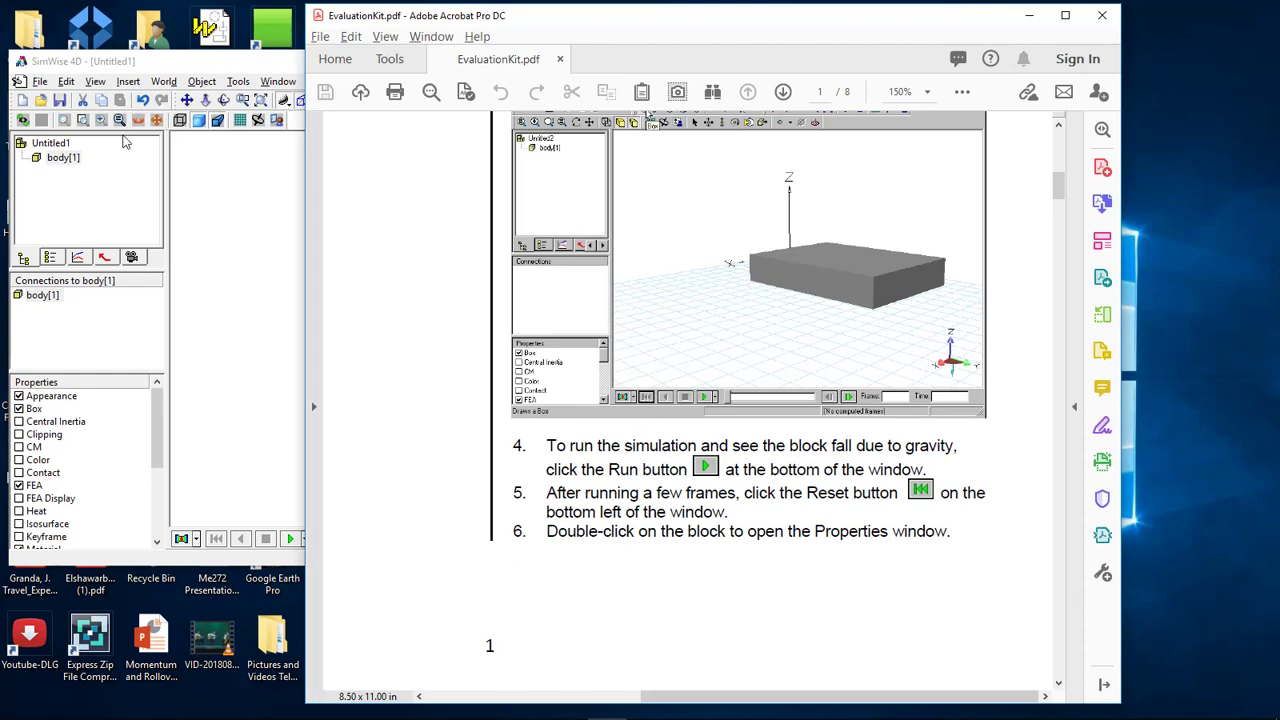
click(224, 66)
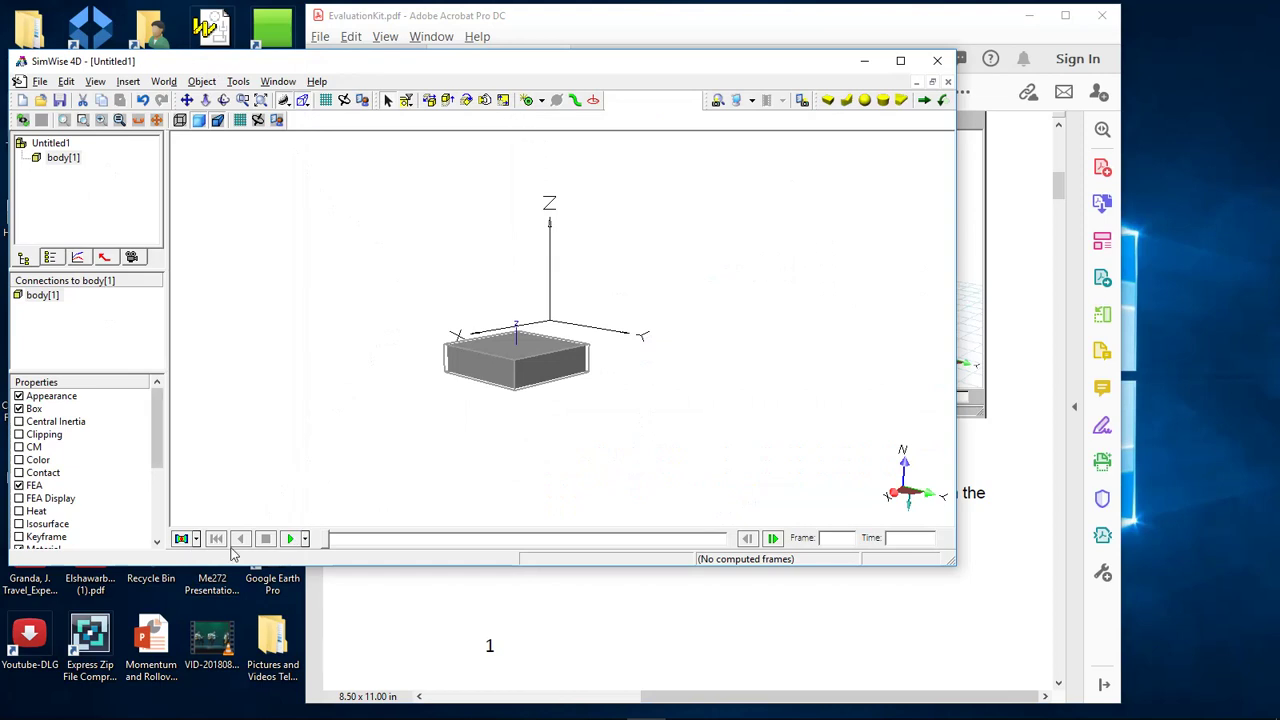
click(290, 539)
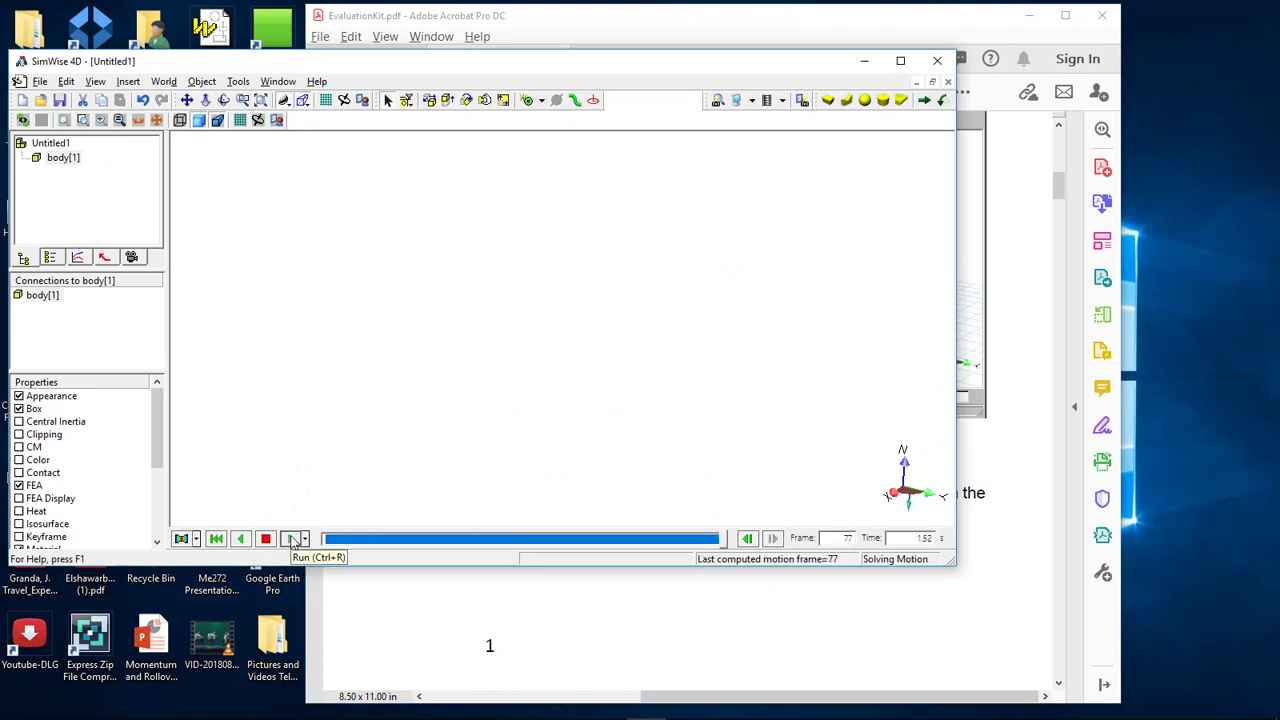
click(266, 539)
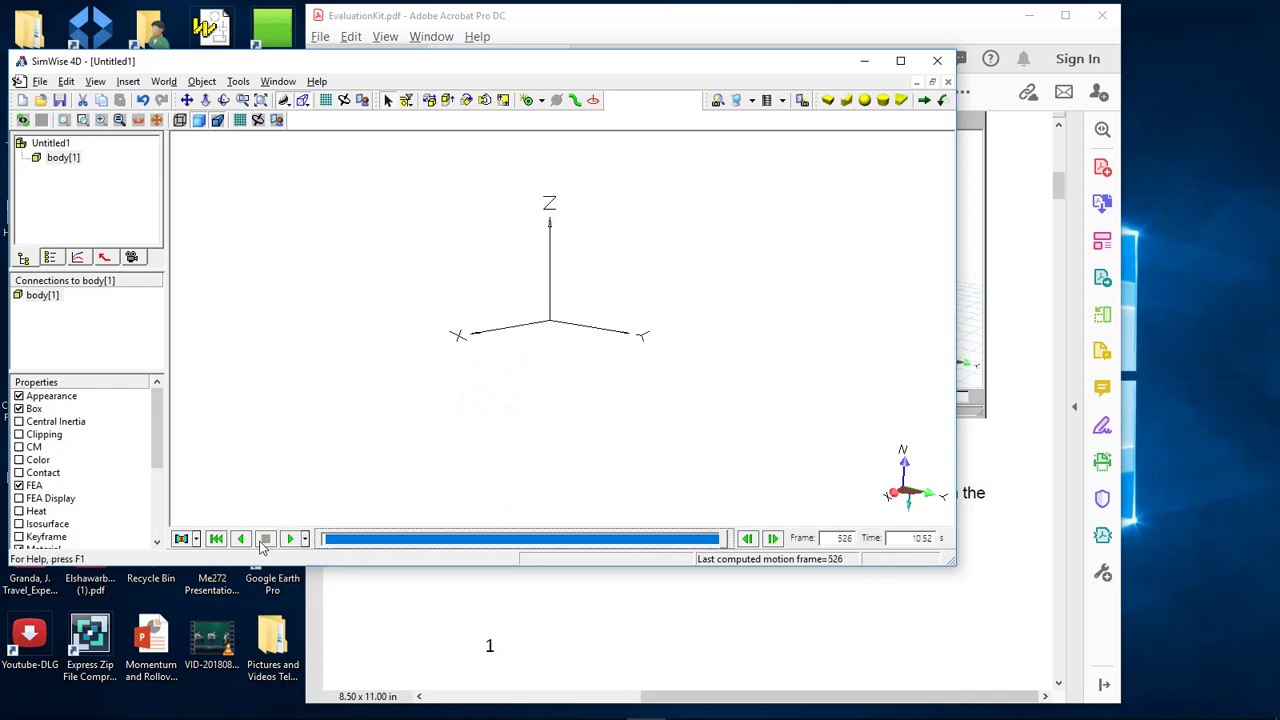
click(216, 539)
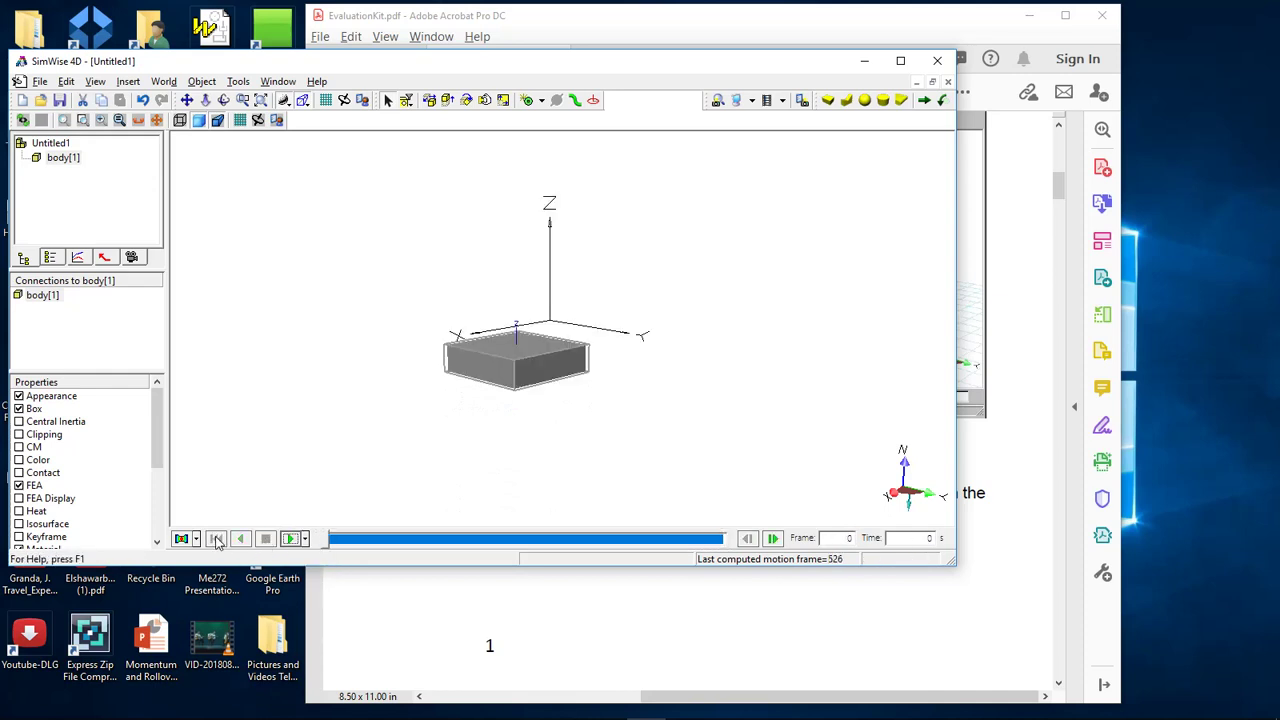
Run the falling-block simulation a second time, stop it, and return it to the first frame.
click(291, 540)
click(266, 539)
click(216, 539)
Switch to EvaluationKit.pdf in Adobe Acrobat, show guide step 7, and move its window clear of the block in SimWise 4D.
click(560, 619)
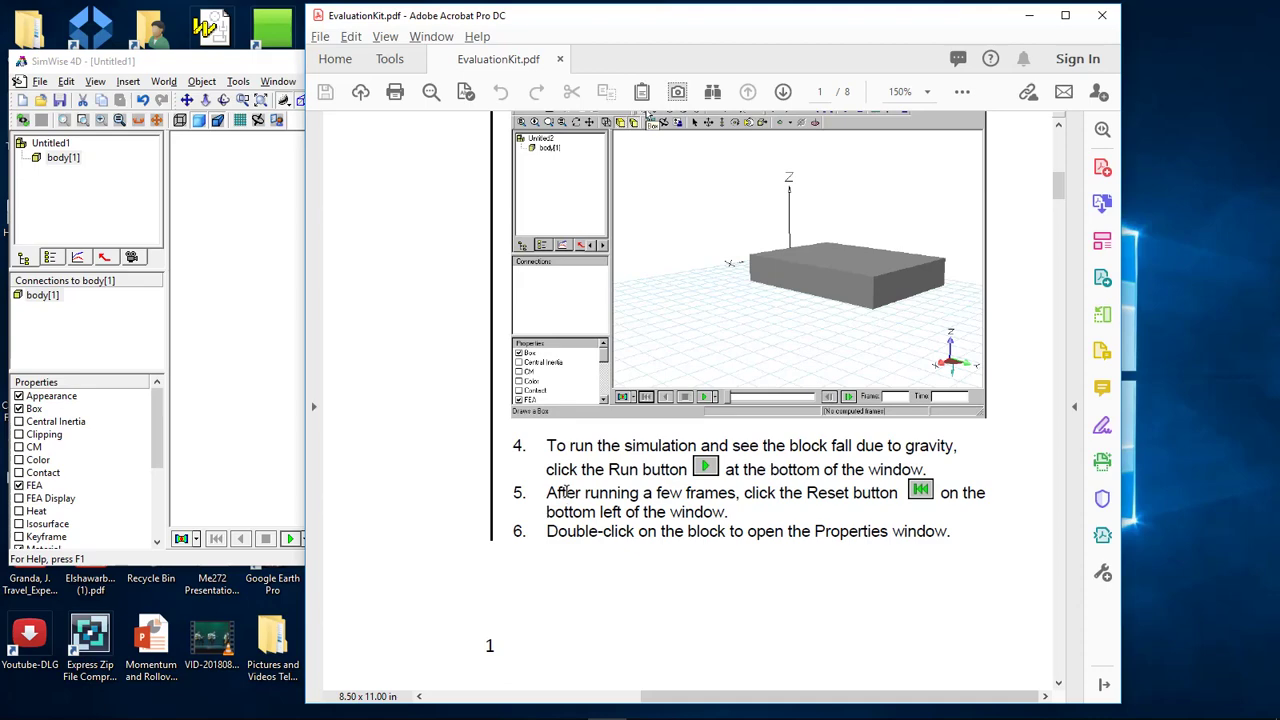
scroll(565, 492, down, 5)
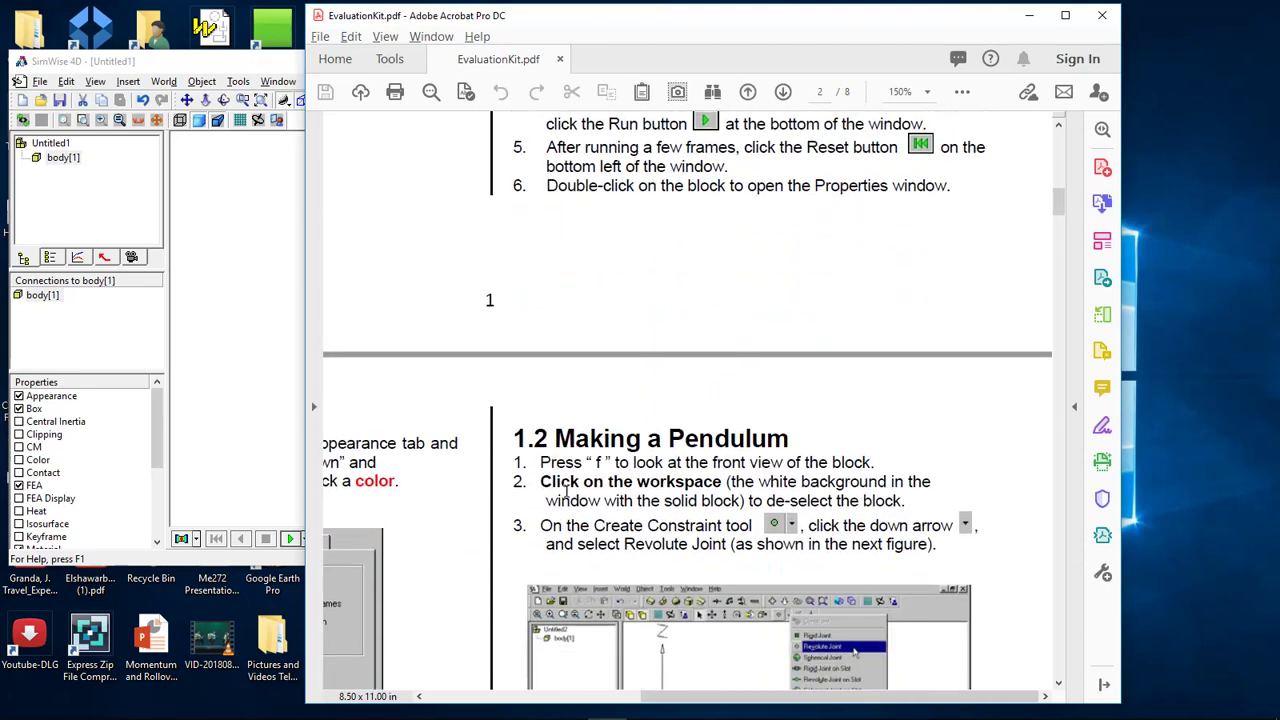
scroll(566, 490, down, 2)
scroll(566, 490, down, 1)
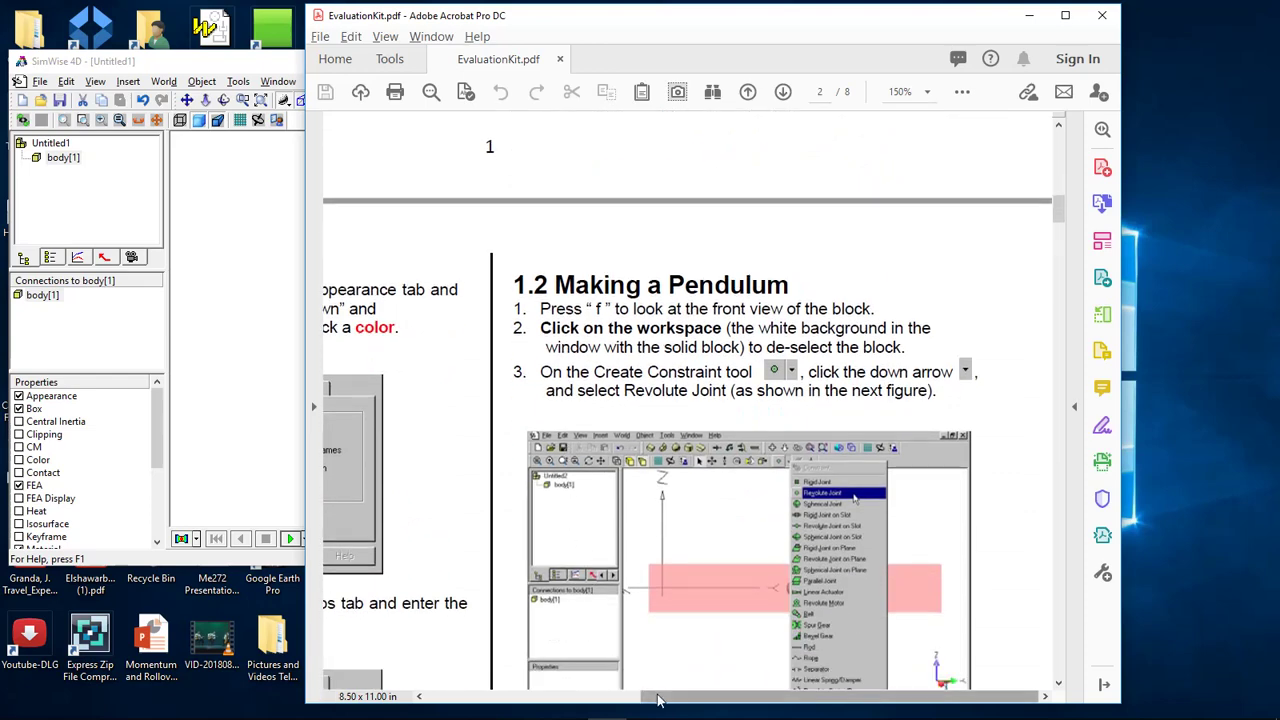
drag(669, 700, 456, 700)
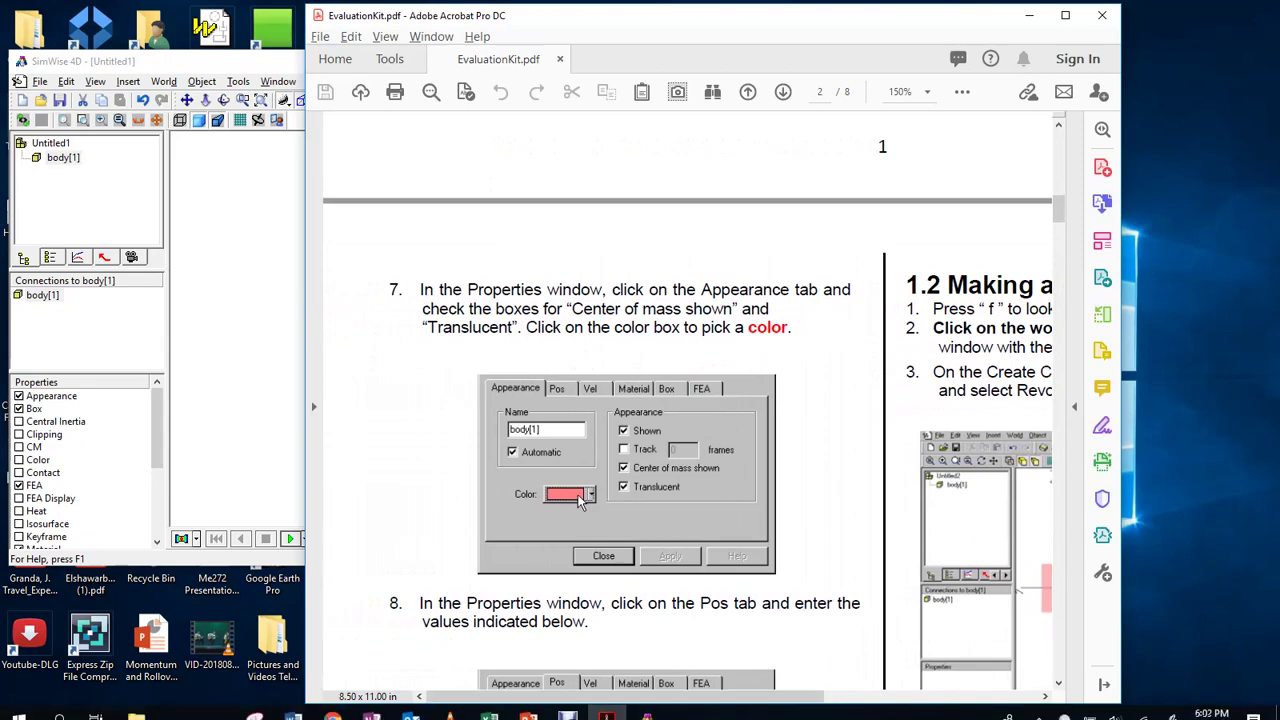
drag(590, 30, 958, 30)
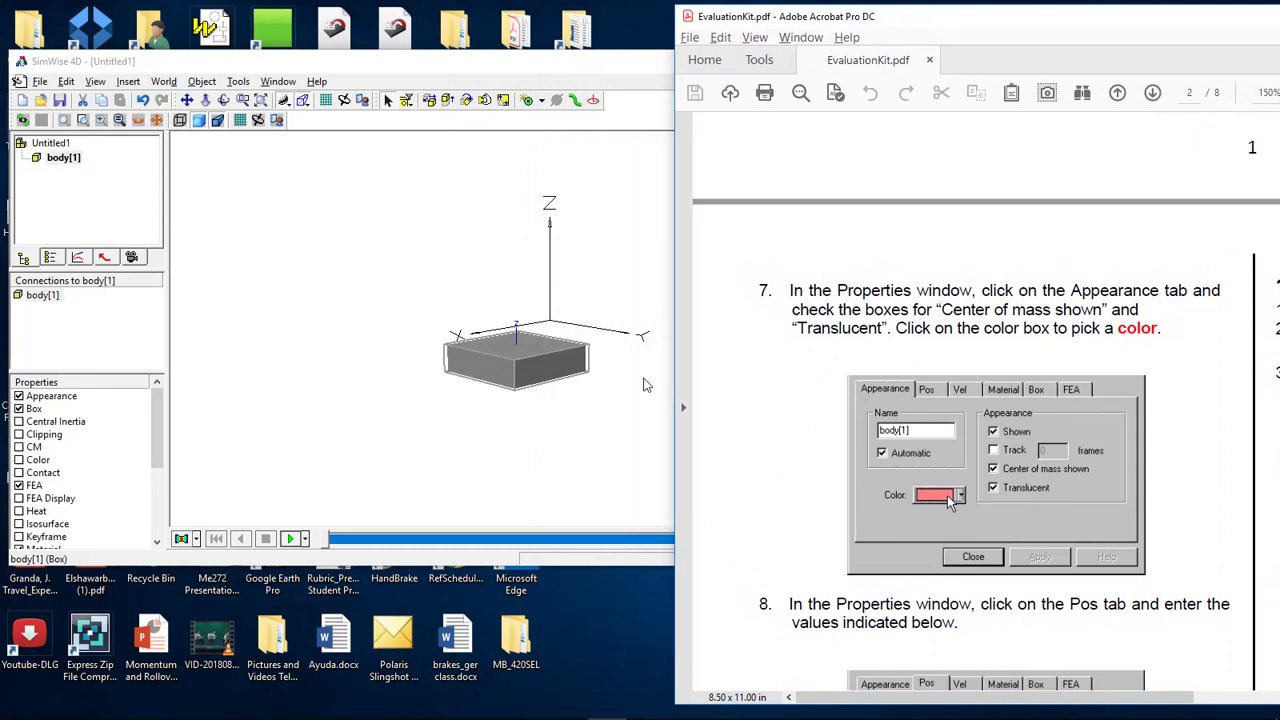
Open the block's Appearance properties in SimWise 4D and arrange the windows so the block, properties and guide are visible together.
click(517, 370)
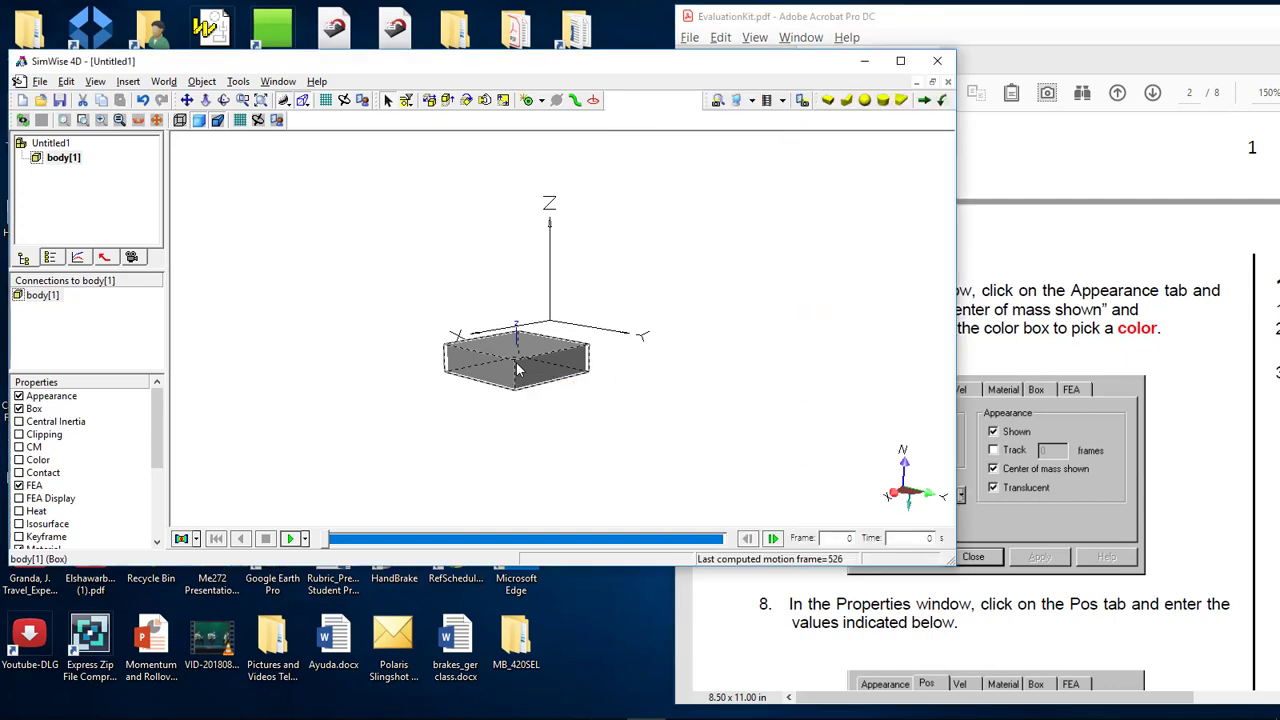
right_click(517, 370)
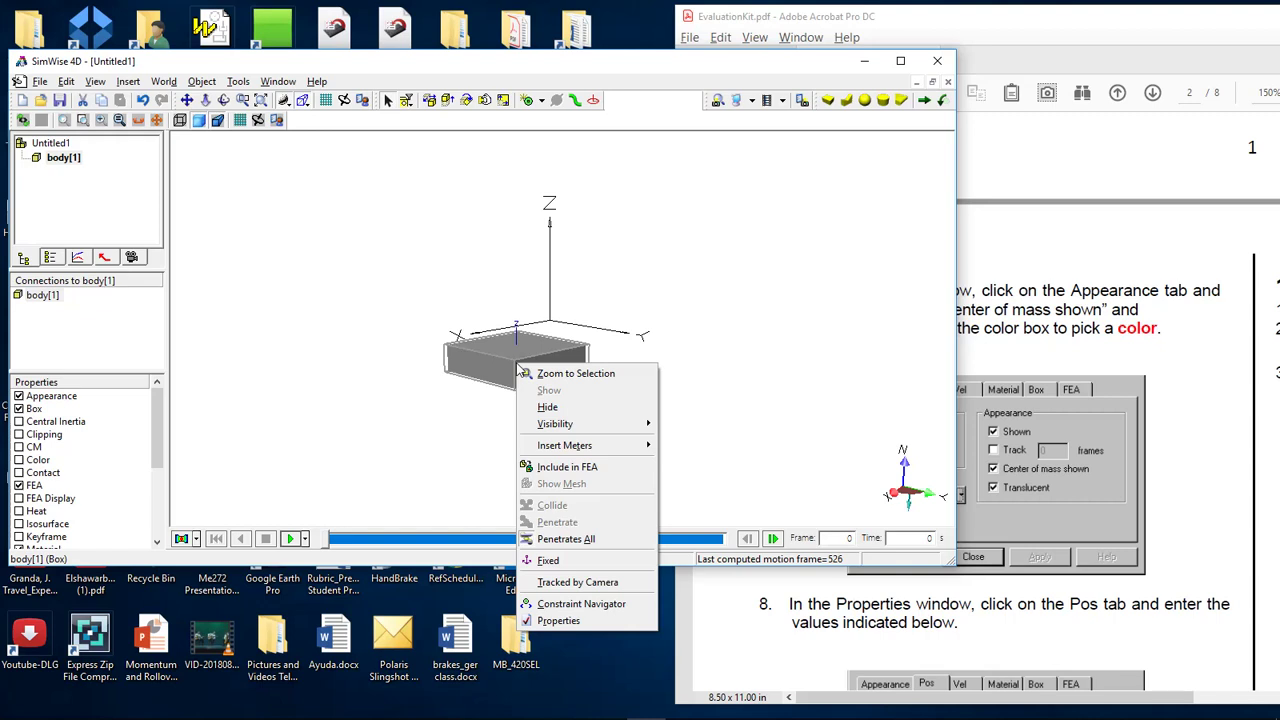
click(558, 621)
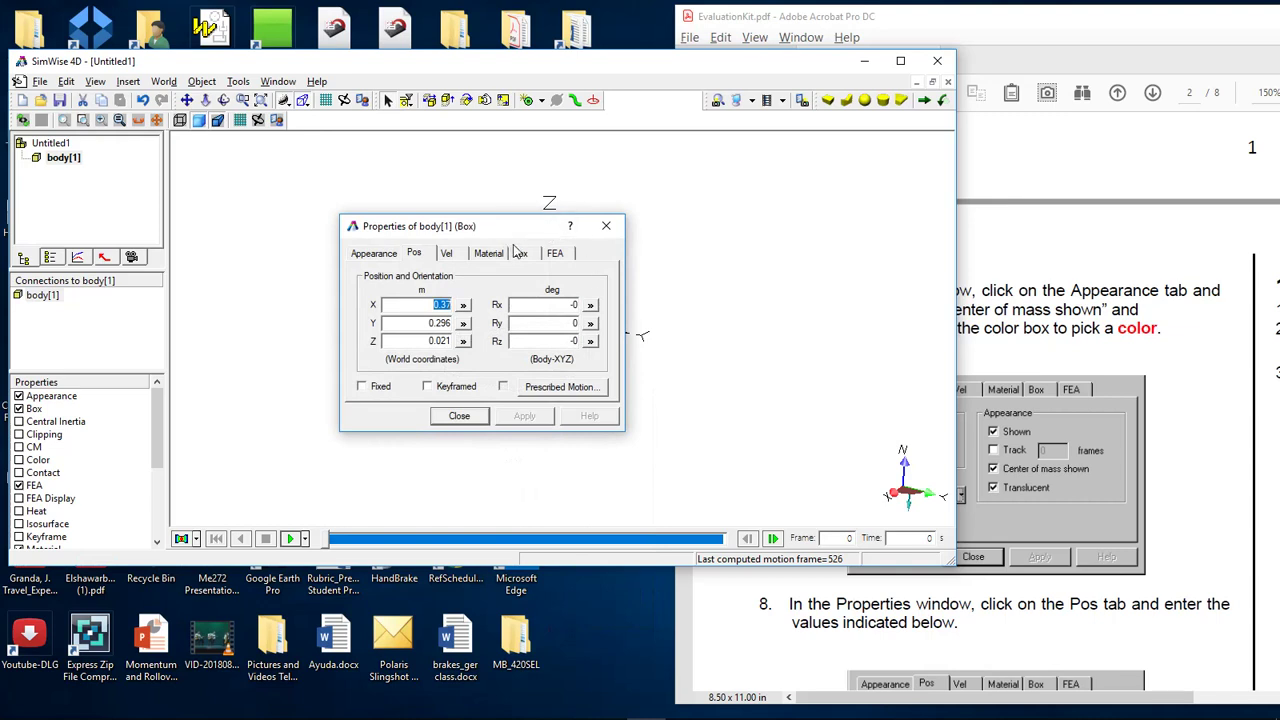
drag(525, 231, 757, 165)
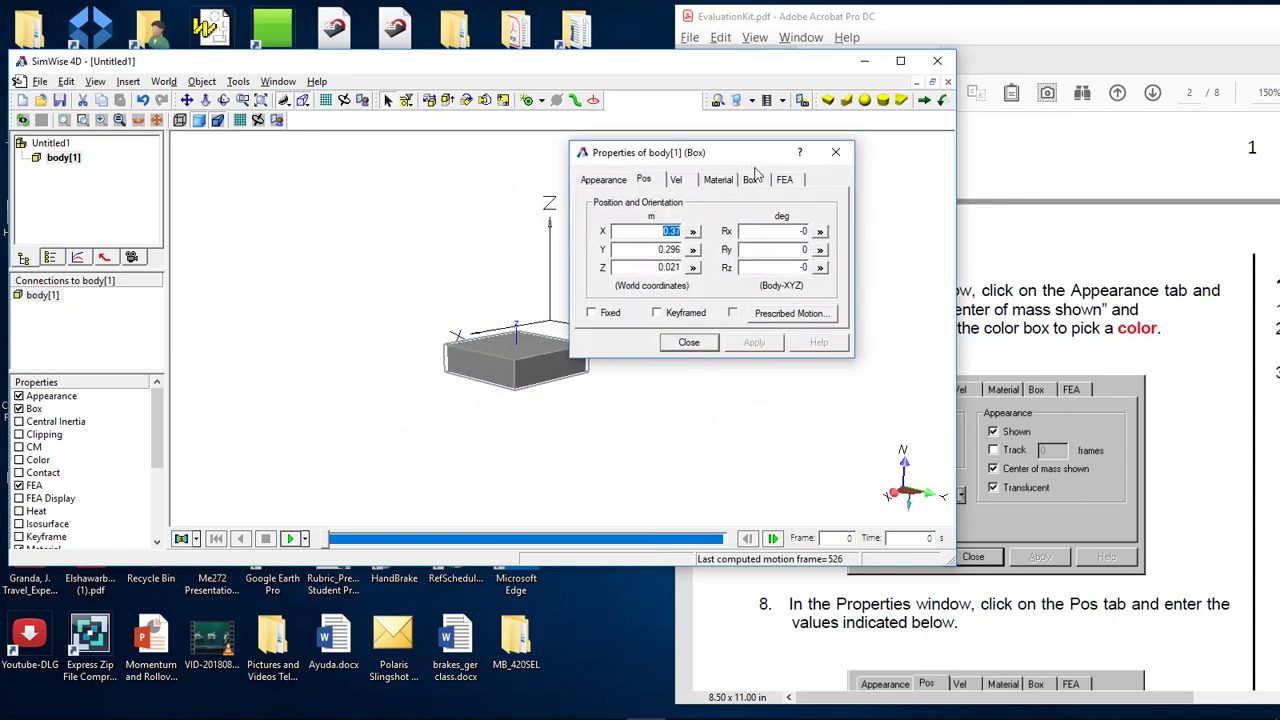
click(1034, 362)
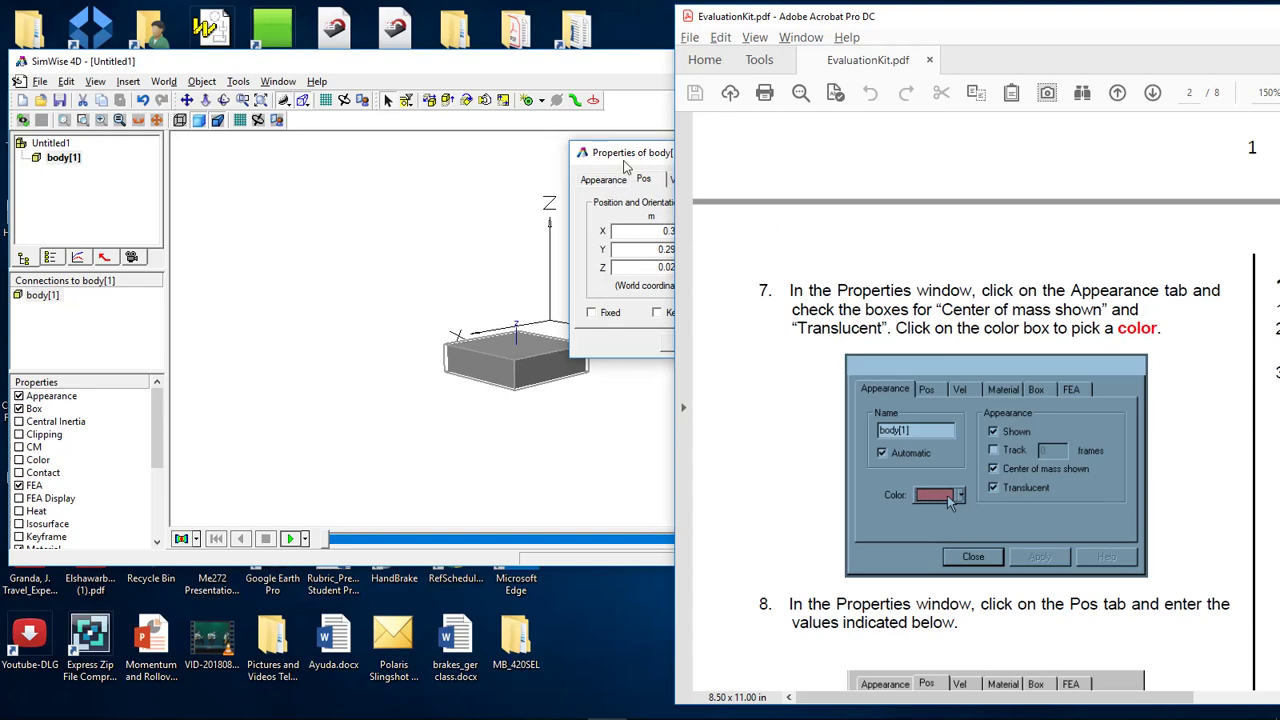
drag(903, 27, 930, 40)
drag(646, 67, 561, 69)
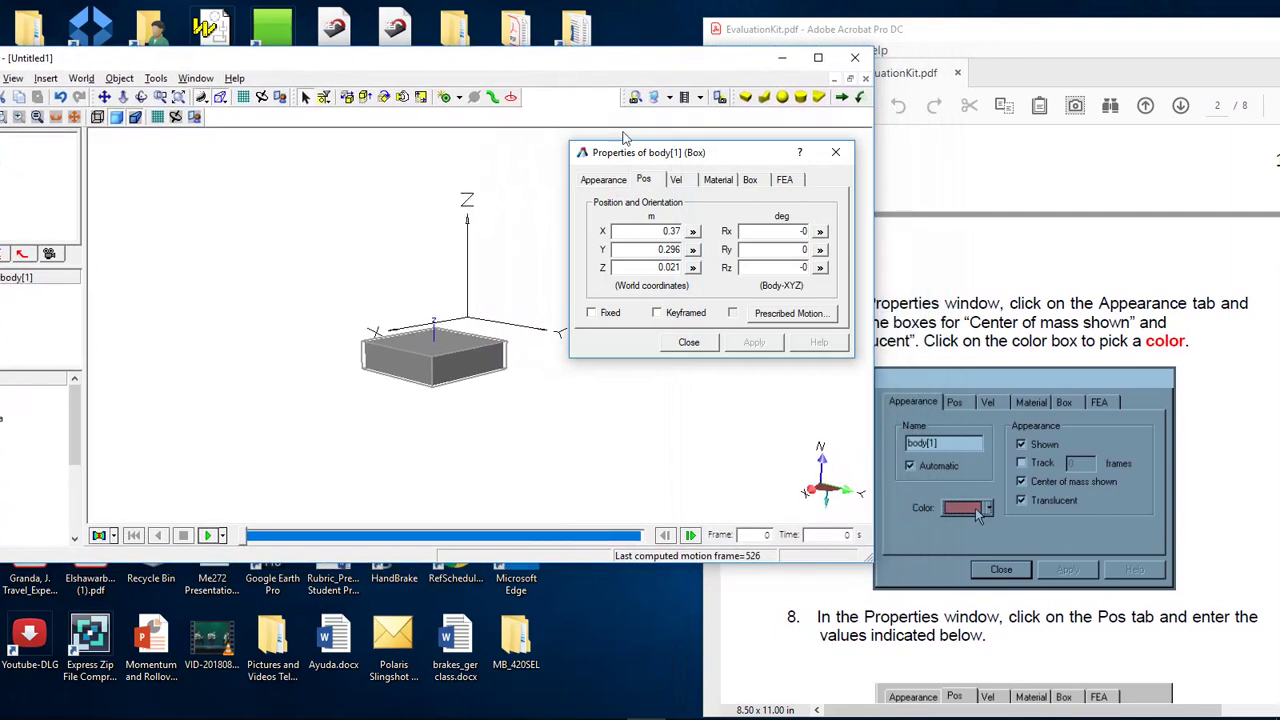
drag(653, 157, 162, 145)
click(118, 167)
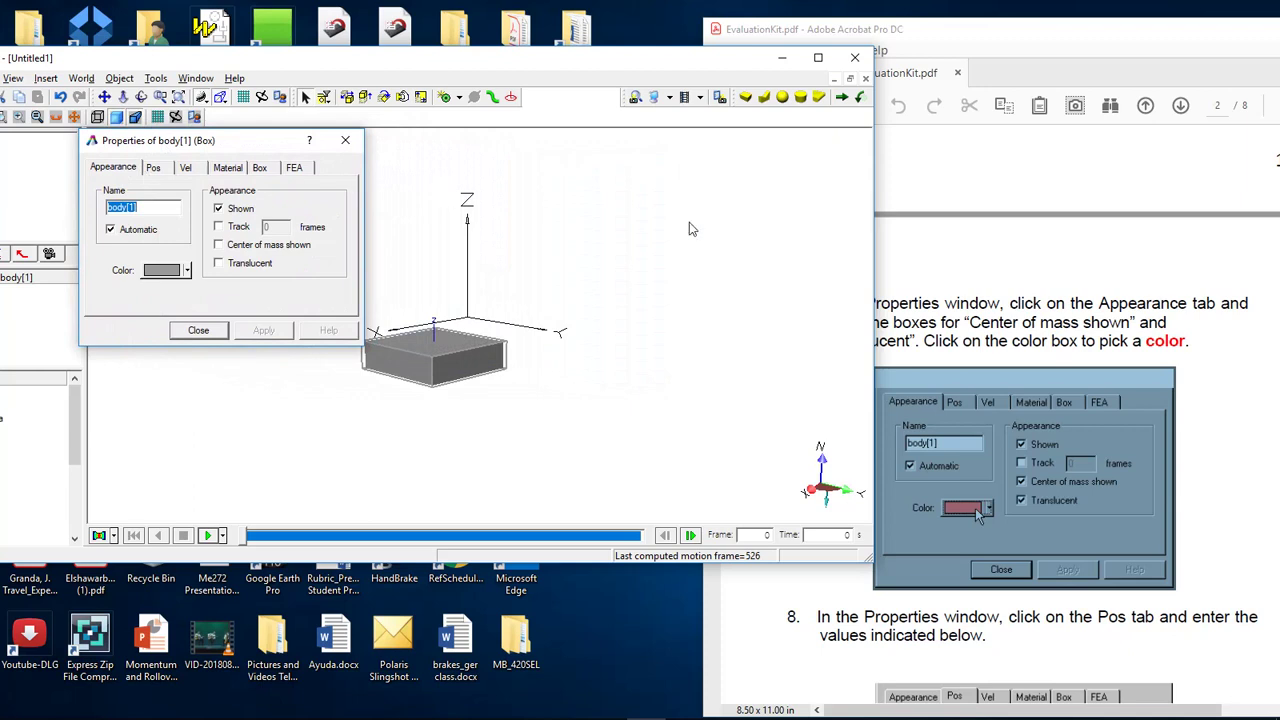
Check guide step 7, then change the block's color to light red in SimWise 4D.
click(1000, 75)
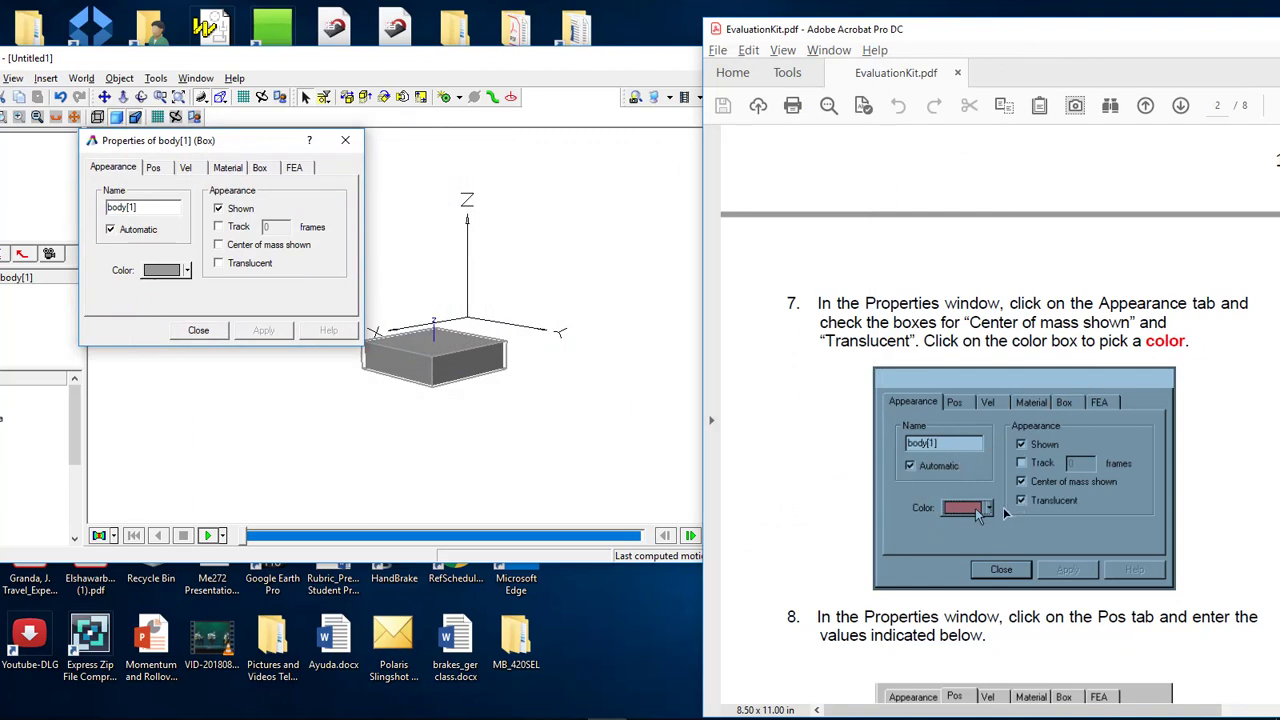
click(478, 366)
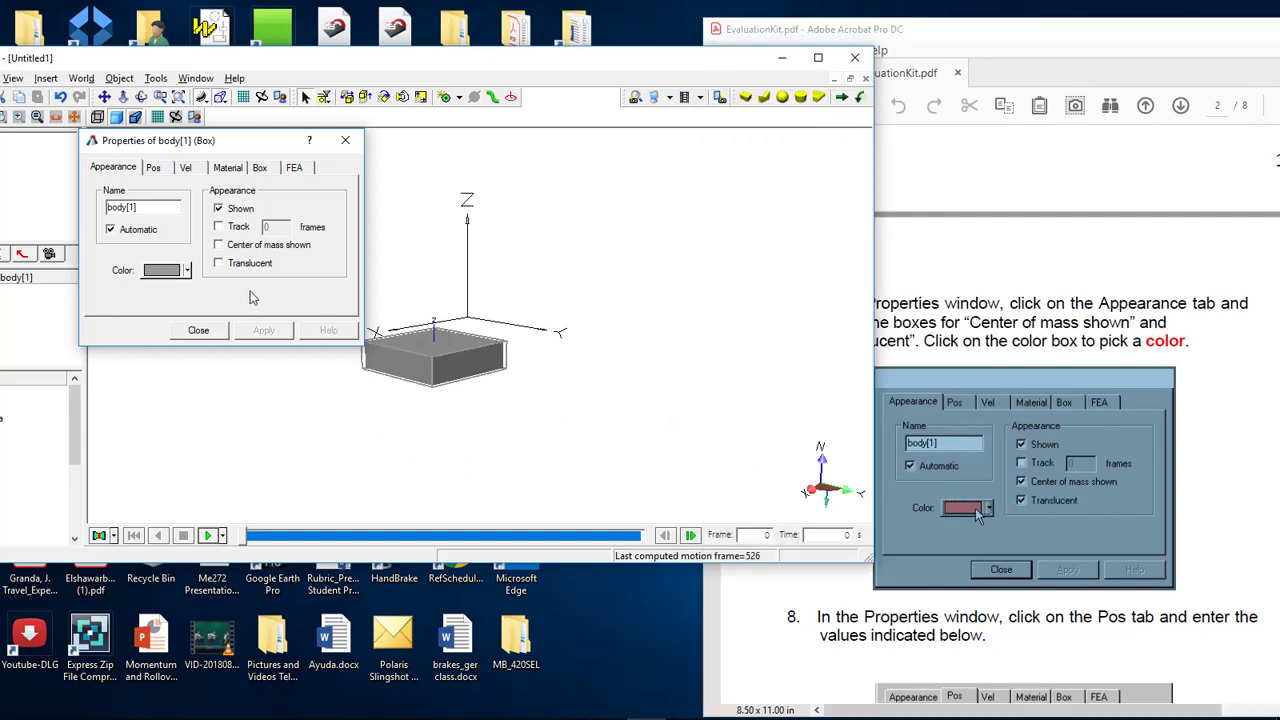
click(187, 270)
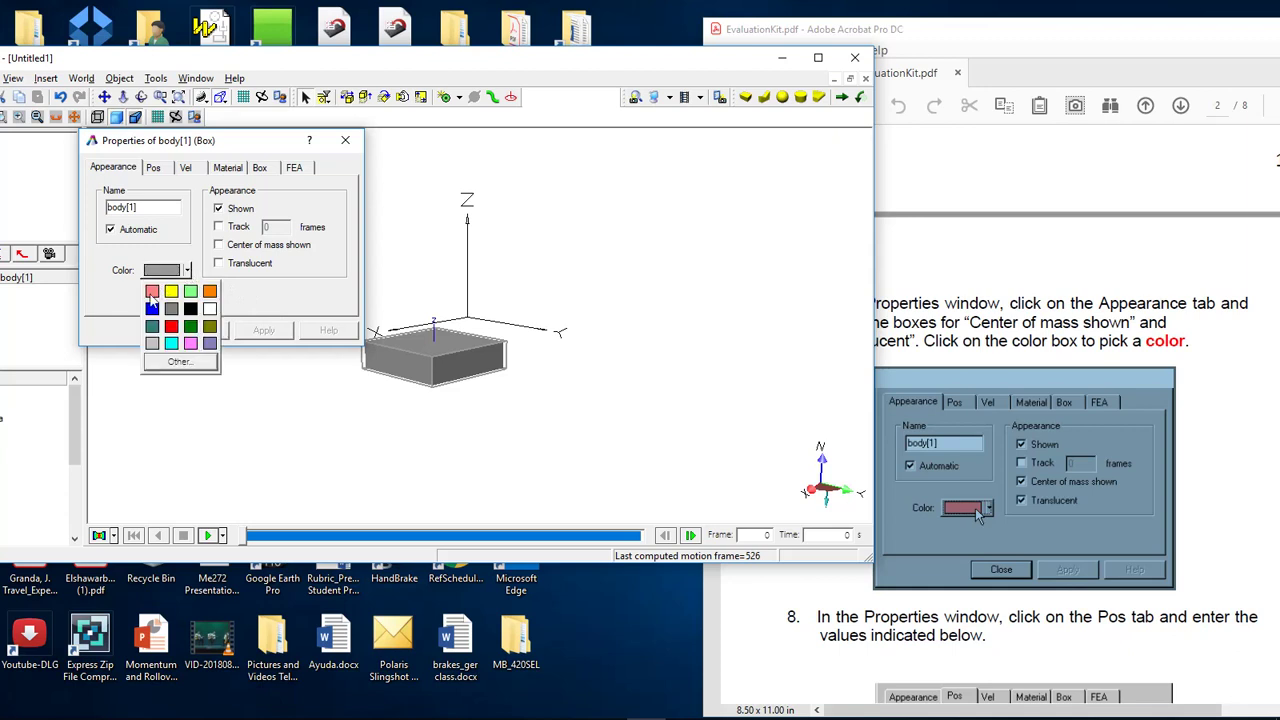
click(151, 292)
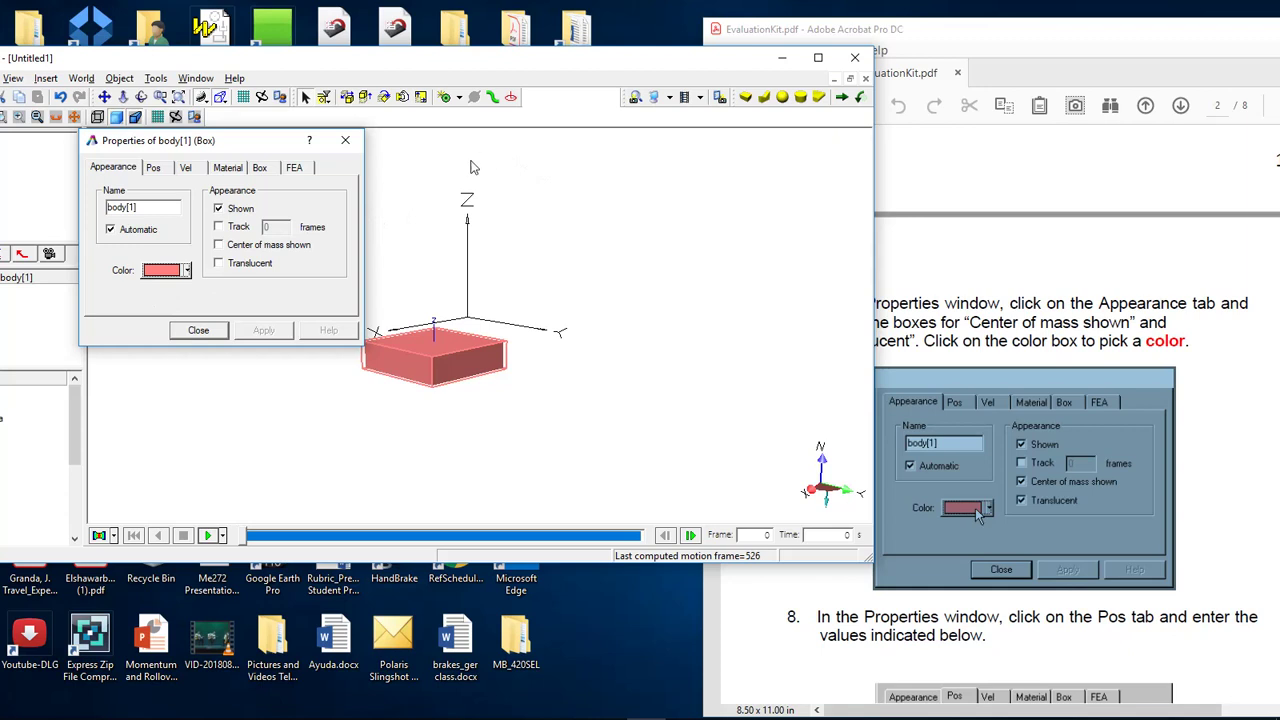
Recheck guide step 7, then turn on Center of mass shown and Translucent for the block in SimWise 4D.
click(901, 177)
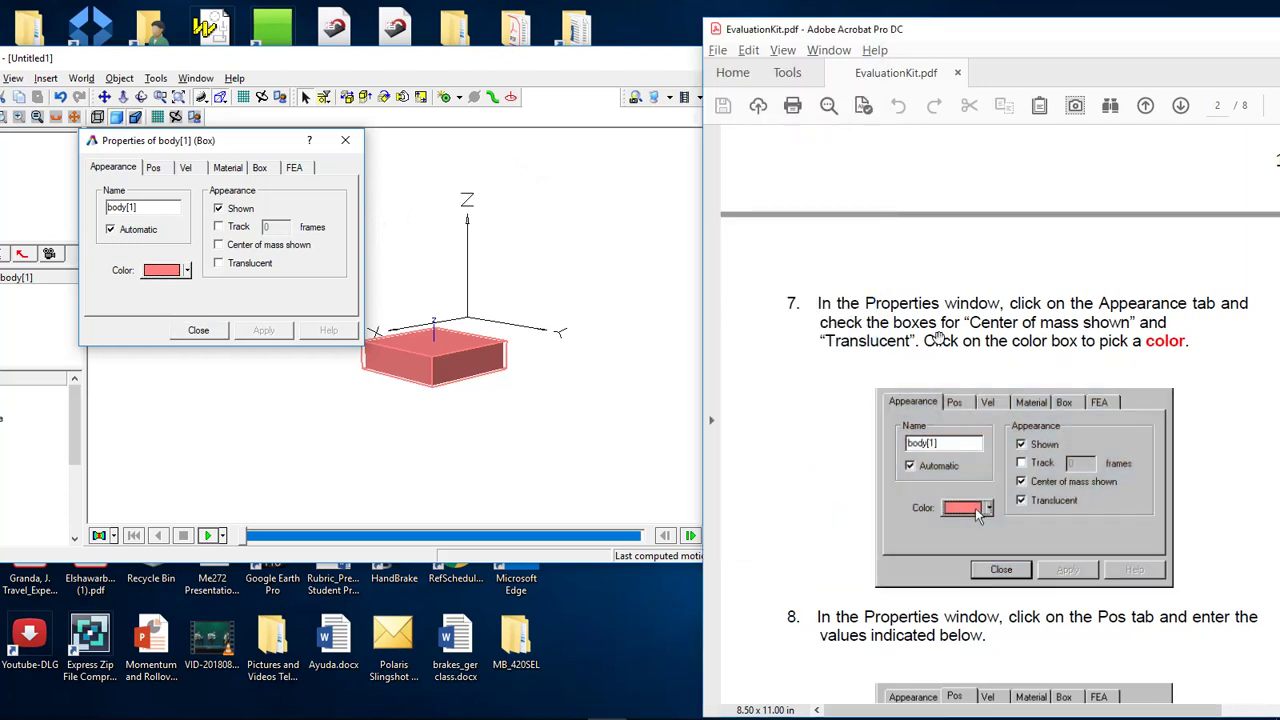
scroll(934, 427, down, 3)
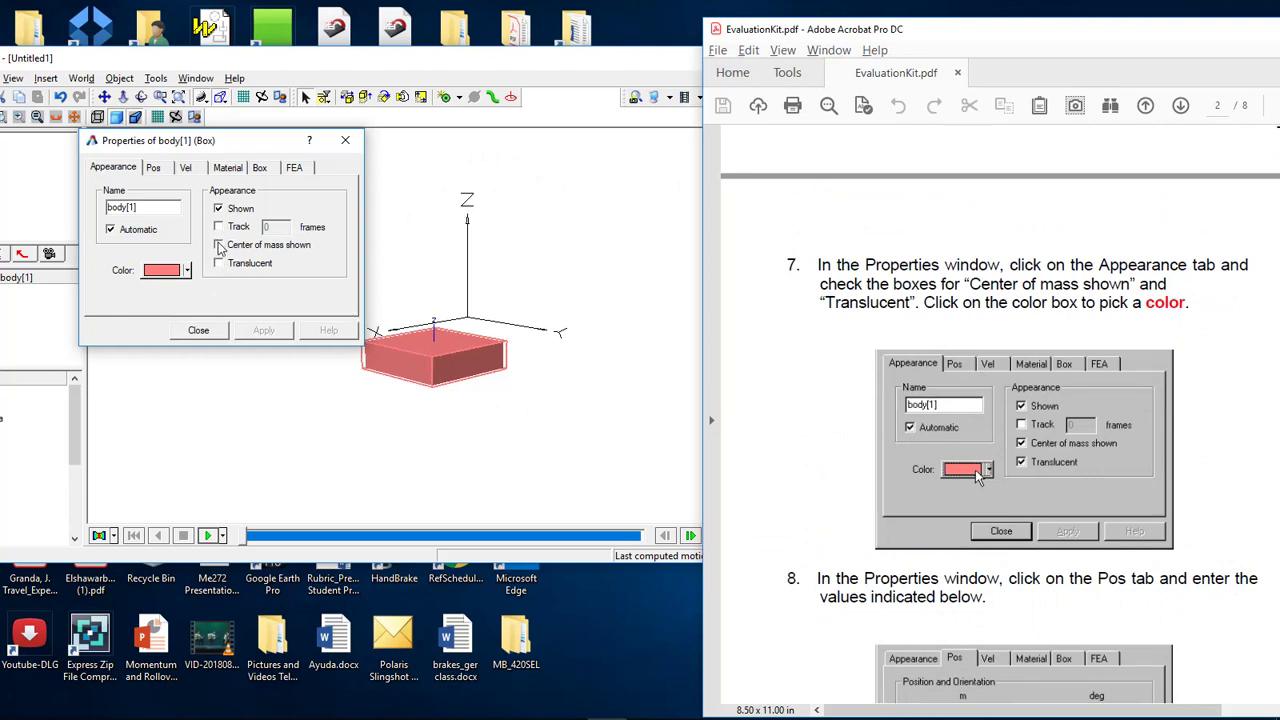
click(220, 249)
click(219, 246)
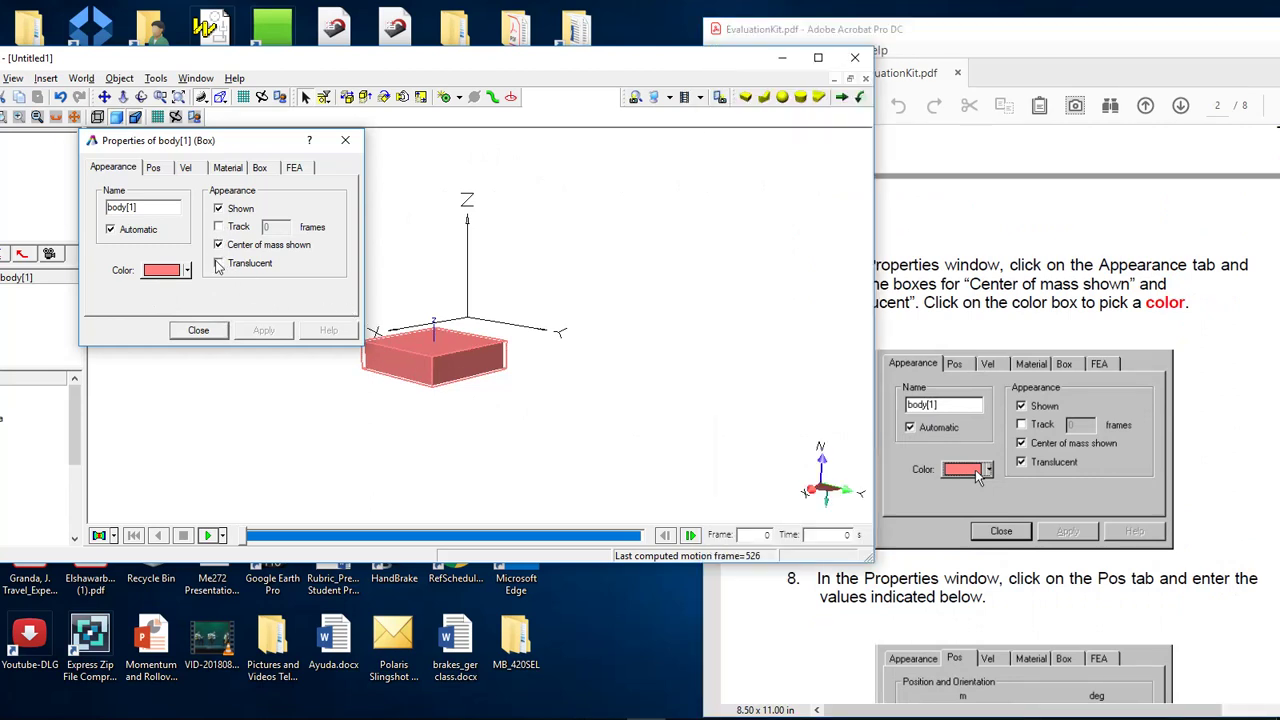
click(218, 264)
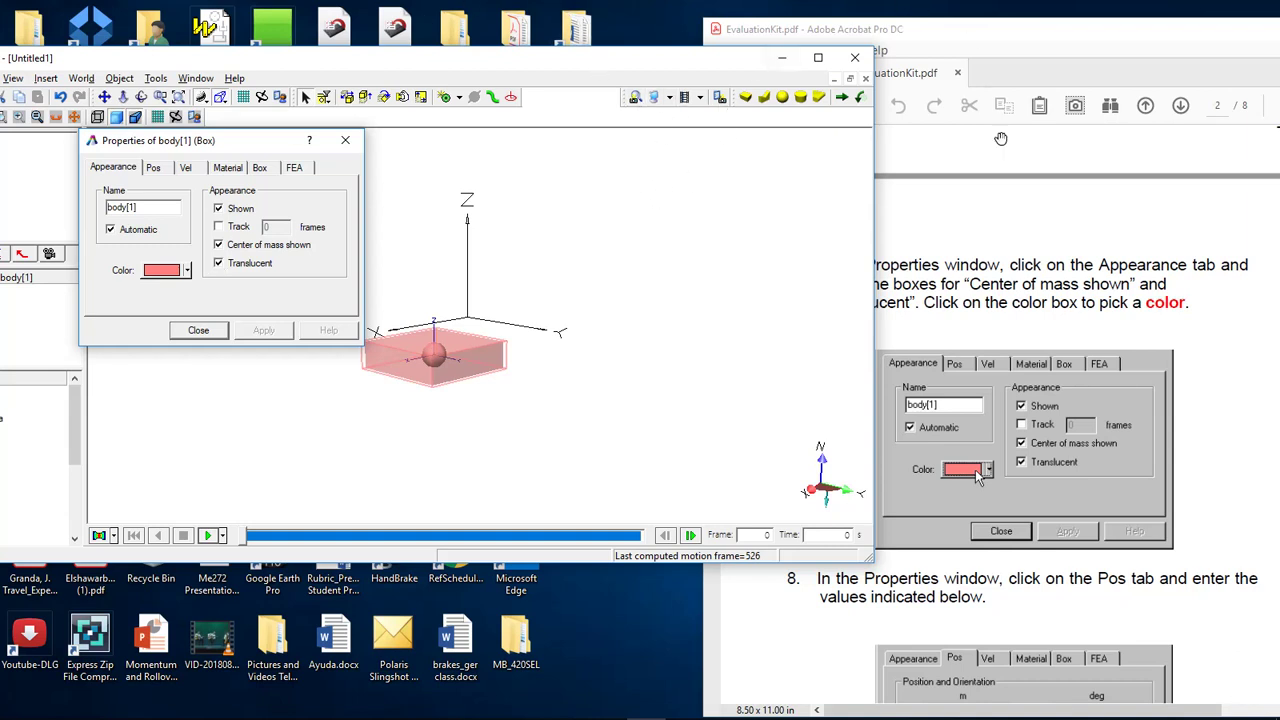
Read guide step 8, then set the block's position in SimWise 4D to X 0, Y 0.3 and Z 0 m.
click(1012, 211)
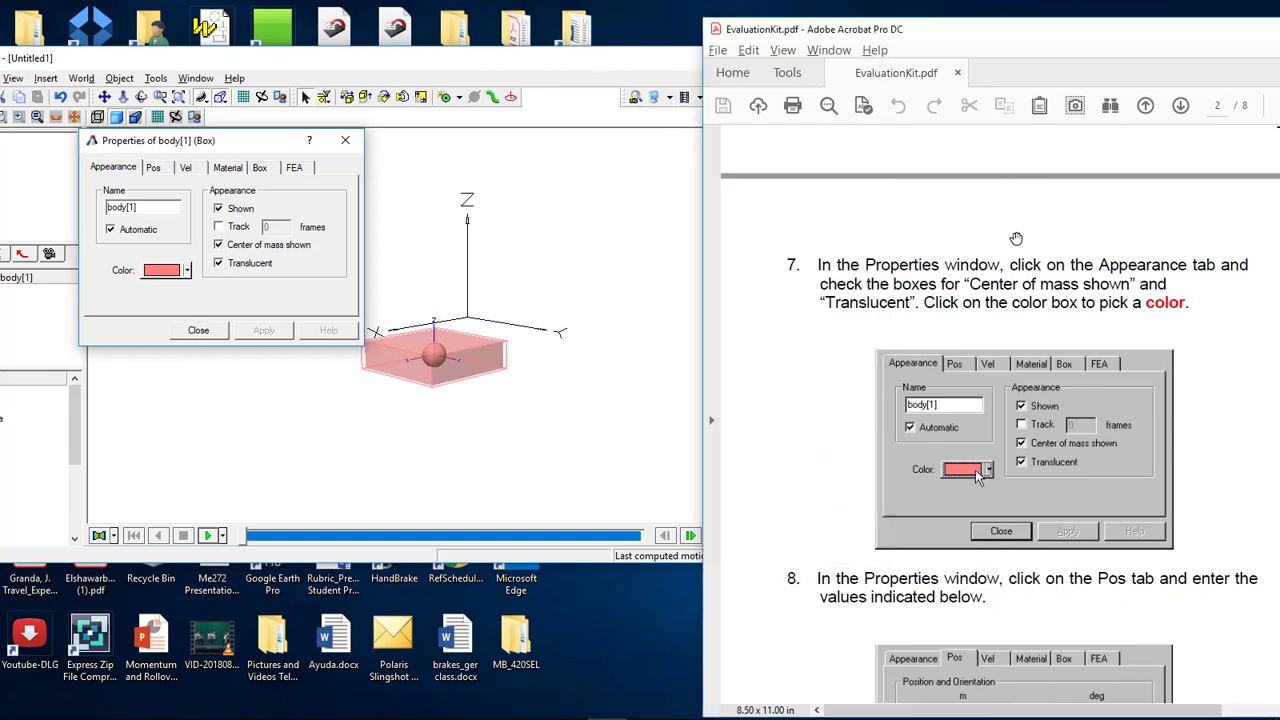
scroll(1022, 240, down, 3)
scroll(1025, 250, down, 2)
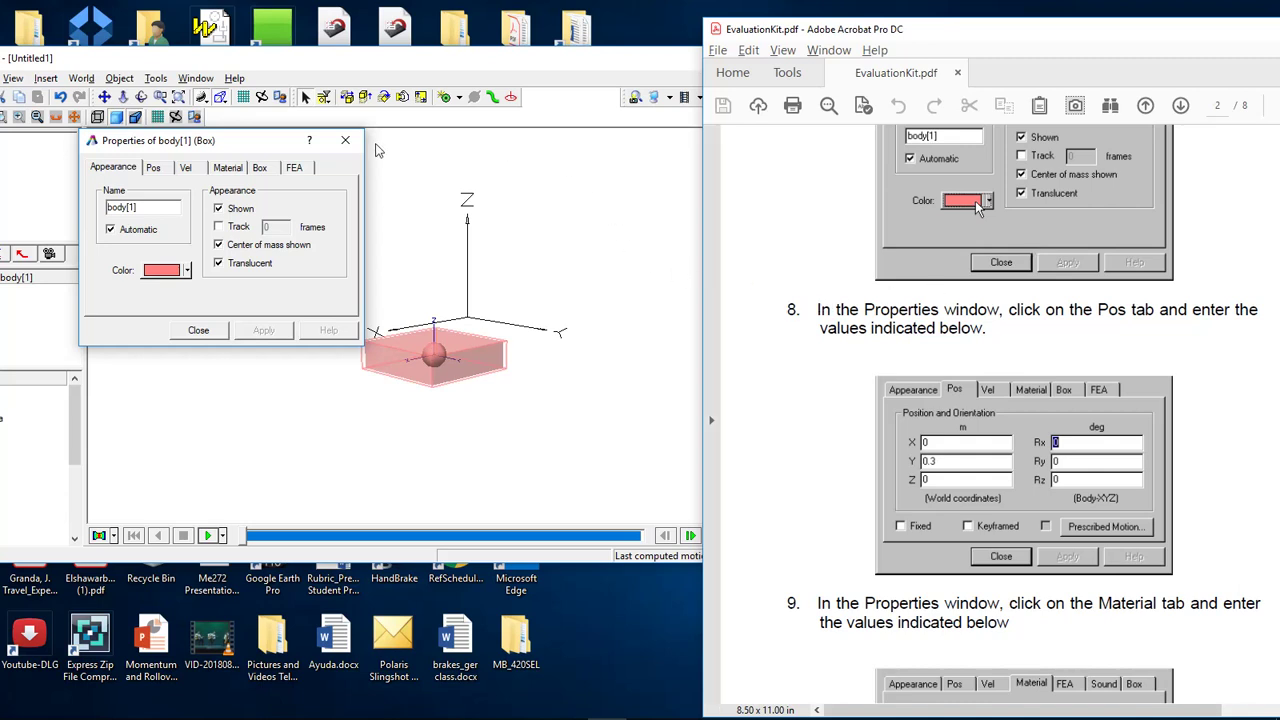
click(155, 169)
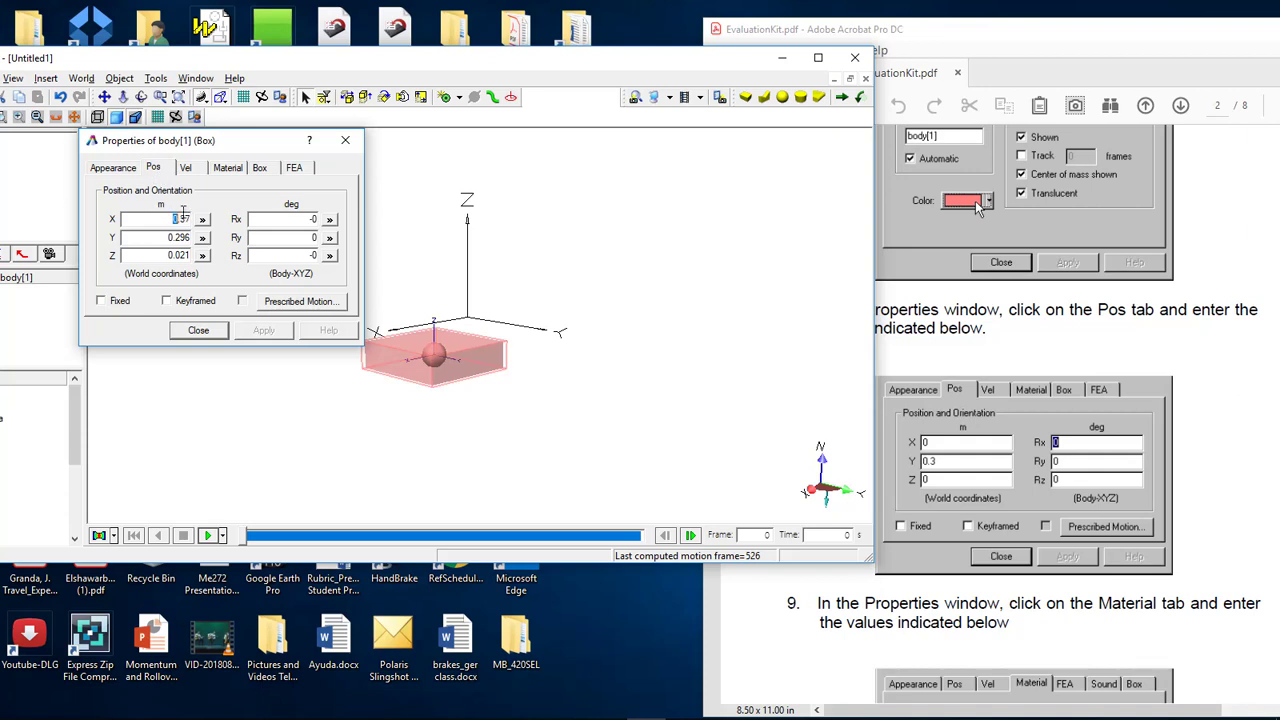
text(0)
double_click(162, 237)
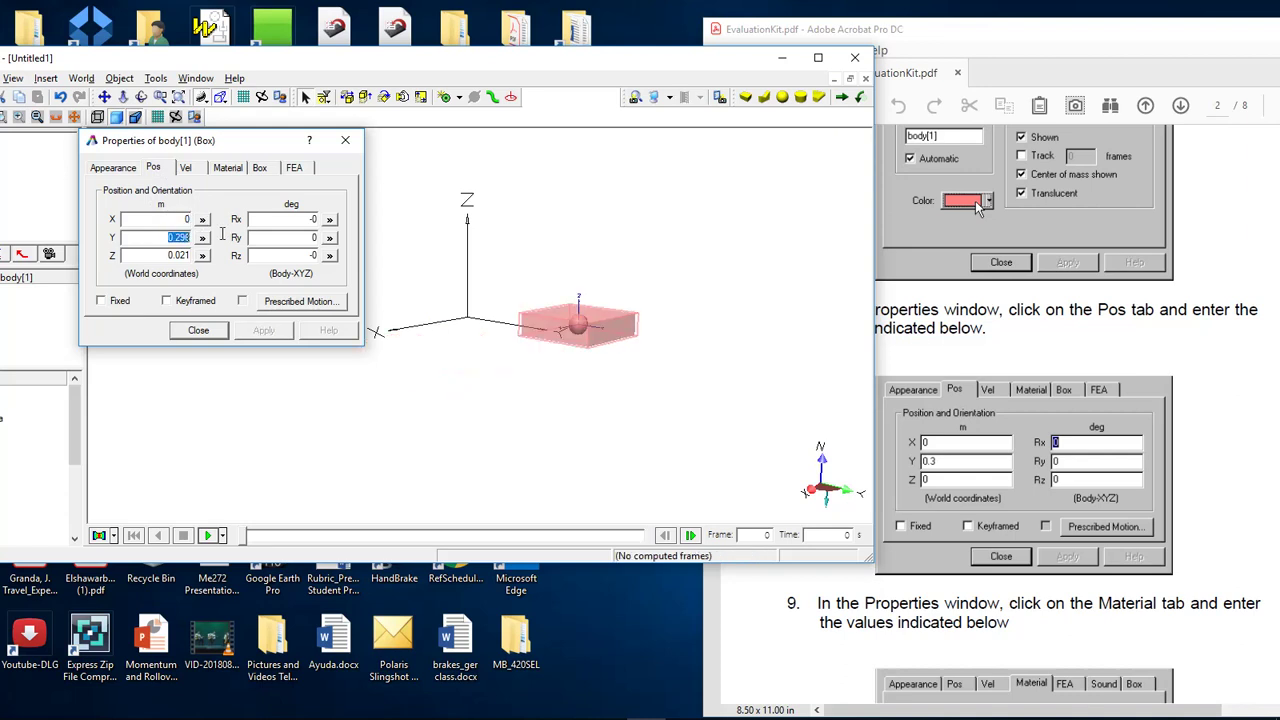
key(BackSpace)
key(Tab)
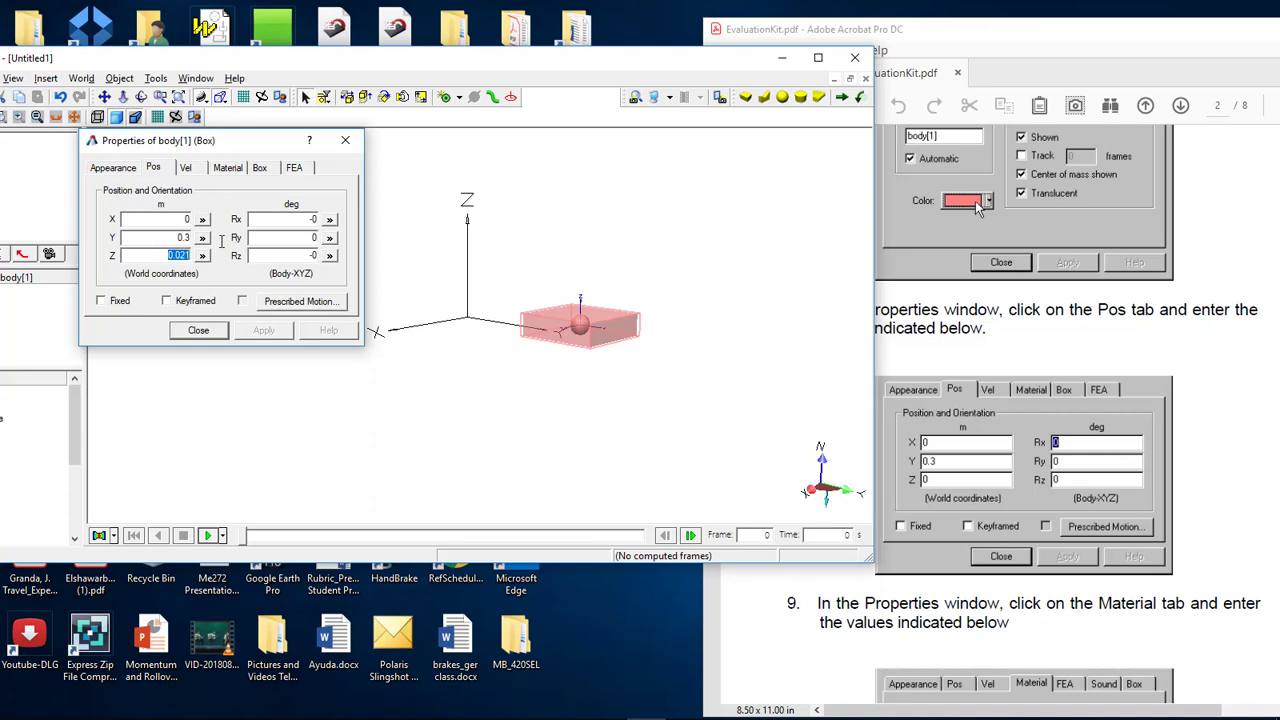
text(0)
key(Tab)
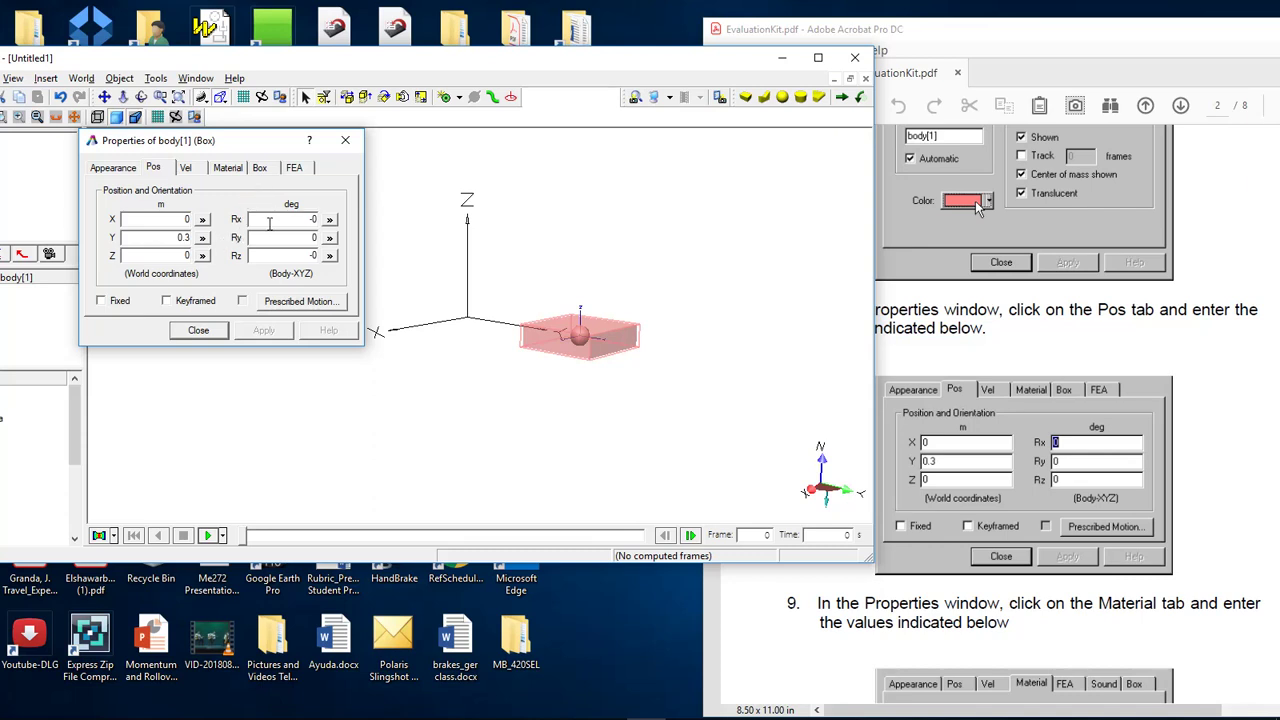
Set the block's orientation angles Rx, Ry and Rz to 0 degrees.
text(0)
key(Tab)
text(0)
key(Tab)
text(0)
key(Tab)
Read guide step 9, then set the block's mass to 5 kg and its restitution and friction coefficients to 0.
scroll(1050, 372, down, 3)
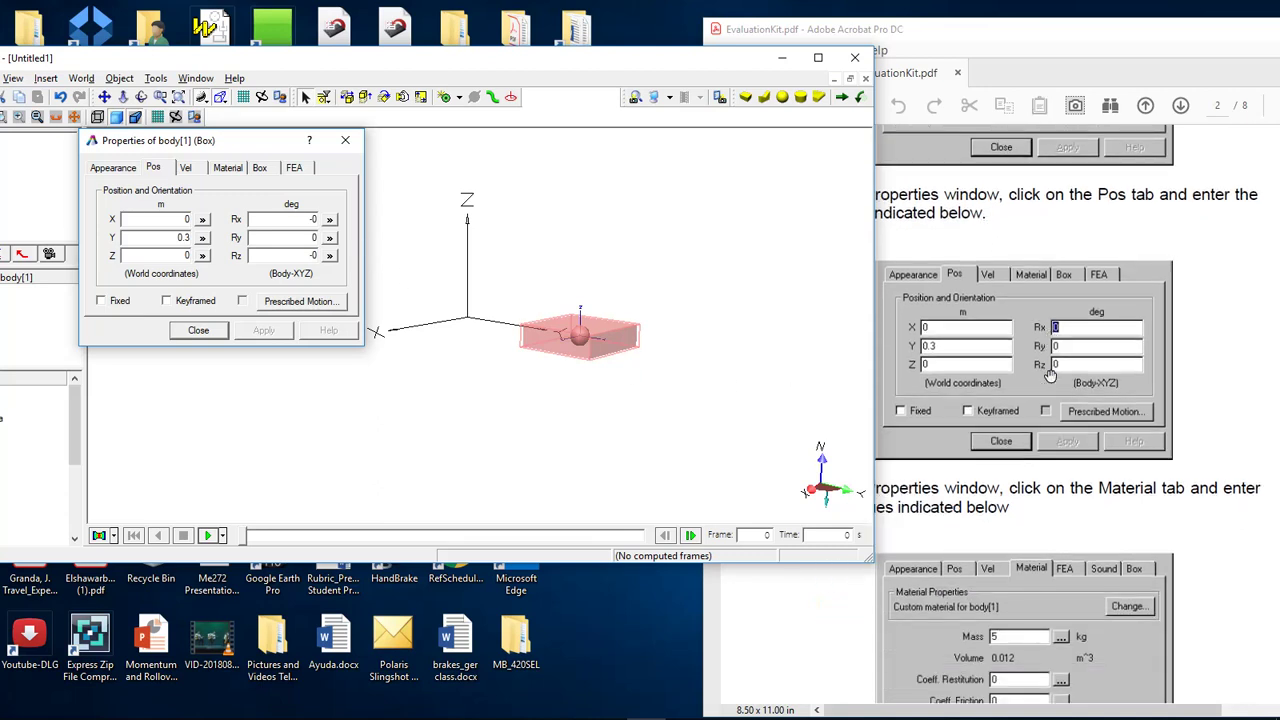
scroll(1101, 496, down, 3)
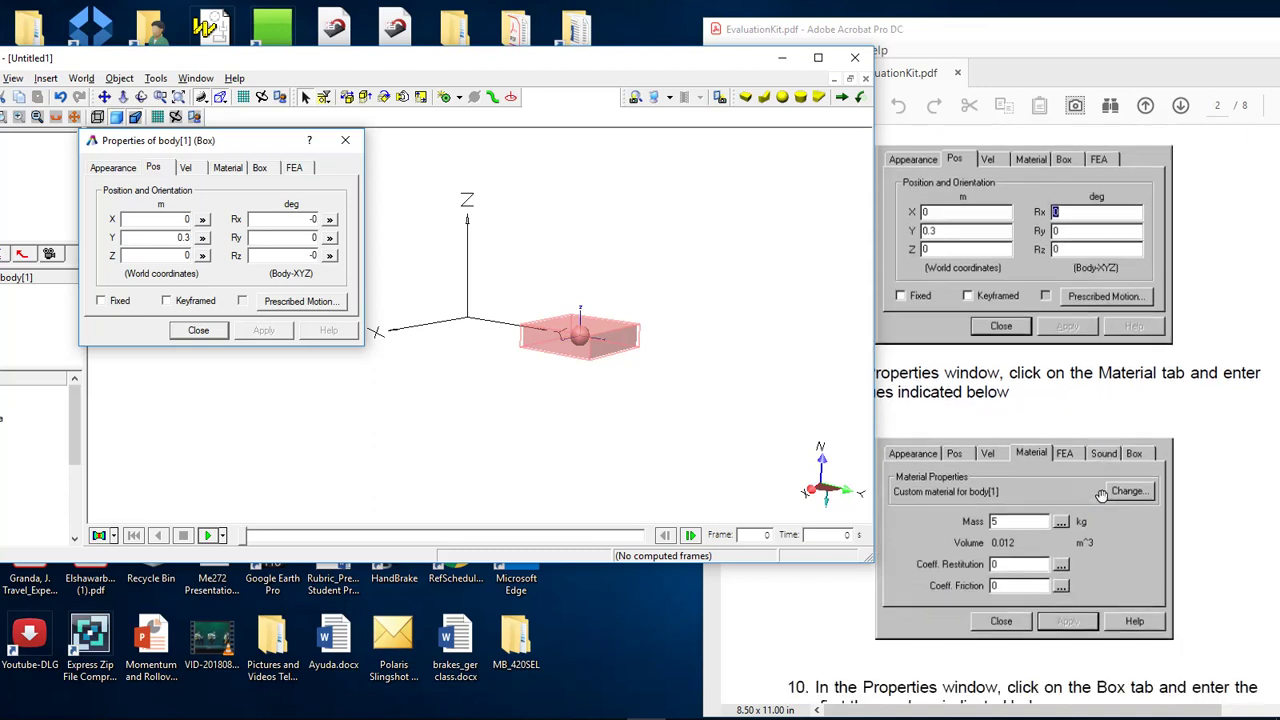
scroll(1097, 458, down, 2)
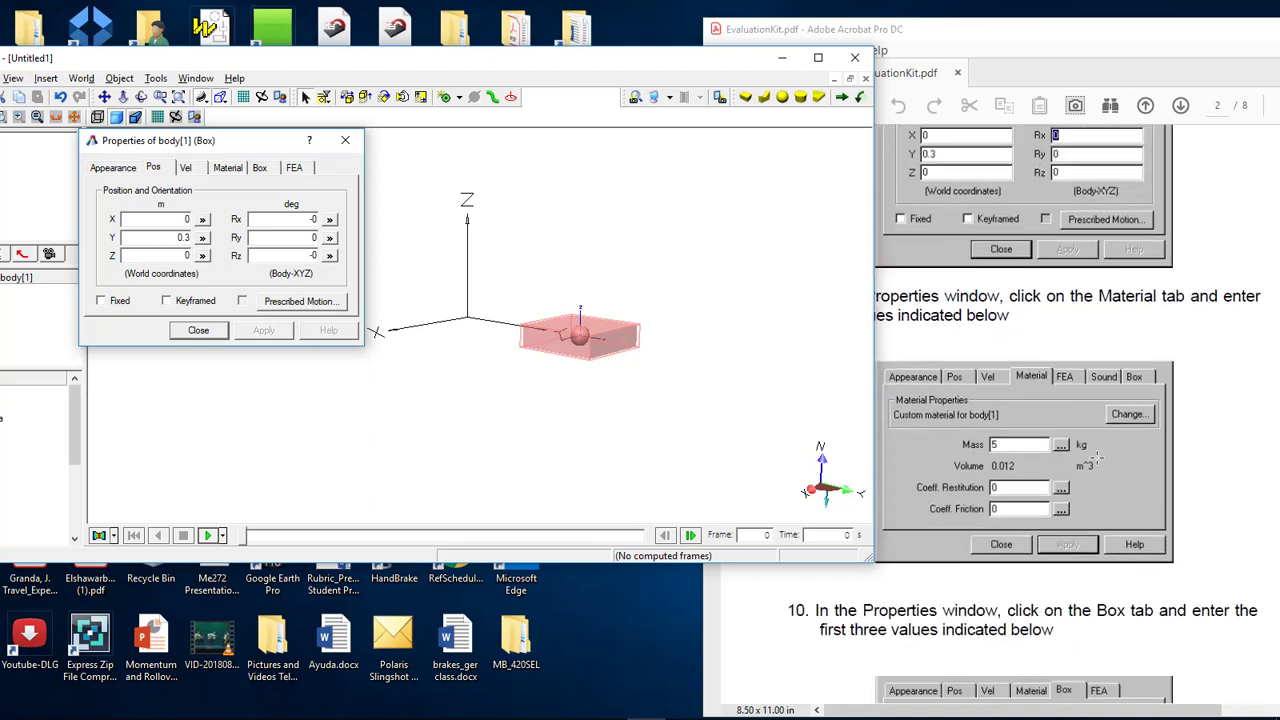
scroll(1097, 458, down, 1)
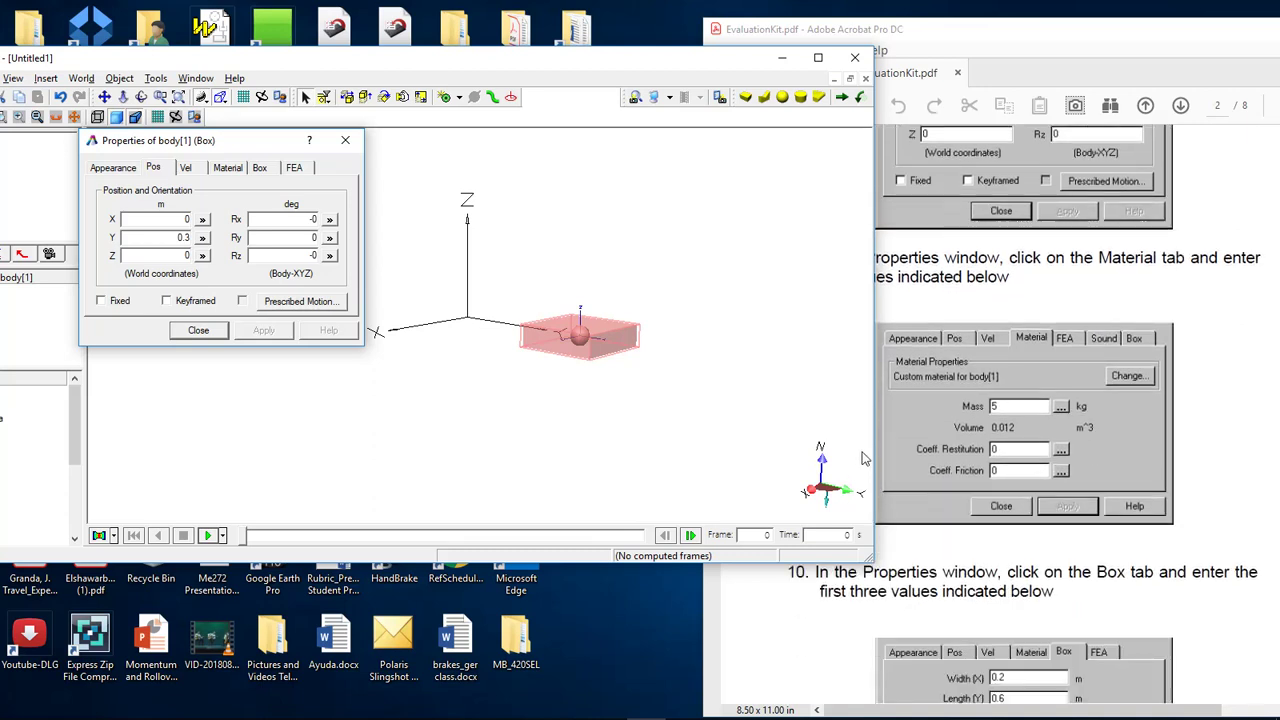
click(228, 168)
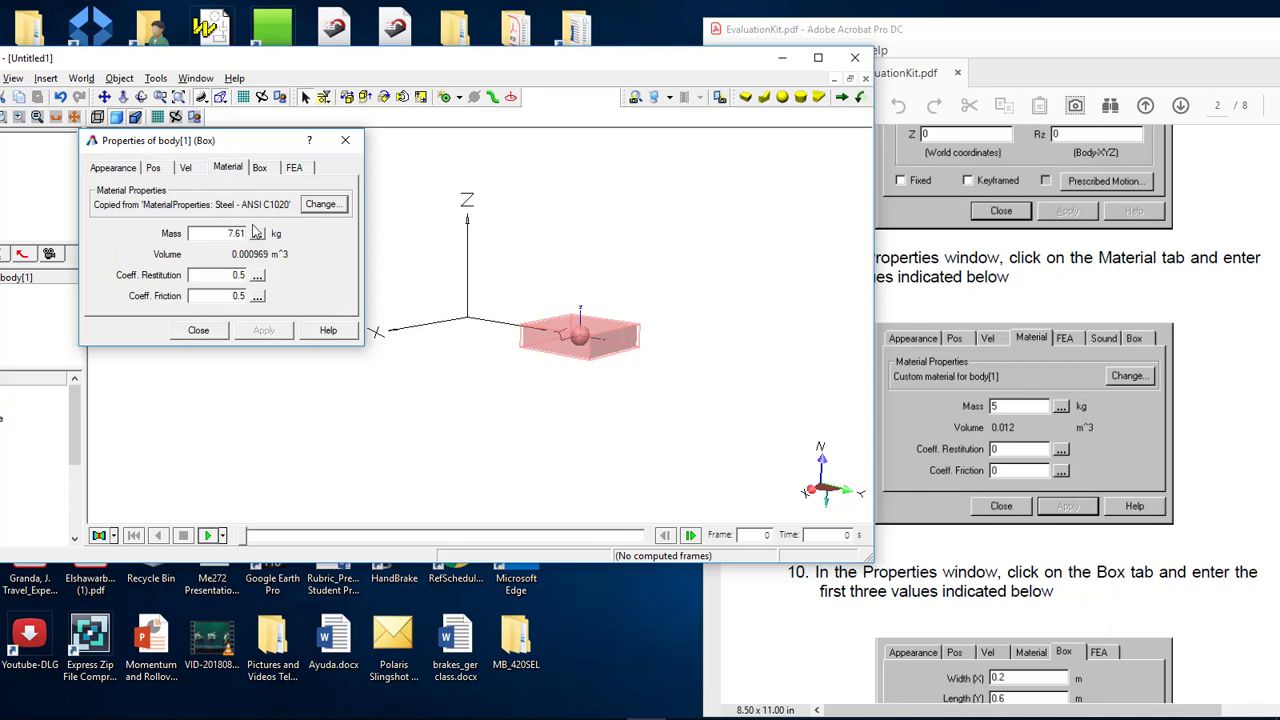
drag(222, 233, 262, 229)
text(5)
drag(224, 272, 267, 271)
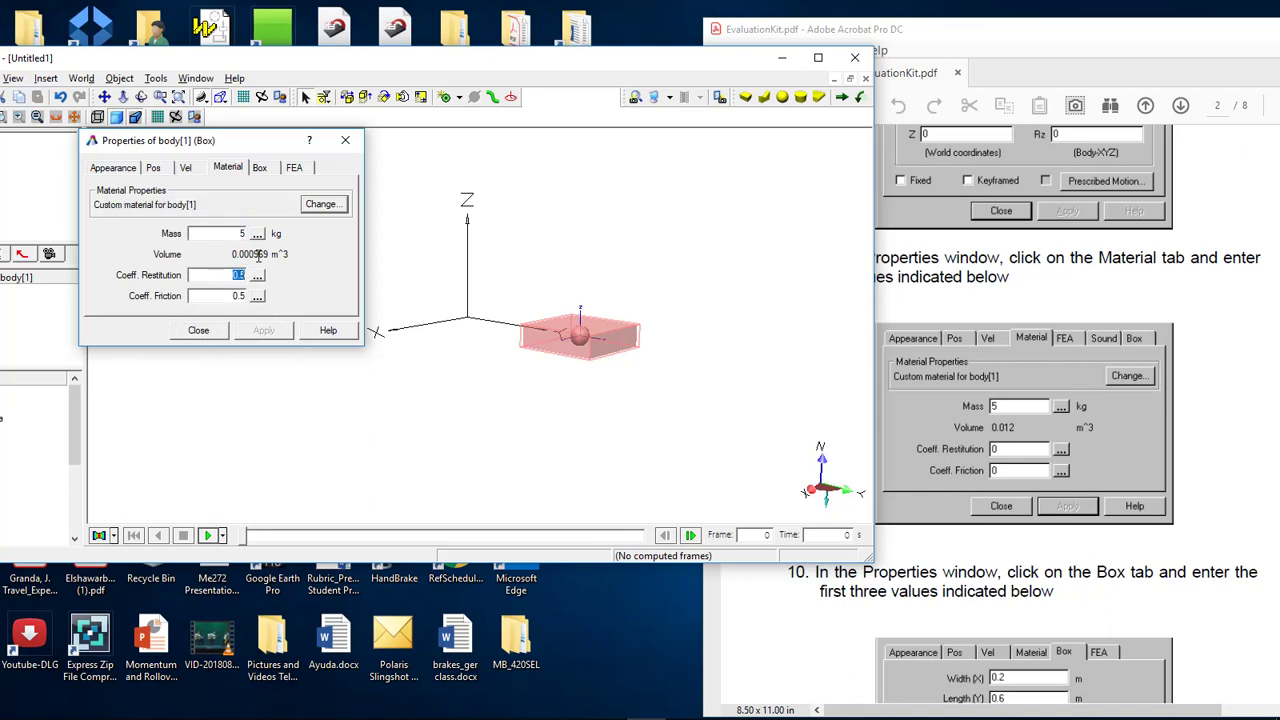
text(0)
drag(235, 295, 282, 295)
text(0)
key(Return)
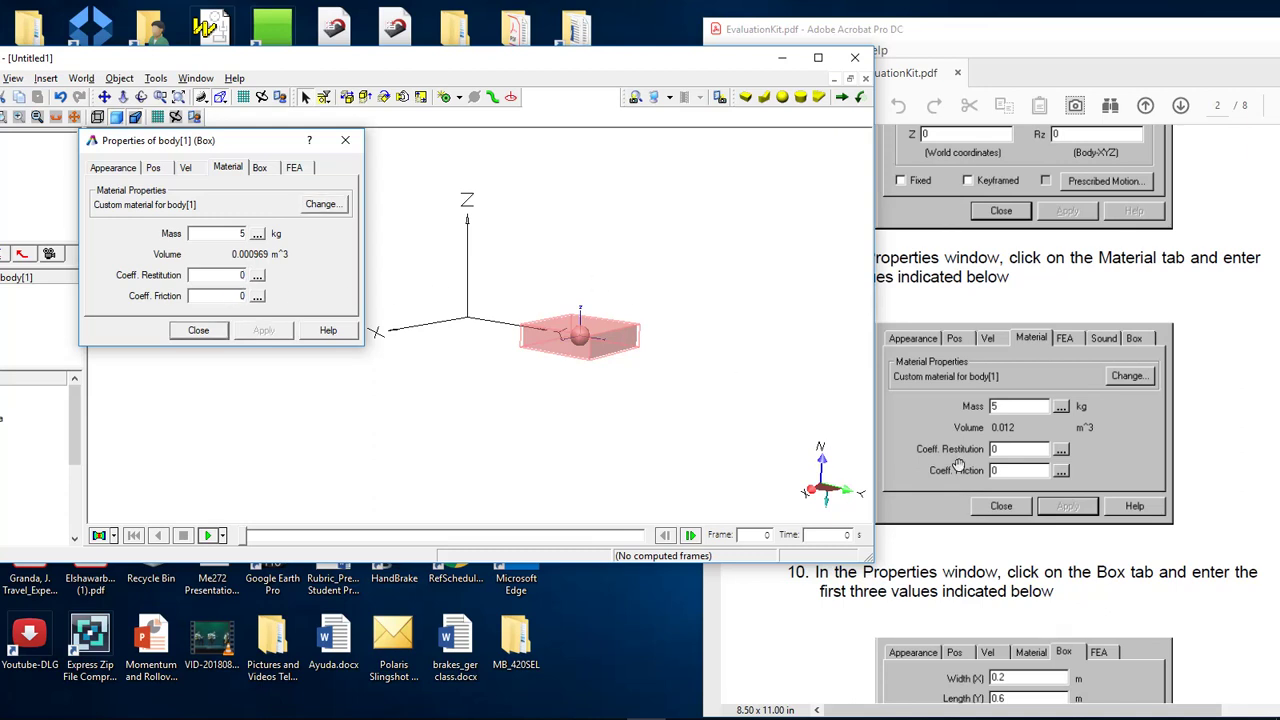
Read guide step 10 in EvaluationKit.pdf, then set the block's Width (X) to 0.2 m in SimWise 4D.
scroll(970, 463, down, 2)
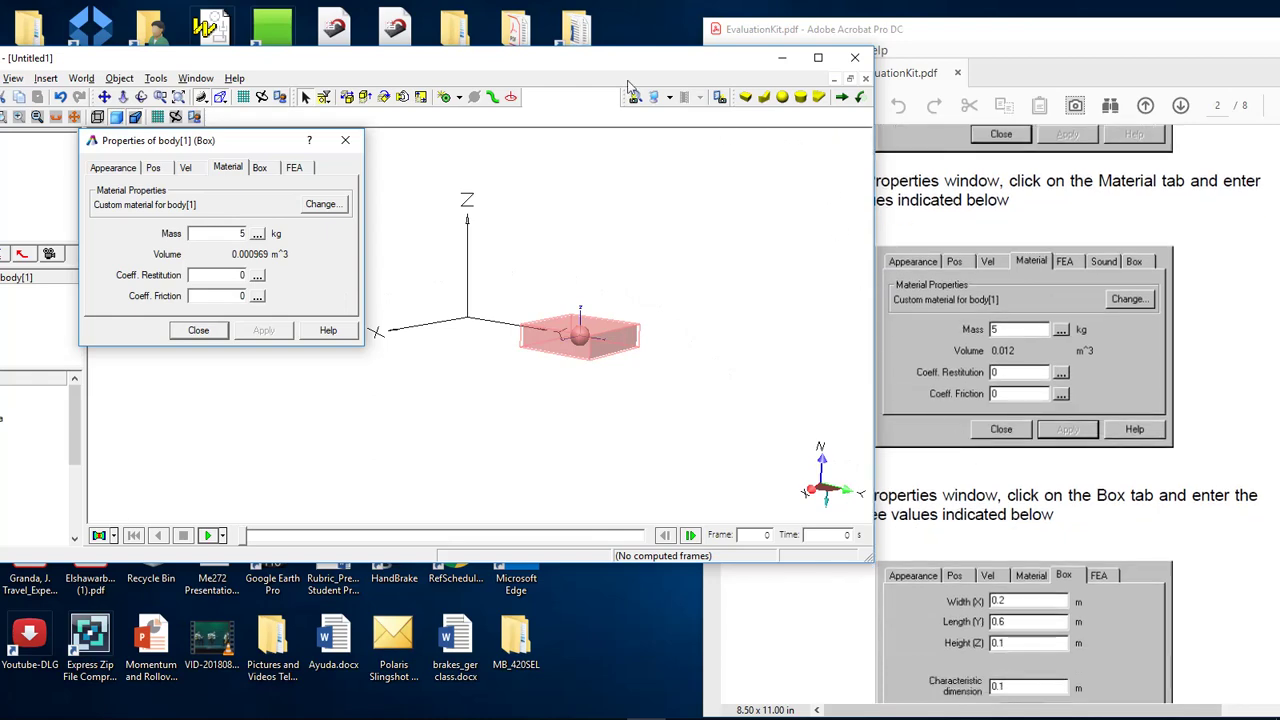
drag(624, 73, 521, 83)
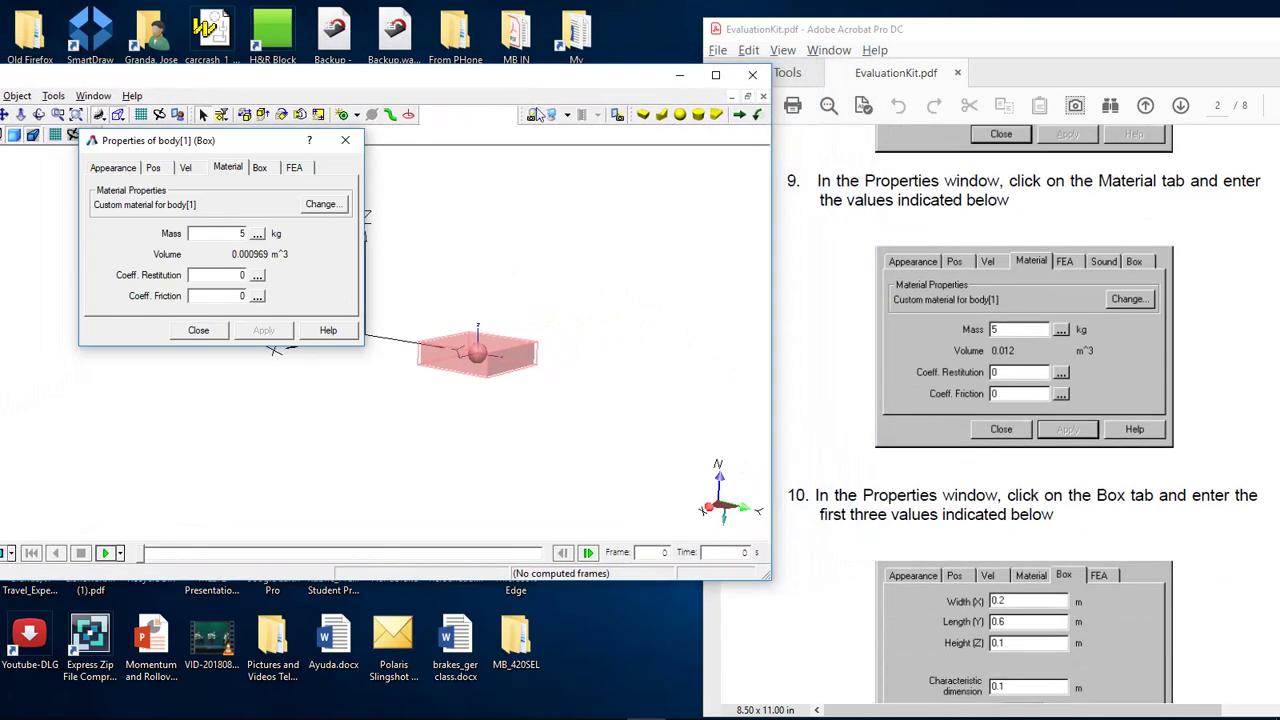
scroll(897, 295, down, 4)
scroll(917, 347, down, 2)
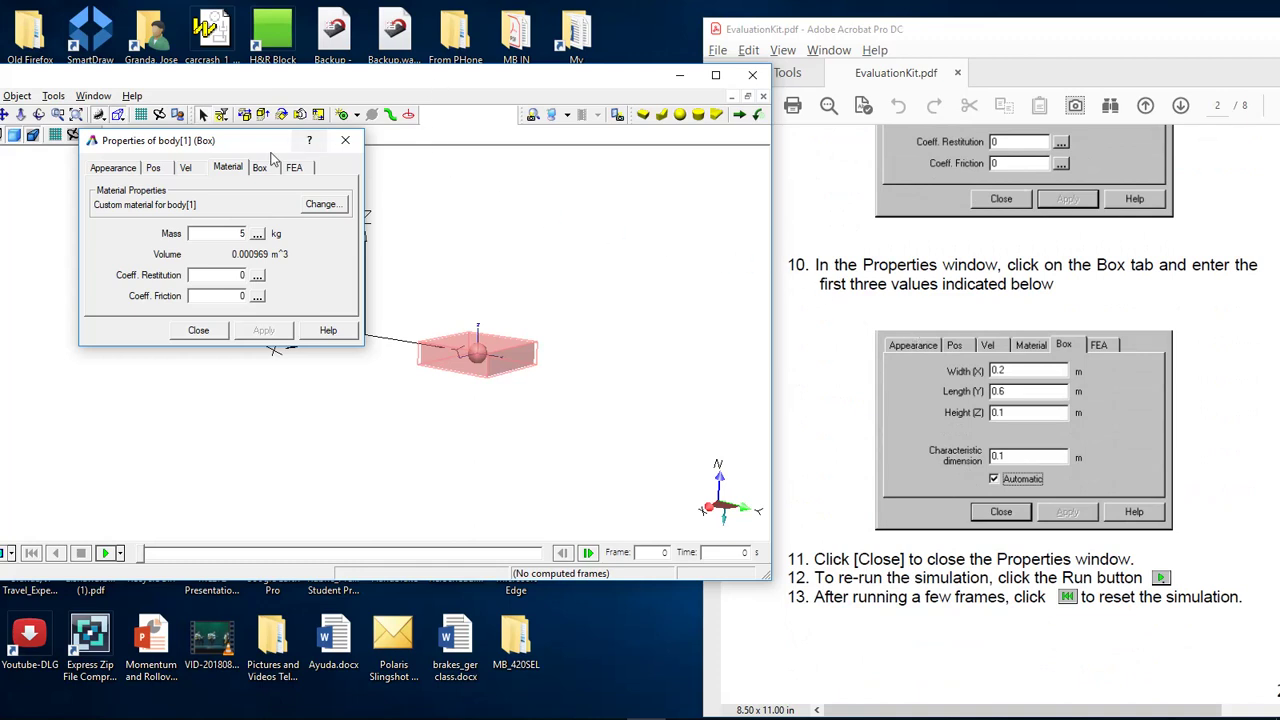
drag(270, 143, 209, 278)
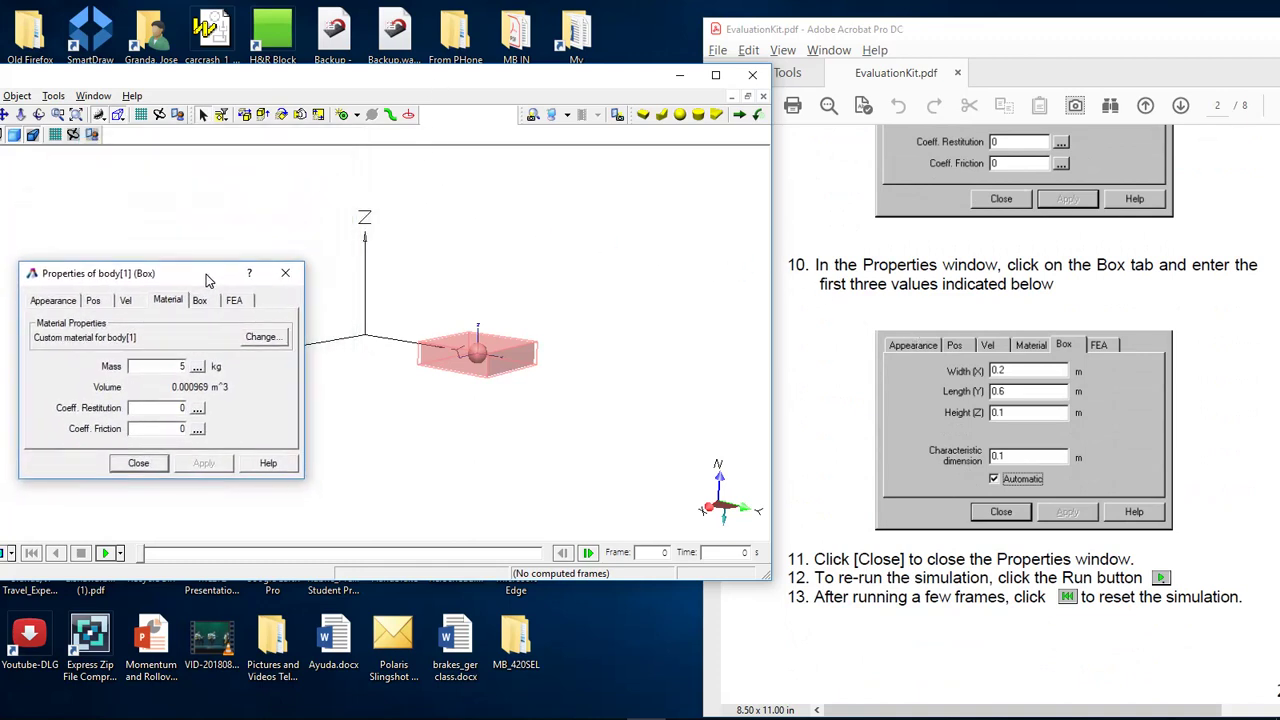
click(205, 302)
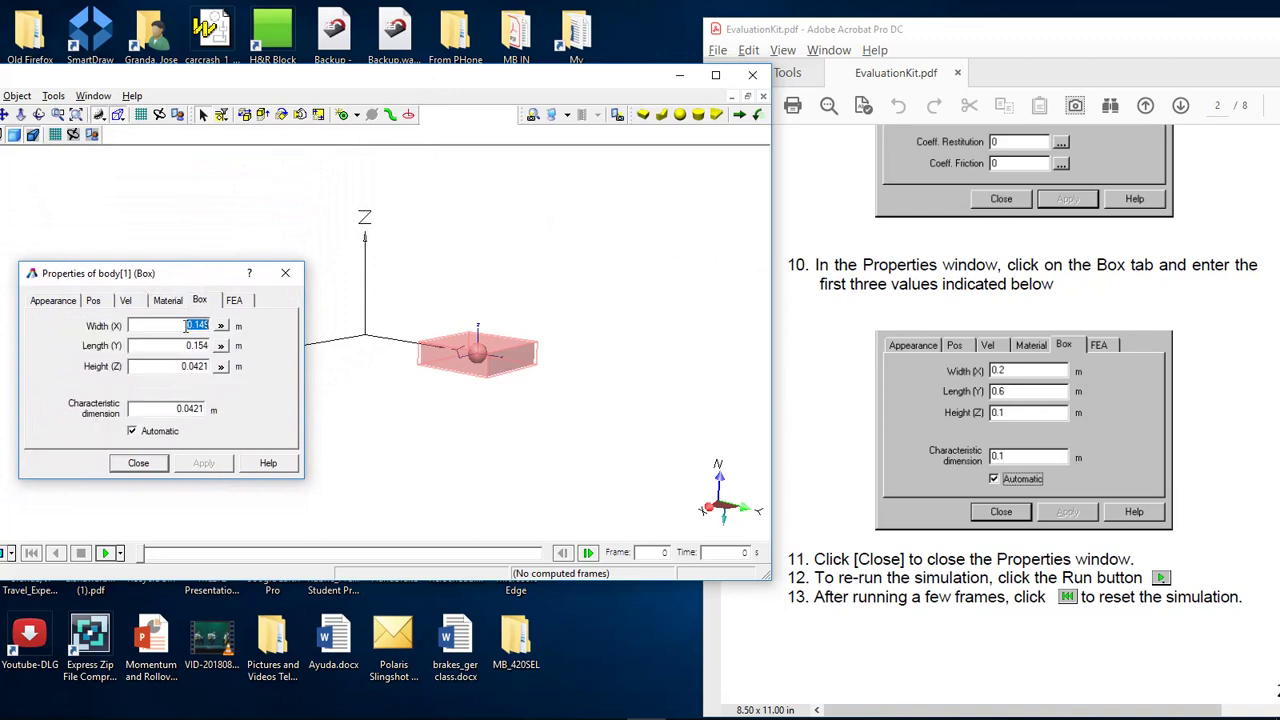
click(184, 325)
drag(184, 325, 240, 325)
key(BackSpace)
key(Tab)
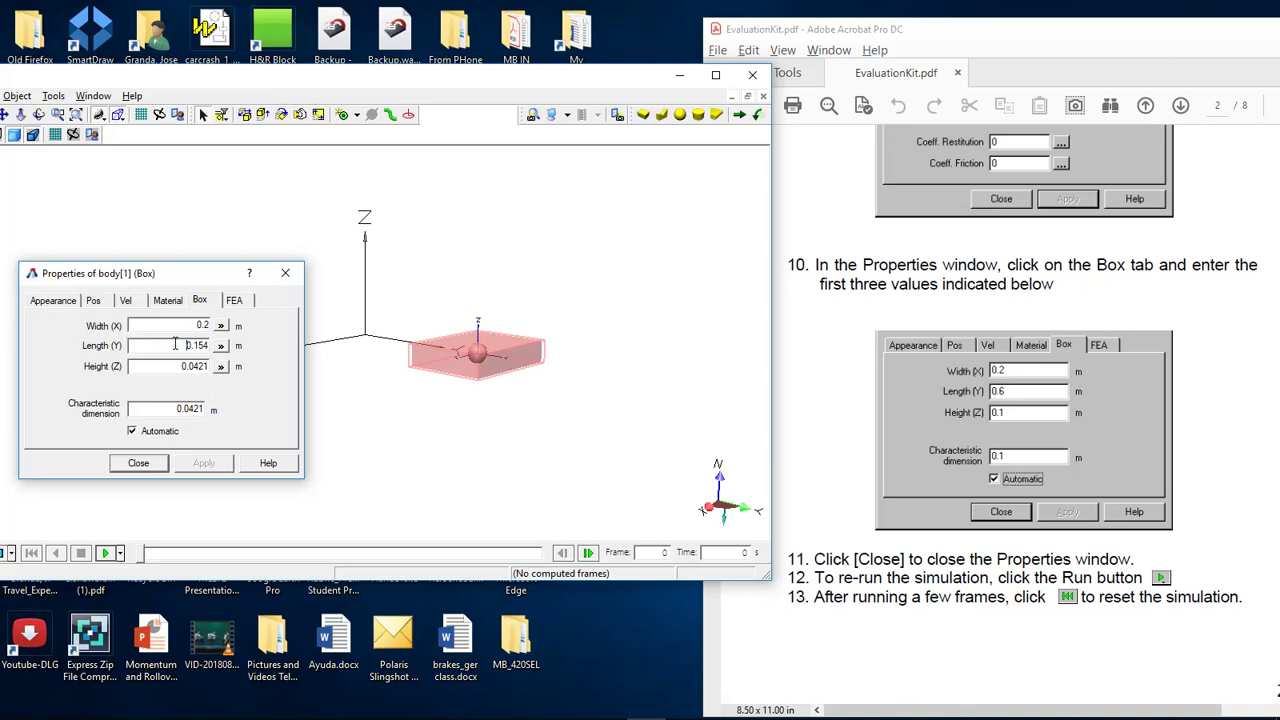
Set the block's Length (Y) to 0.6 m and Height (Z) to 0.1 m, then close its properties.
text(0.6)
key(Tab)
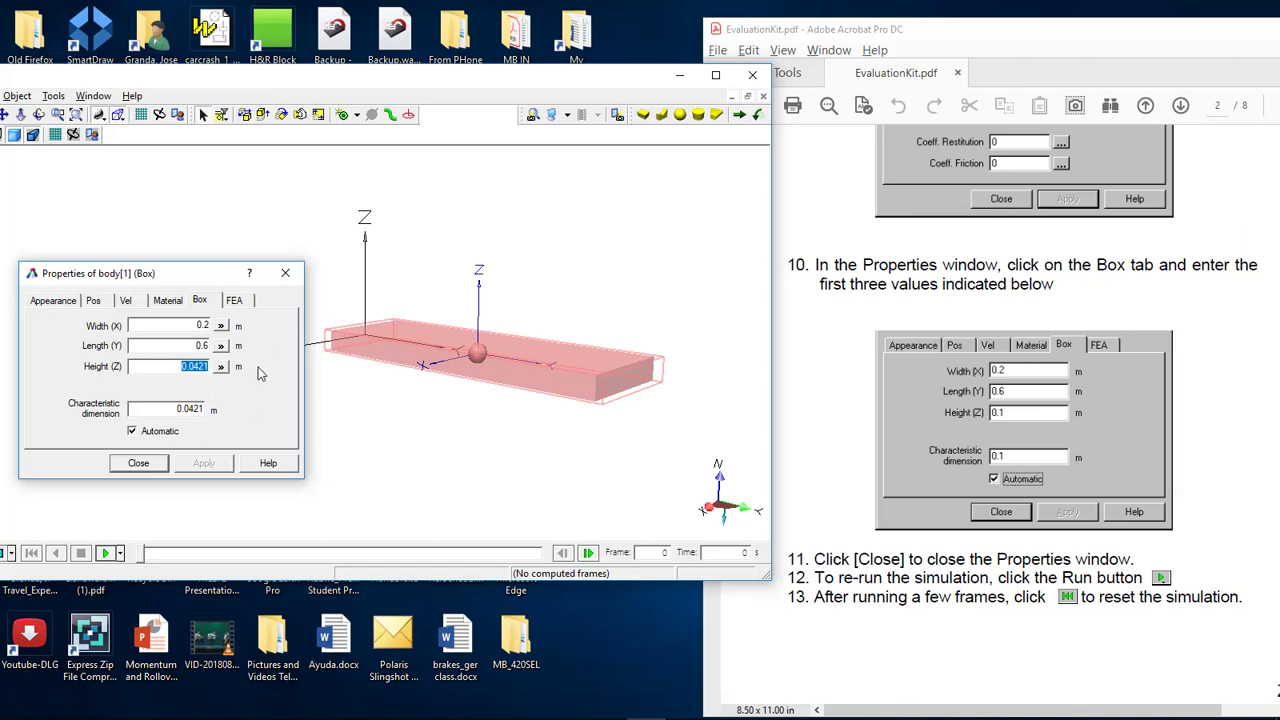
drag(168, 367, 228, 367)
key(BackSpace)
text(.1)
key(Return)
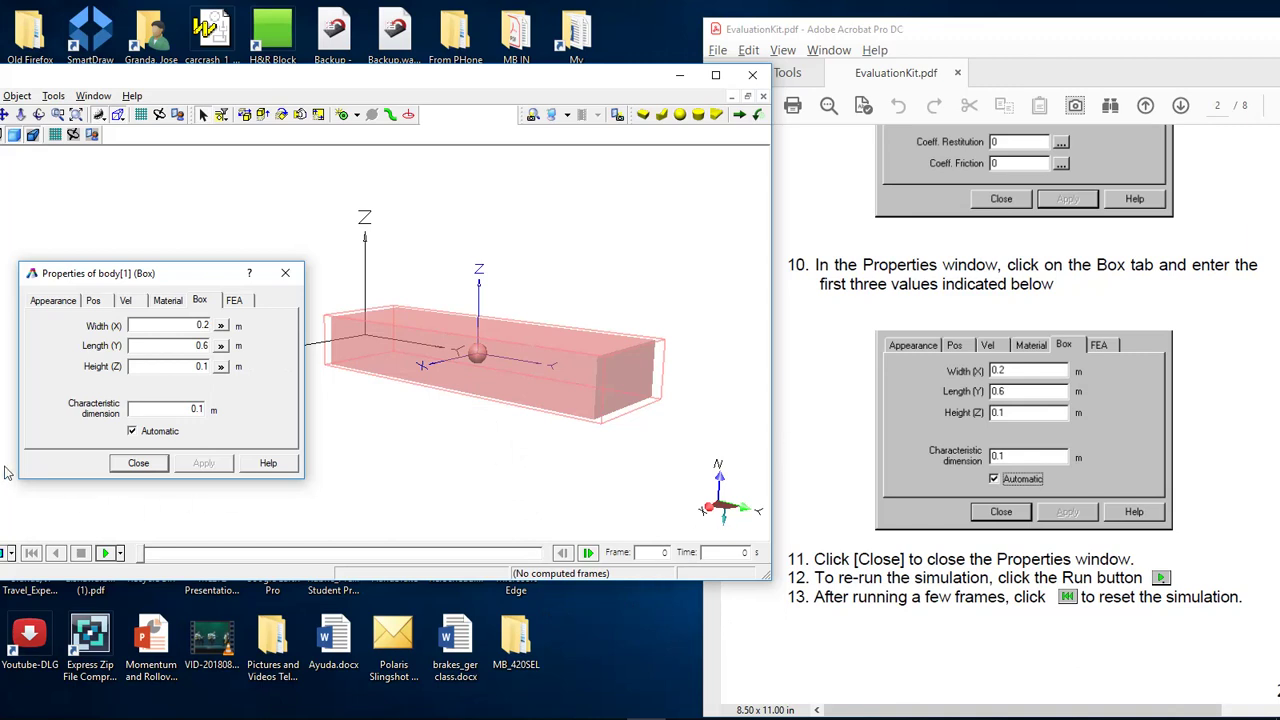
click(146, 468)
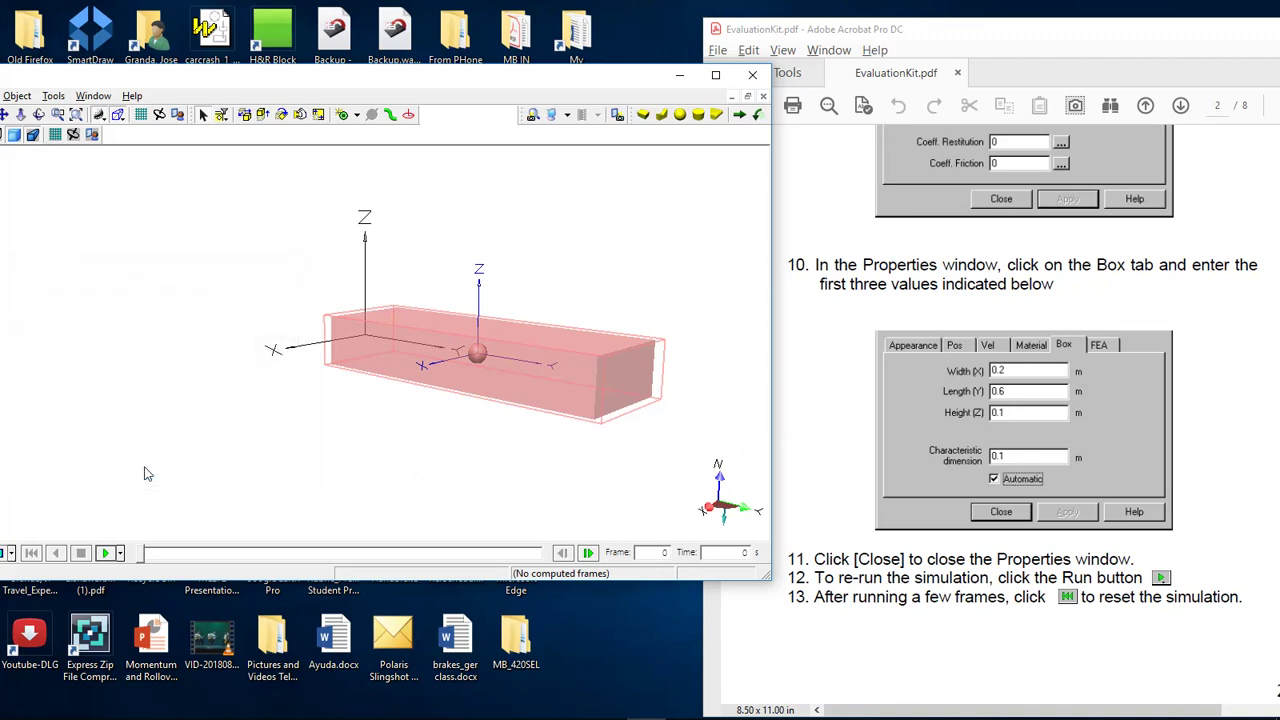
Run the falling block simulation, stop it after some frames and reset it to the start.
click(105, 554)
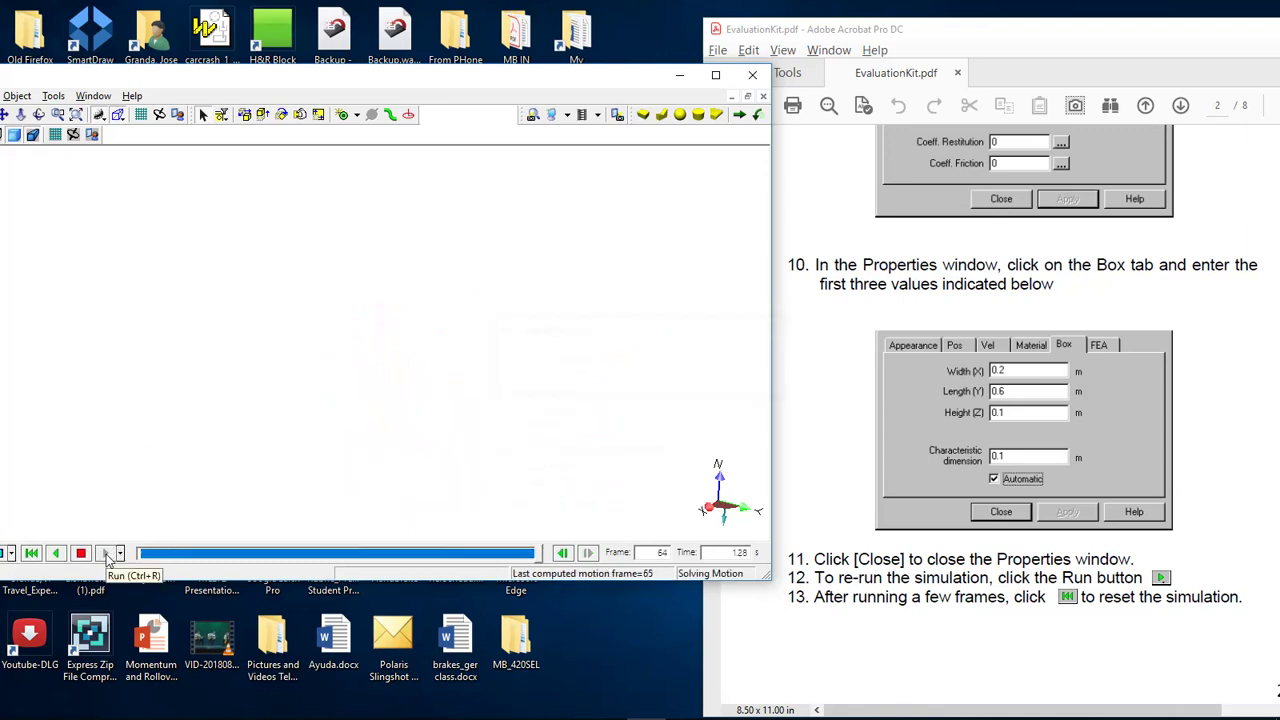
click(81, 554)
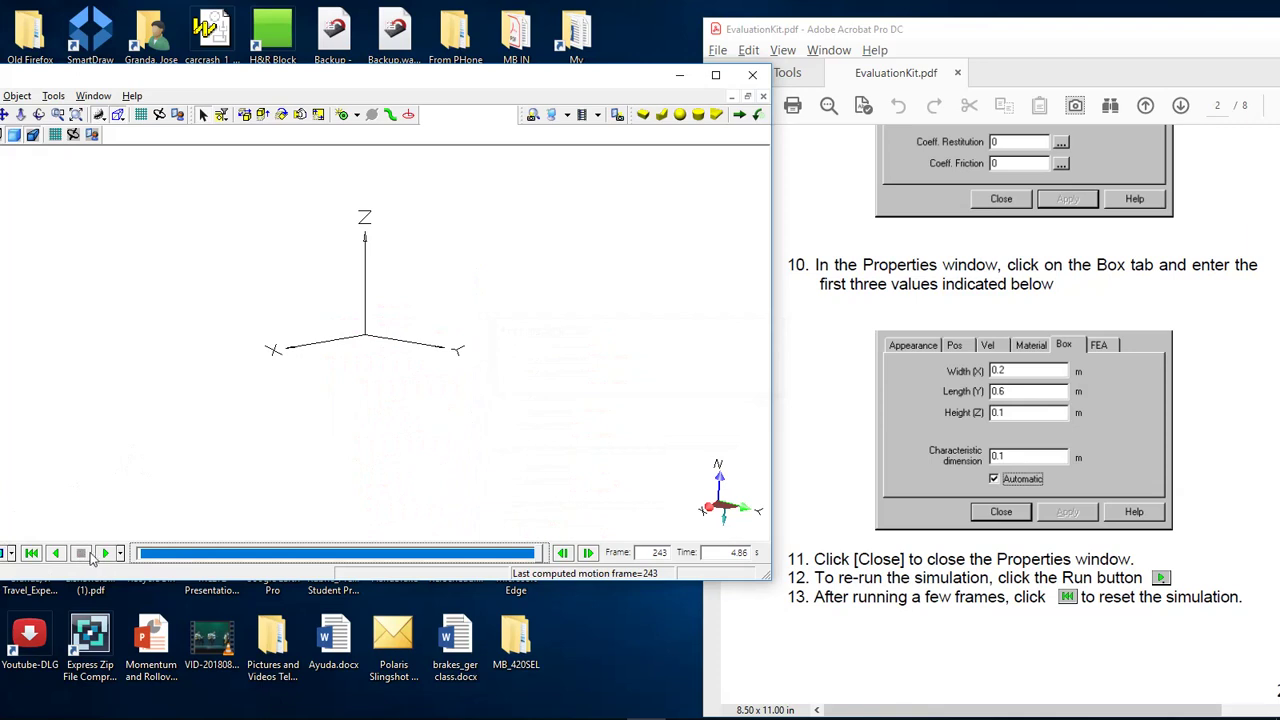
click(31, 553)
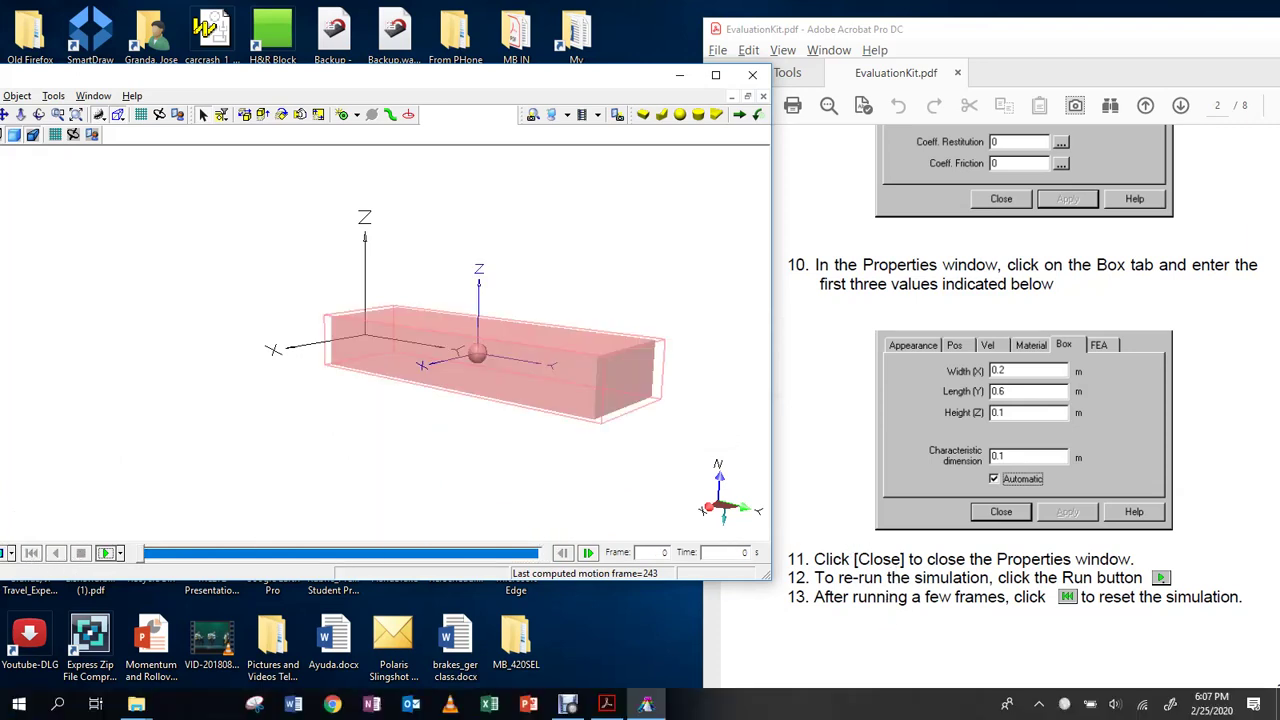
Read guide section 1.2 Making a Pendulum, then deselect the block in SimWise 4D and show its front view.
drag(952, 710, 1168, 710)
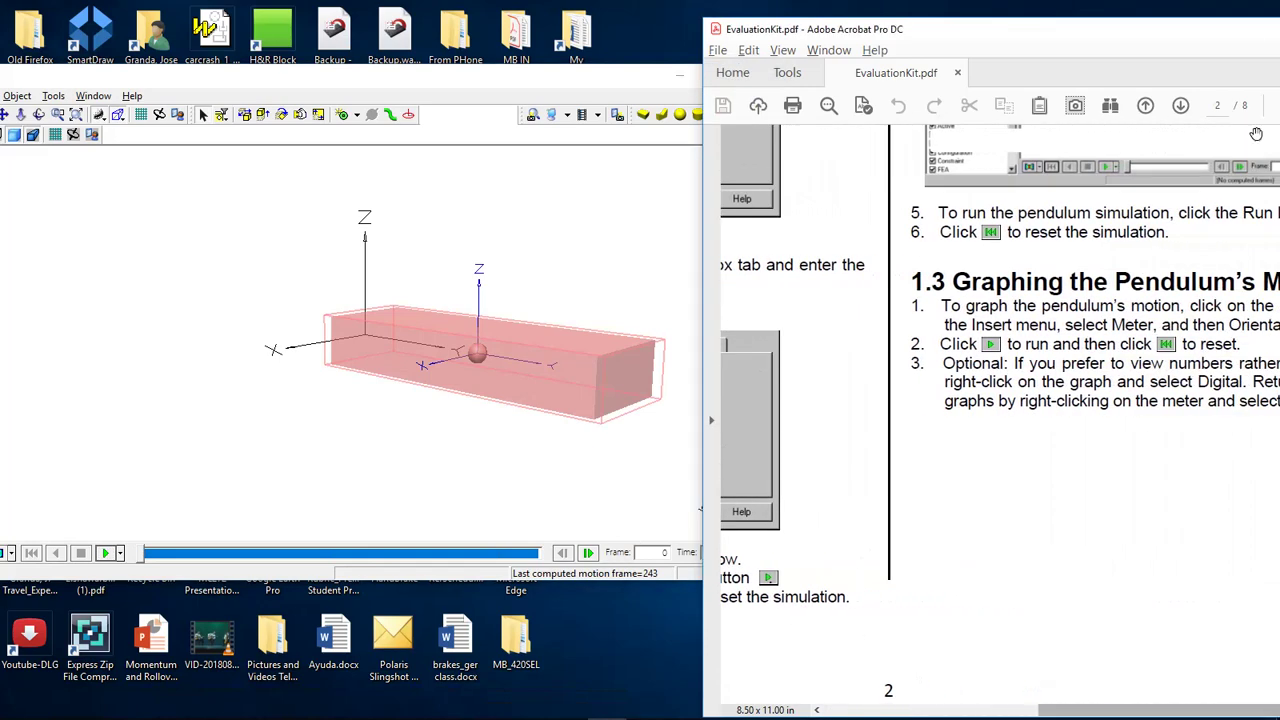
drag(1157, 39, 1028, 54)
scroll(1185, 435, up, 3)
scroll(1195, 420, up, 12)
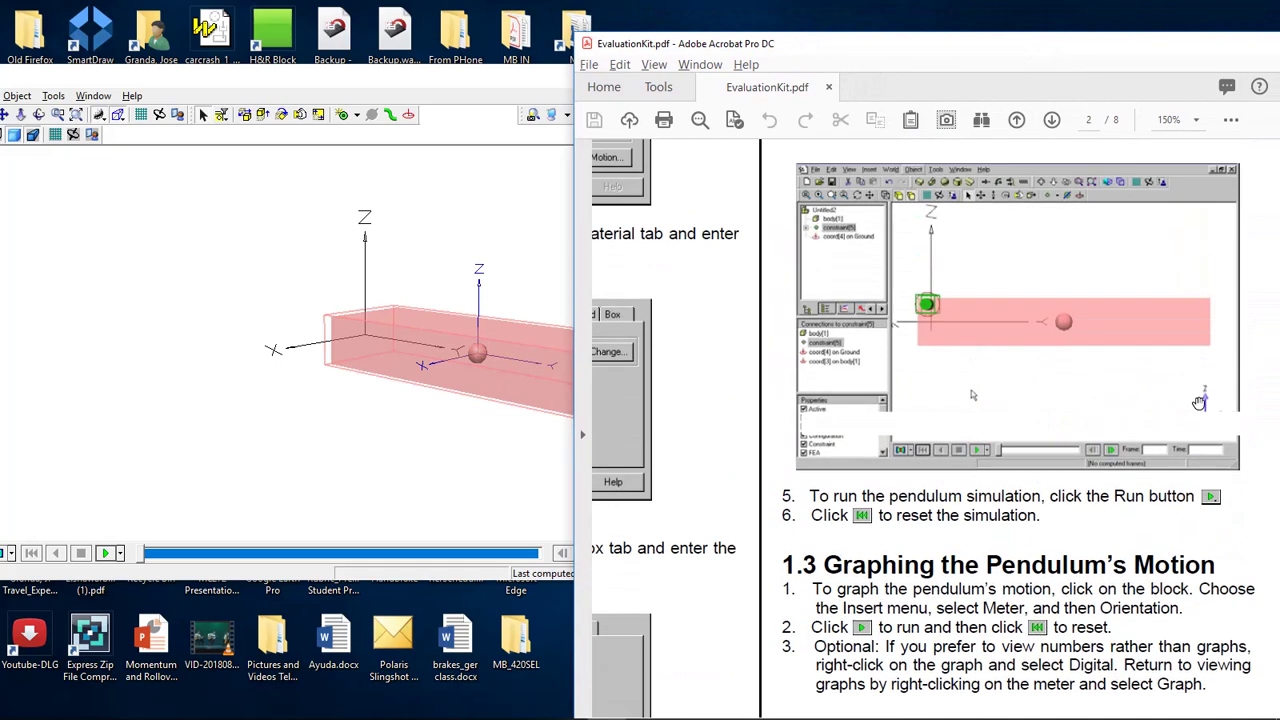
scroll(1198, 404, up, 3)
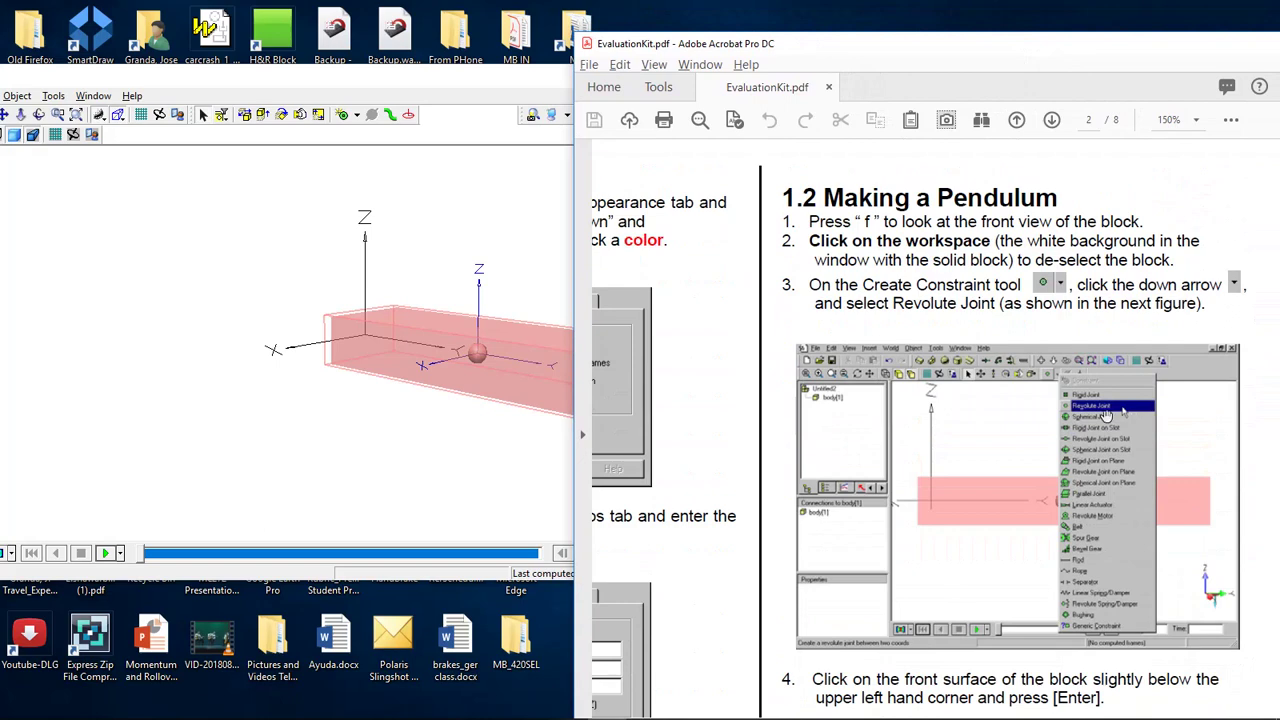
click(510, 410)
click(502, 412)
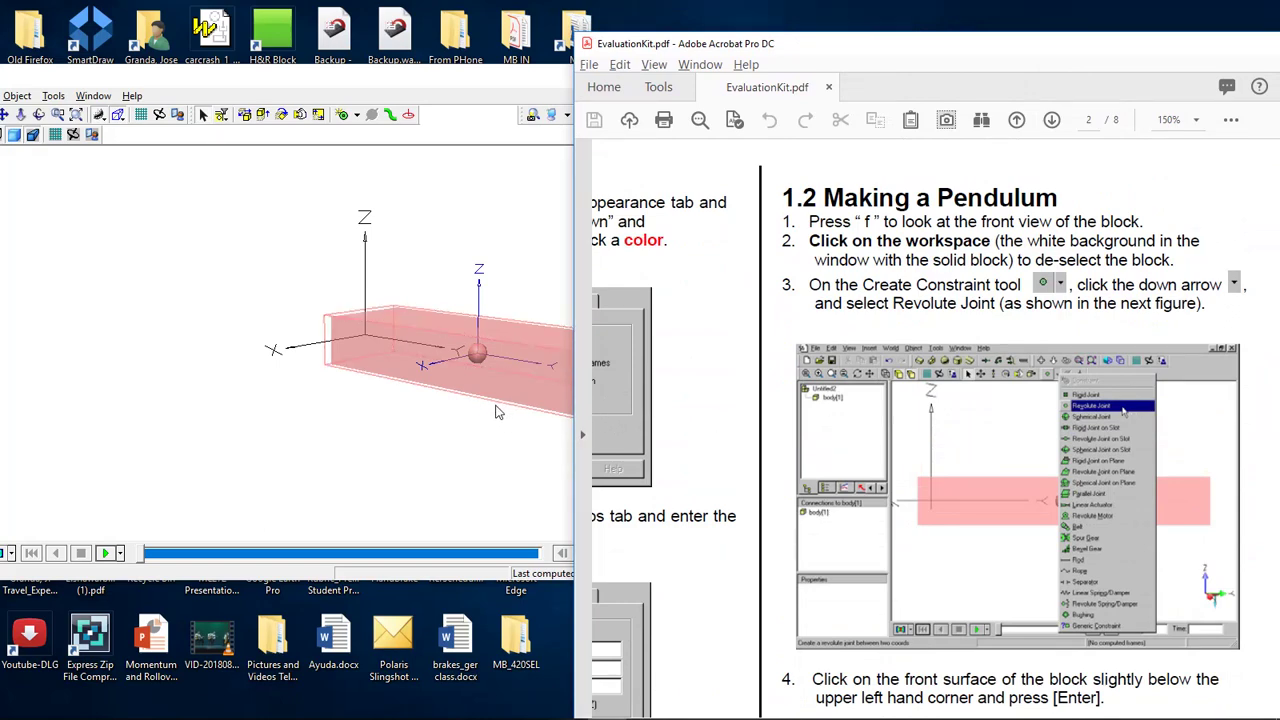
click(471, 77)
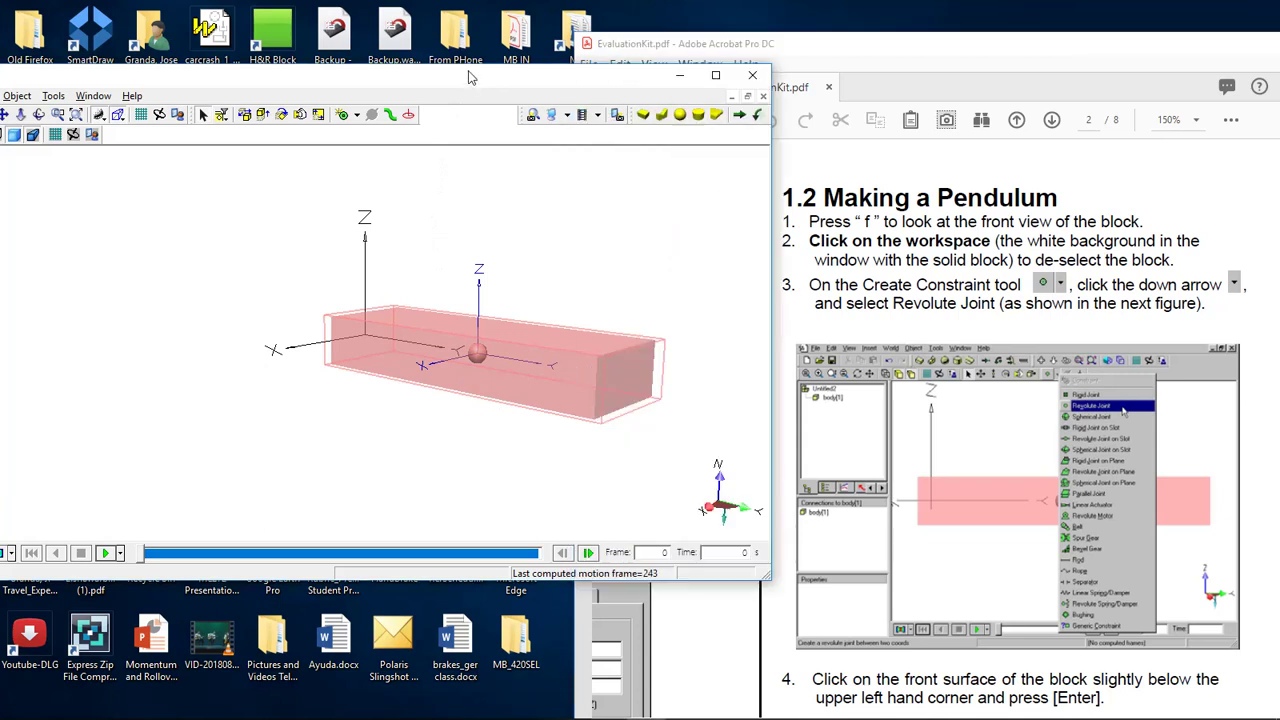
click(419, 200)
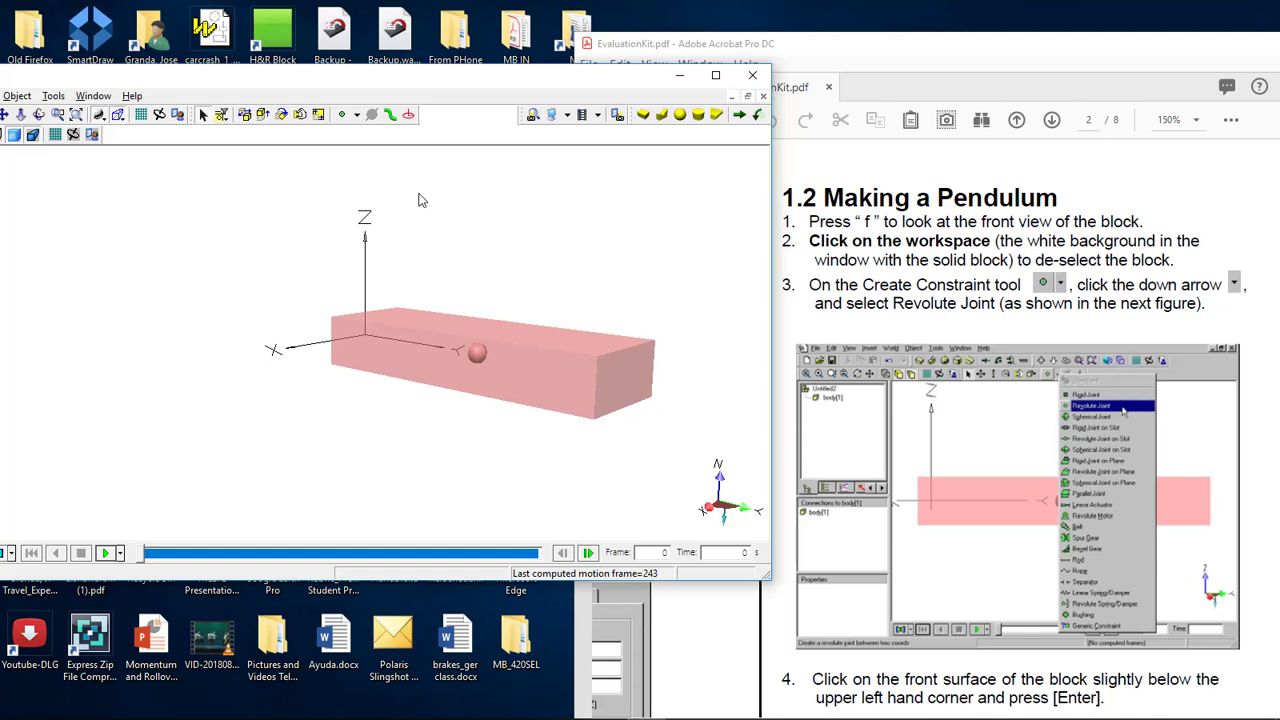
key(f)
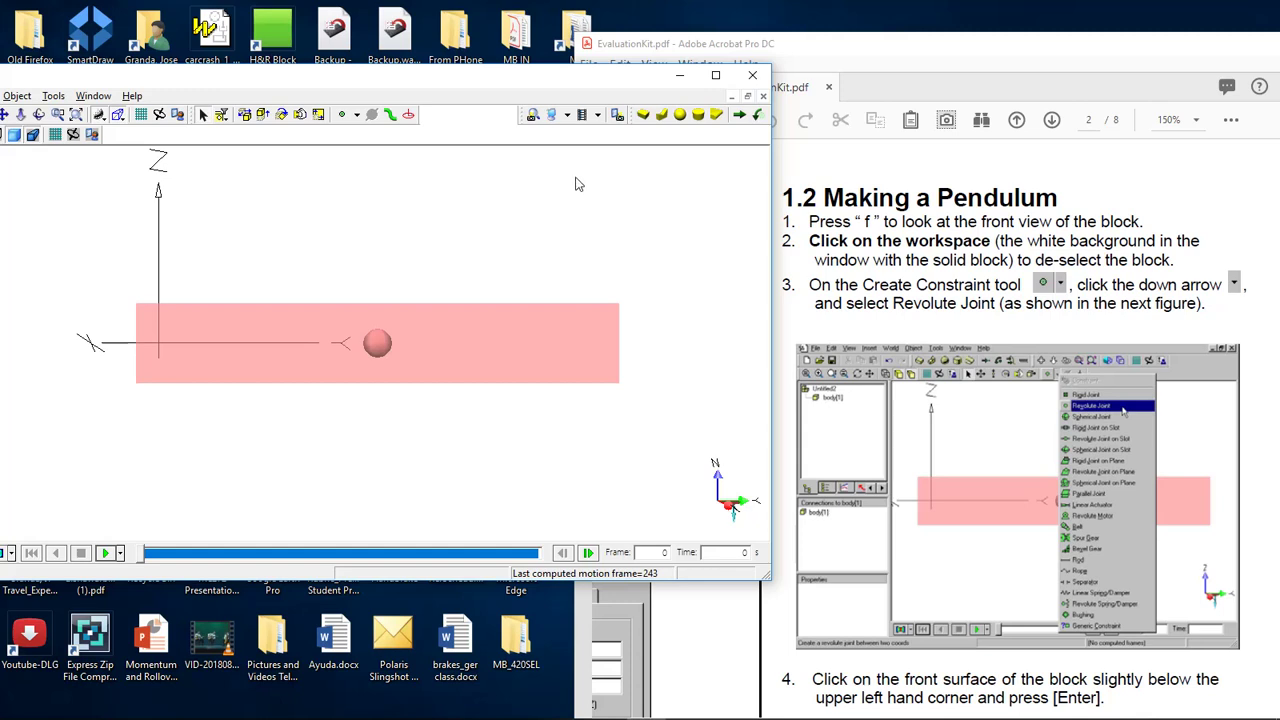
Create a Revolute Joint on the block's front surface, slightly below its upper left-hand corner.
click(357, 117)
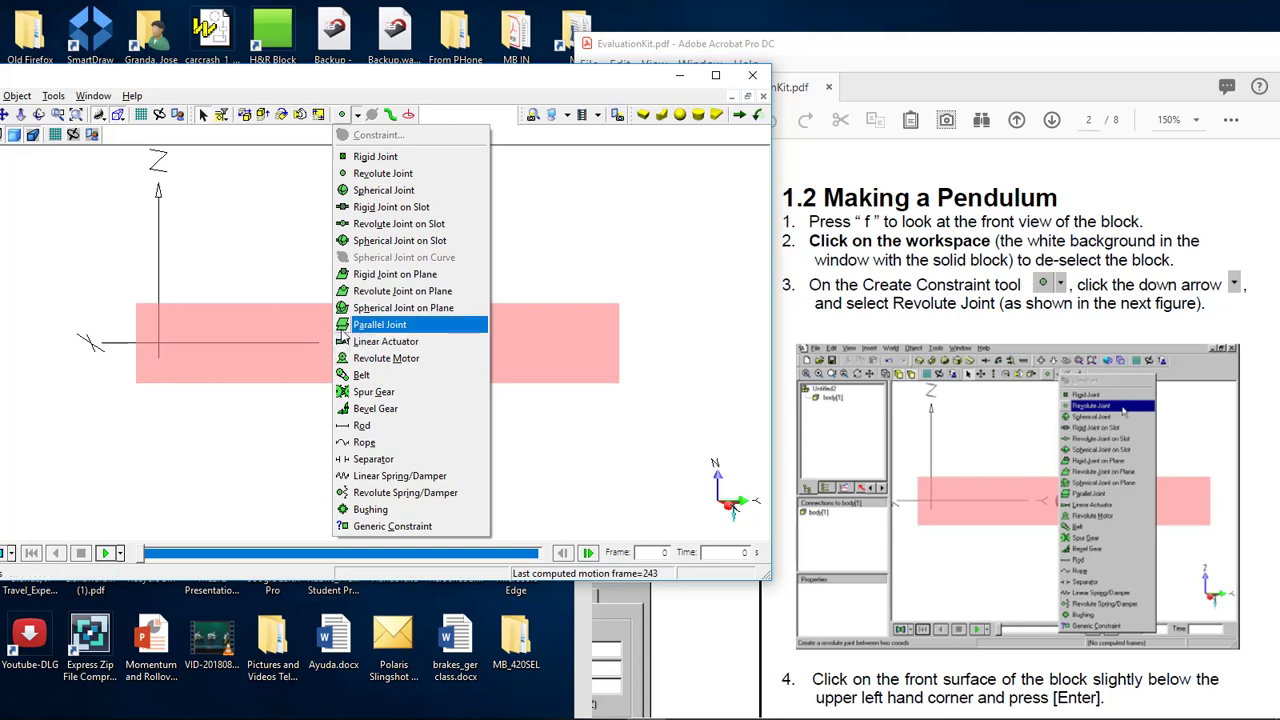
click(380, 176)
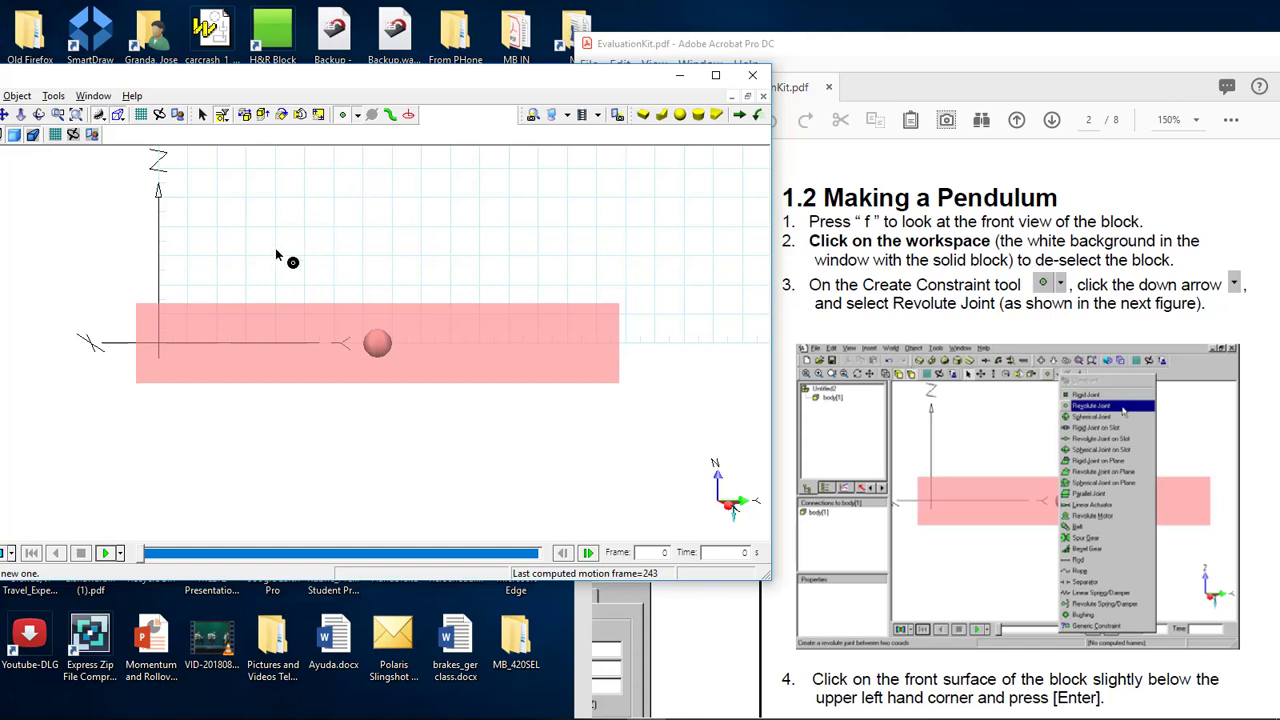
click(158, 312)
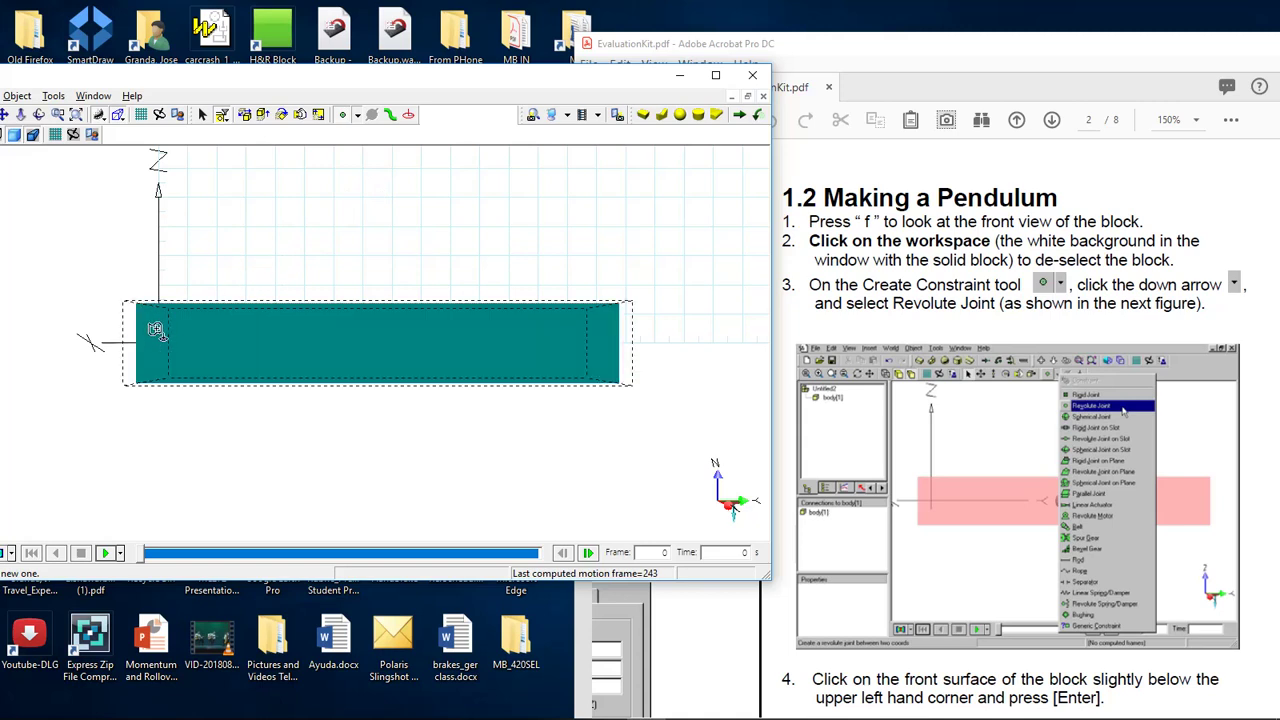
click(157, 331)
key(Return)
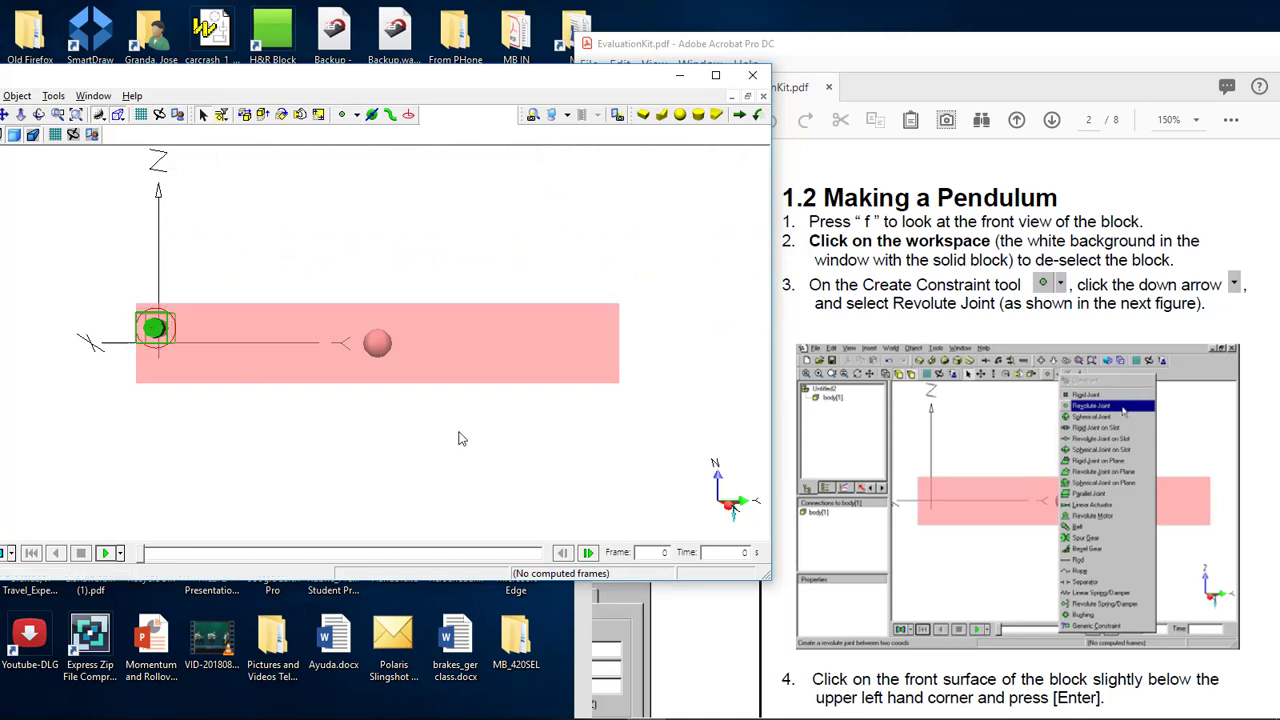
Read guide steps 5 and 6, then run the pendulum simulation in SimWise 4D, stop it and reset it.
scroll(863, 429, down, 3)
scroll(873, 432, down, 5)
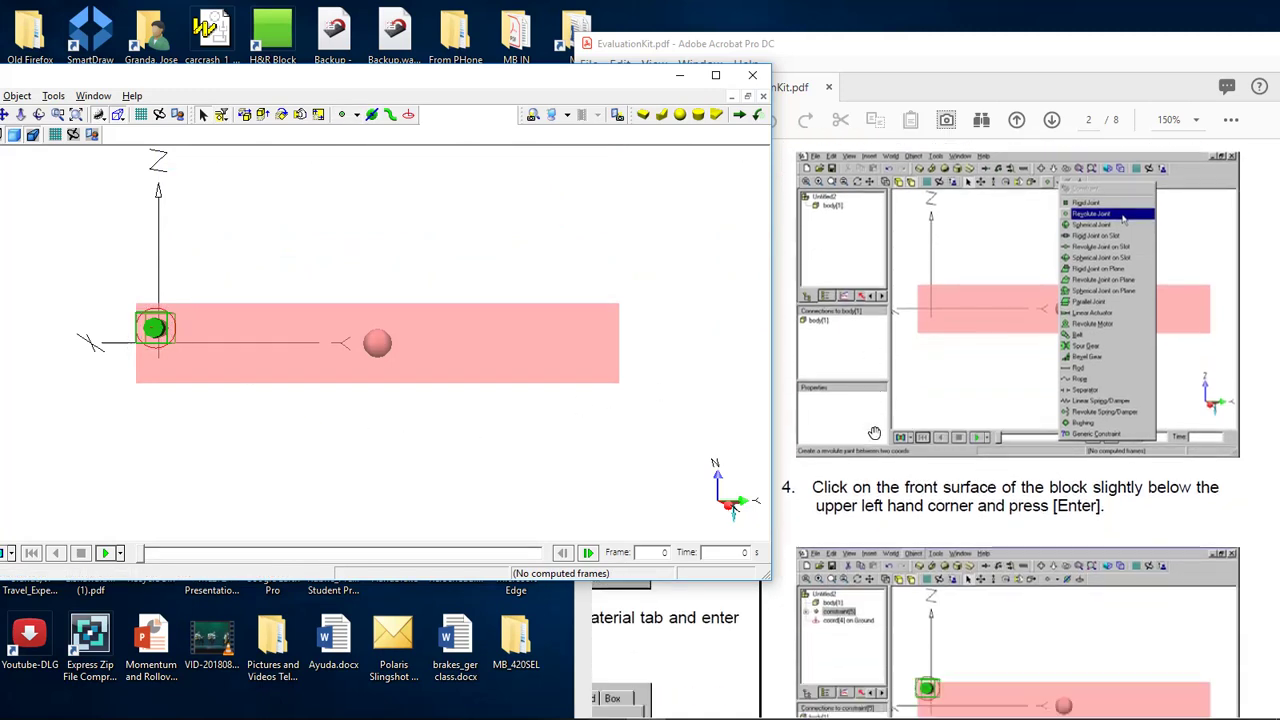
scroll(873, 432, down, 3)
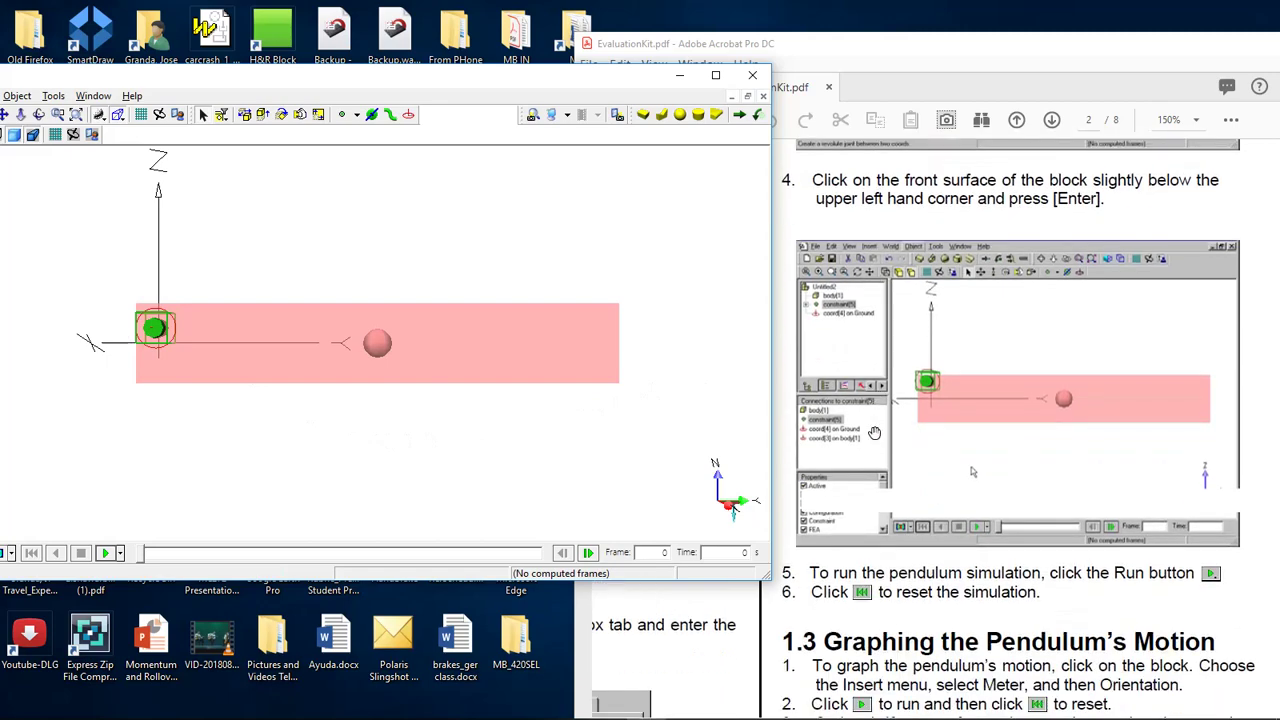
scroll(873, 432, down, 2)
scroll(873, 435, down, 1)
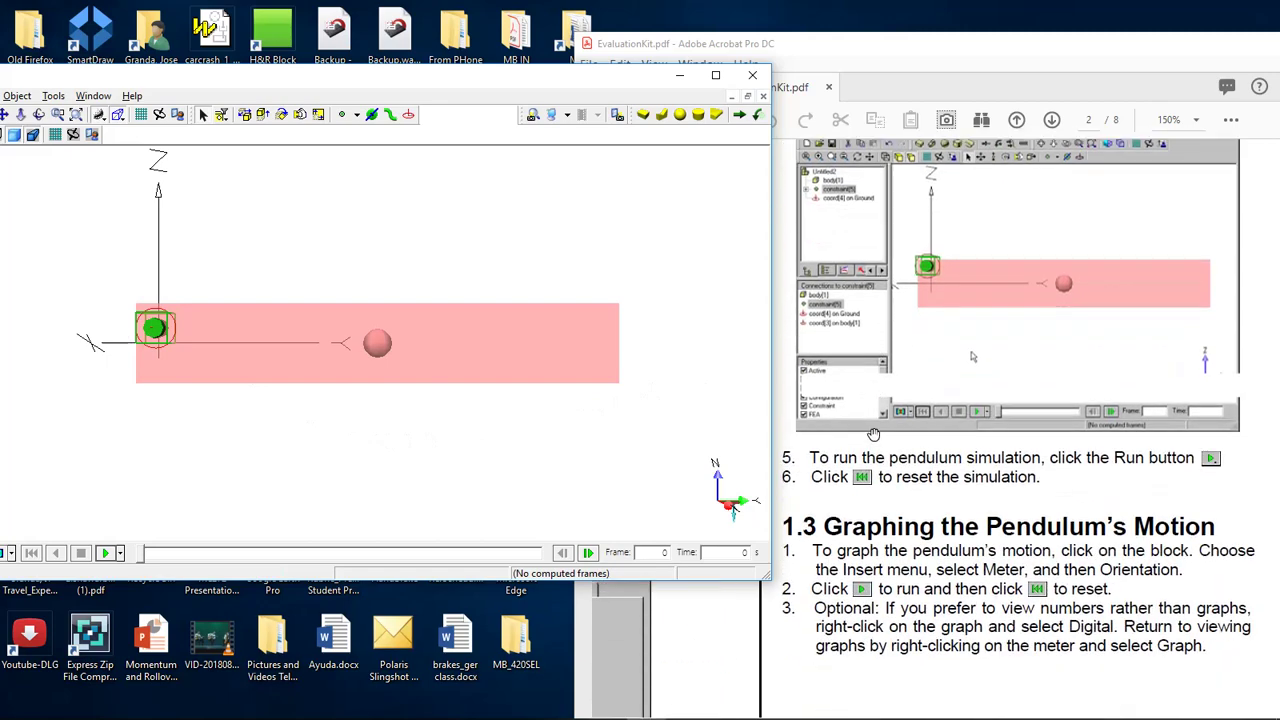
scroll(873, 435, down, 2)
scroll(873, 435, up, 2)
click(109, 555)
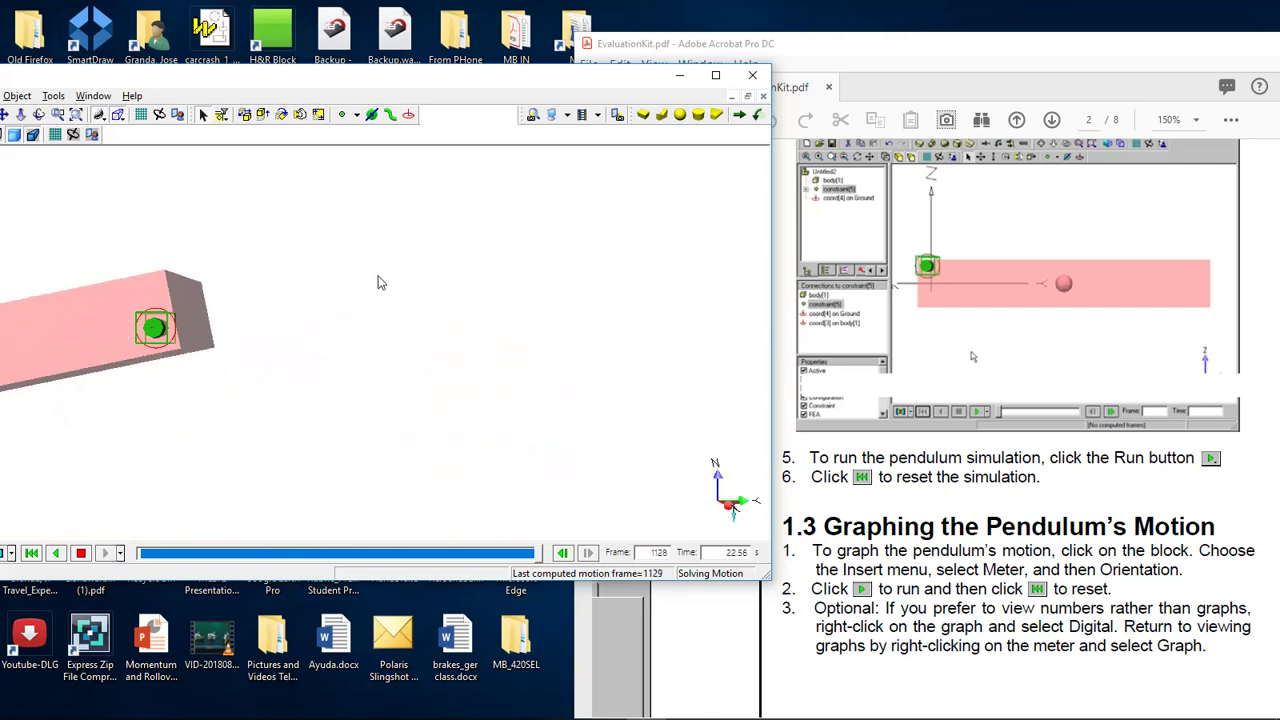
click(81, 553)
click(32, 553)
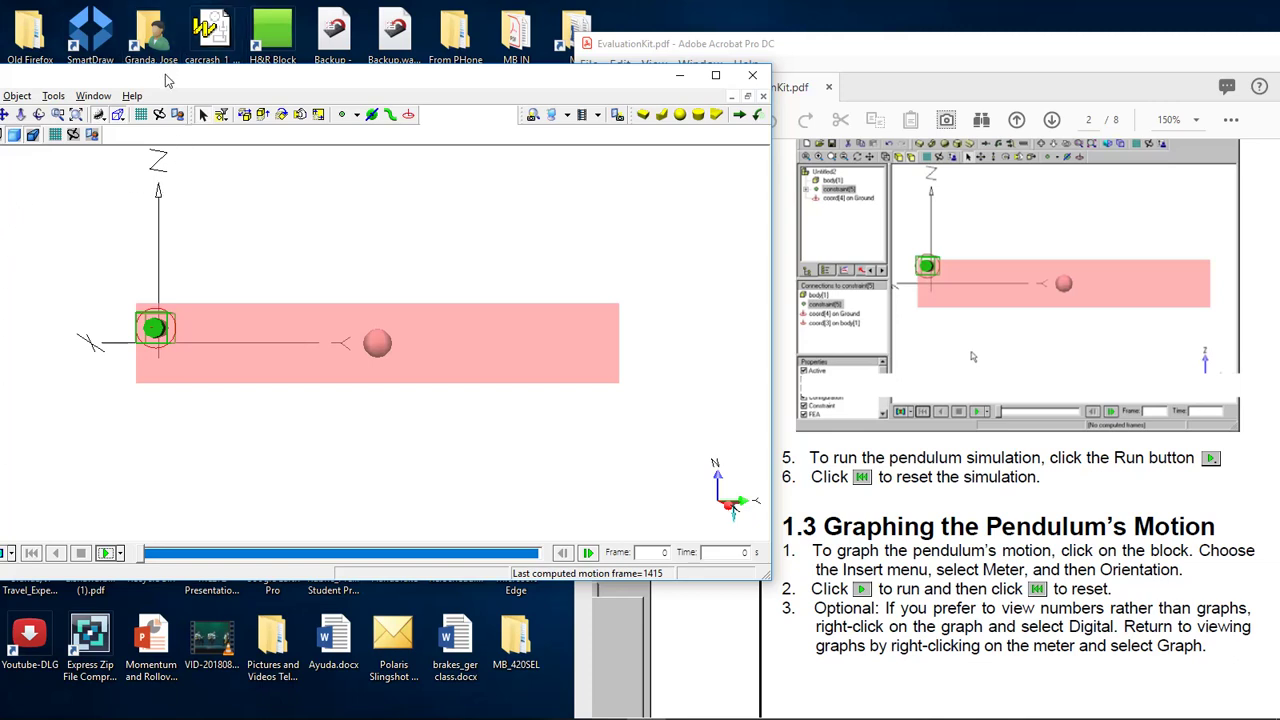
Insert an Orientation meter for the revolute joint, then run the pendulum simulation and stop it.
drag(164, 78, 242, 78)
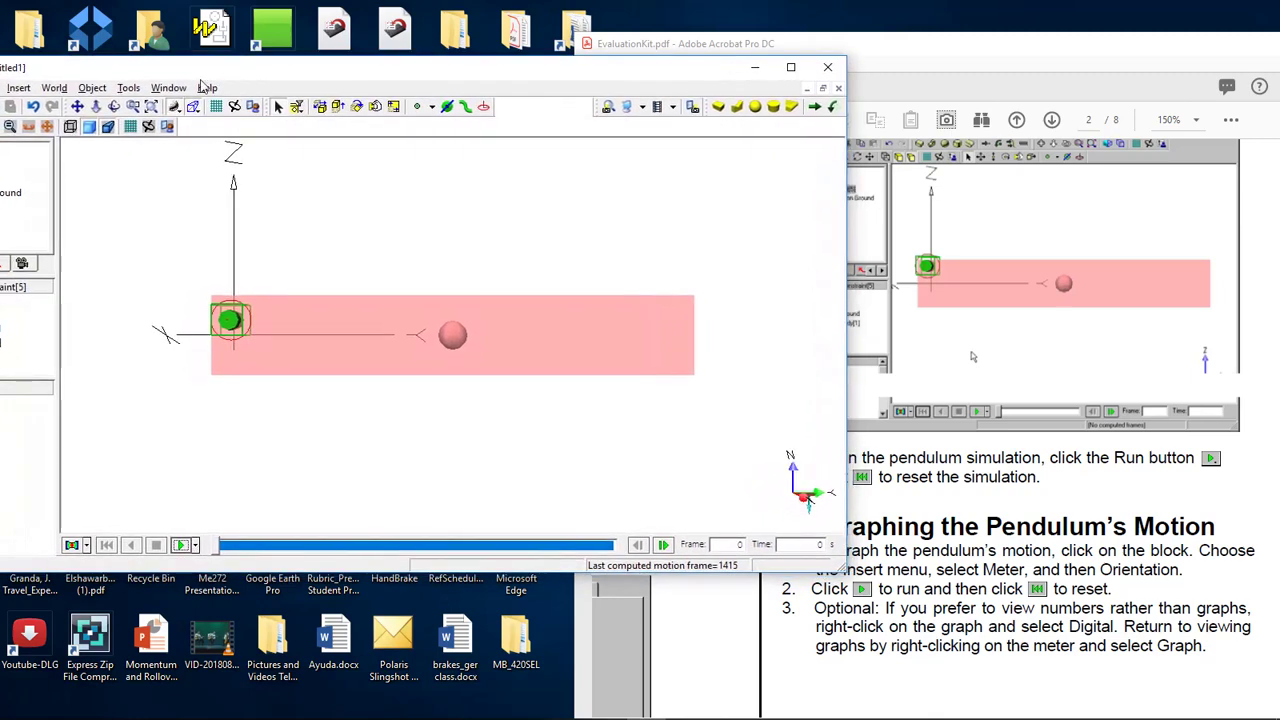
click(18, 89)
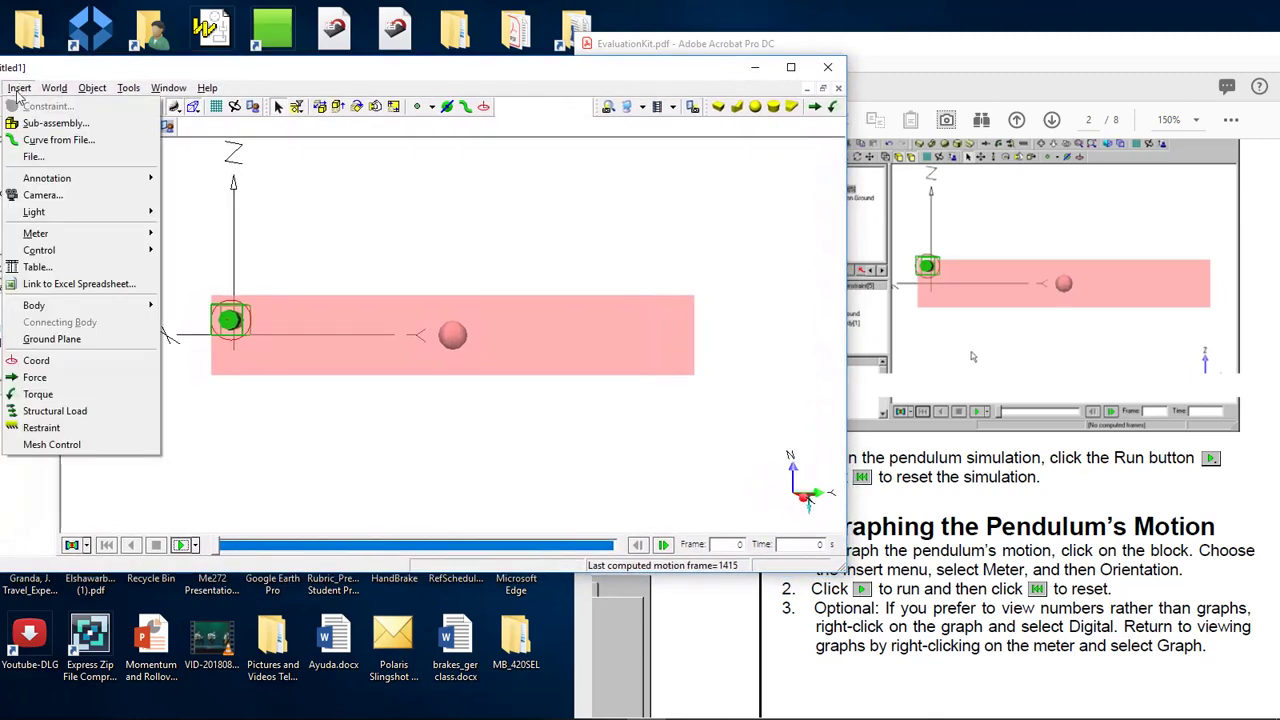
mouse_move(53, 239)
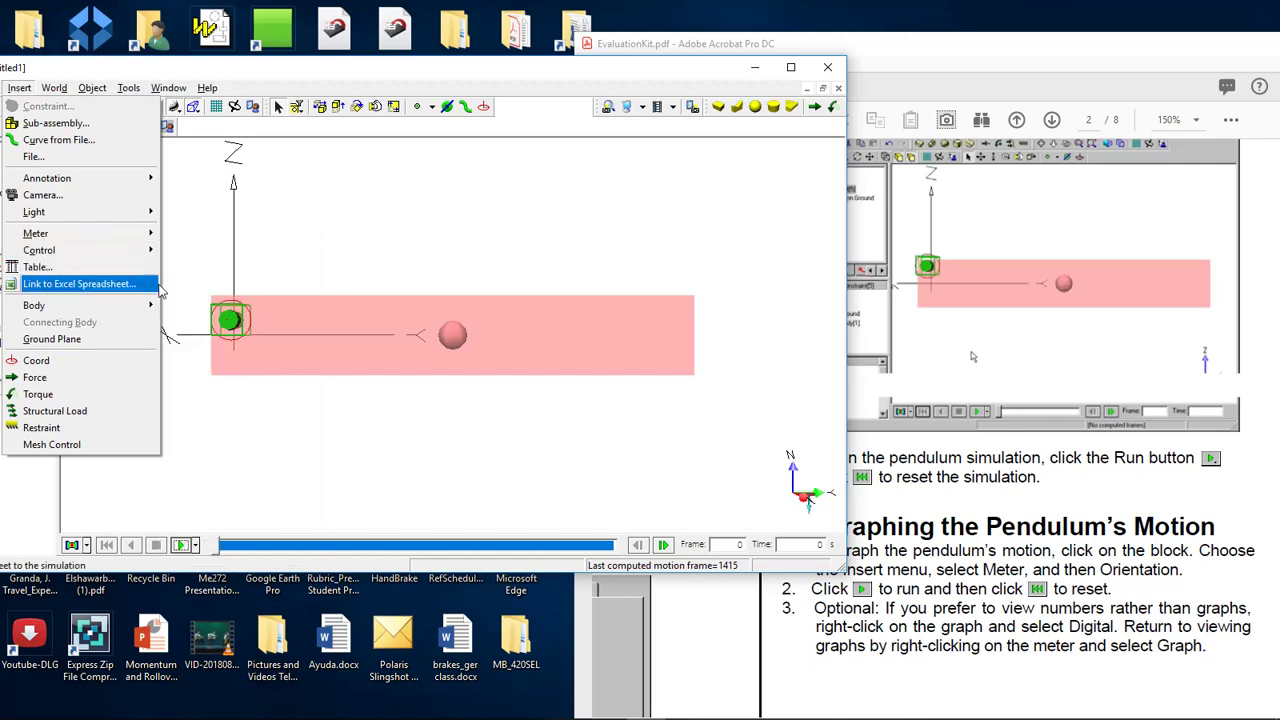
mouse_move(141, 246)
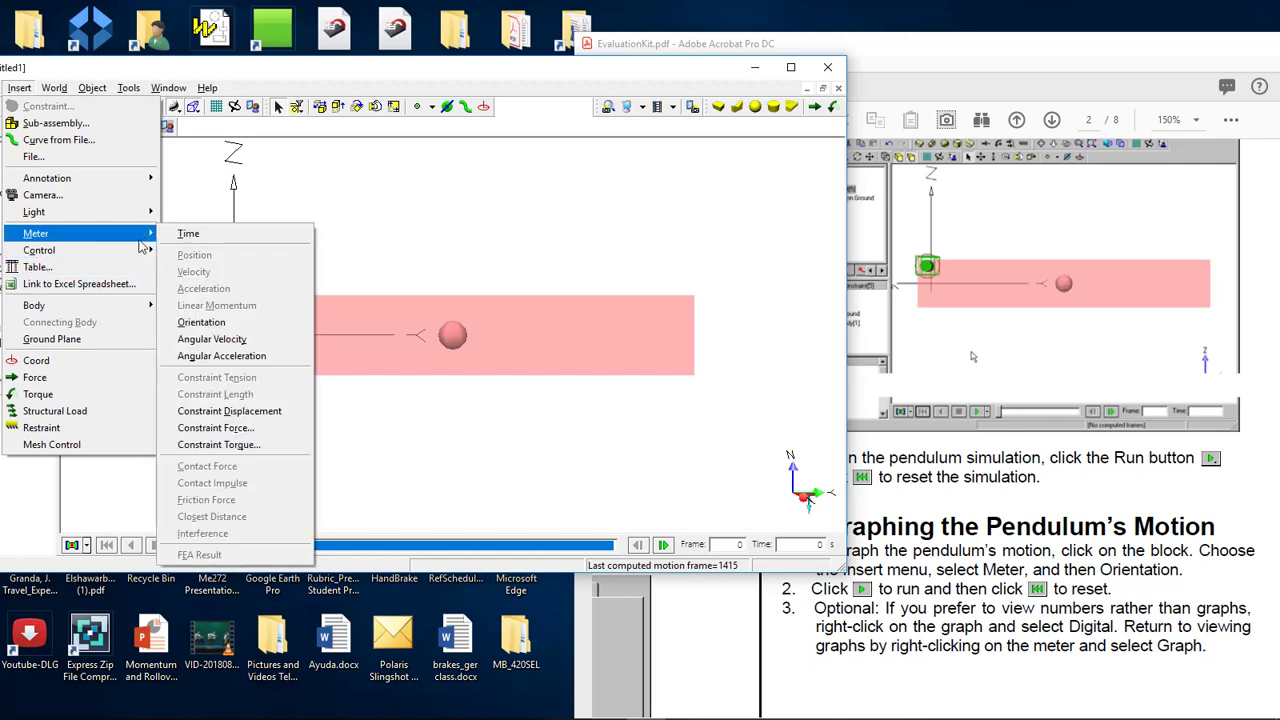
click(229, 322)
click(229, 322)
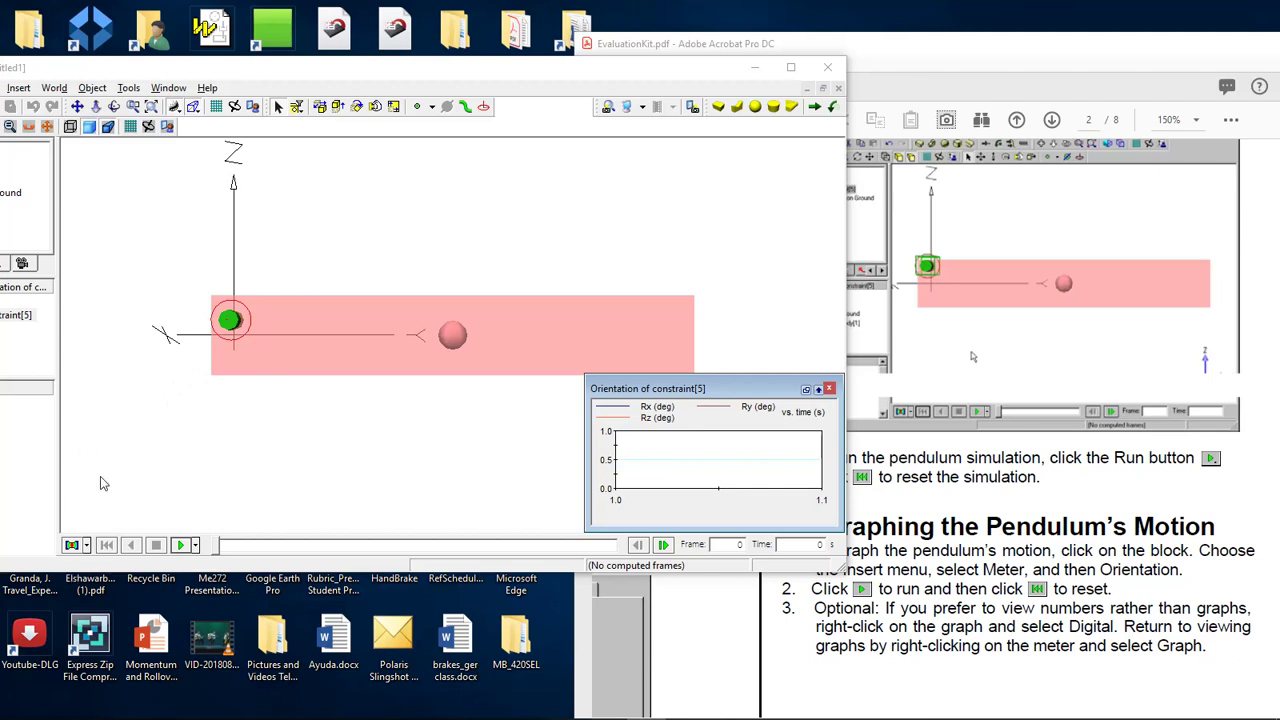
click(181, 545)
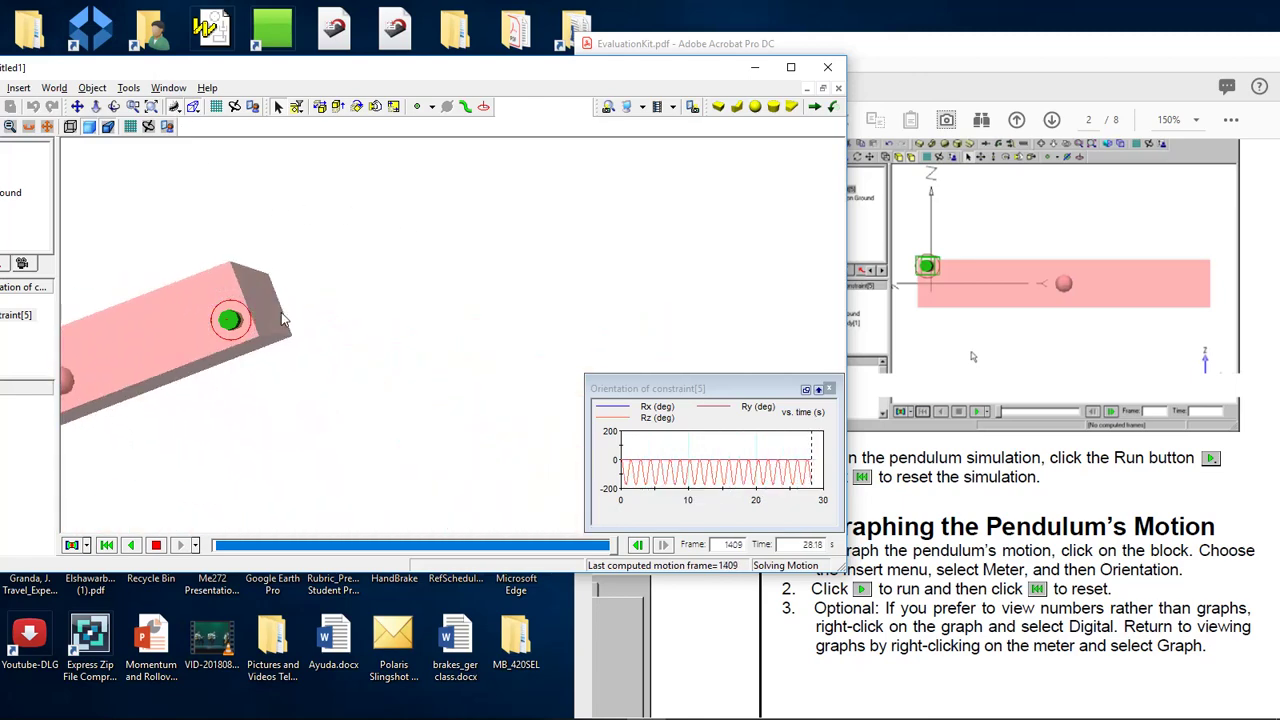
click(157, 546)
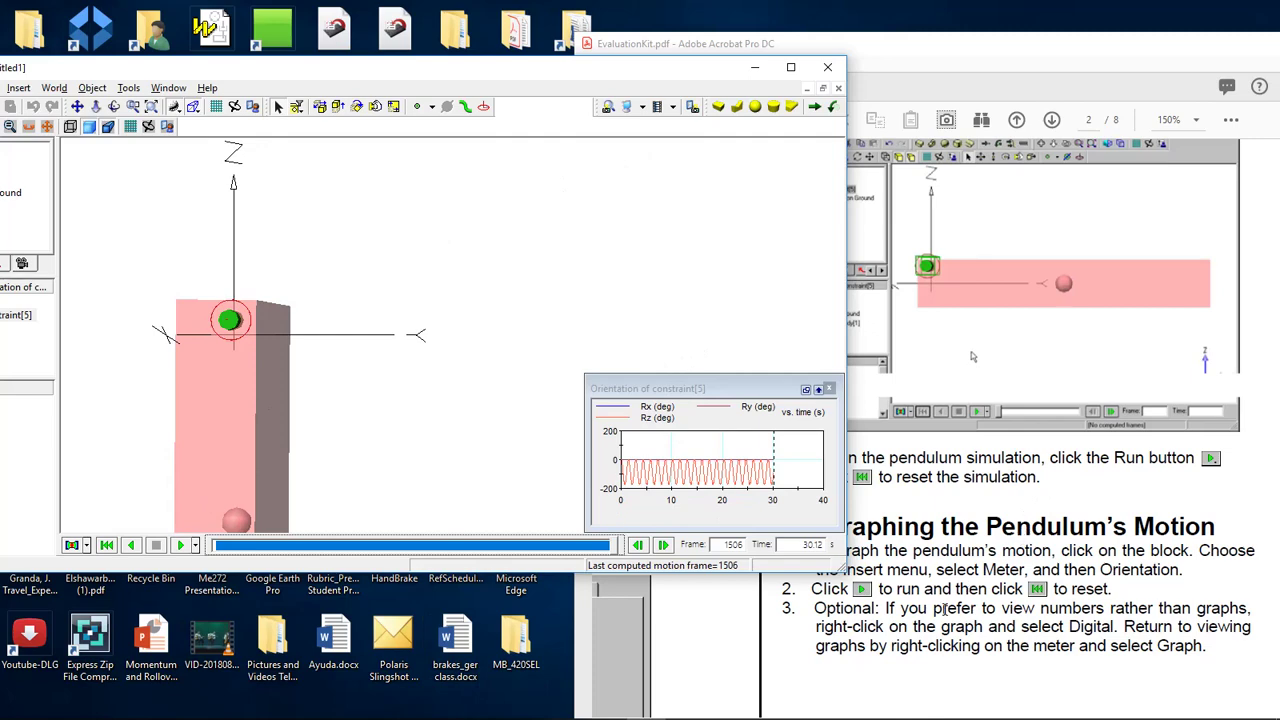
Look through EvaluationKit.pdf in Acrobat to find section 1.4 Adding a Spring-Damper.
click(1000, 567)
scroll(999, 566, down, 3)
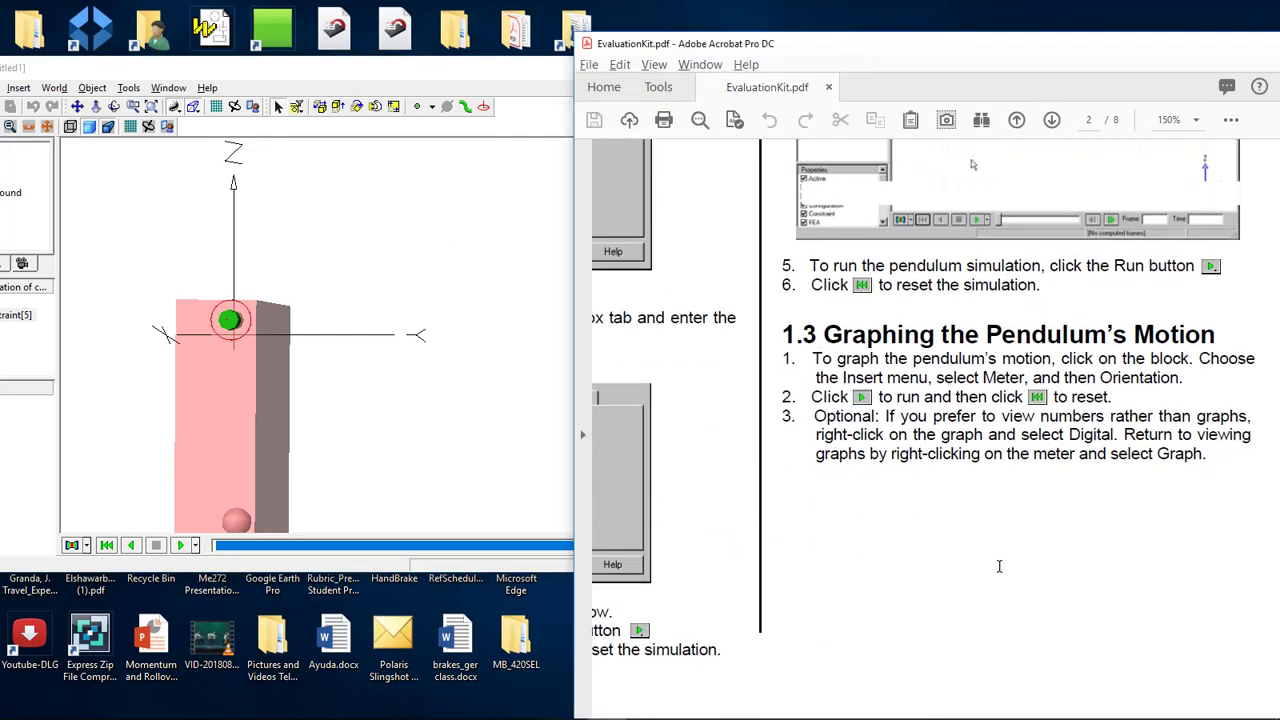
scroll(999, 566, down, 6)
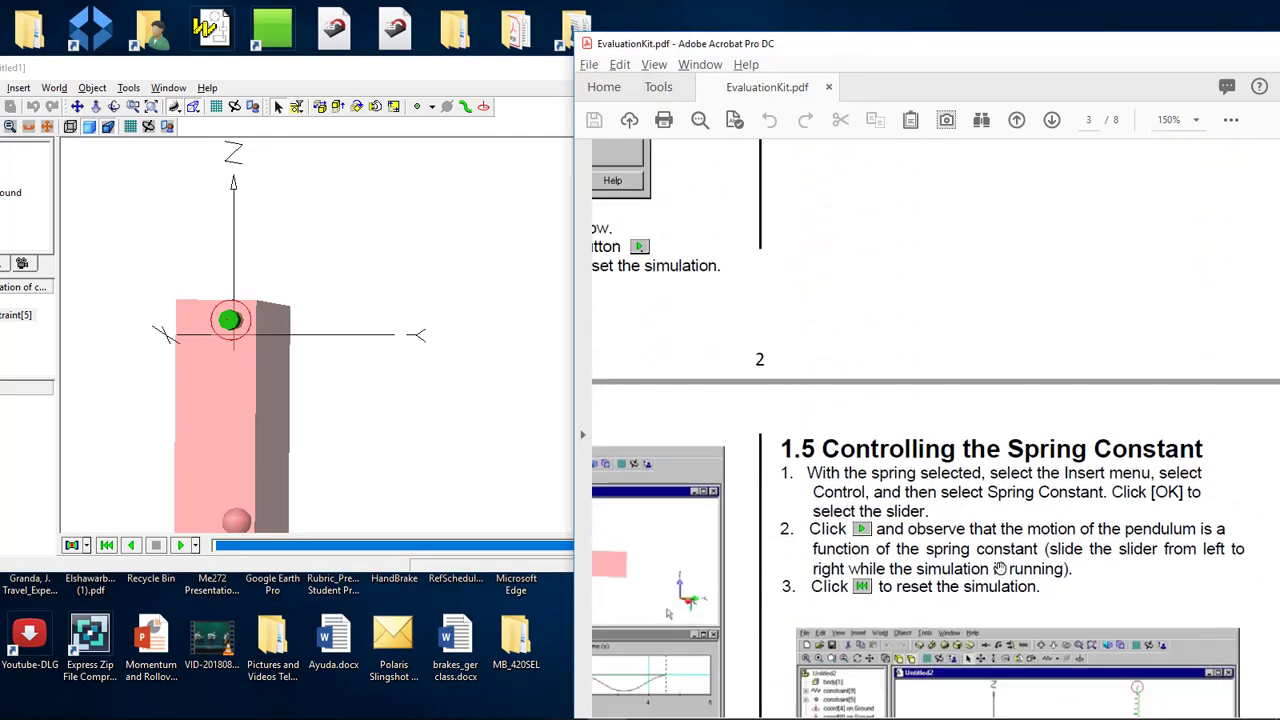
scroll(999, 567, down, 3)
scroll(1000, 568, down, 2)
scroll(1003, 569, up, 1)
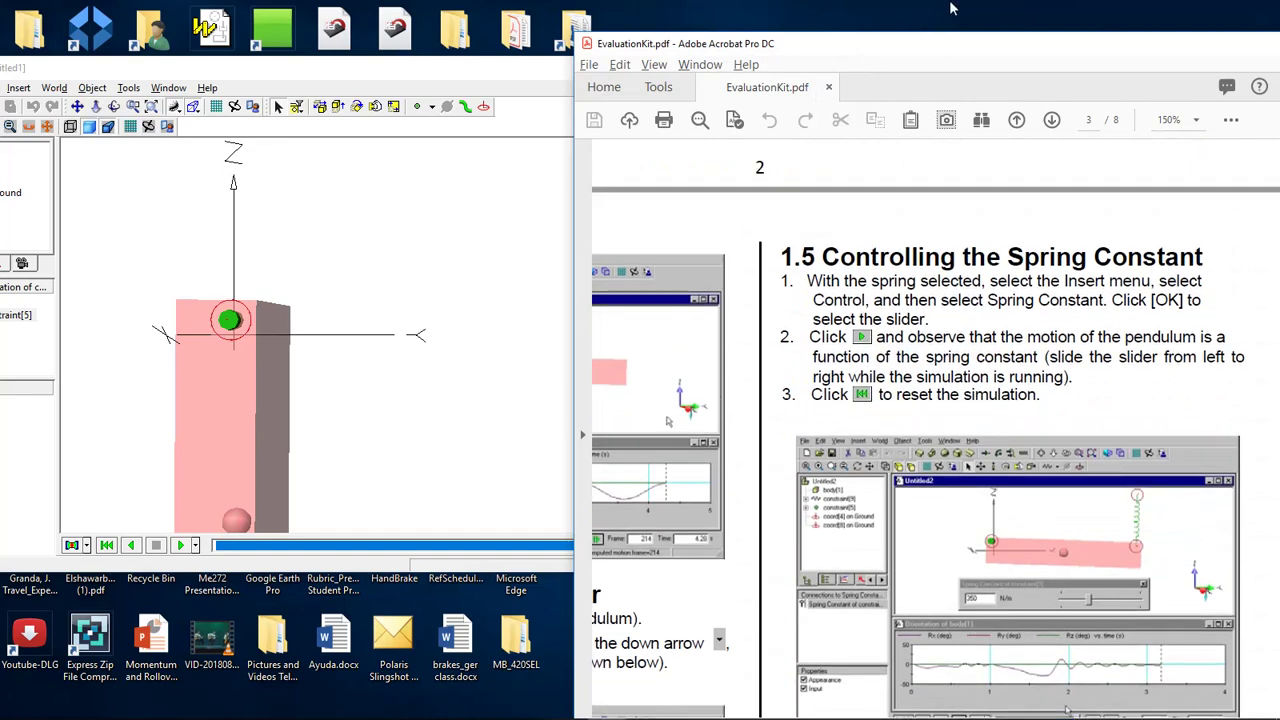
drag(951, 50, 945, 27)
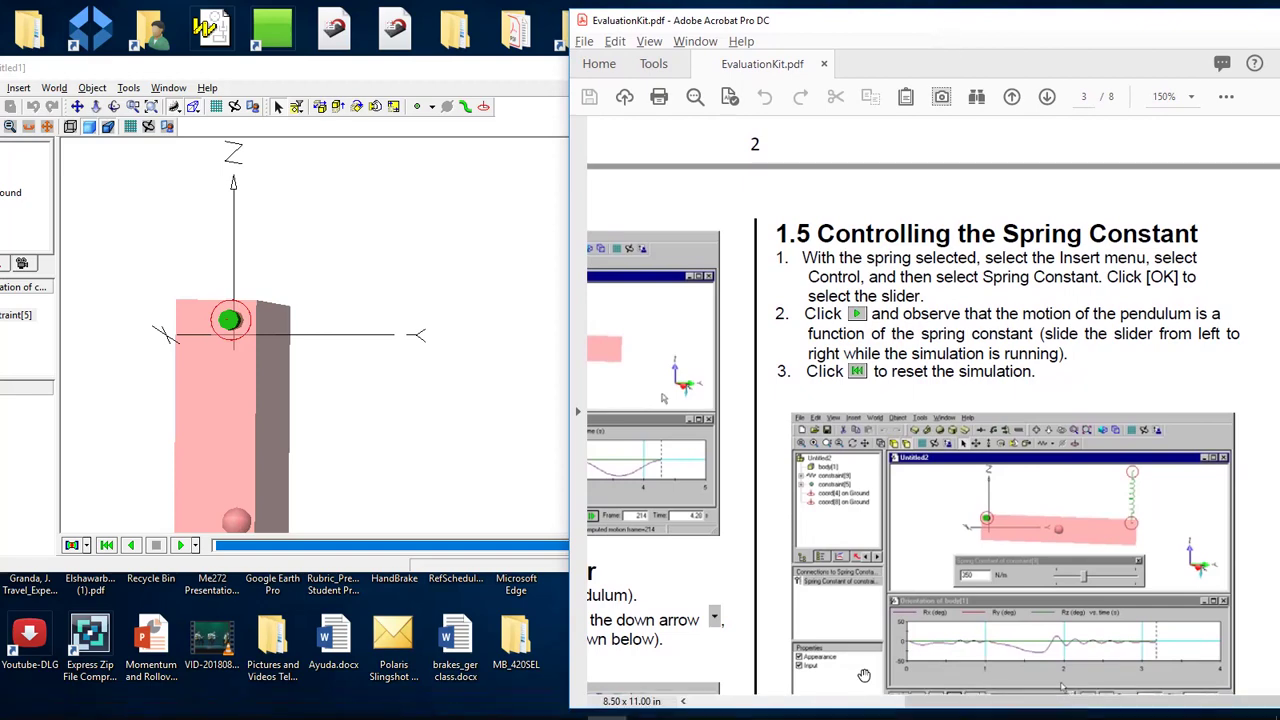
click(855, 708)
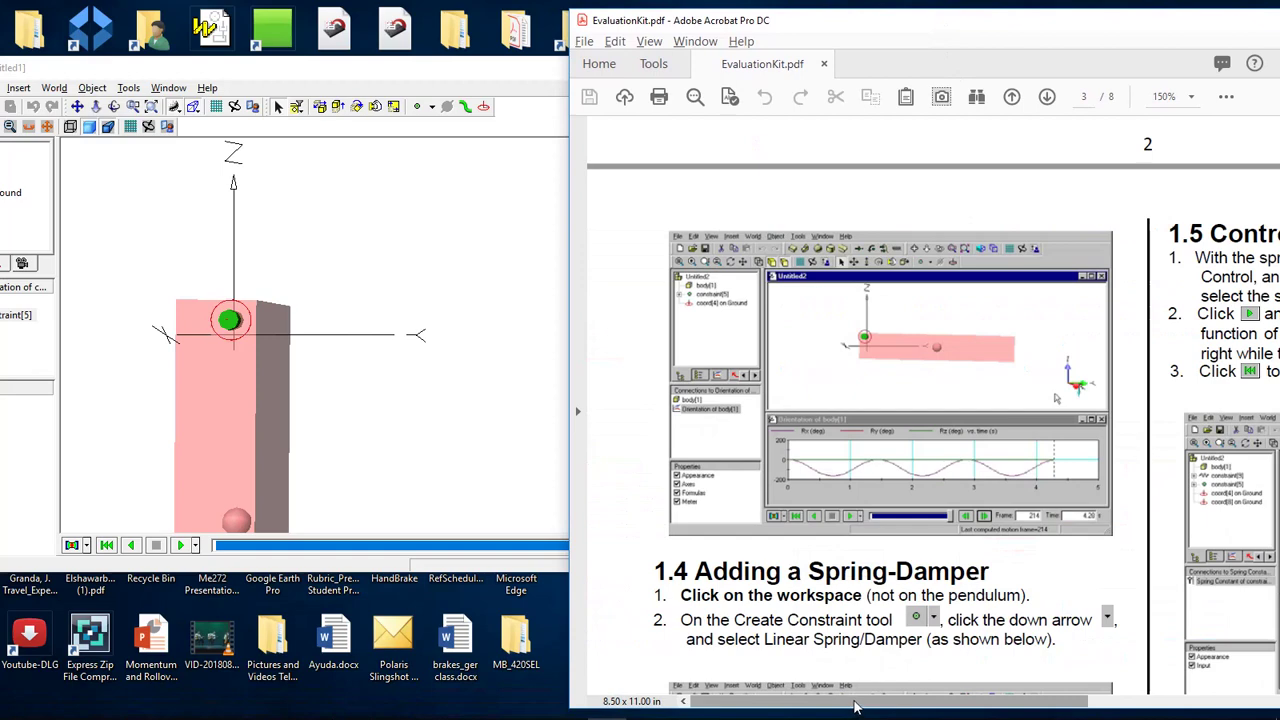
scroll(915, 555, up, 3)
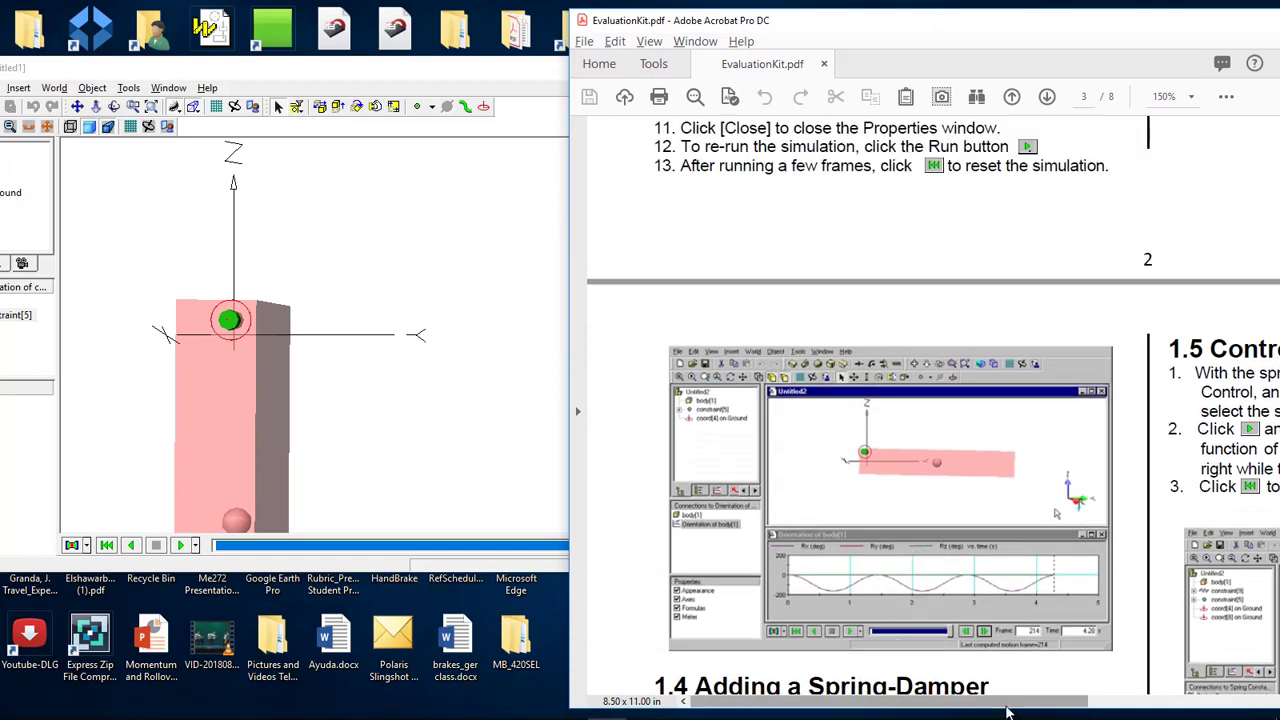
drag(1008, 712, 1235, 712)
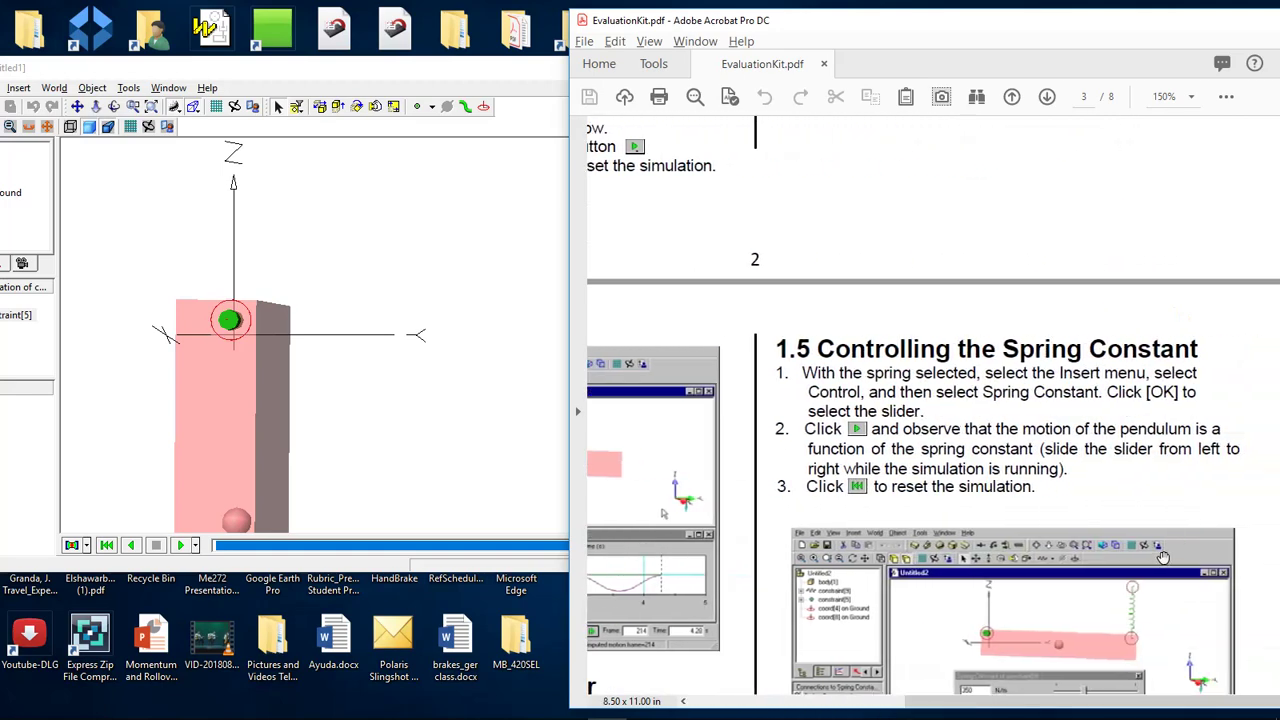
scroll(1162, 560, up, 3)
scroll(1162, 558, up, 4)
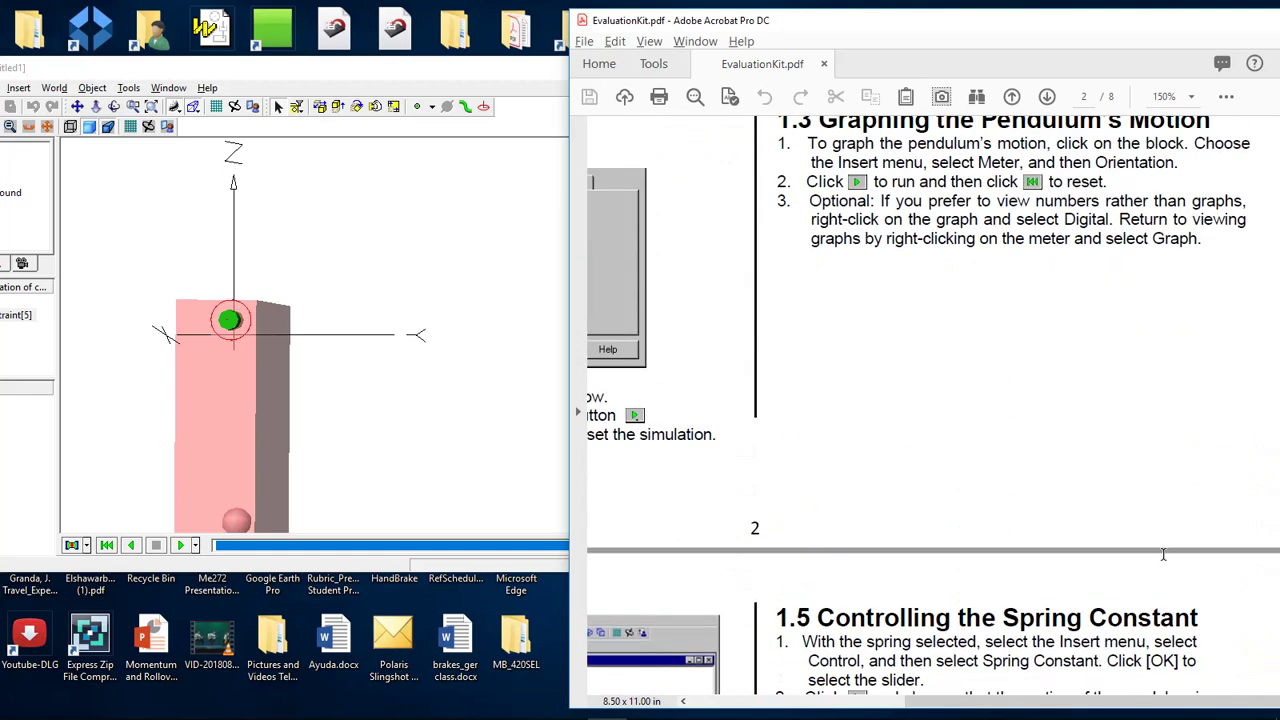
scroll(1163, 555, down, 7)
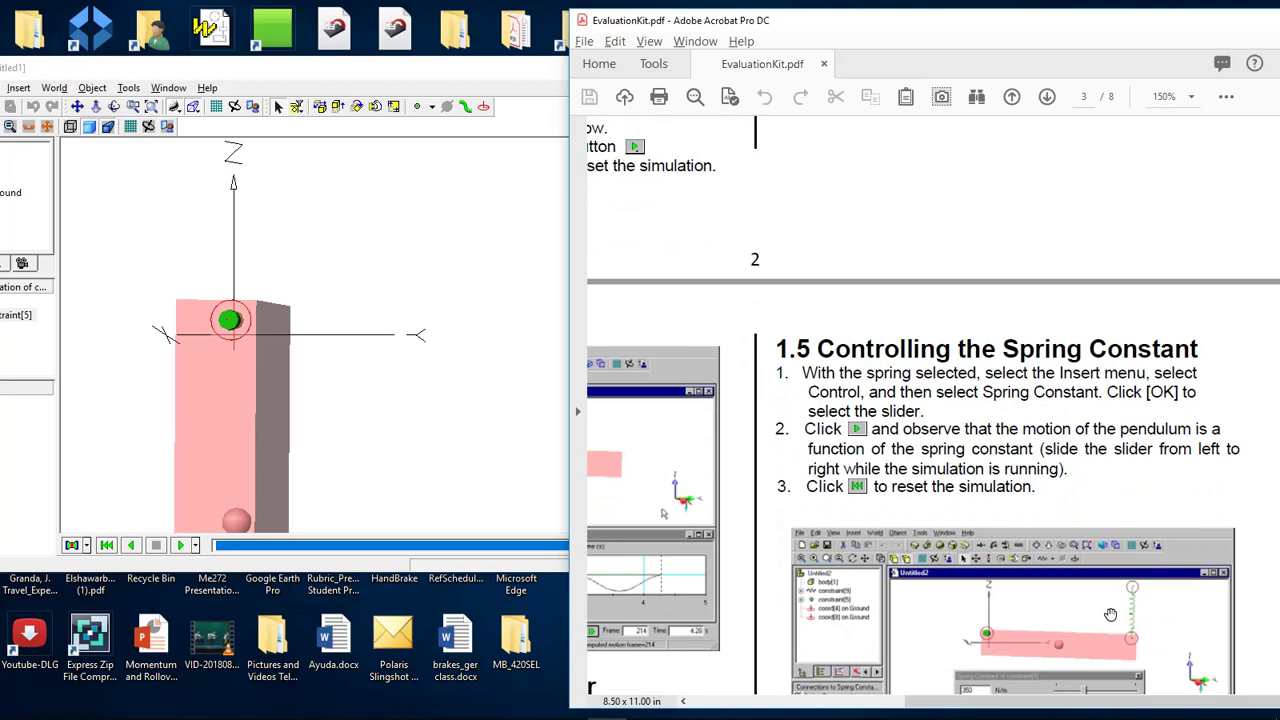
drag(1081, 703, 860, 705)
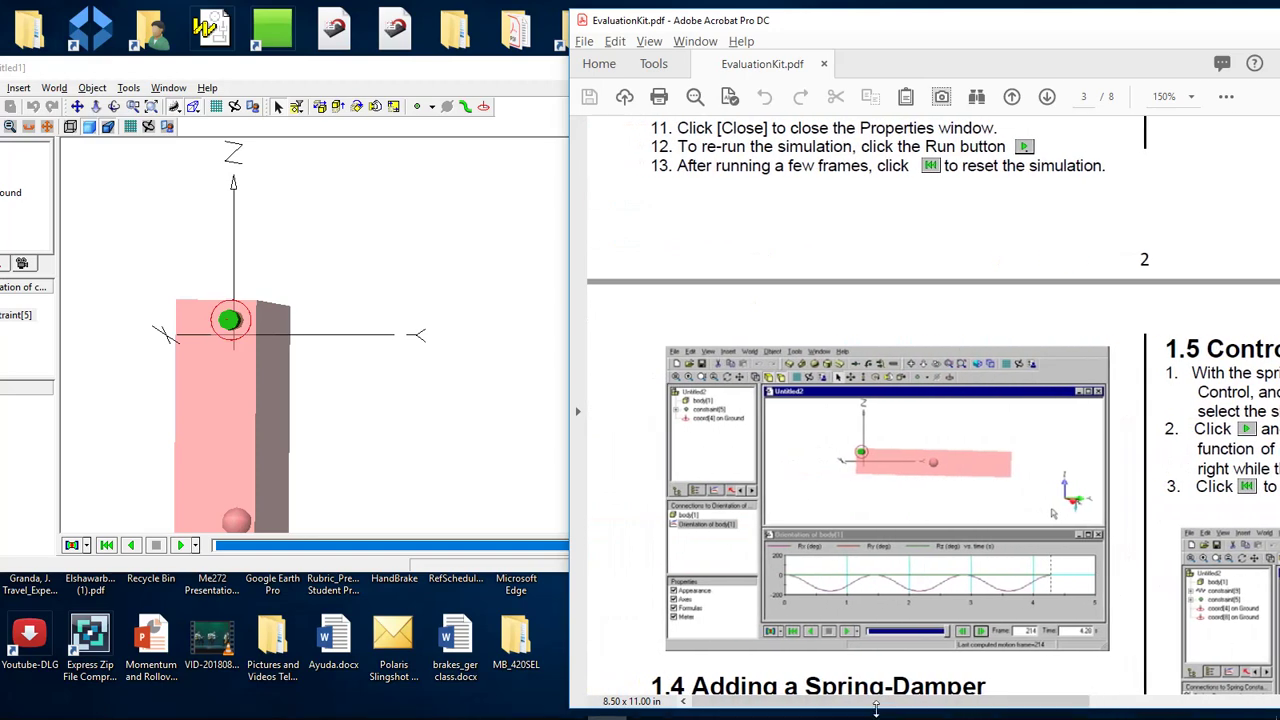
scroll(906, 636, down, 2)
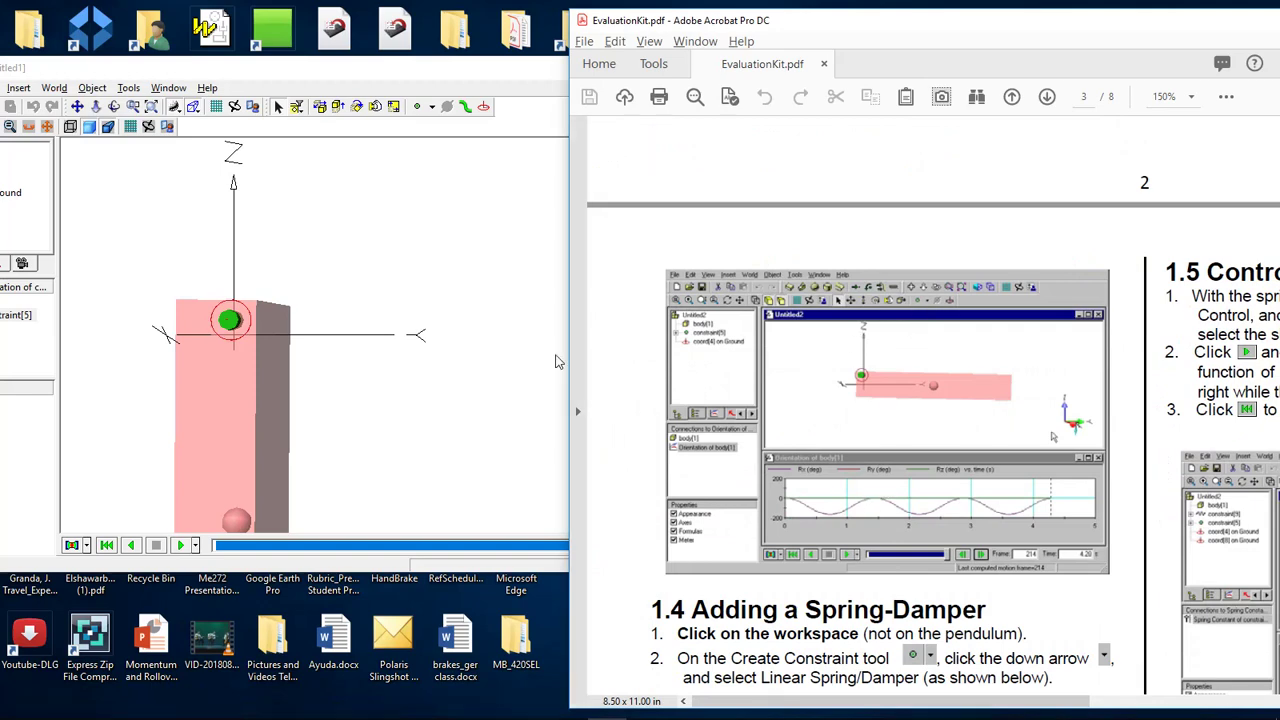
Reset the pendulum simulation in SimWise 4D, then read steps 1 and 2 of guide section 1.4 in Acrobat.
click(550, 244)
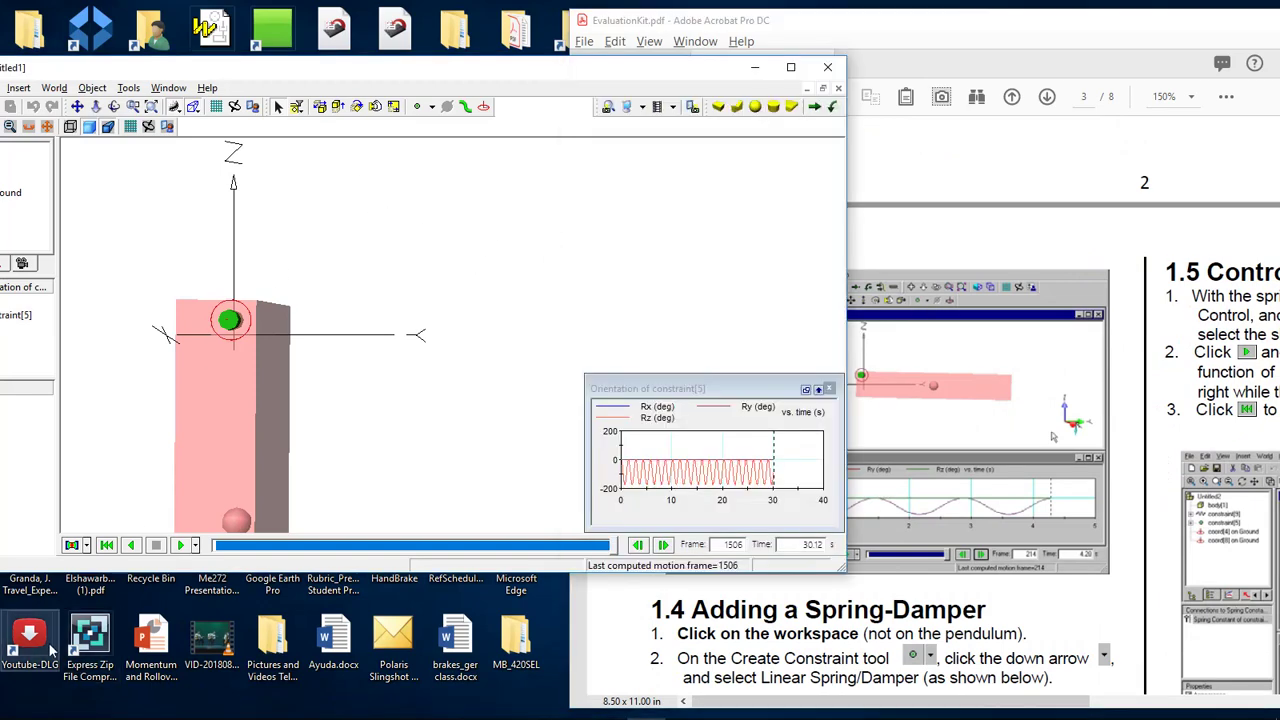
click(107, 545)
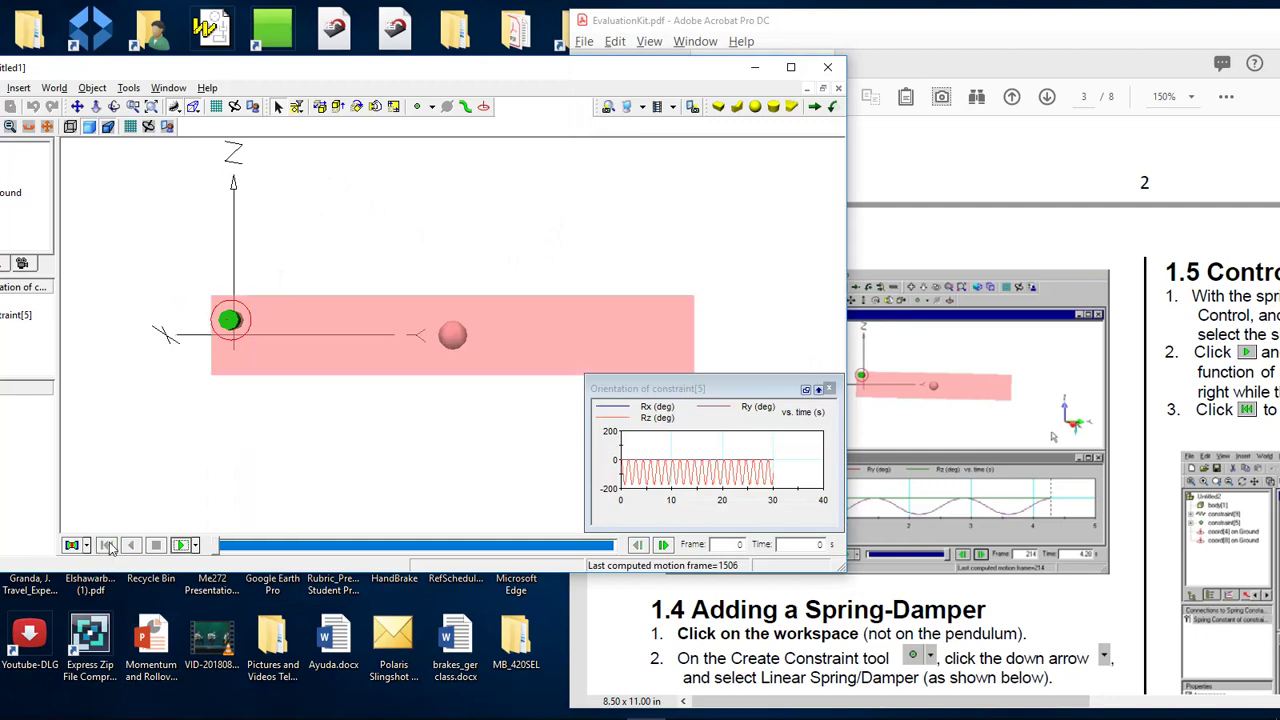
click(1058, 373)
scroll(1050, 415, down, 5)
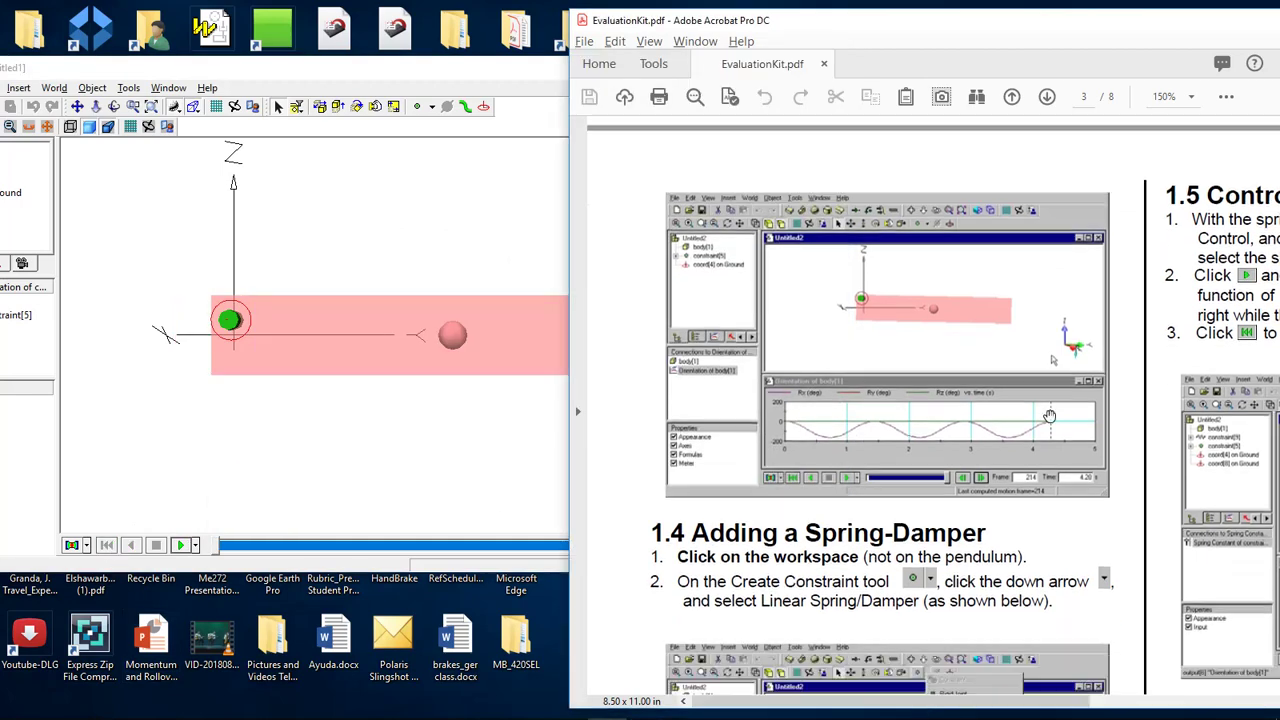
scroll(1078, 426, down, 2)
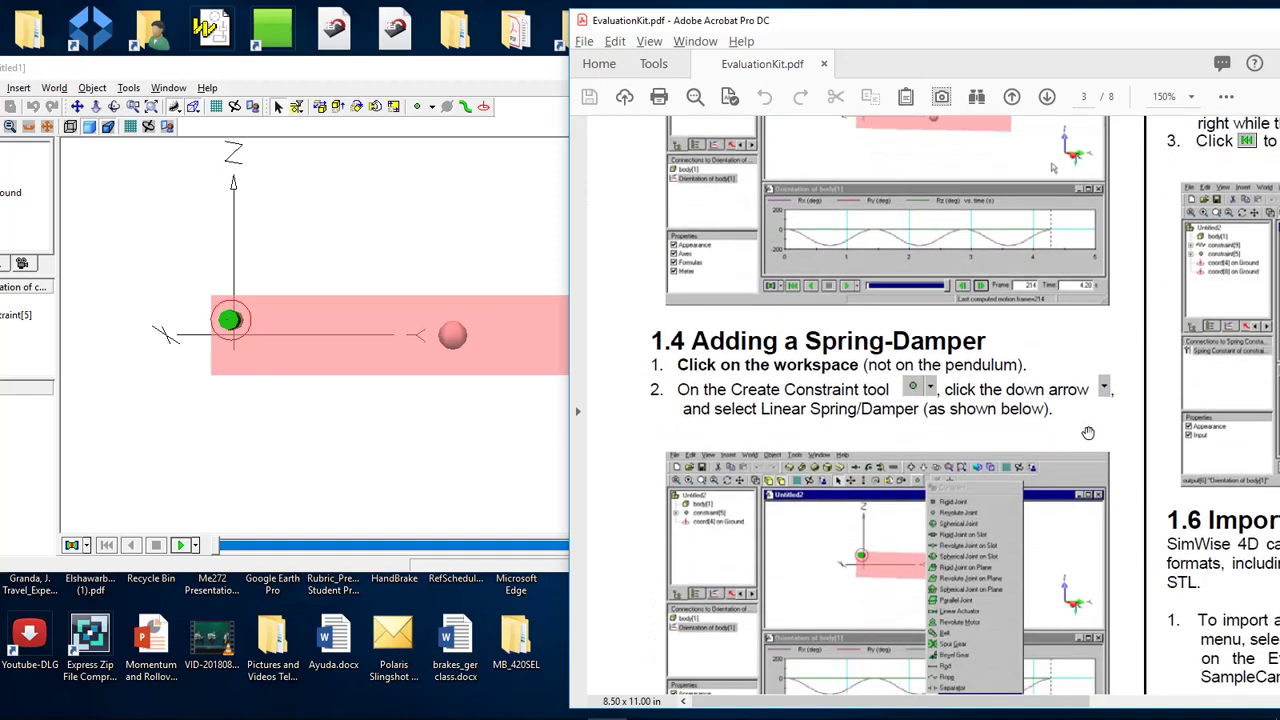
scroll(1088, 435, down, 2)
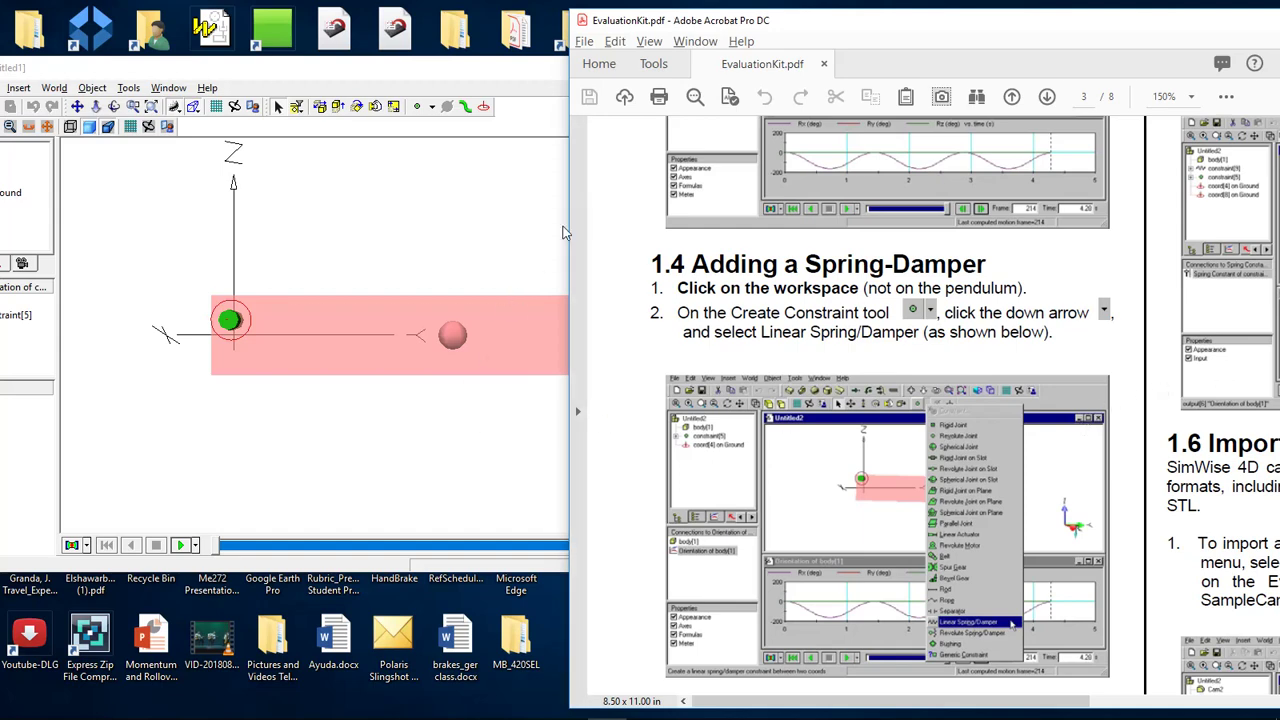
Switch to SimWise 4D and try to create a Linear Spring/Damper, consulting guide step 3 for where its two endpoints go.
click(480, 240)
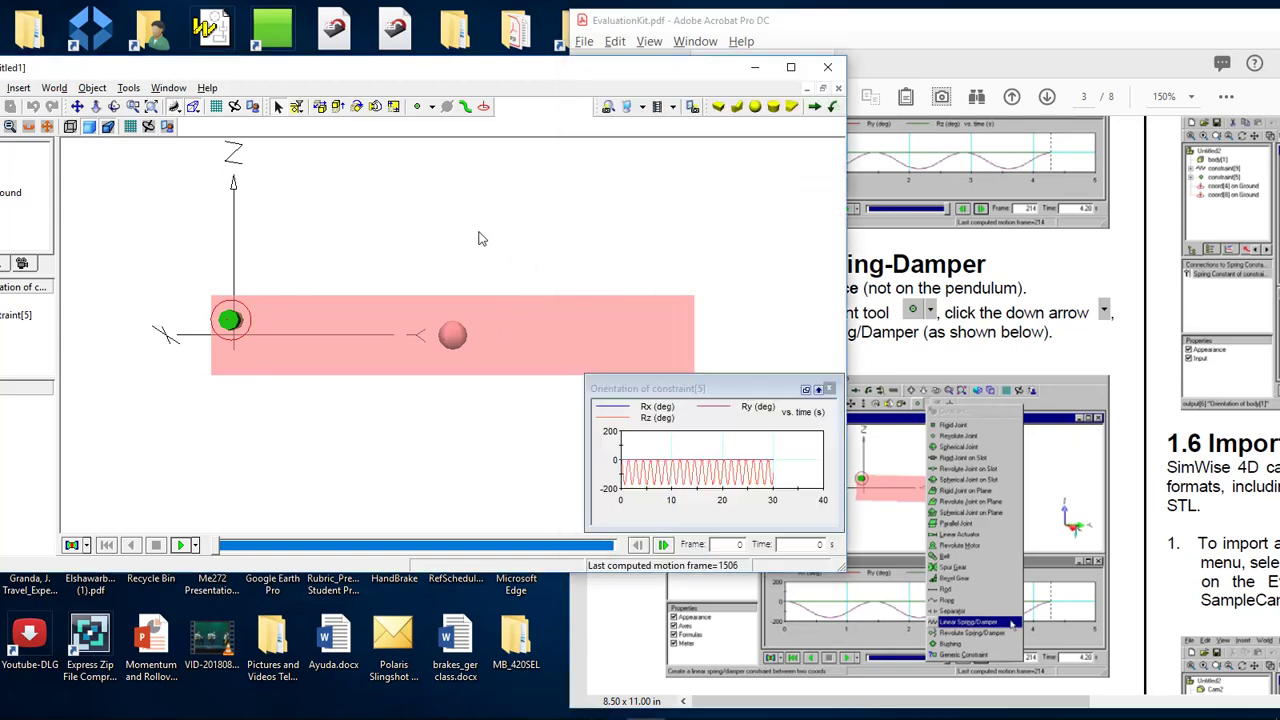
click(432, 108)
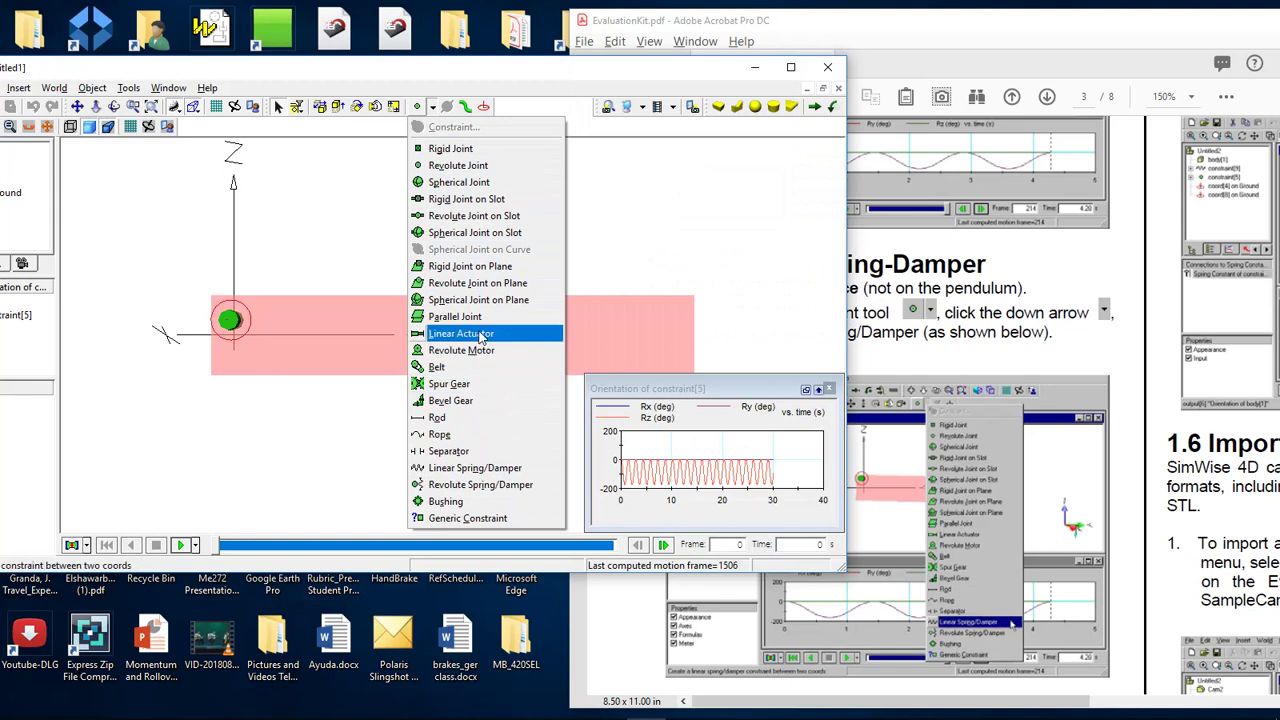
click(497, 474)
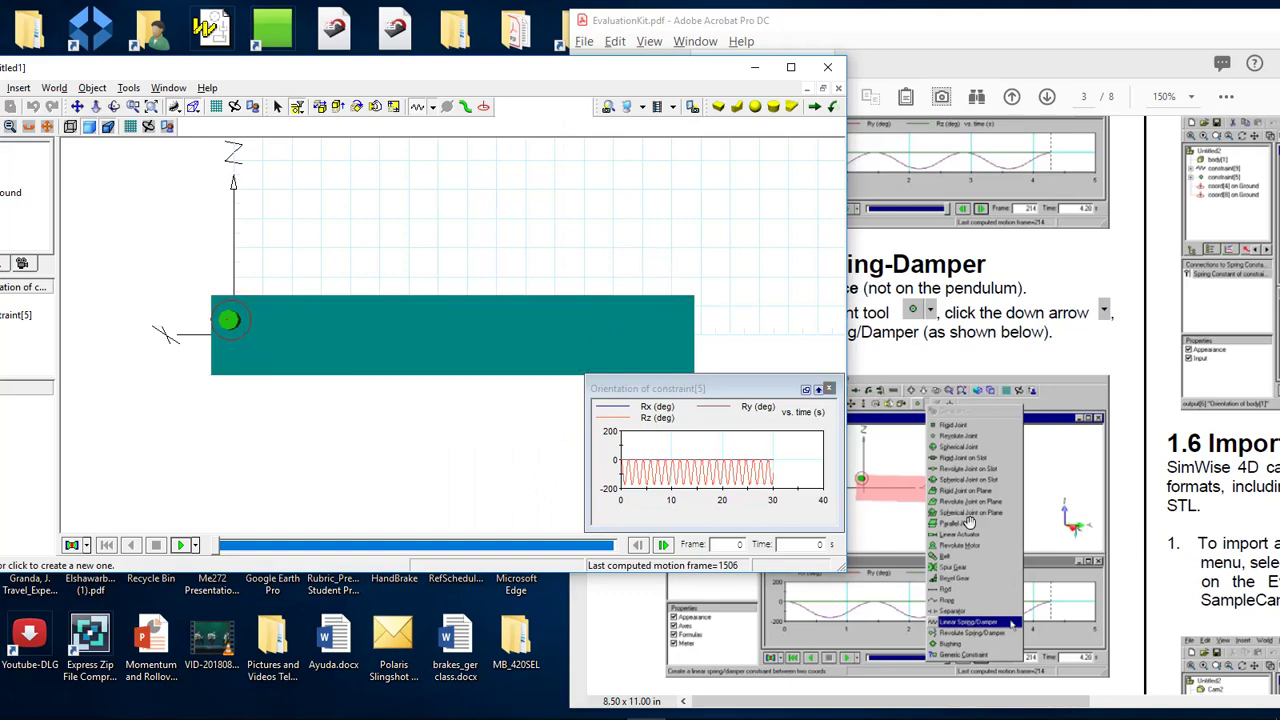
click(1098, 360)
scroll(1100, 380, down, 6)
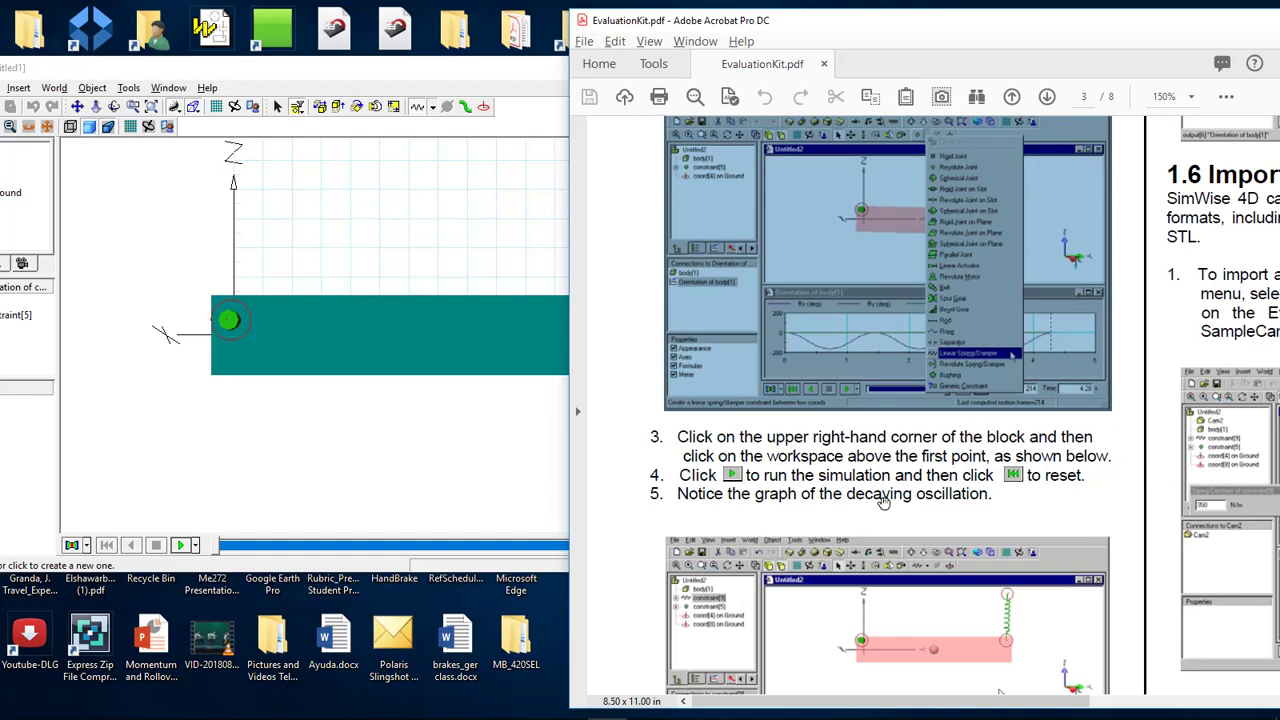
click(506, 430)
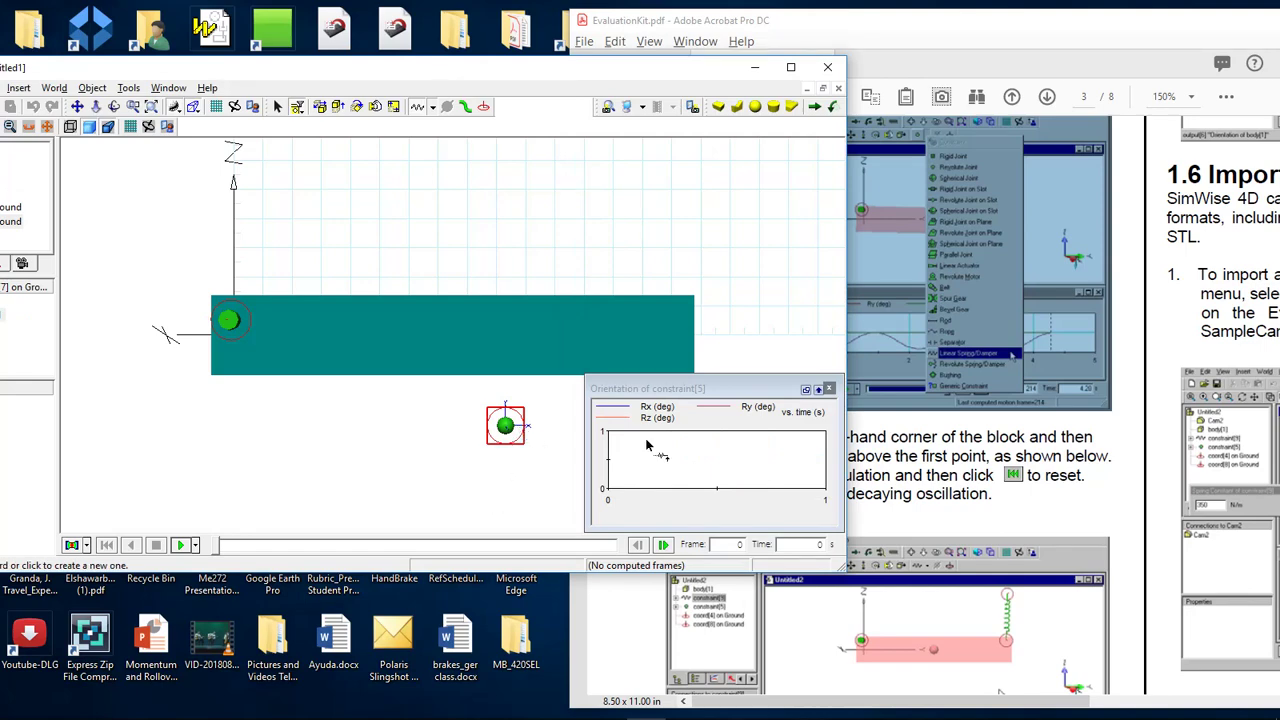
click(428, 381)
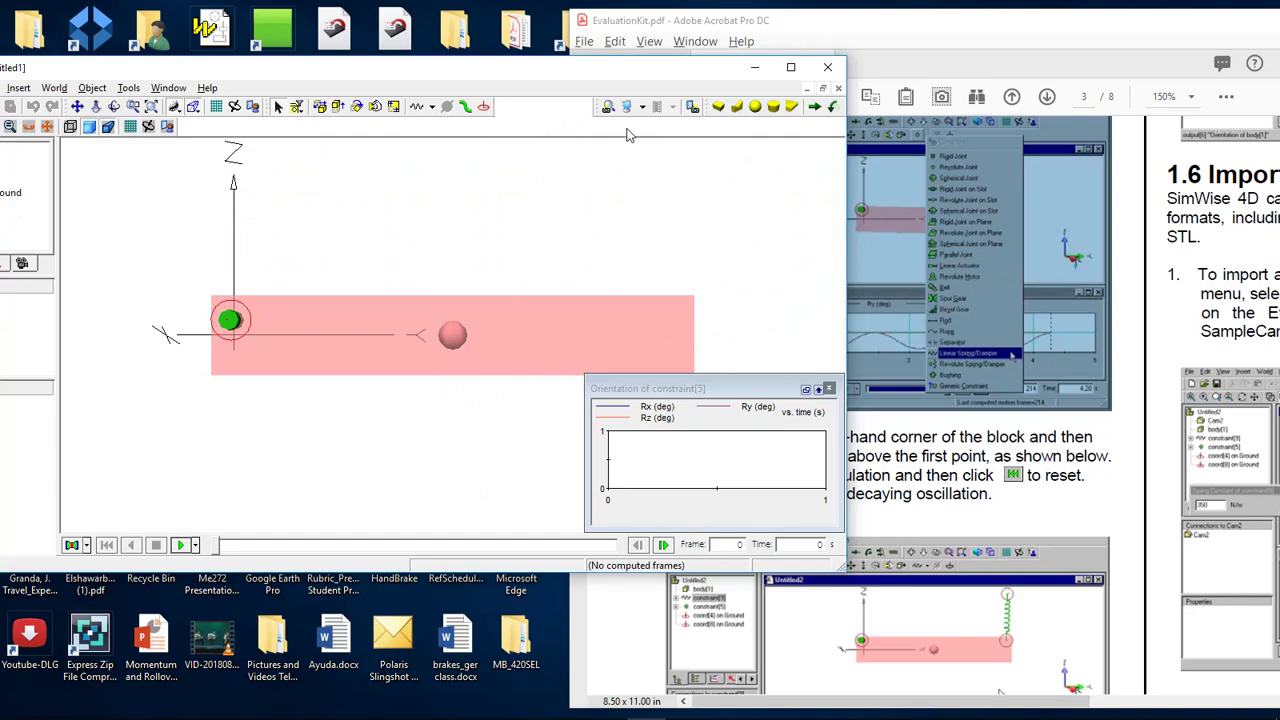
Create a Linear Spring/Damper from the block's upper right-hand corner to a point on the workspace directly above it.
click(432, 107)
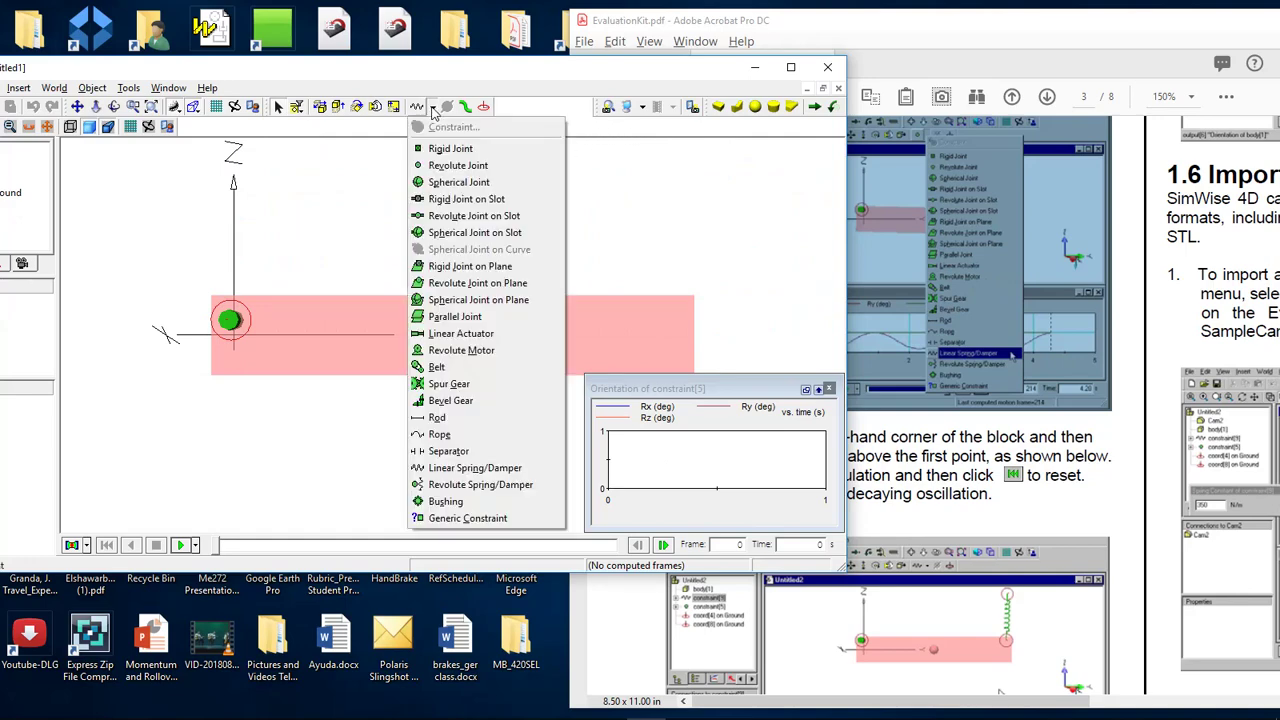
click(487, 469)
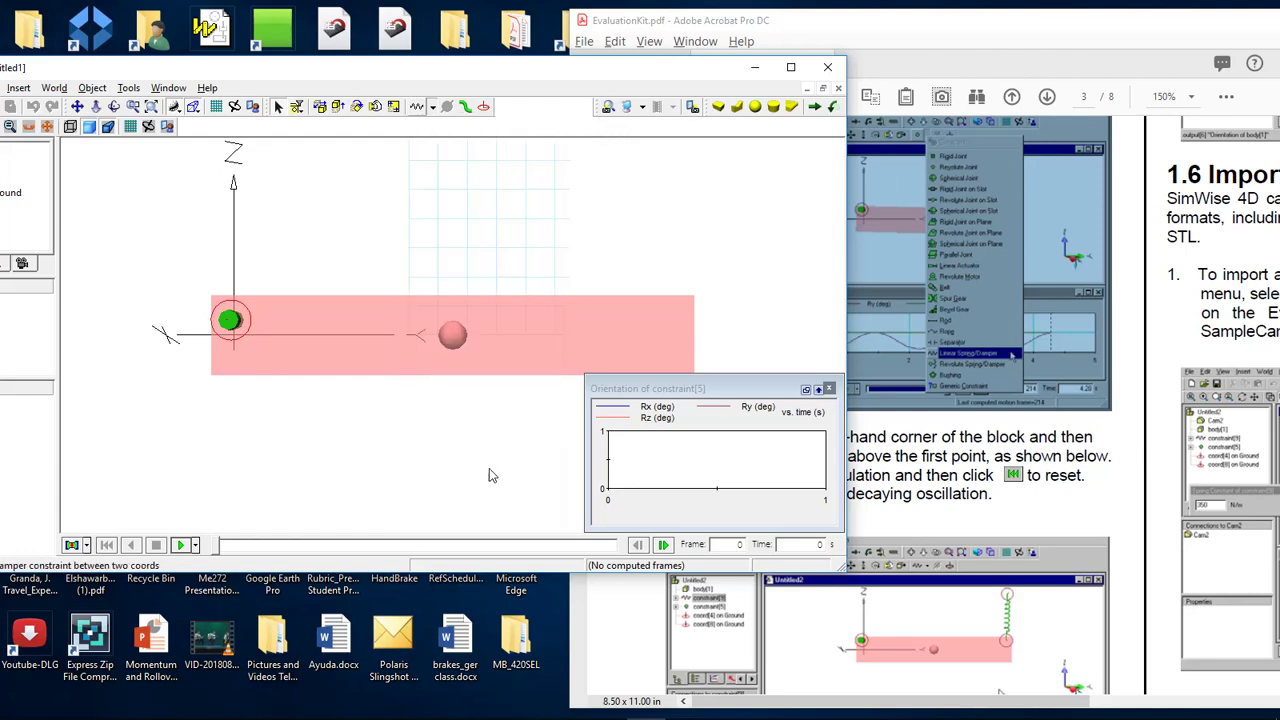
click(650, 317)
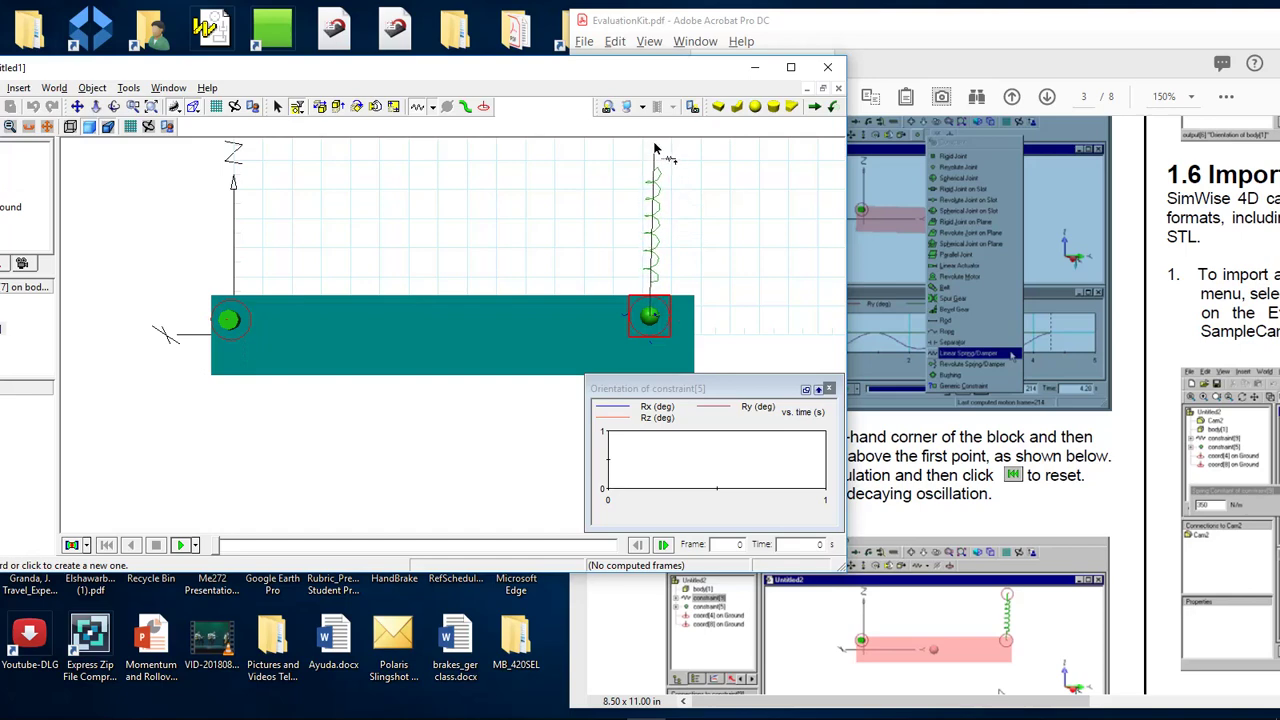
click(657, 147)
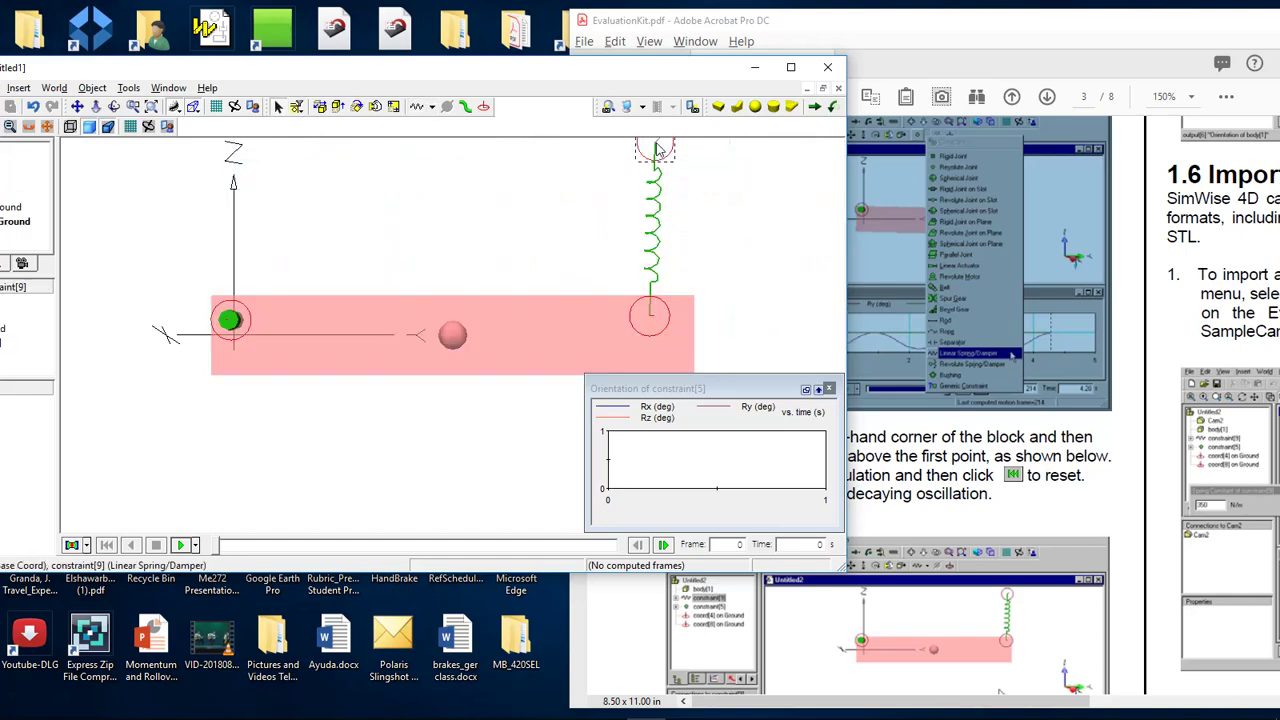
Read the rest of guide section 1.4 in Acrobat and find the instructions in section 1.5 Controlling the Spring Constant.
click(965, 477)
scroll(968, 480, down, 3)
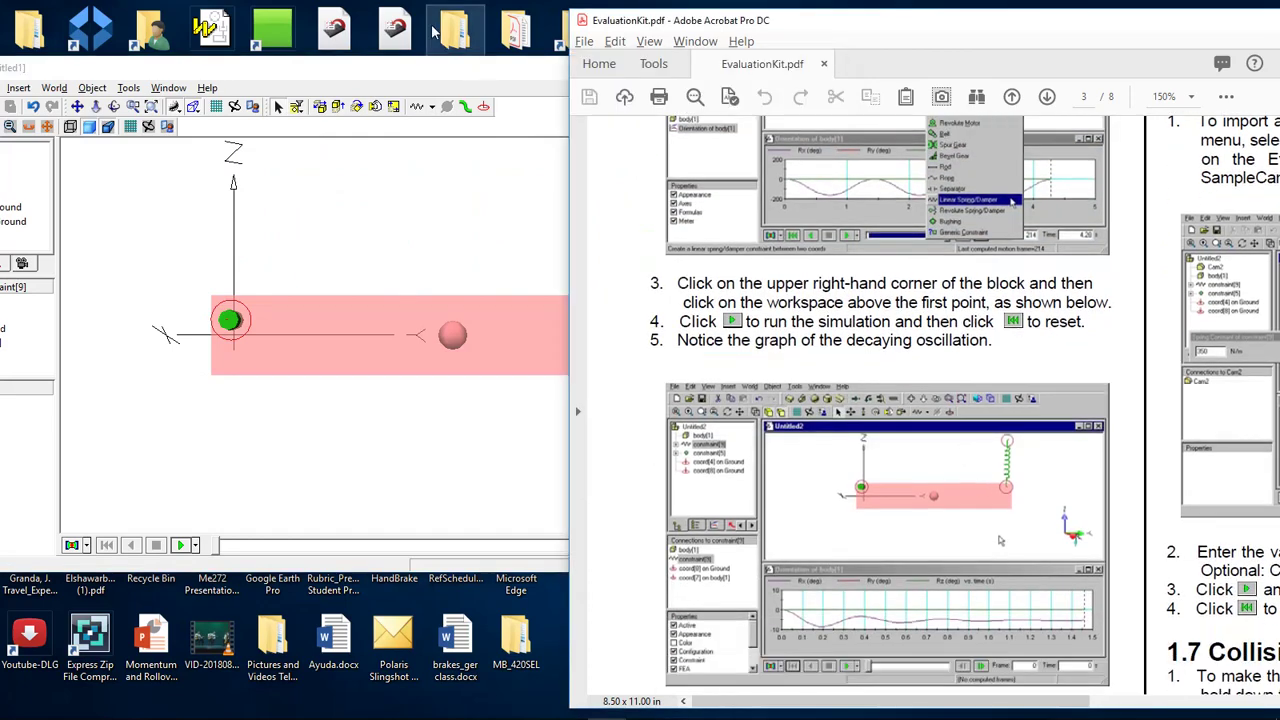
click(490, 84)
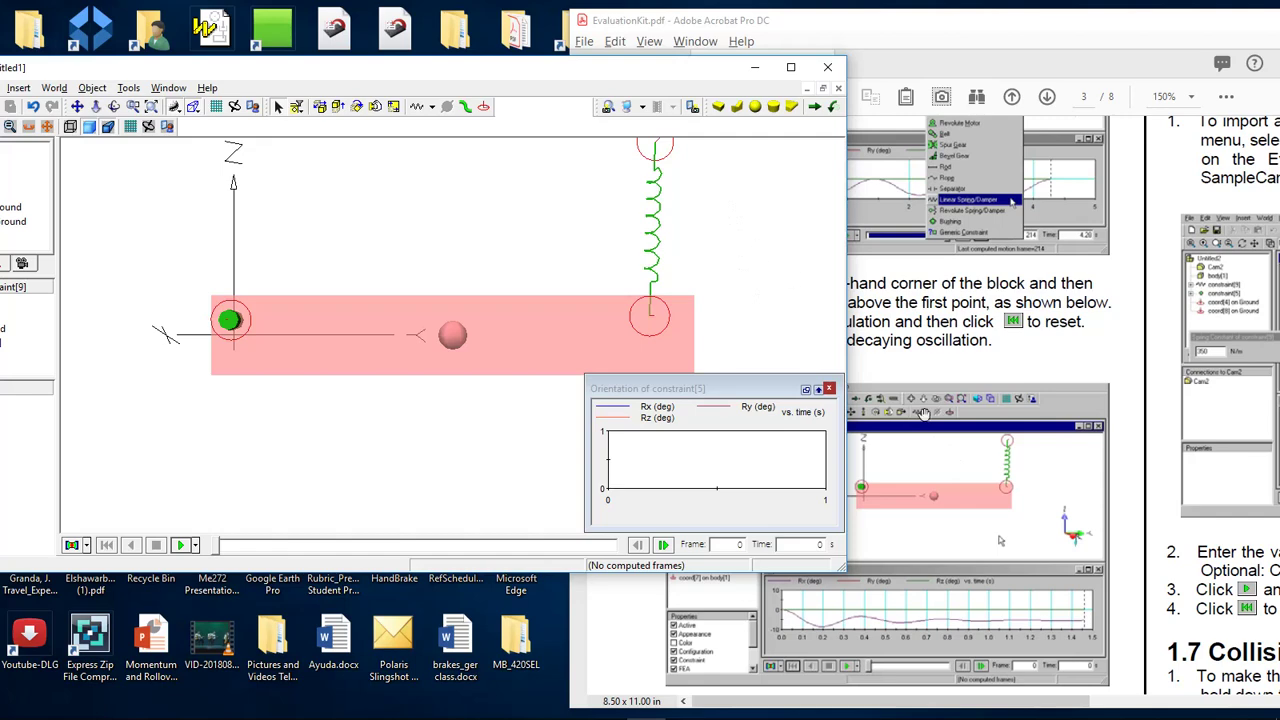
click(1040, 498)
scroll(1041, 500, down, 3)
scroll(1041, 500, down, 15)
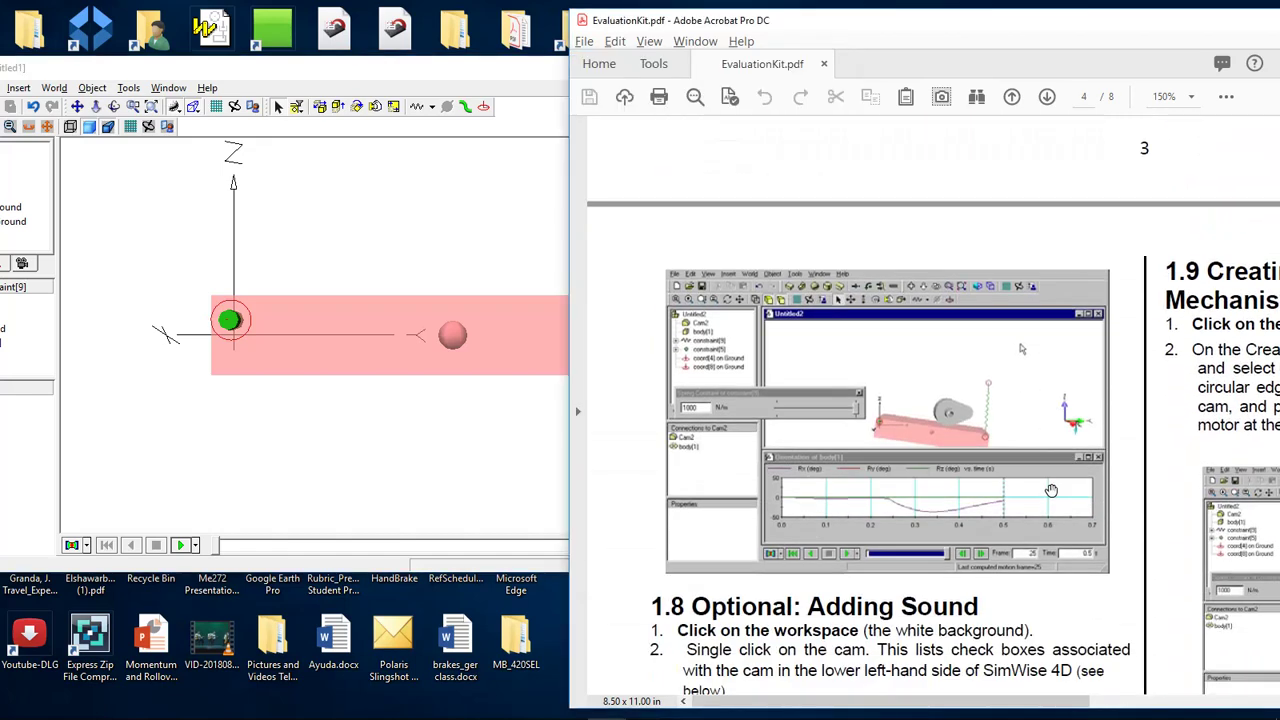
scroll(1052, 489, up, 12)
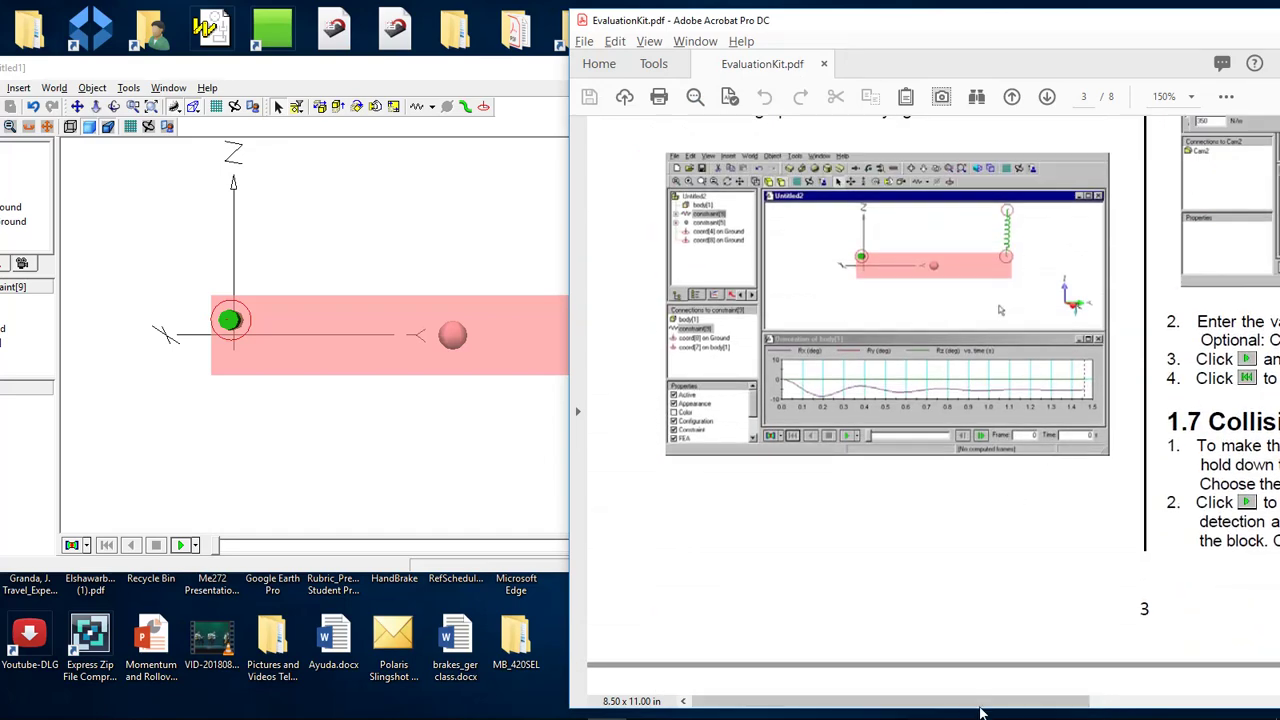
drag(988, 701, 1215, 701)
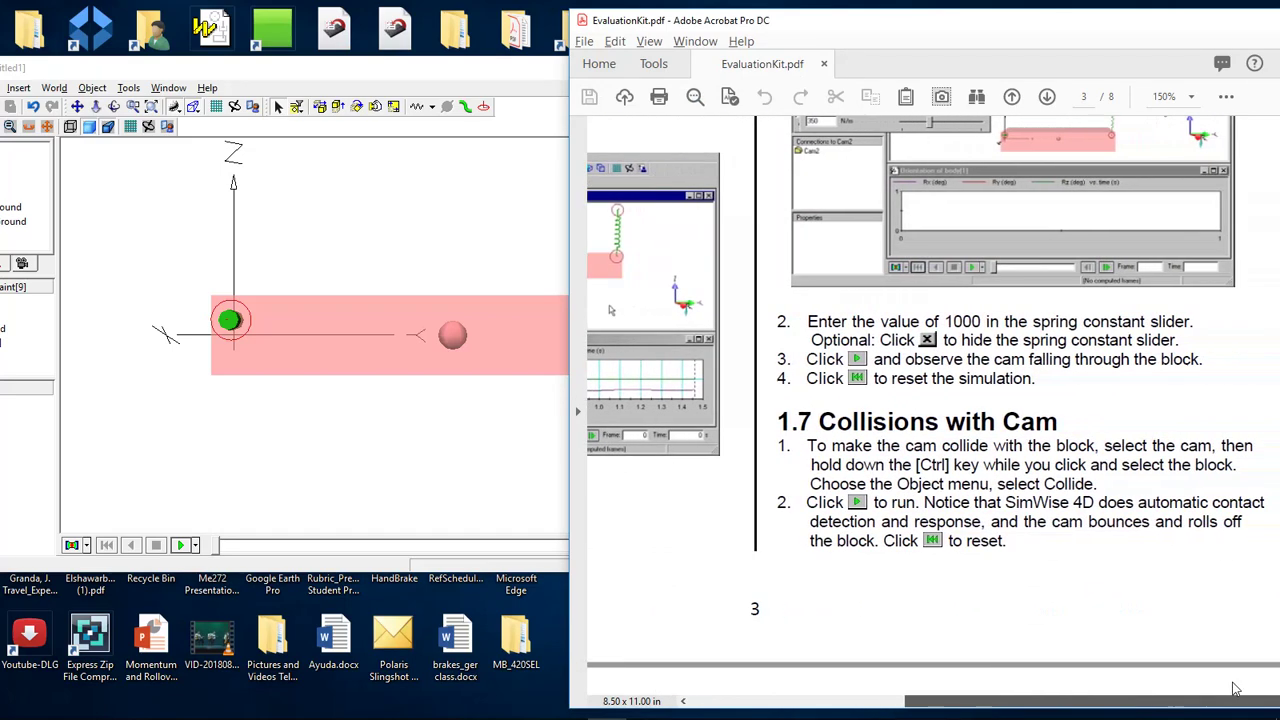
scroll(1123, 584, up, 4)
scroll(1123, 584, up, 18)
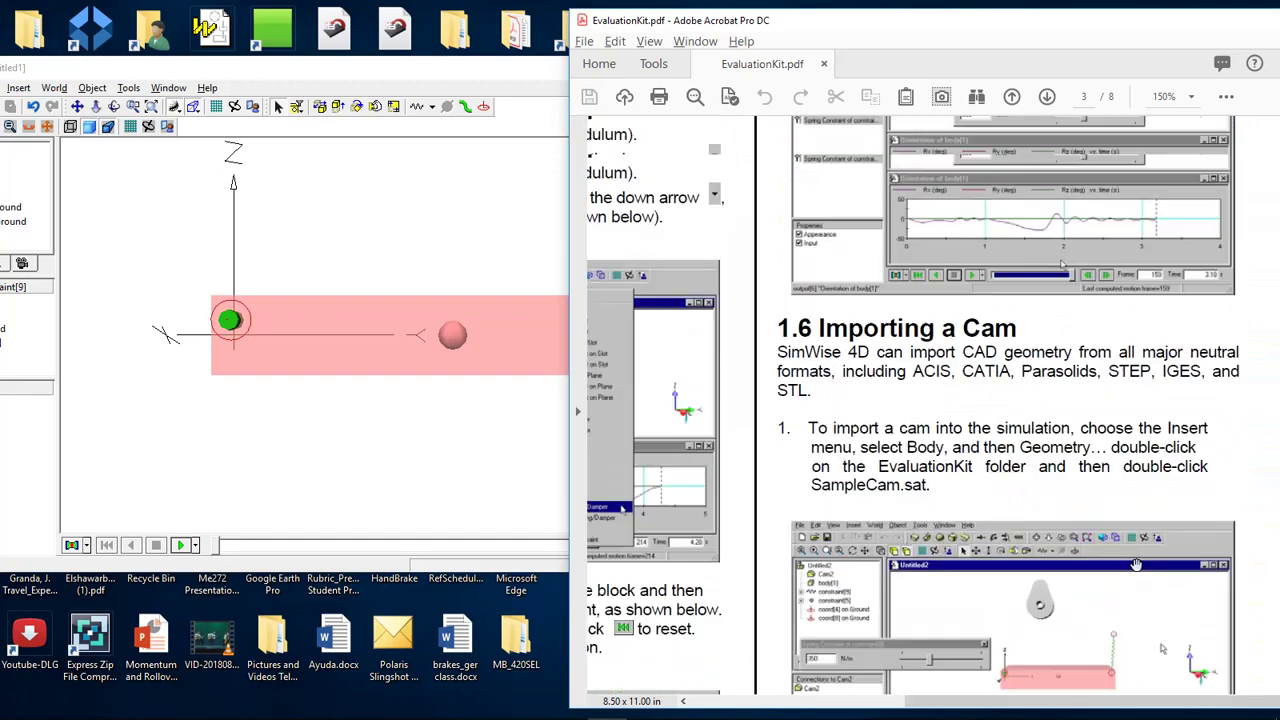
scroll(1160, 541, up, 2)
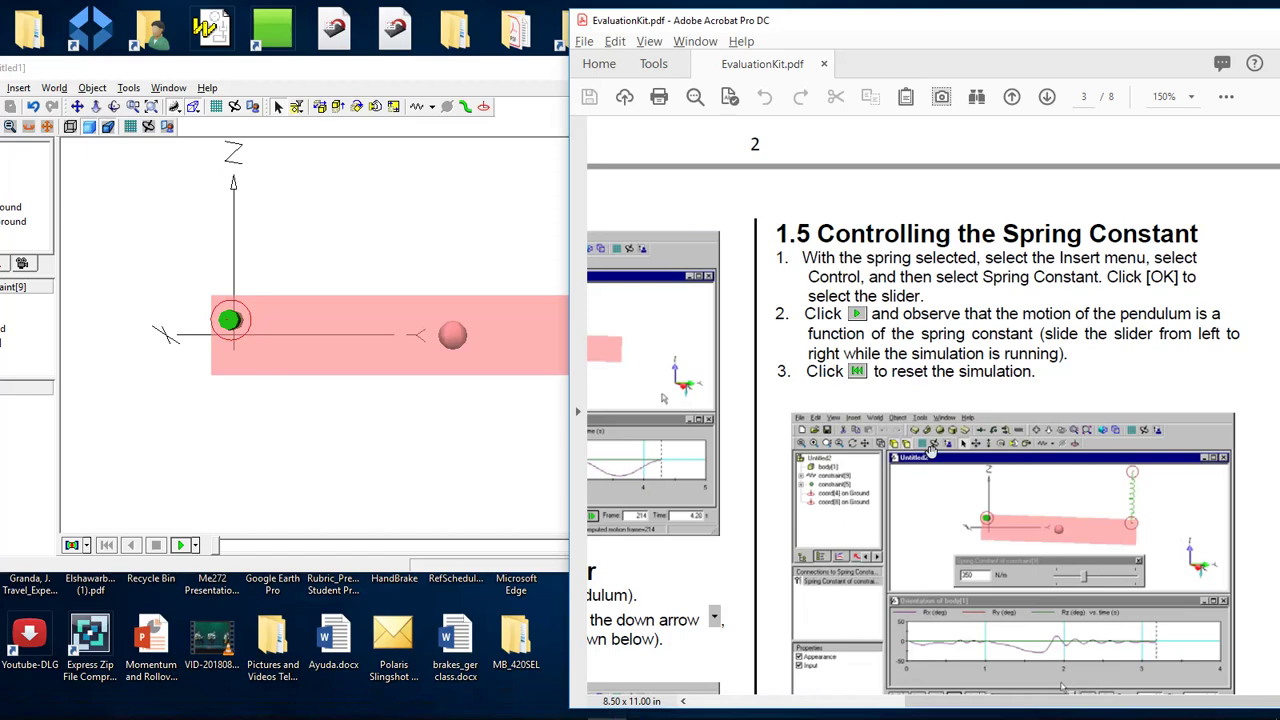
Switch to SimWise 4D and try to insert a Spring Constant control, rechecking step 1 of guide section 1.5.
click(504, 230)
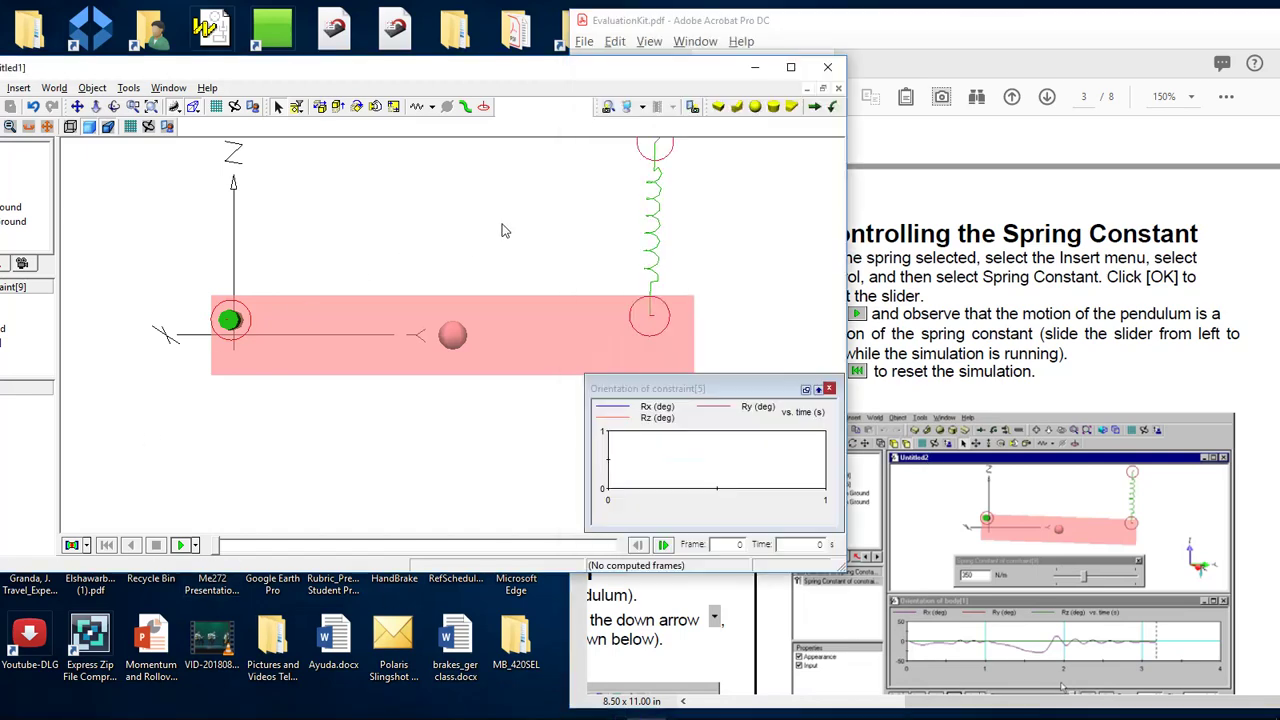
click(658, 245)
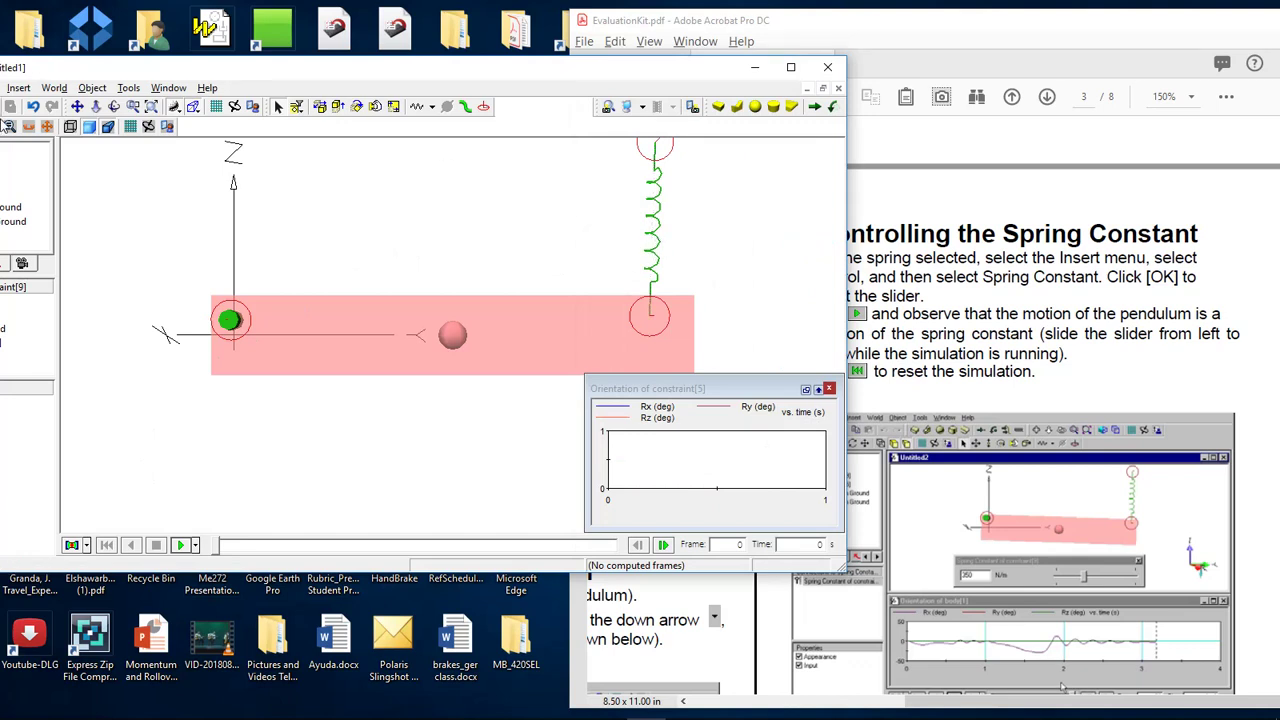
click(19, 88)
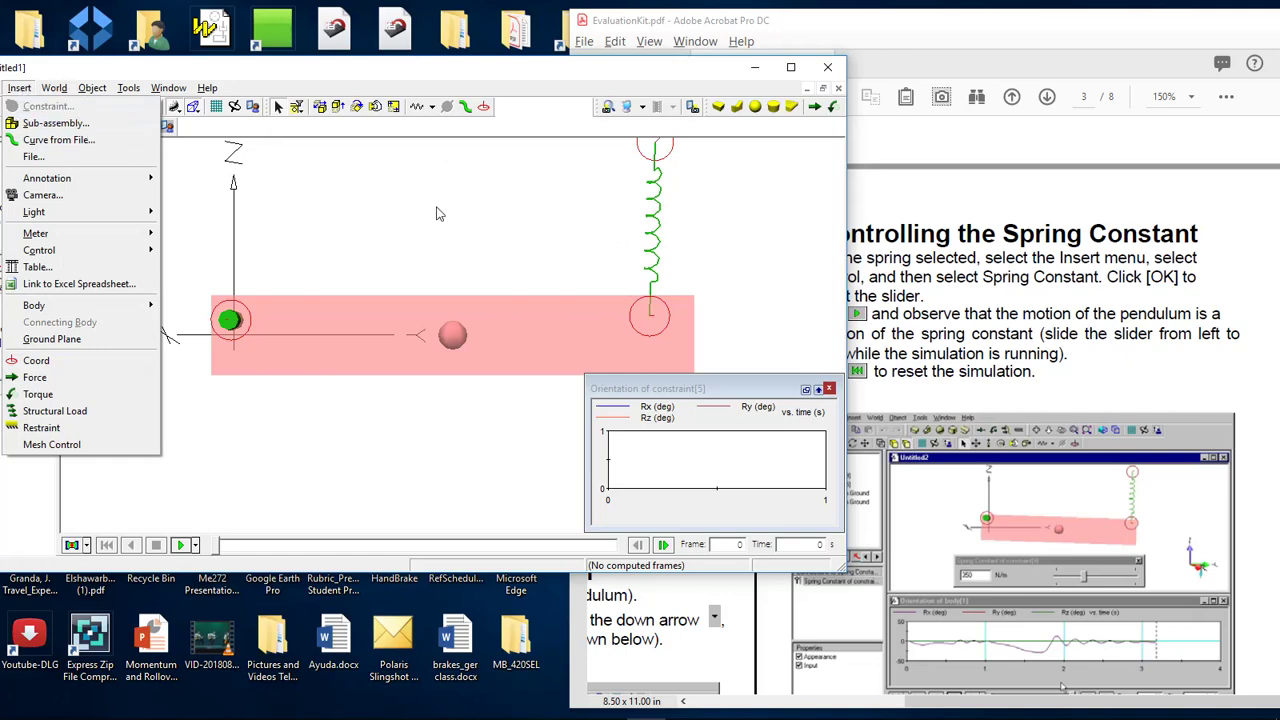
click(880, 196)
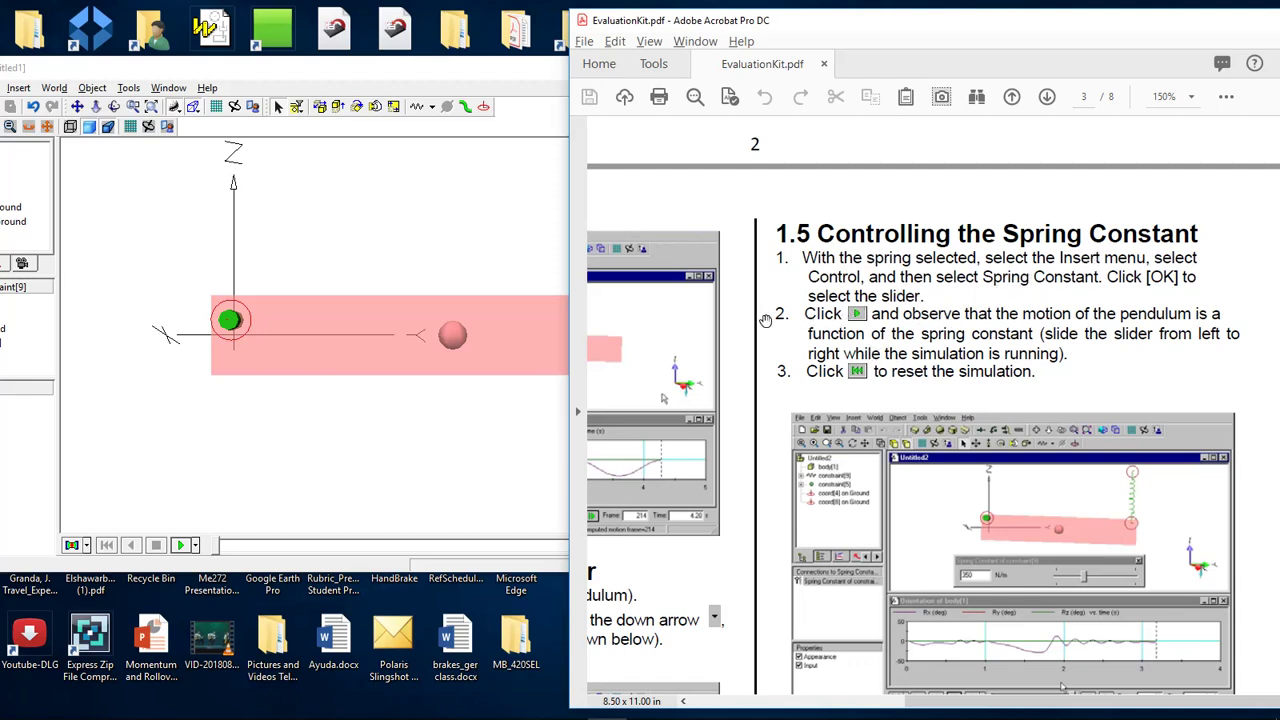
click(422, 212)
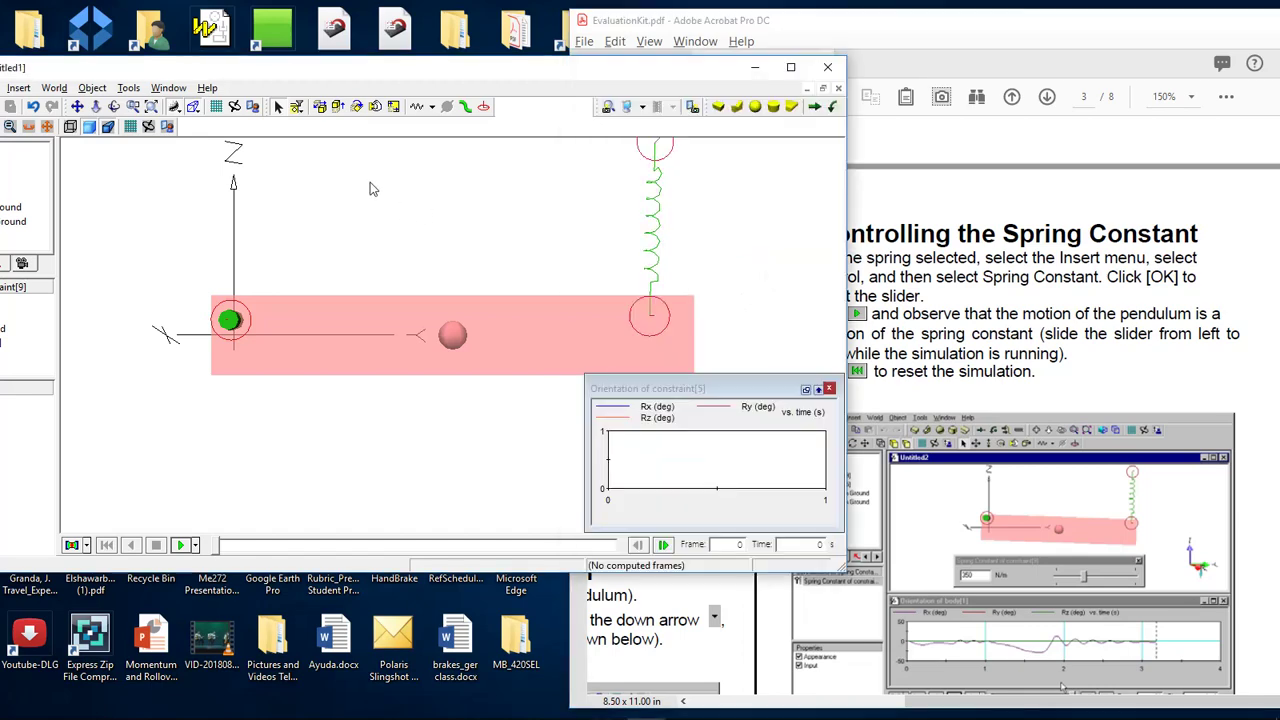
click(26, 88)
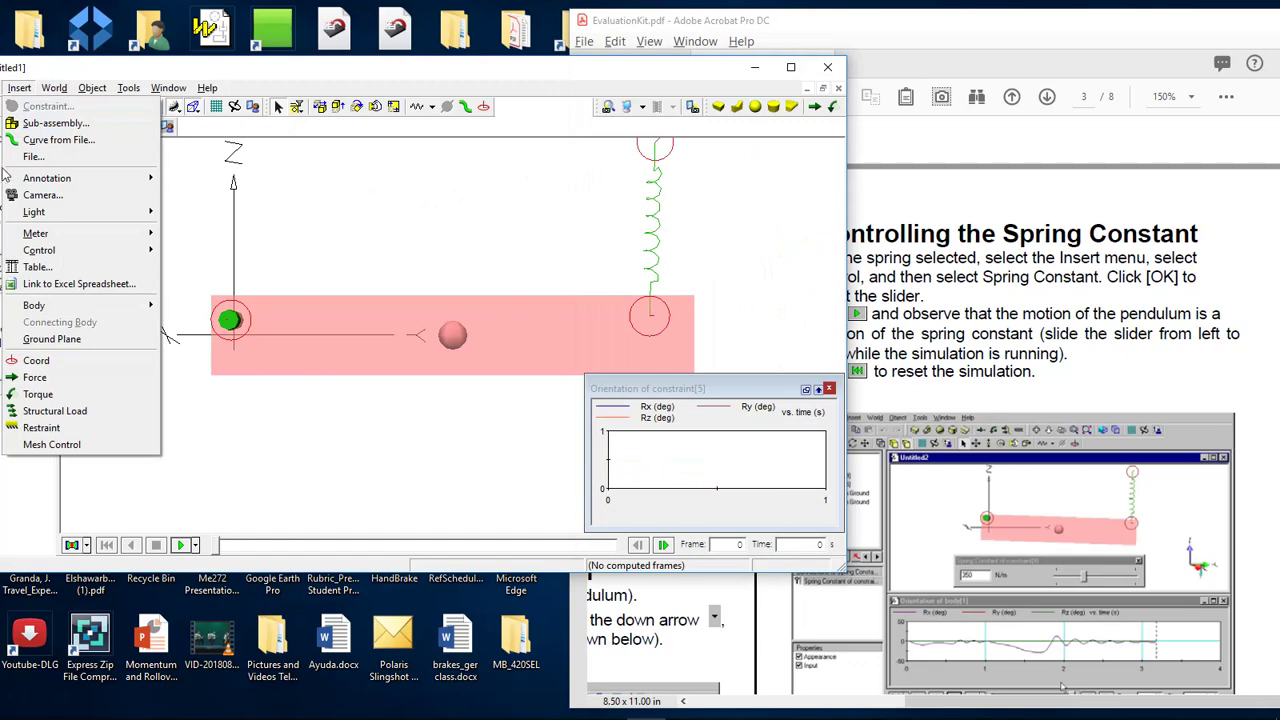
mouse_move(55, 308)
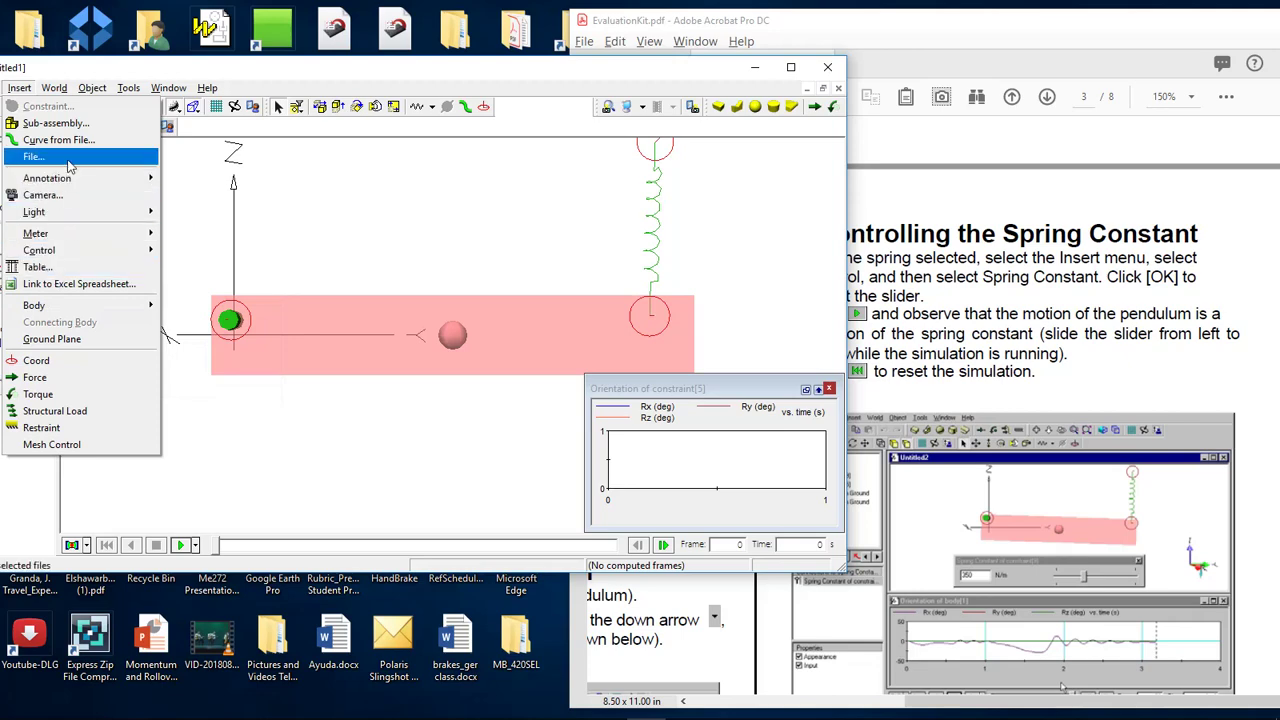
mouse_move(89, 252)
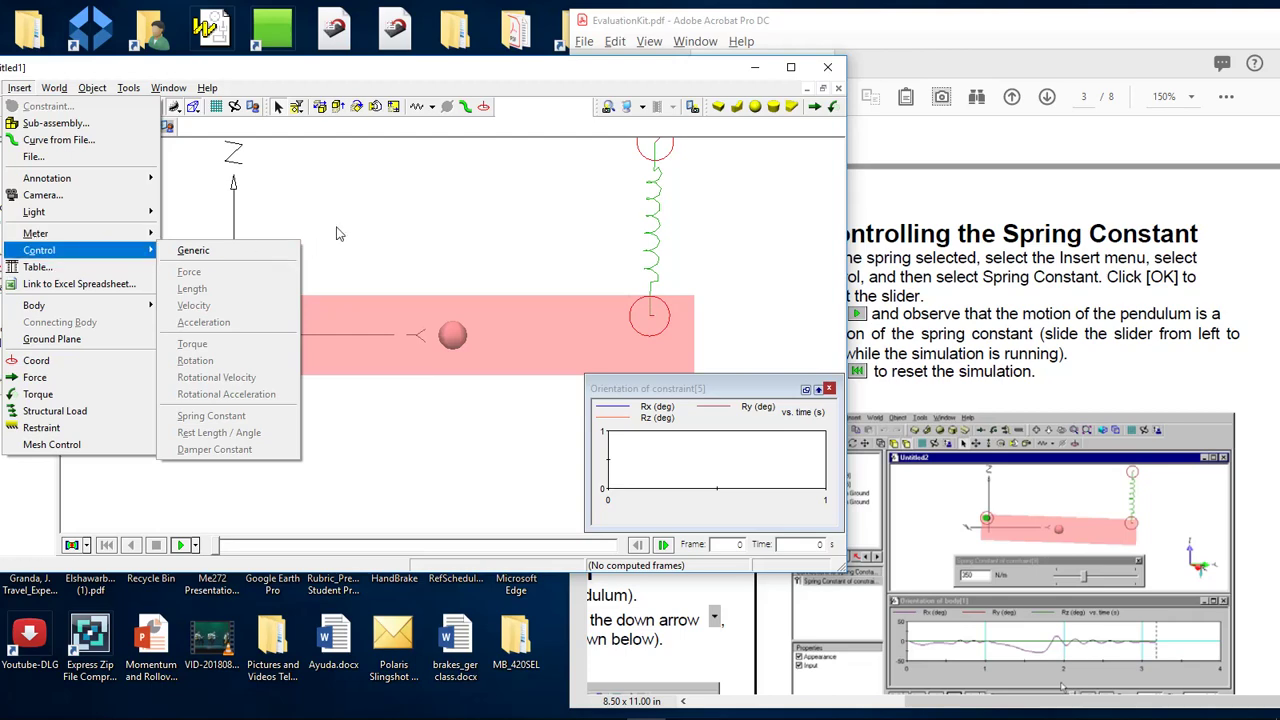
Select the linear spring and insert a Spring Constant control for it, with Slider as the input type.
click(655, 272)
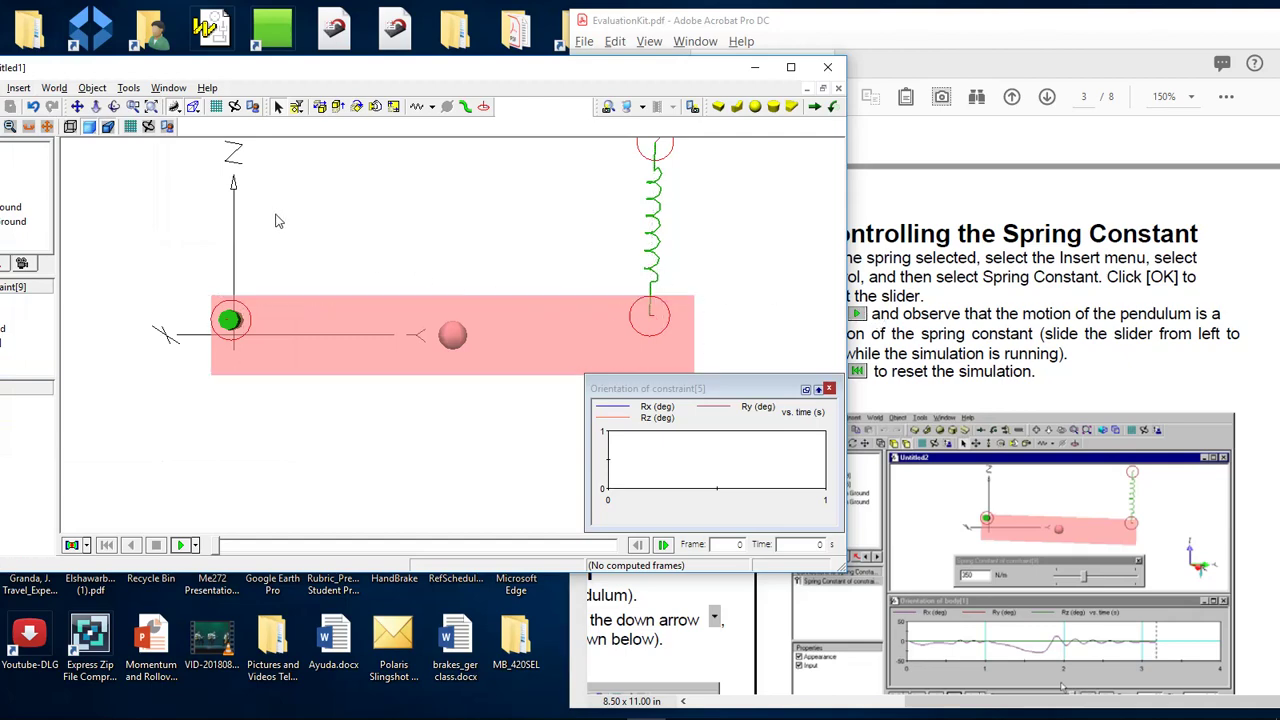
click(15, 88)
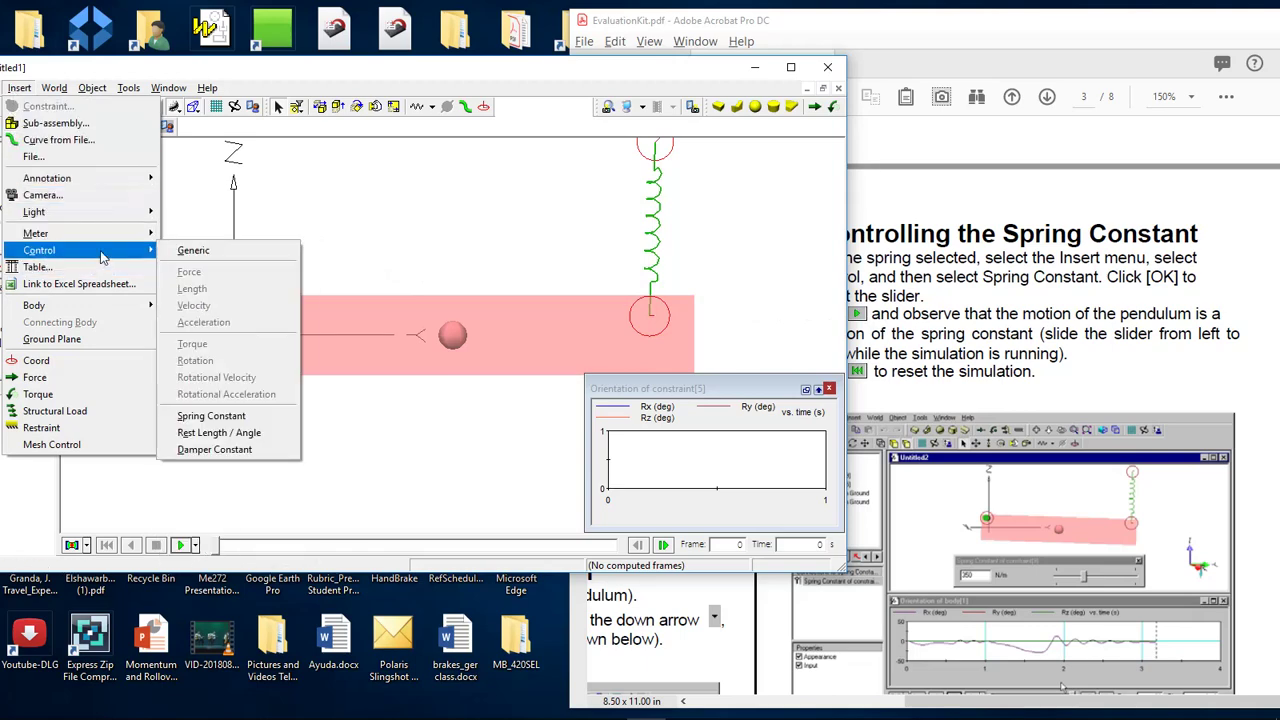
click(267, 416)
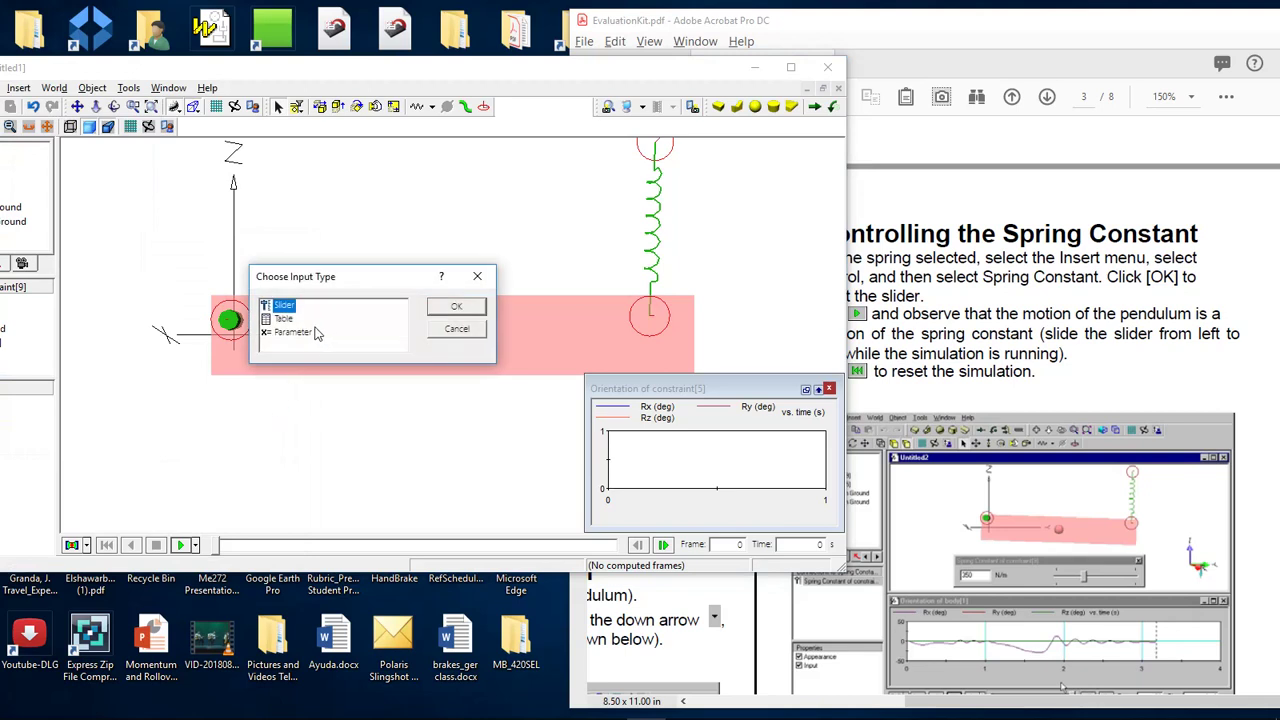
click(456, 309)
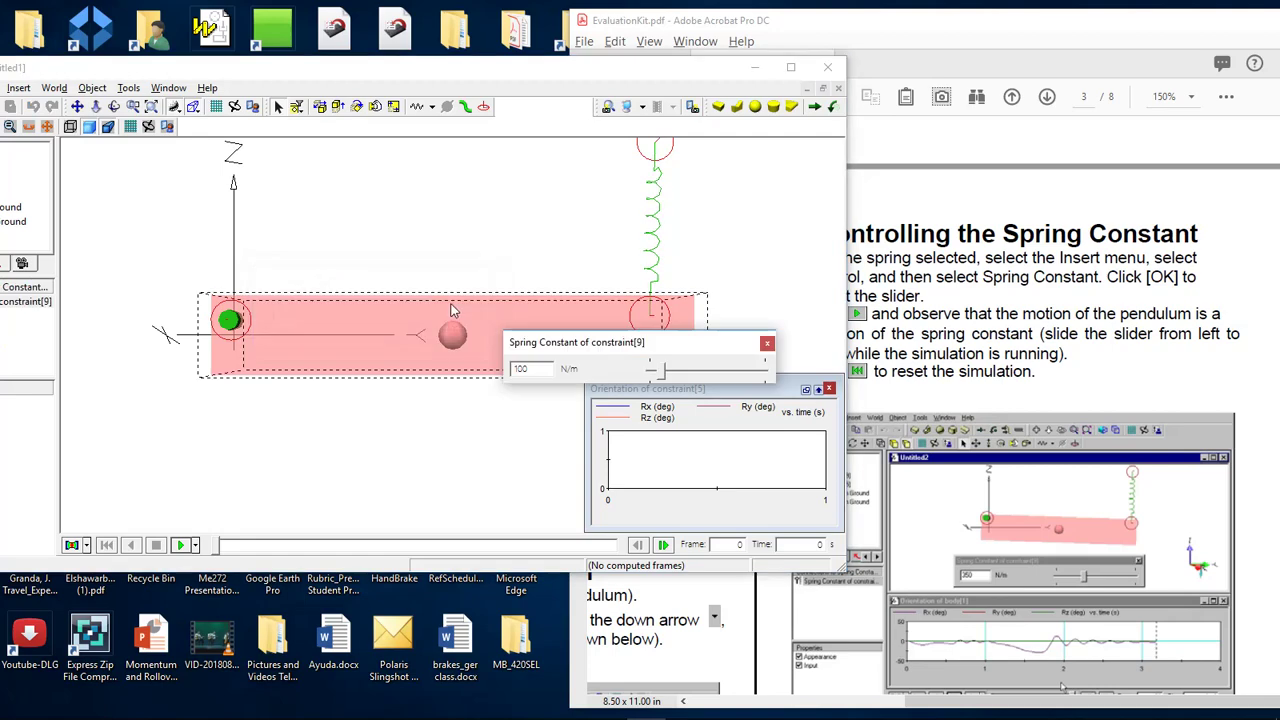
Move the Spring Constant slider window to the empty workspace below the block's pinned end and deselect the block.
drag(711, 351, 424, 433)
click(443, 338)
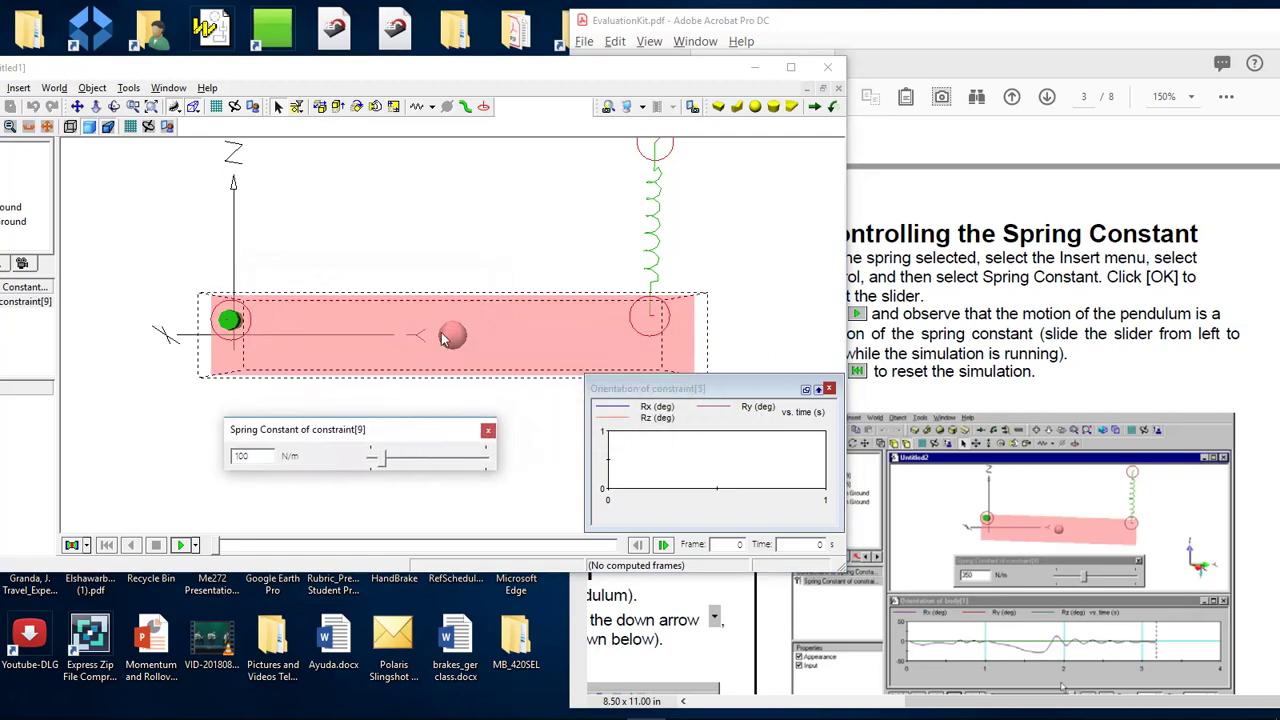
click(528, 276)
drag(380, 440, 236, 478)
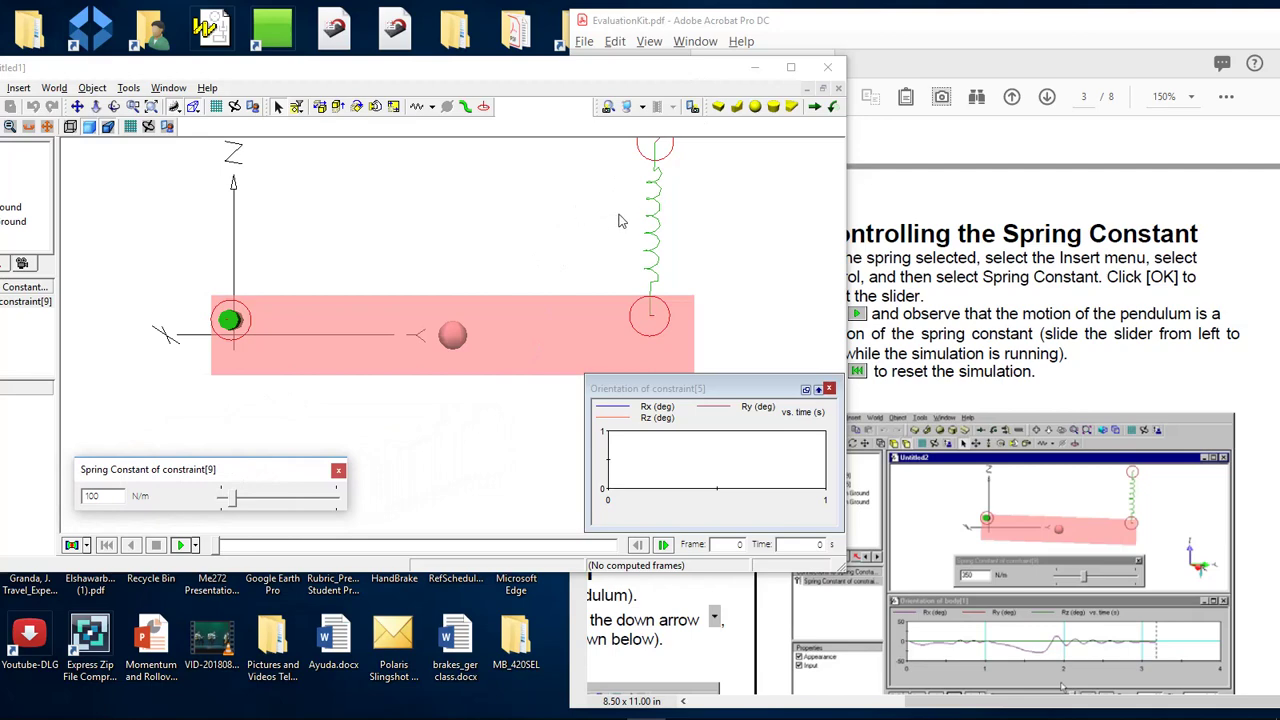
Switch to Acrobat and read on from guide section 1.5 to step 1 of section 1.6 Importing a Cam.
click(962, 368)
scroll(962, 368, down, 6)
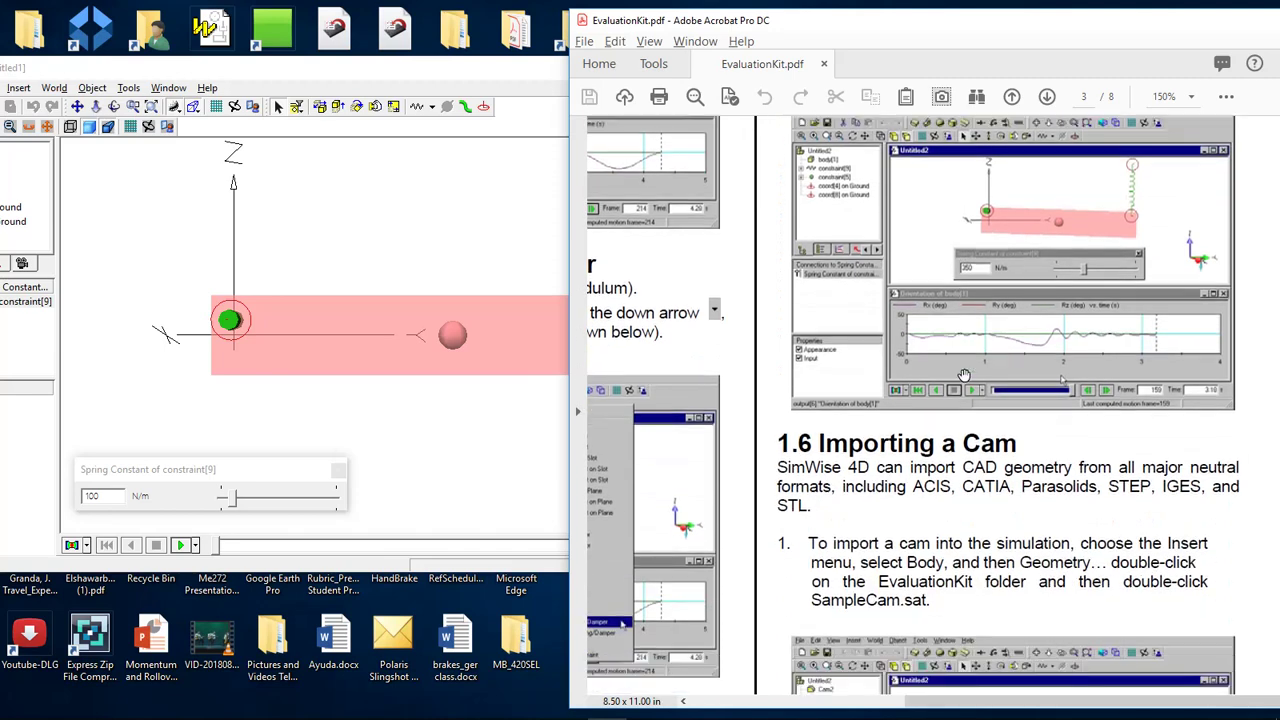
scroll(965, 375, down, 2)
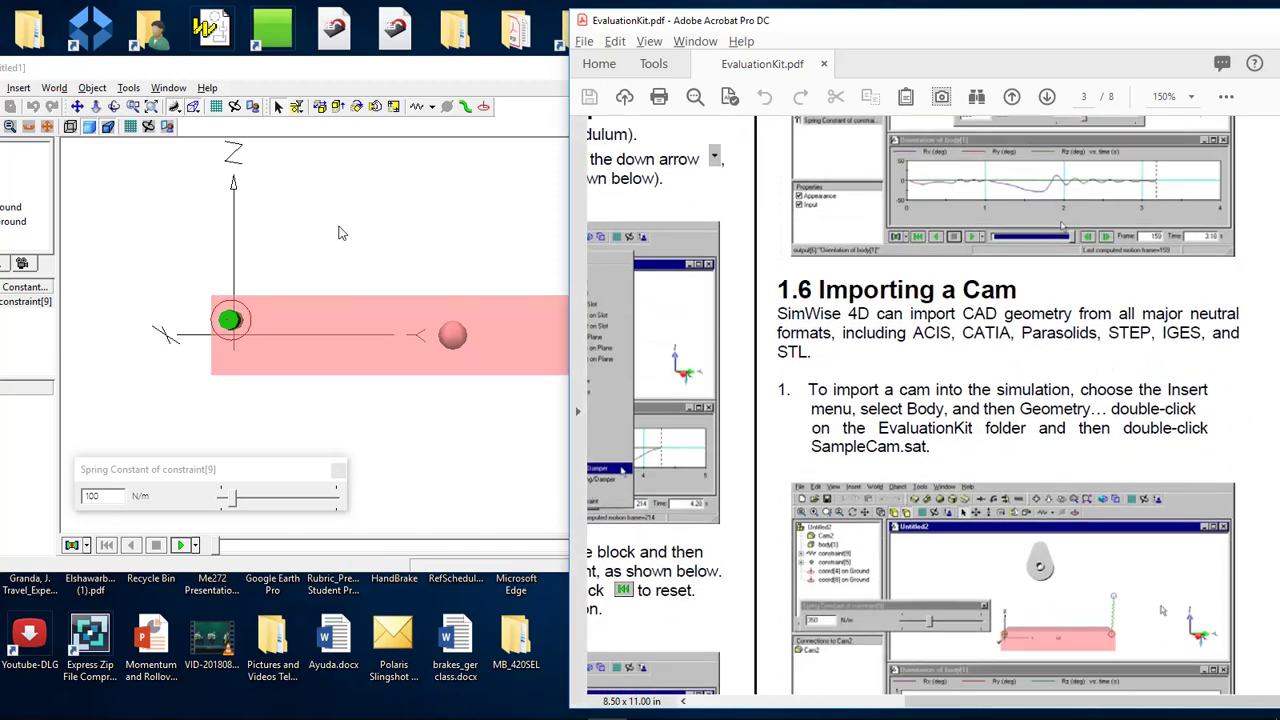
Switch to SimWise 4D, run and reset the simulation at 100 N/m, and move the orientation graph clear of the spring.
click(338, 233)
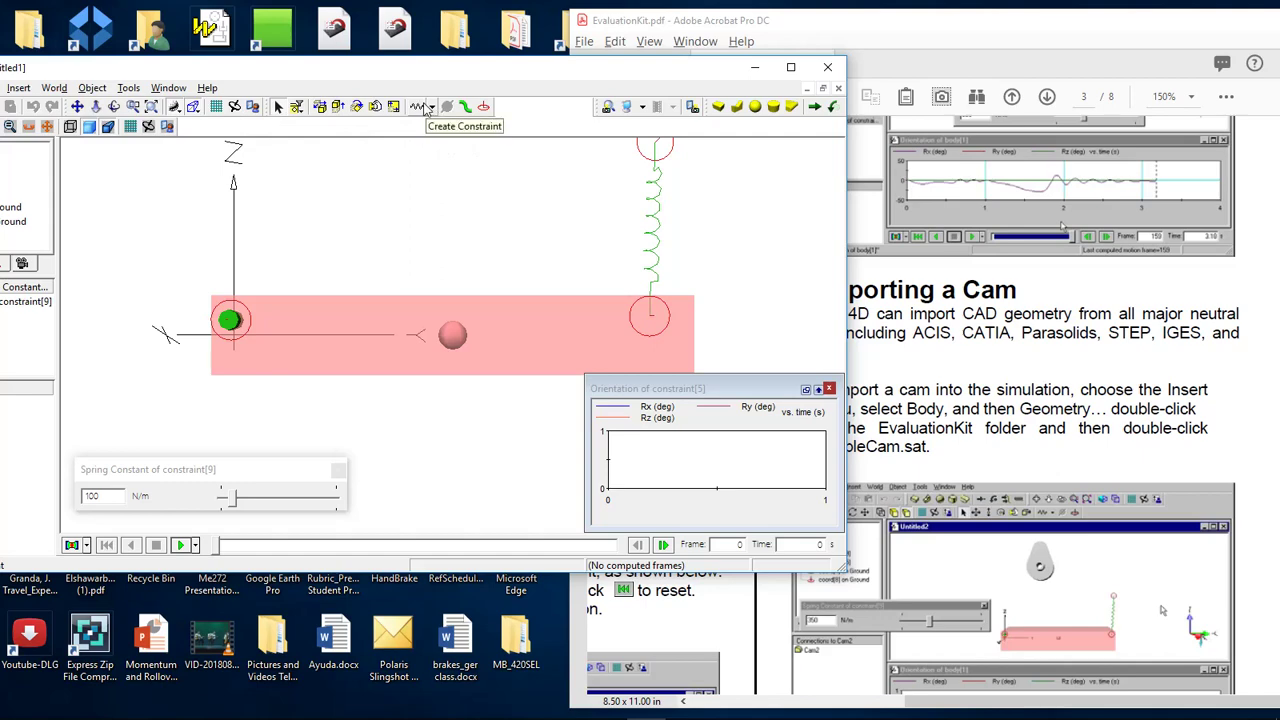
click(182, 546)
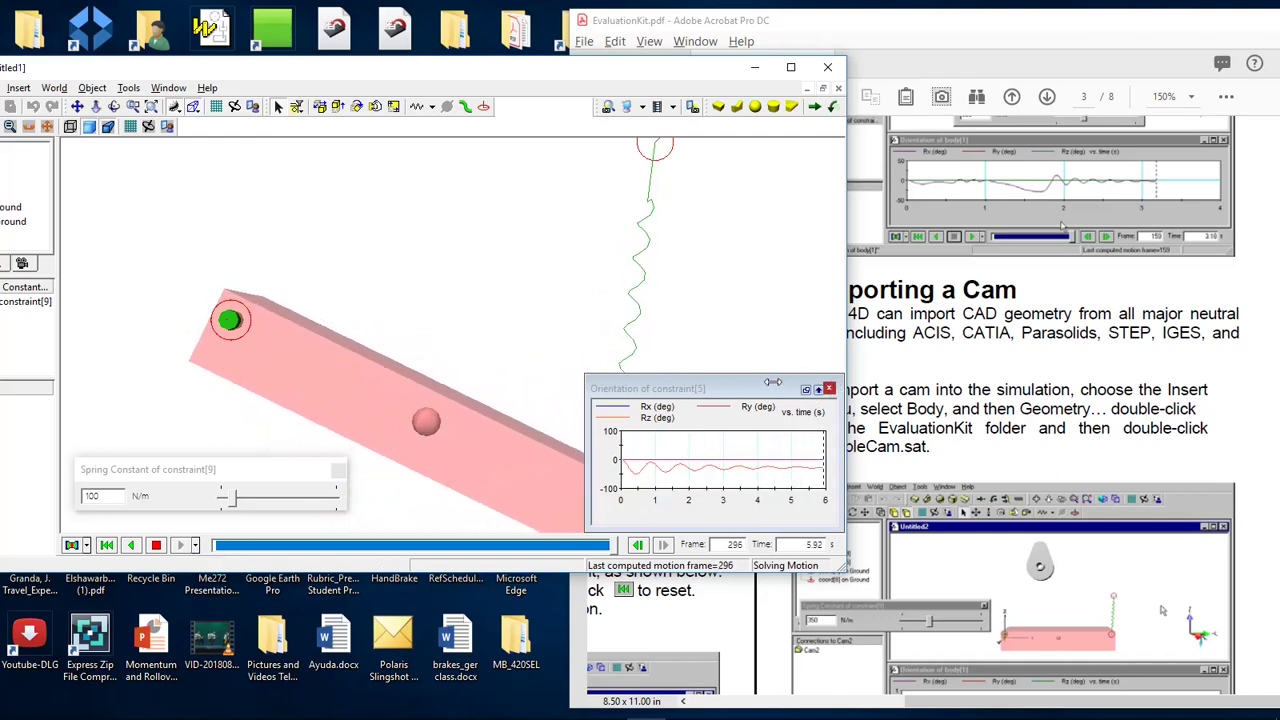
drag(722, 397, 843, 352)
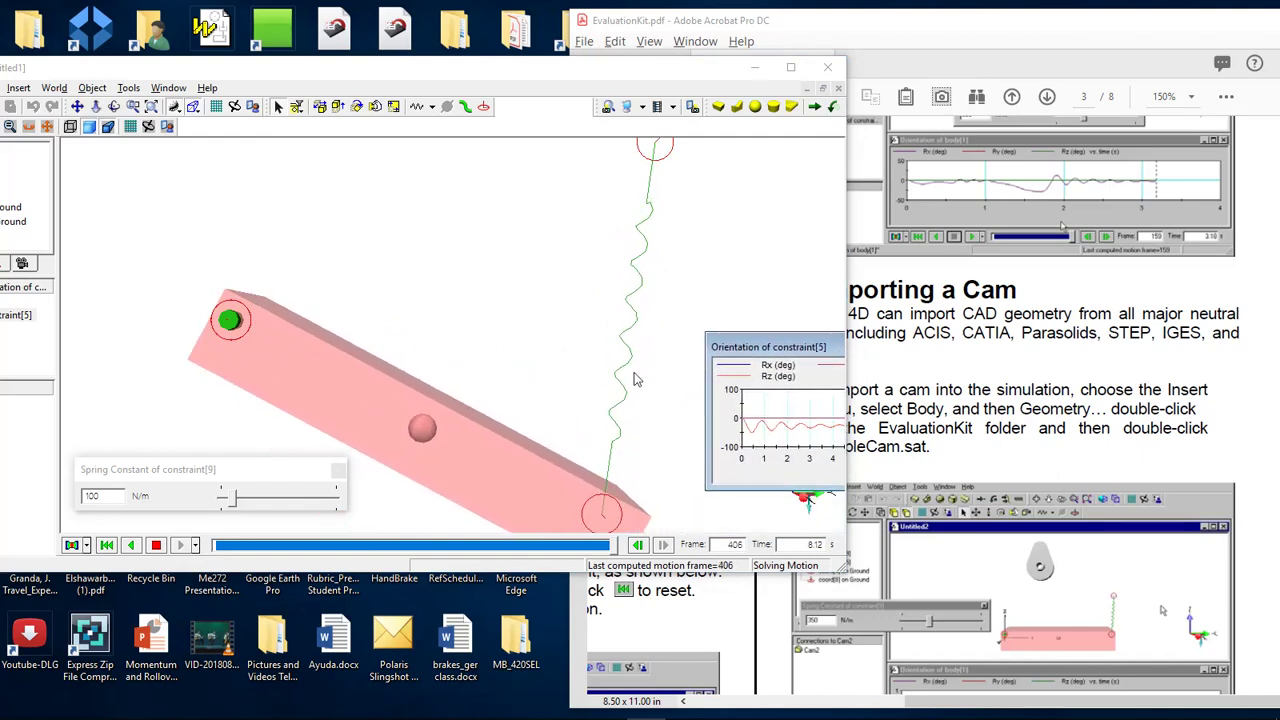
click(156, 546)
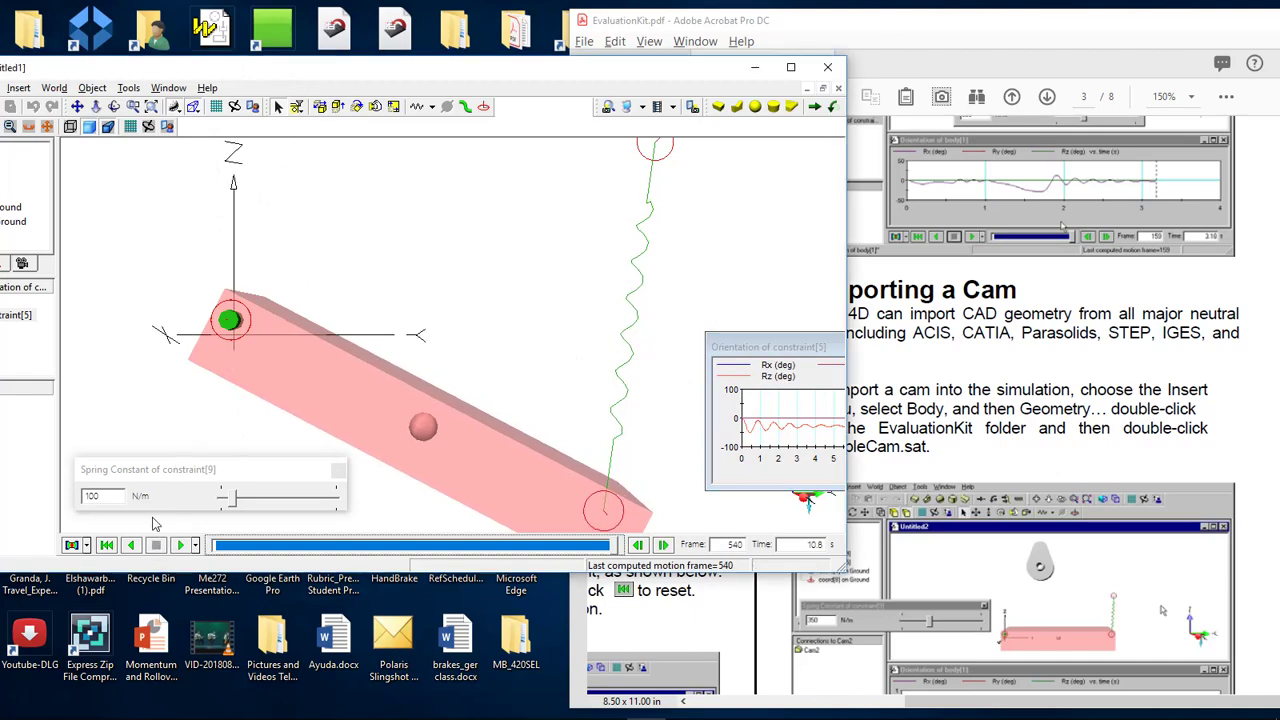
click(107, 544)
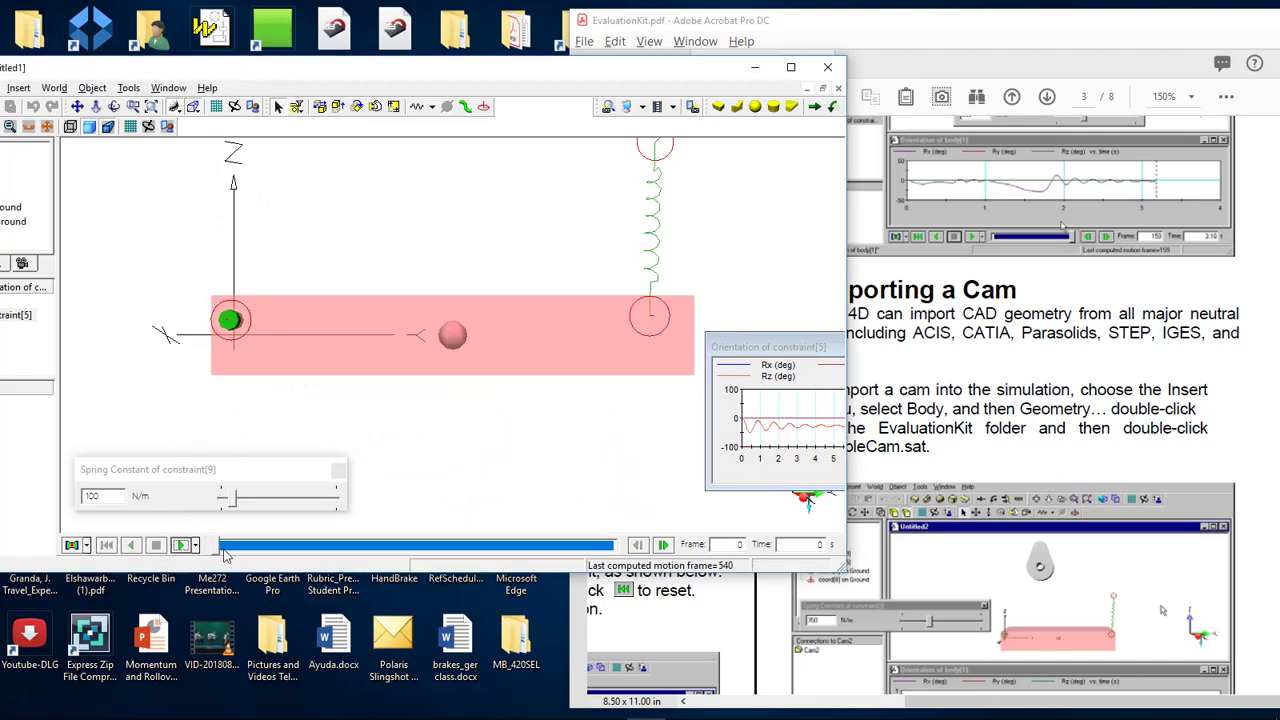
Rerun the simulation at 100 N/m, reset and replay it to observe the pendulum's motion, and stop it.
click(182, 545)
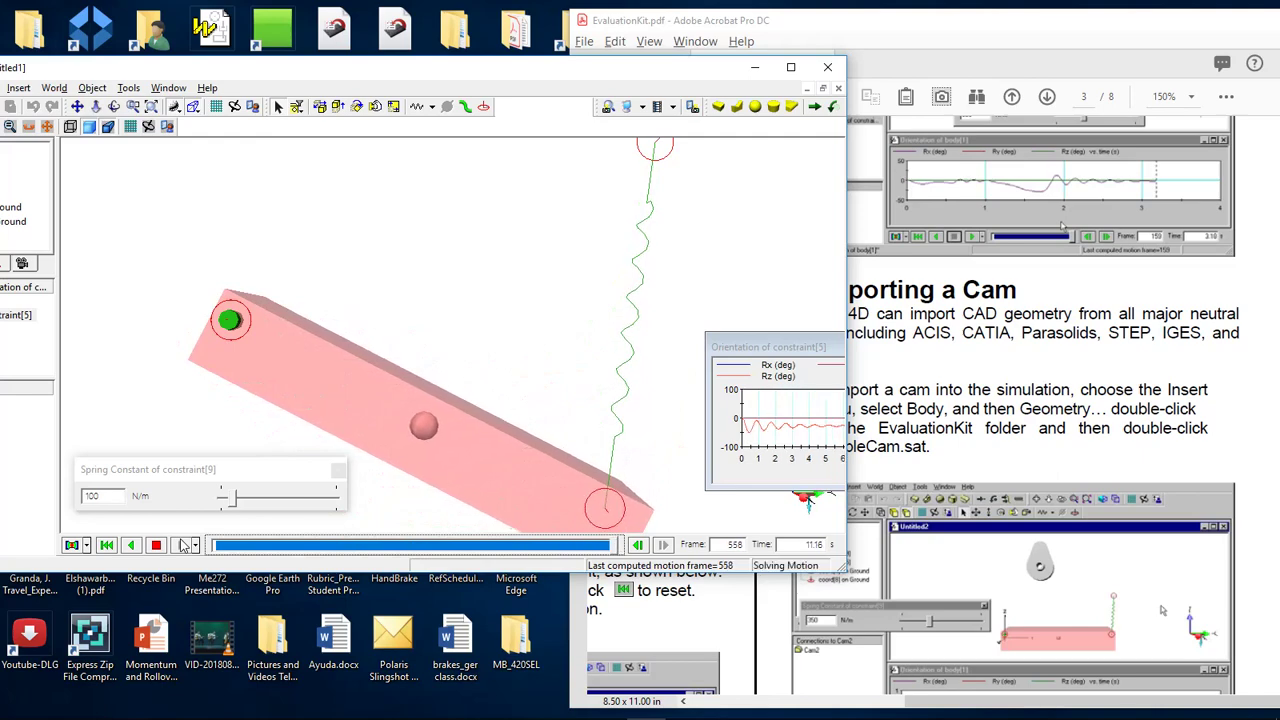
click(155, 545)
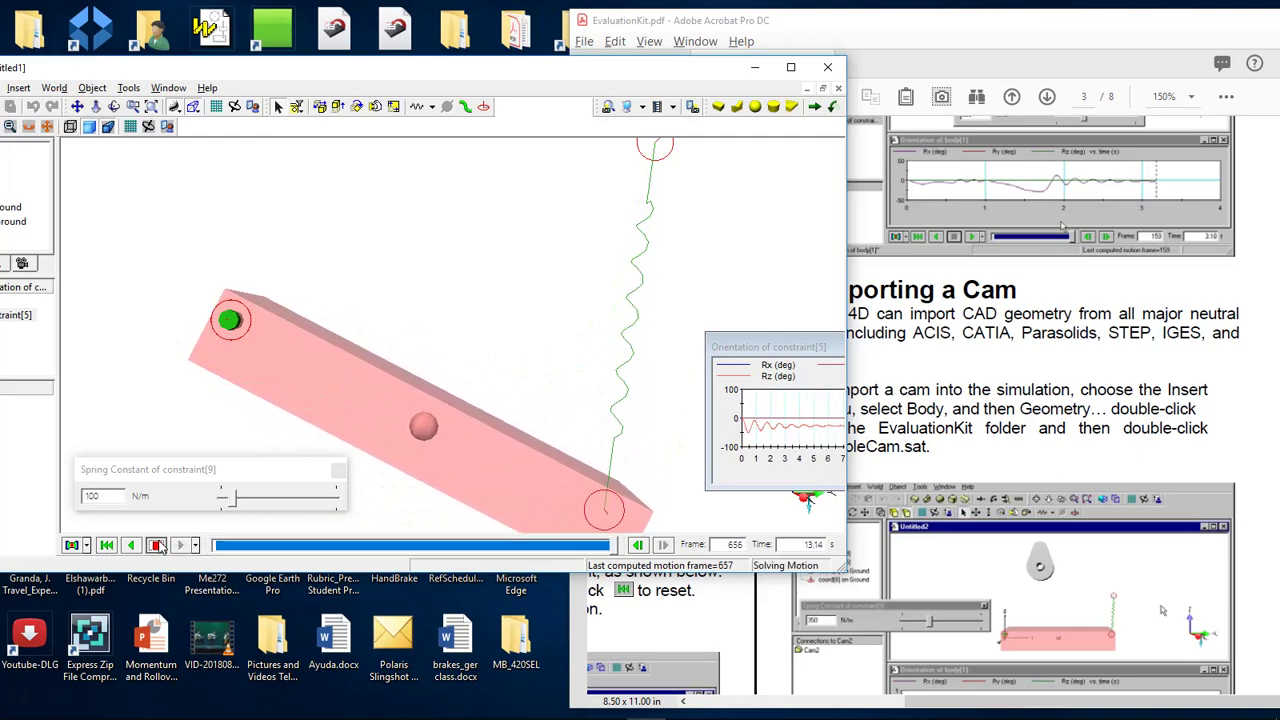
click(107, 545)
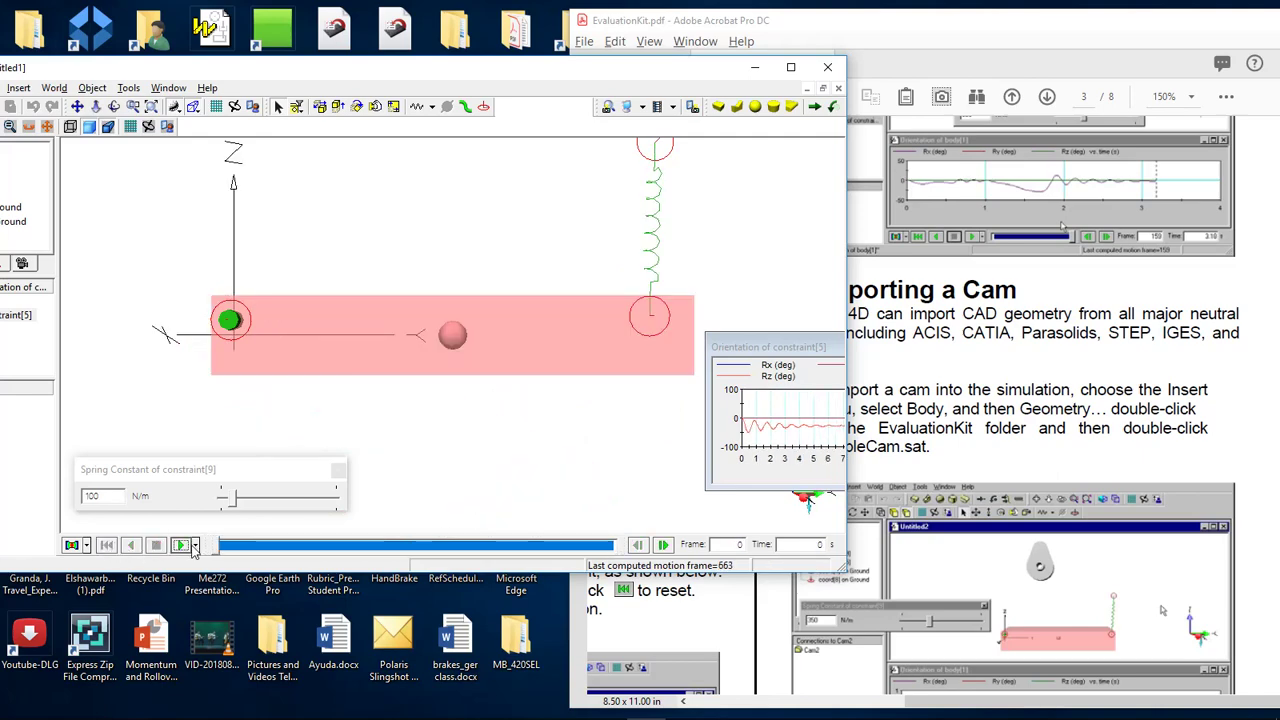
click(181, 545)
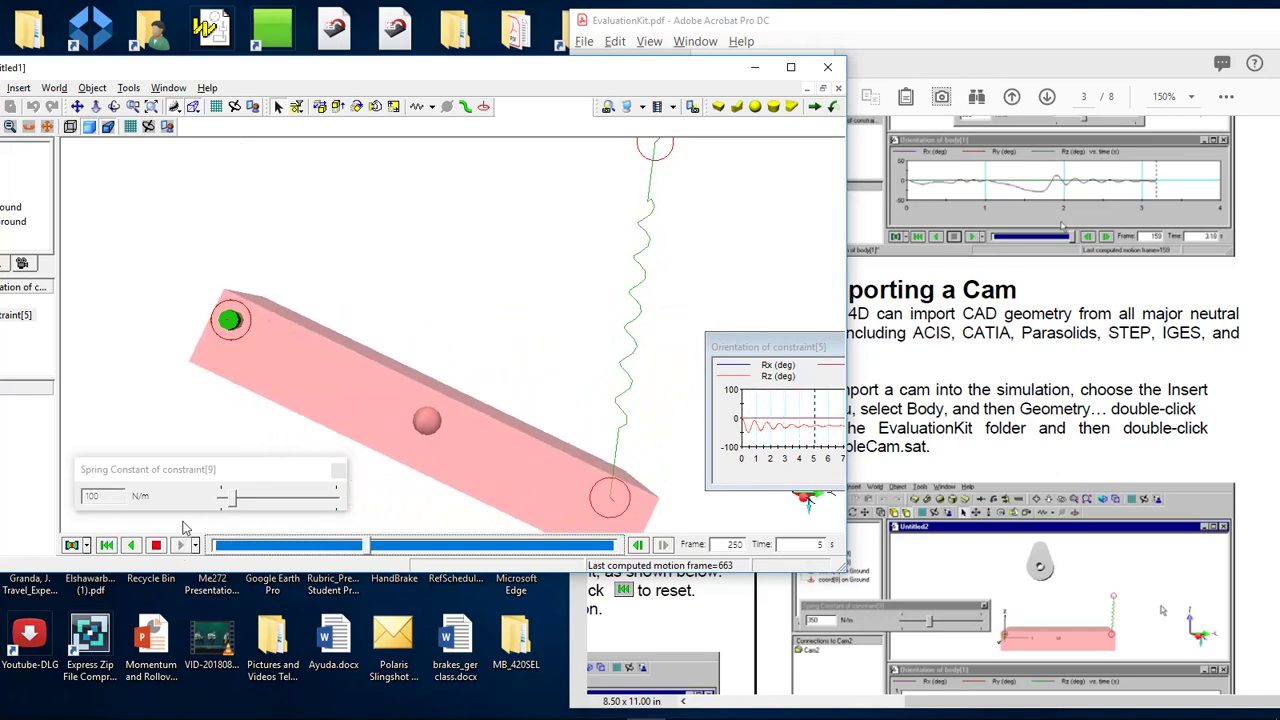
click(184, 512)
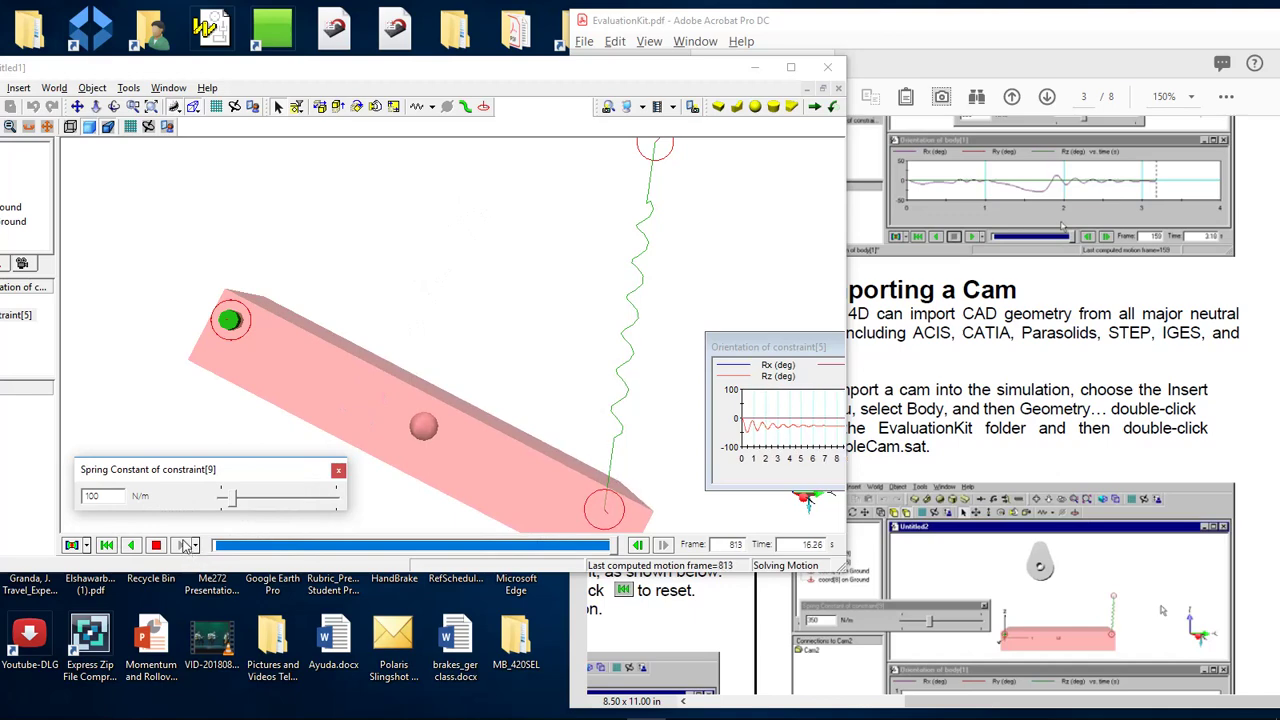
click(157, 545)
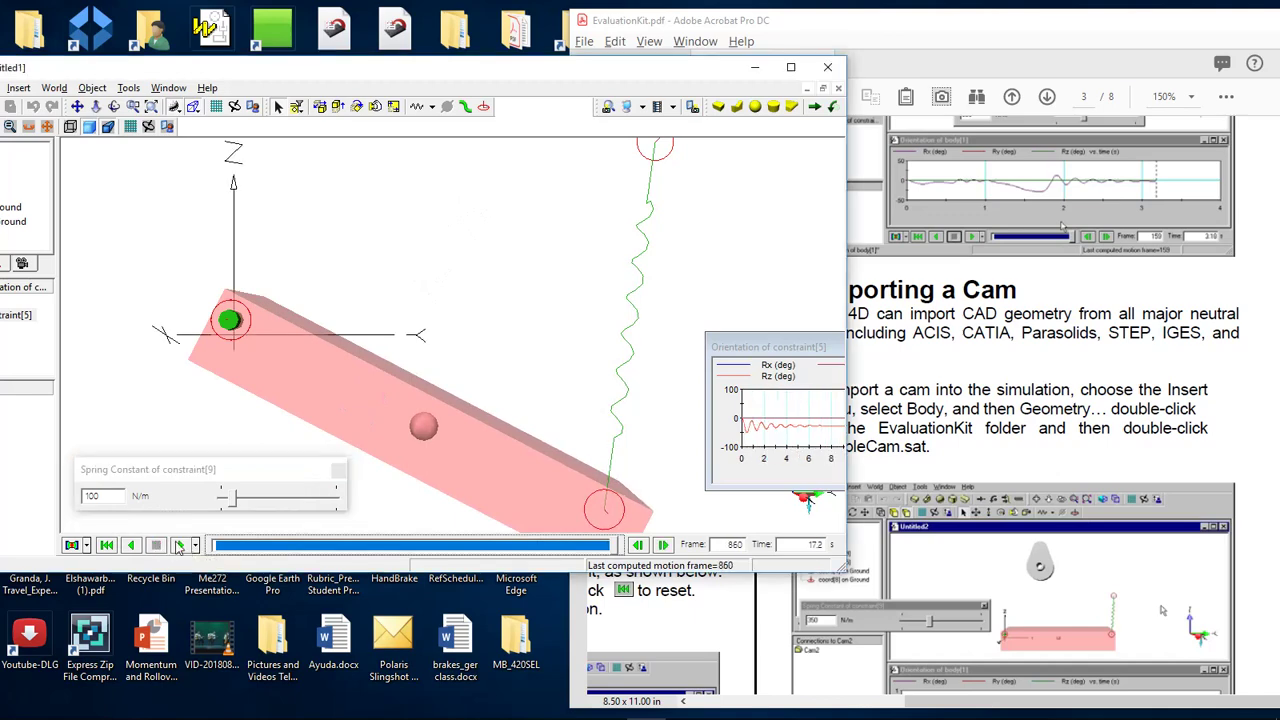
Resume the simulation and vary the spring constant while it runs, through 700, 70 and 0 to 270 N/m.
click(178, 545)
click(236, 505)
drag(236, 505, 303, 500)
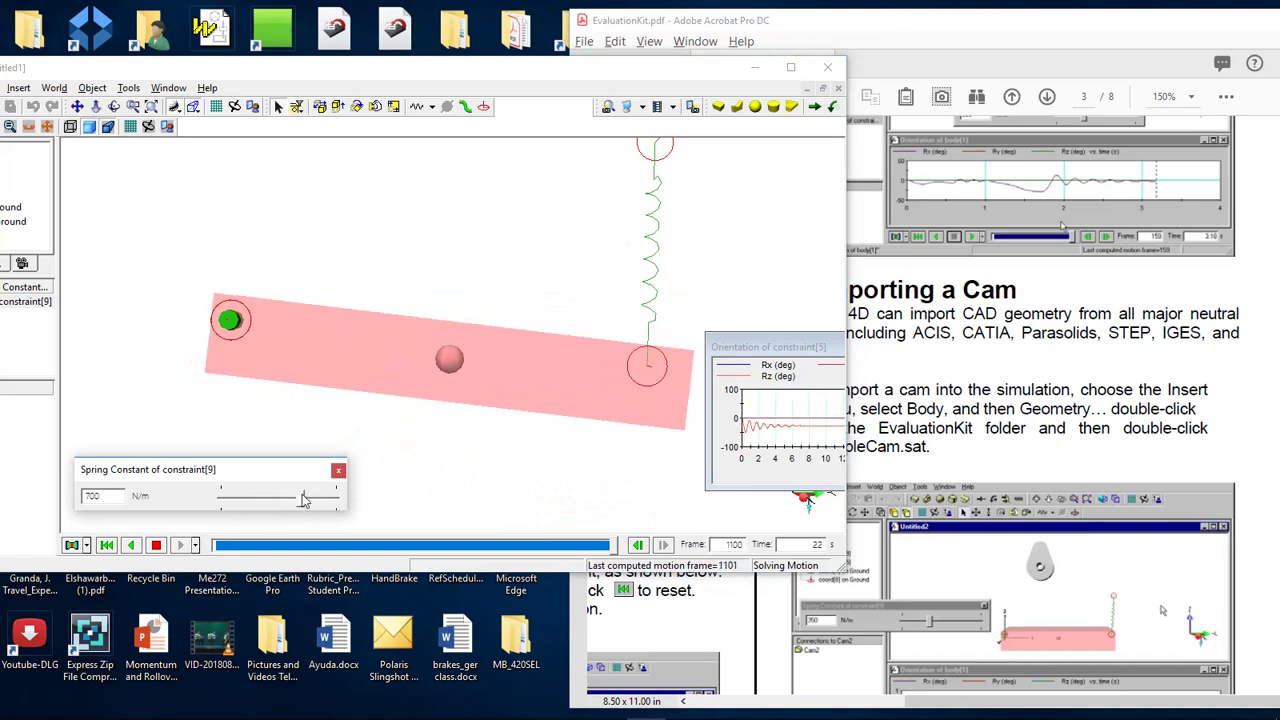
drag(303, 500, 232, 491)
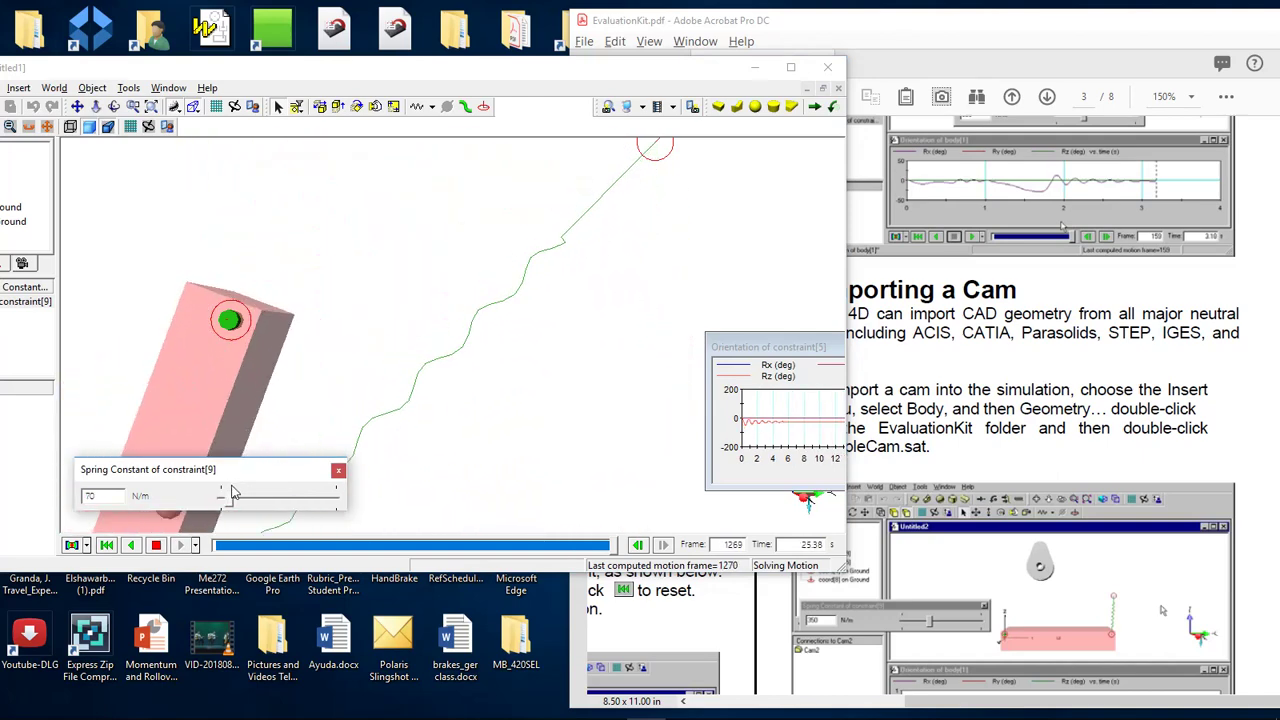
mouse_move(232, 491)
mouse_down()
mouse_move(289, 494)
mouse_move(219, 494)
mouse_up()
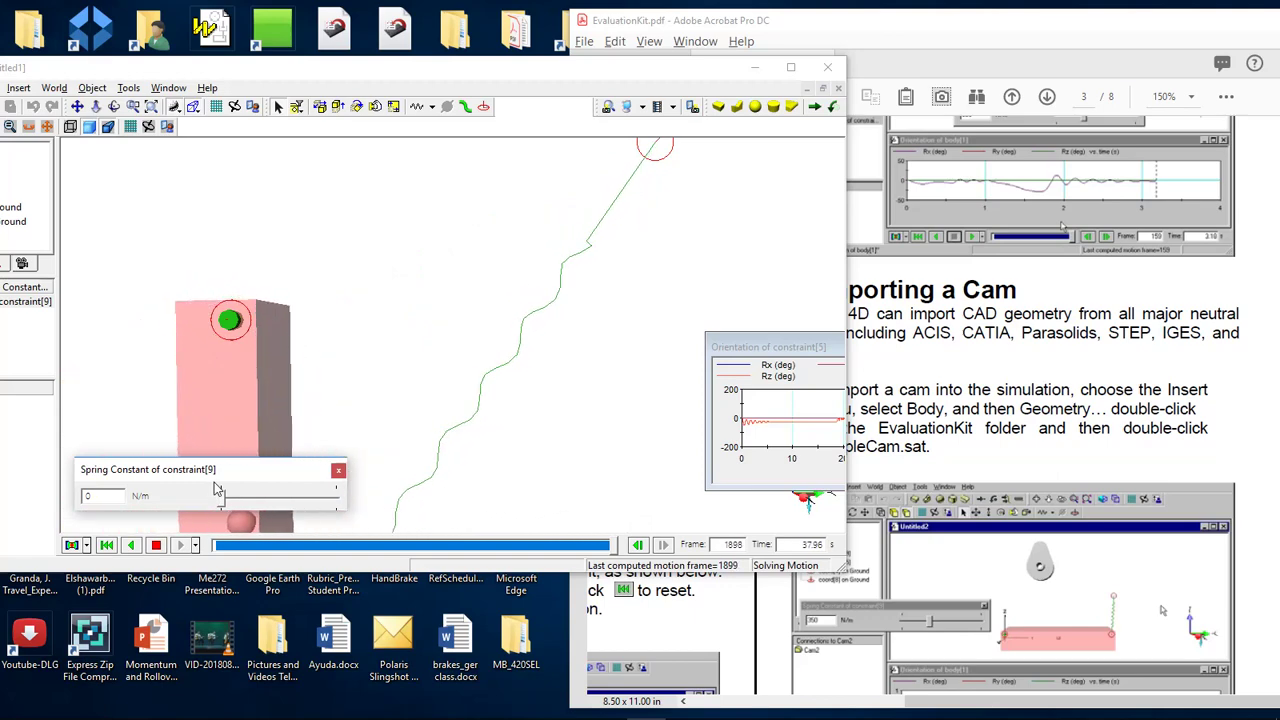
drag(222, 491, 257, 489)
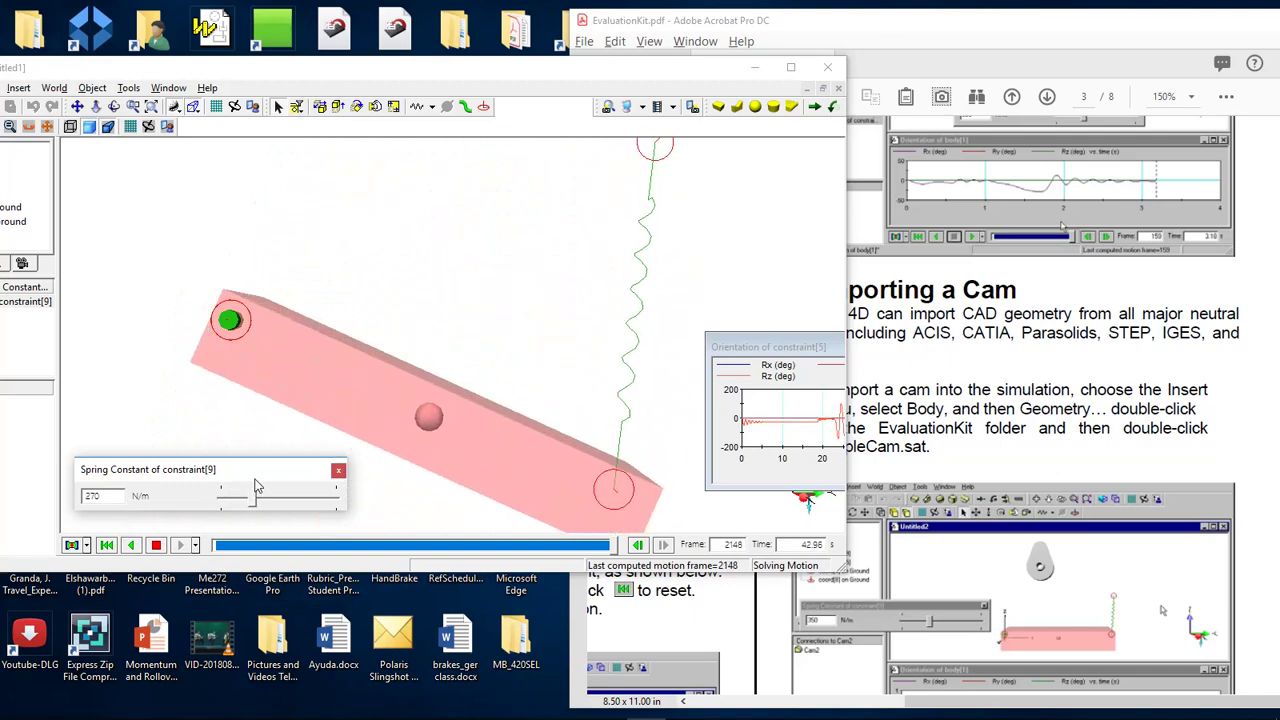
Close the Spring Constant slider window and move the orientation graph fully inside the workspace.
click(335, 471)
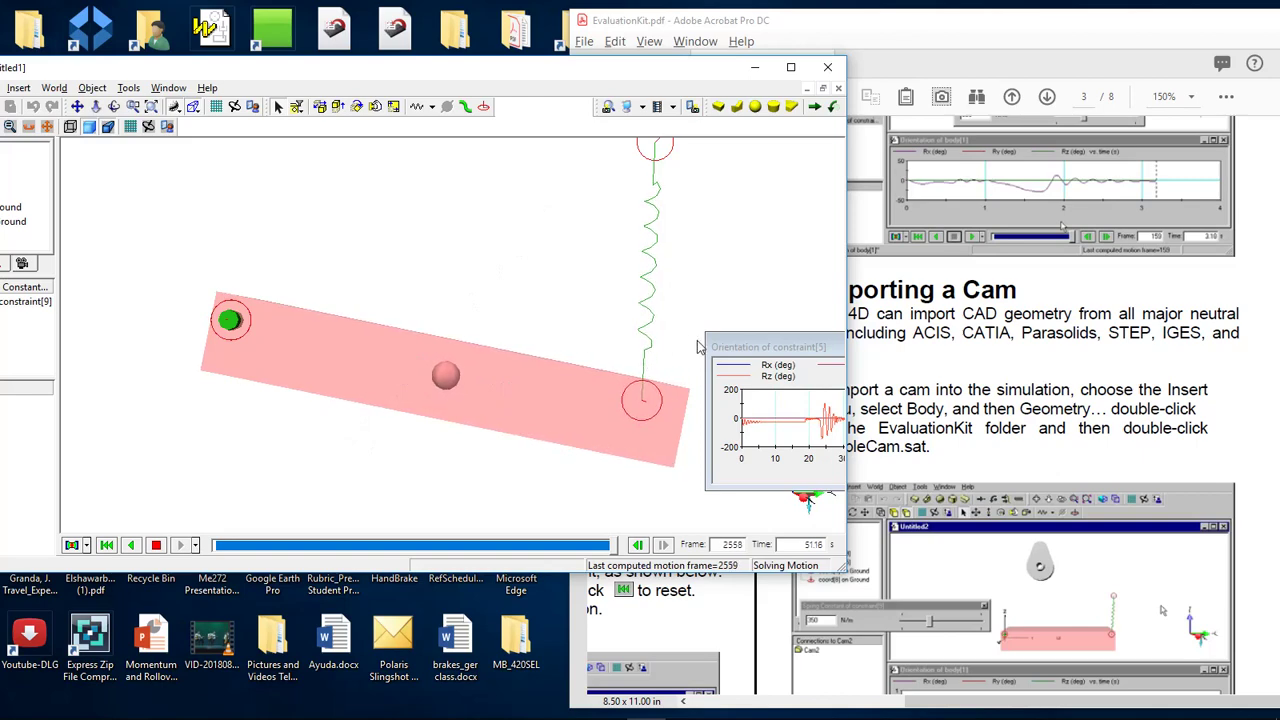
drag(735, 348, 585, 342)
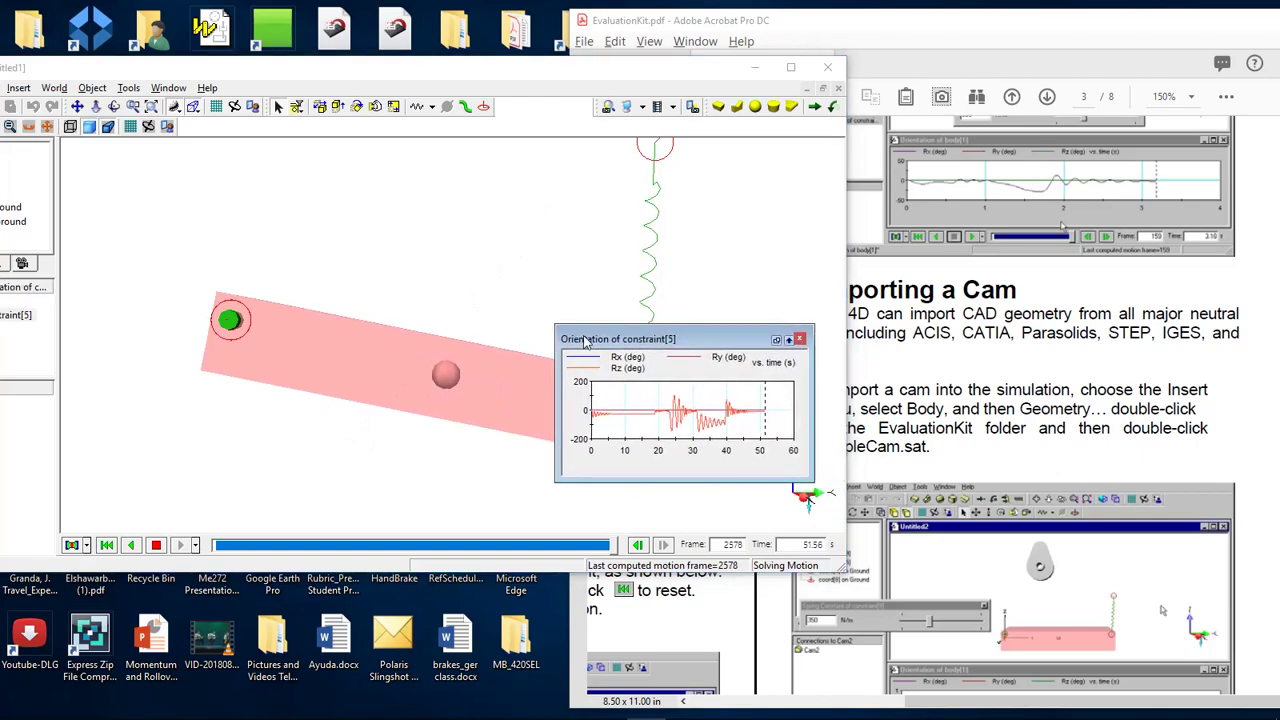
Stop and reset the simulation, and switch to Acrobat at guide section 1.6 Importing a Cam.
click(156, 545)
click(107, 545)
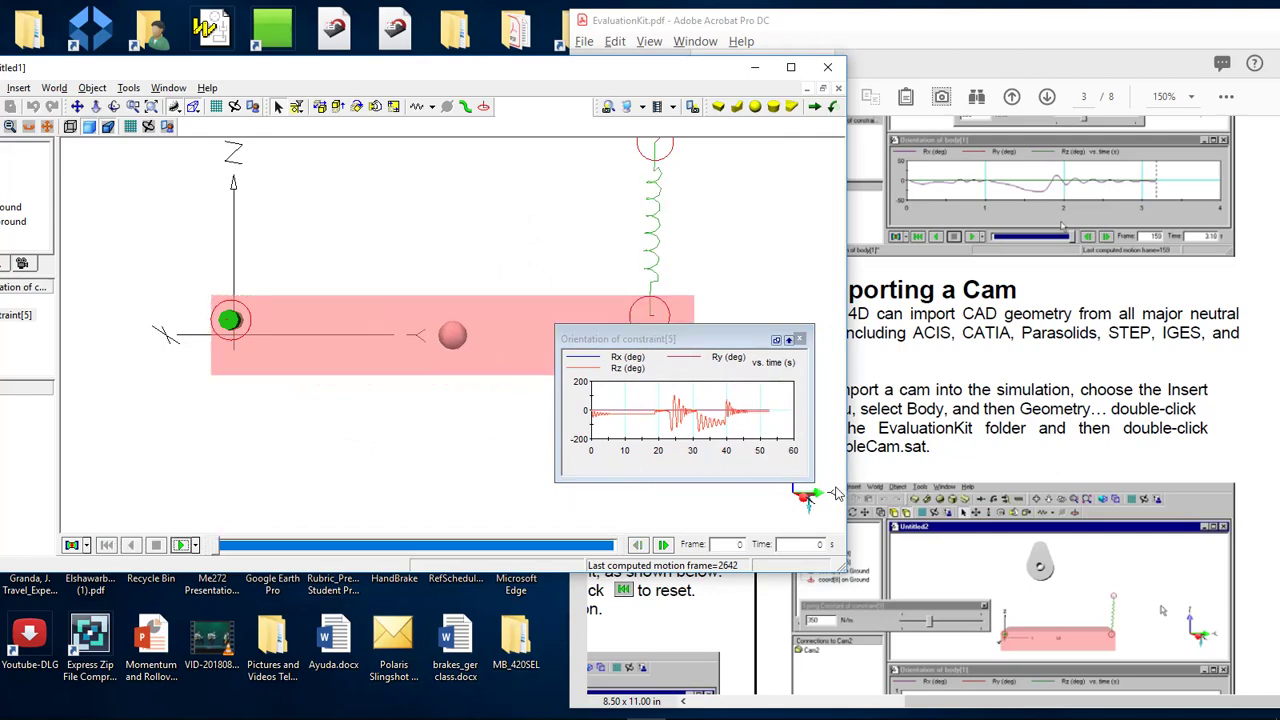
click(945, 428)
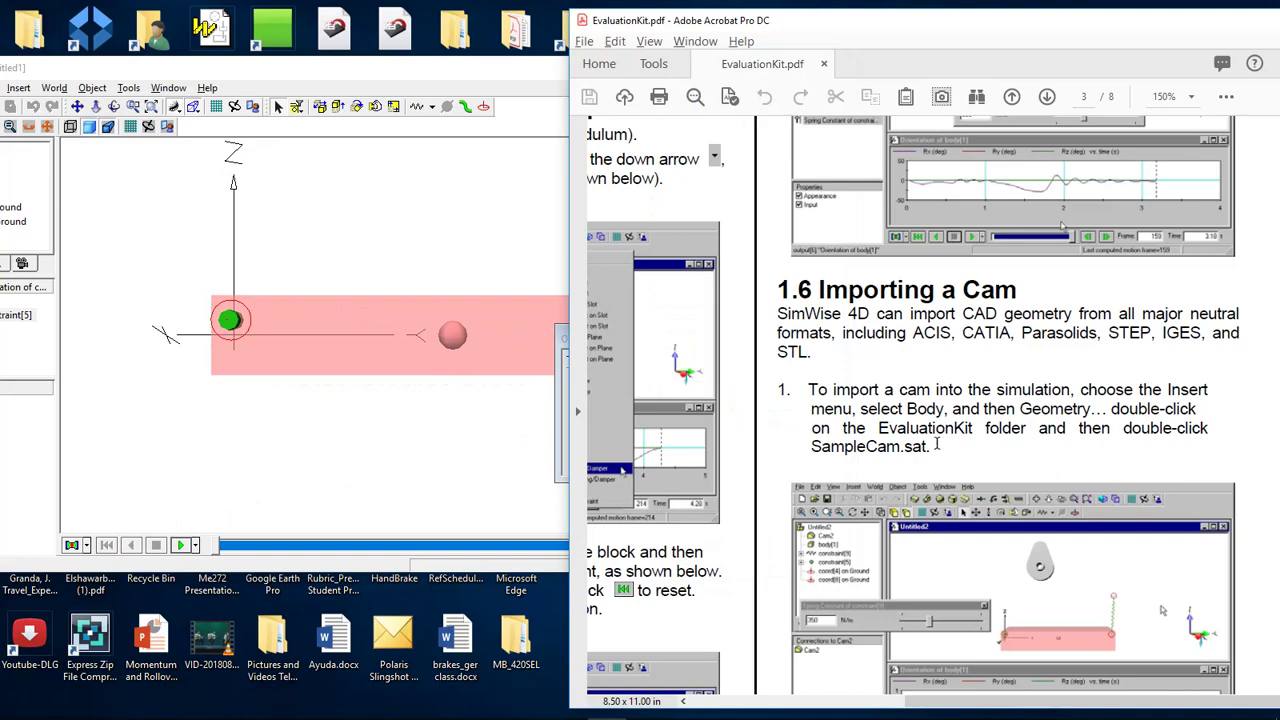
Review the cam import instructions, switch to SimWise 4D, and start inserting a body from a geometry file.
scroll(898, 448, down, 2)
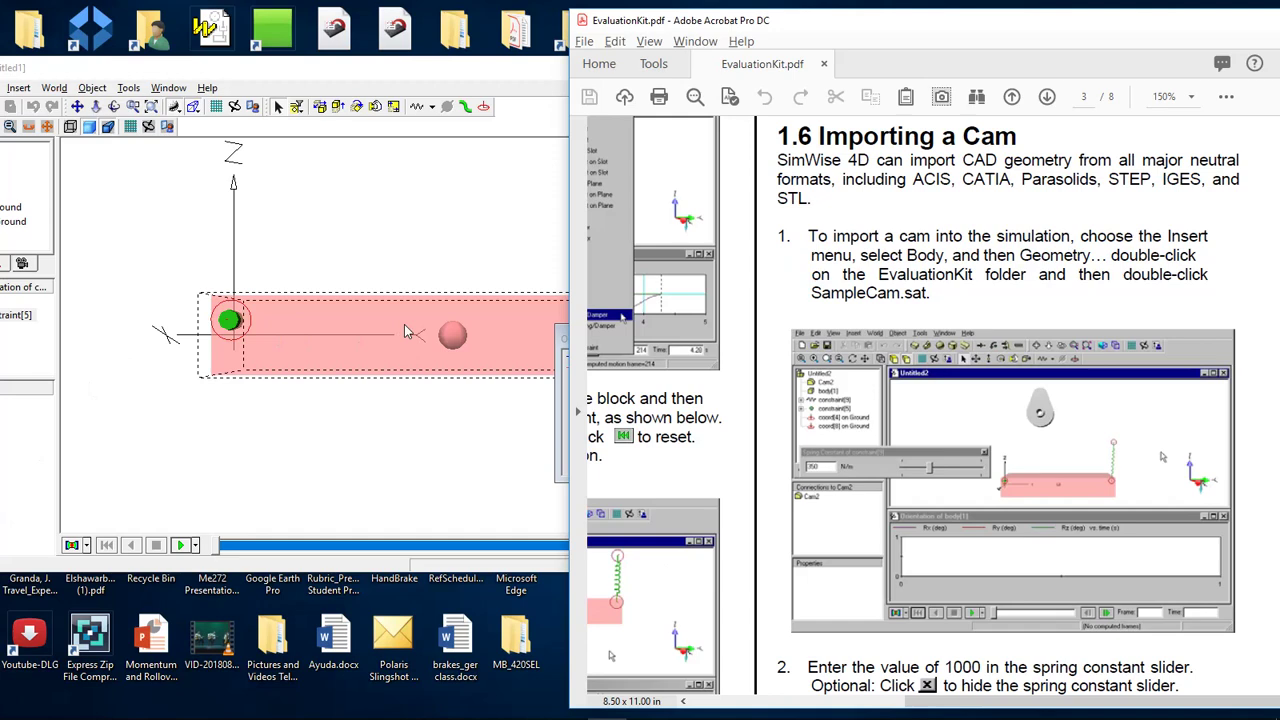
click(396, 270)
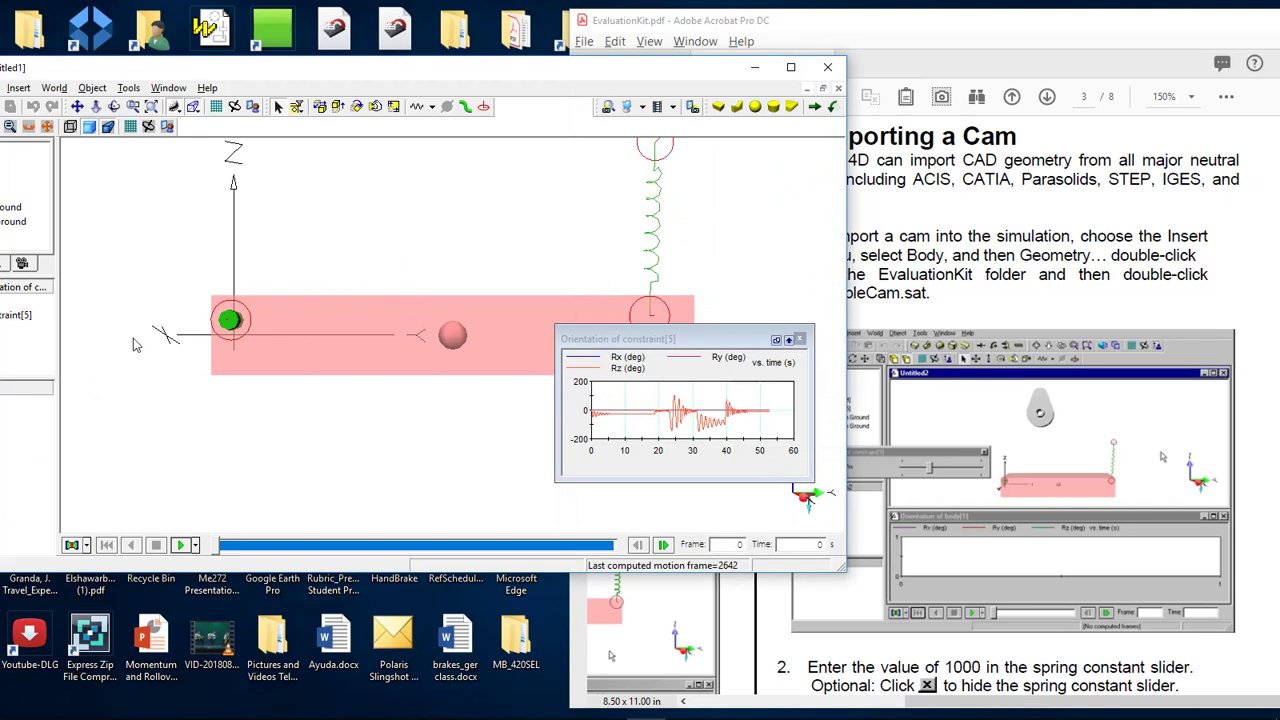
click(20, 89)
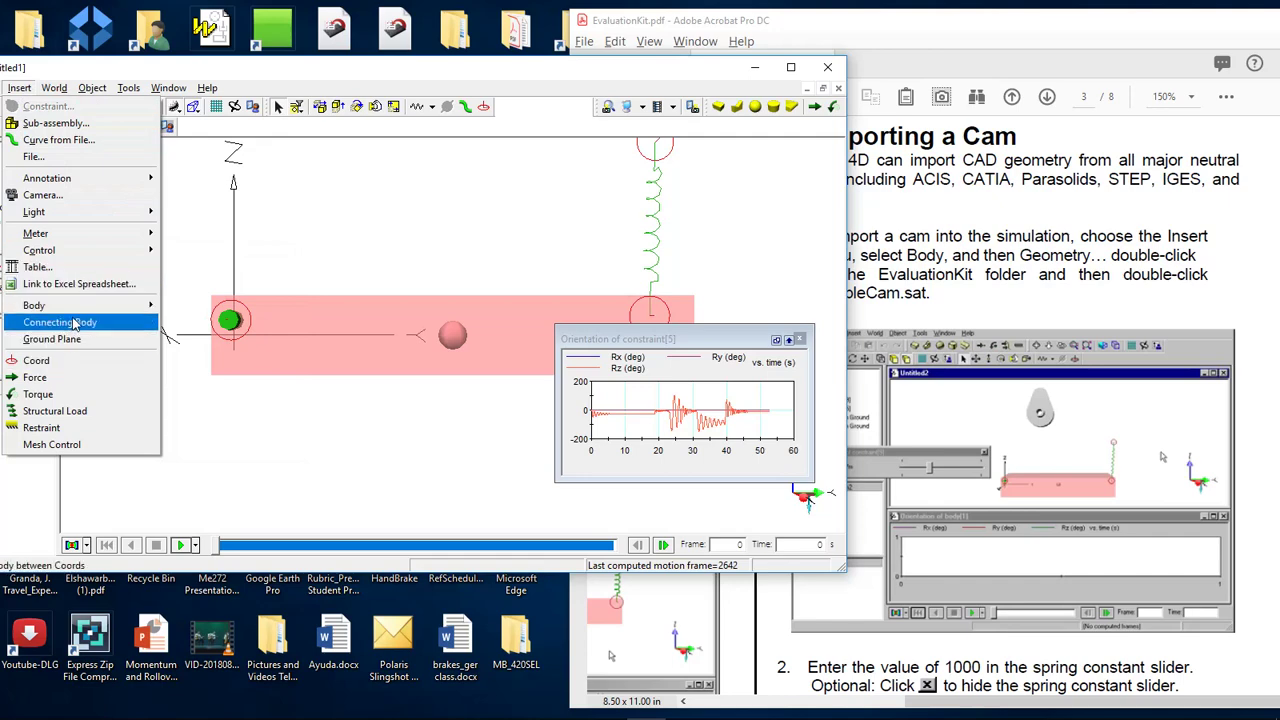
mouse_move(80, 305)
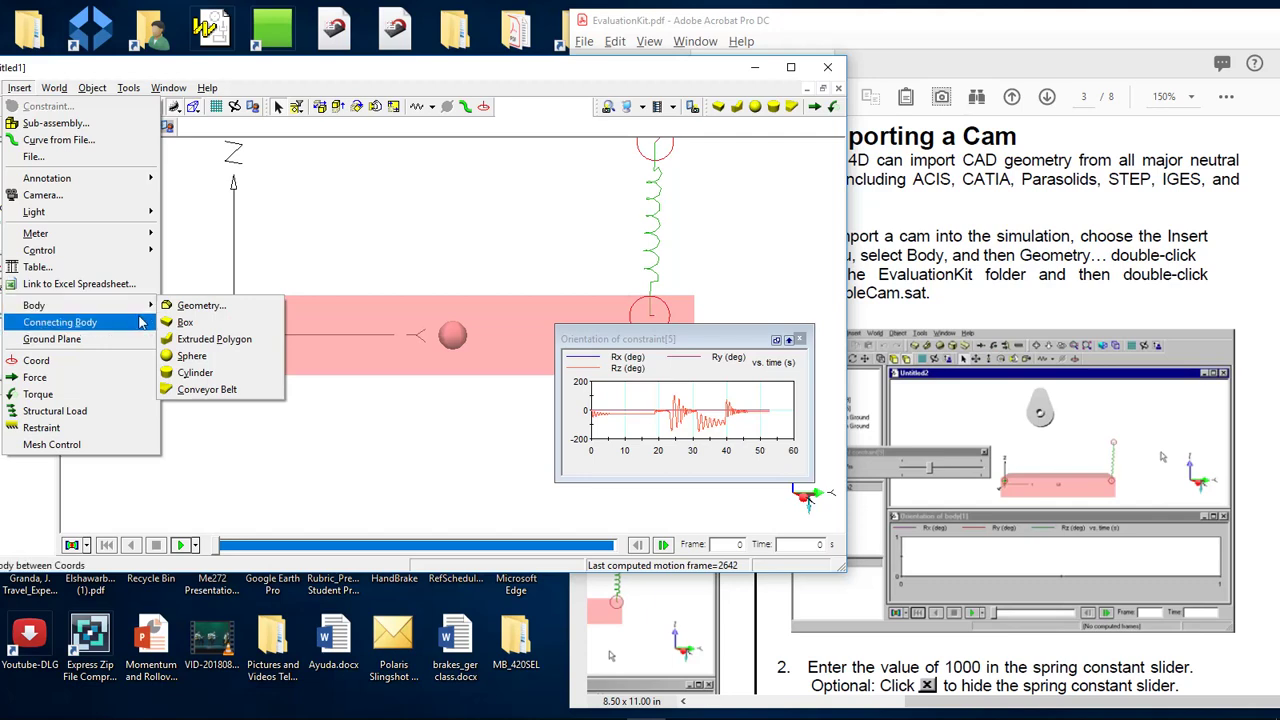
mouse_move(112, 252)
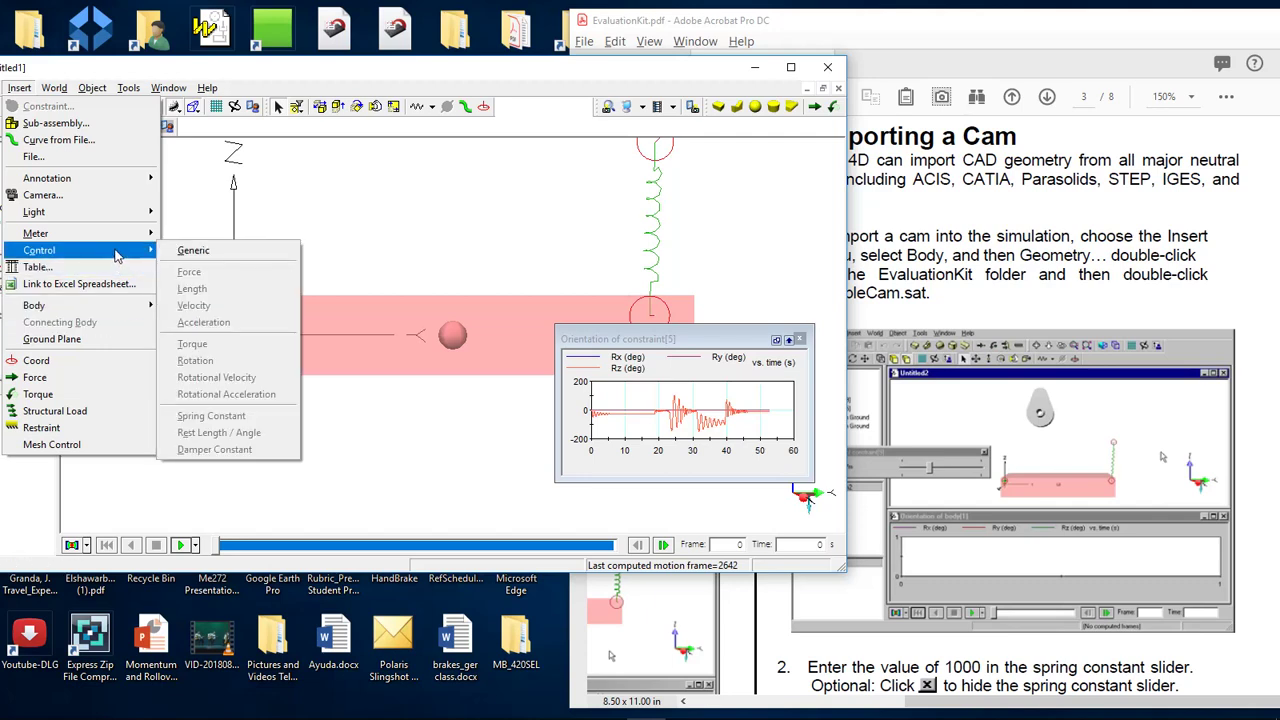
mouse_move(130, 222)
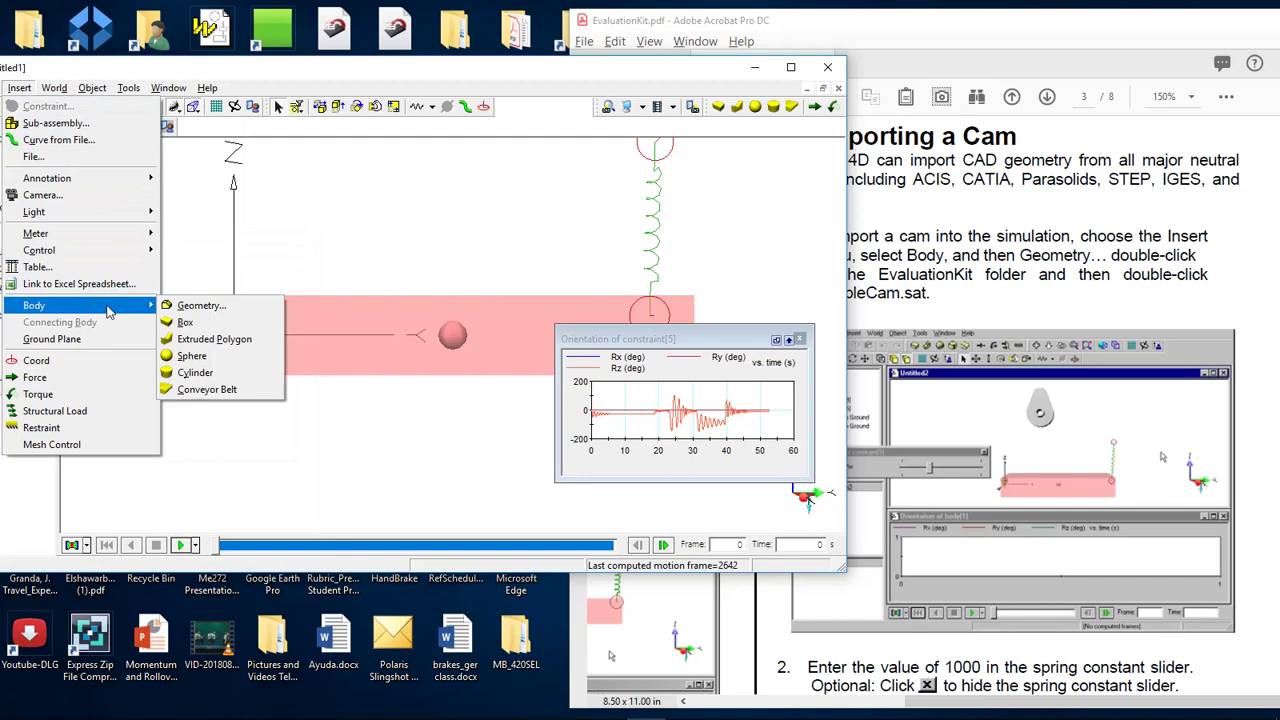
click(200, 305)
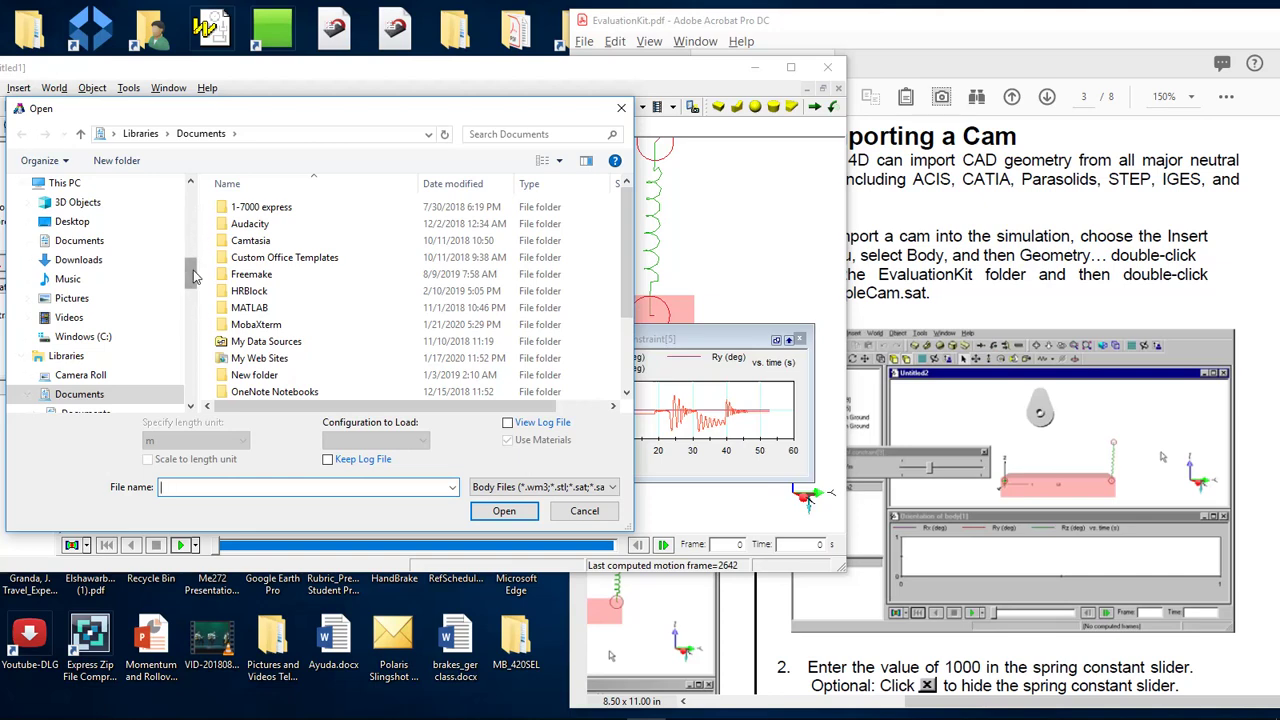
Browse to the Windows (C:) drive and look through its top-level folders for the cam file's location.
scroll(194, 287, down, 2)
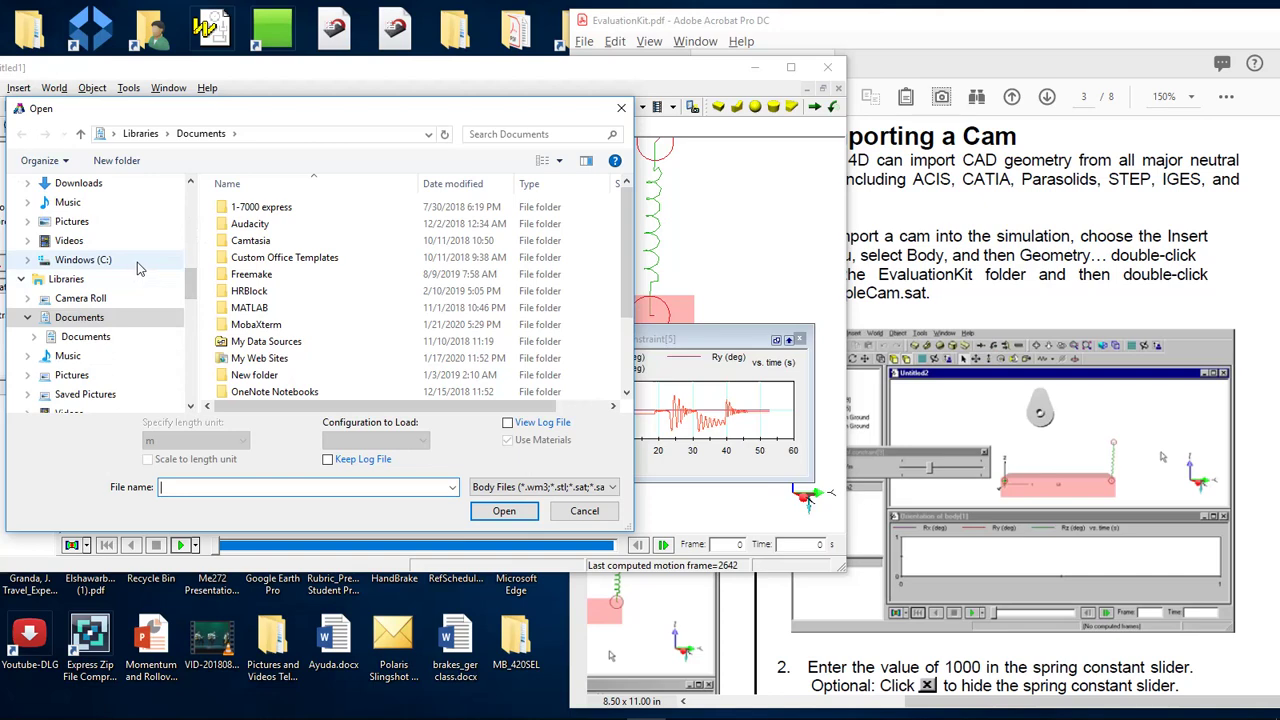
click(84, 260)
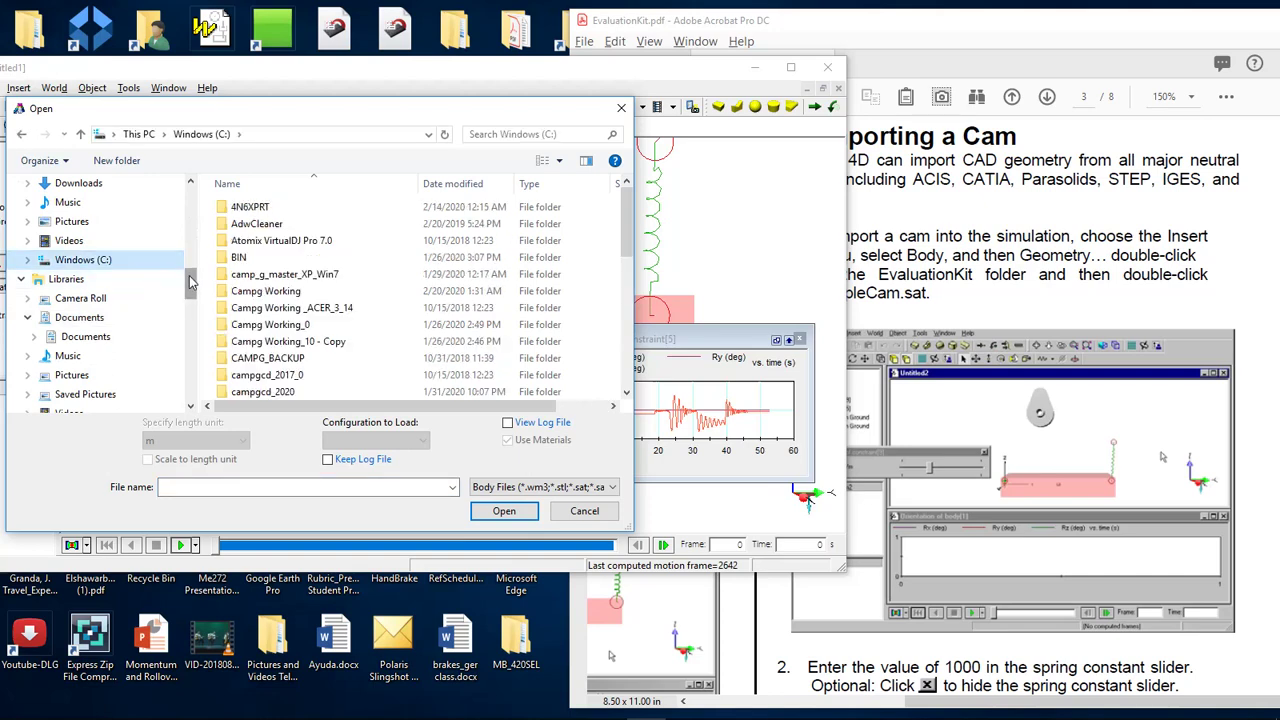
drag(196, 284, 205, 200)
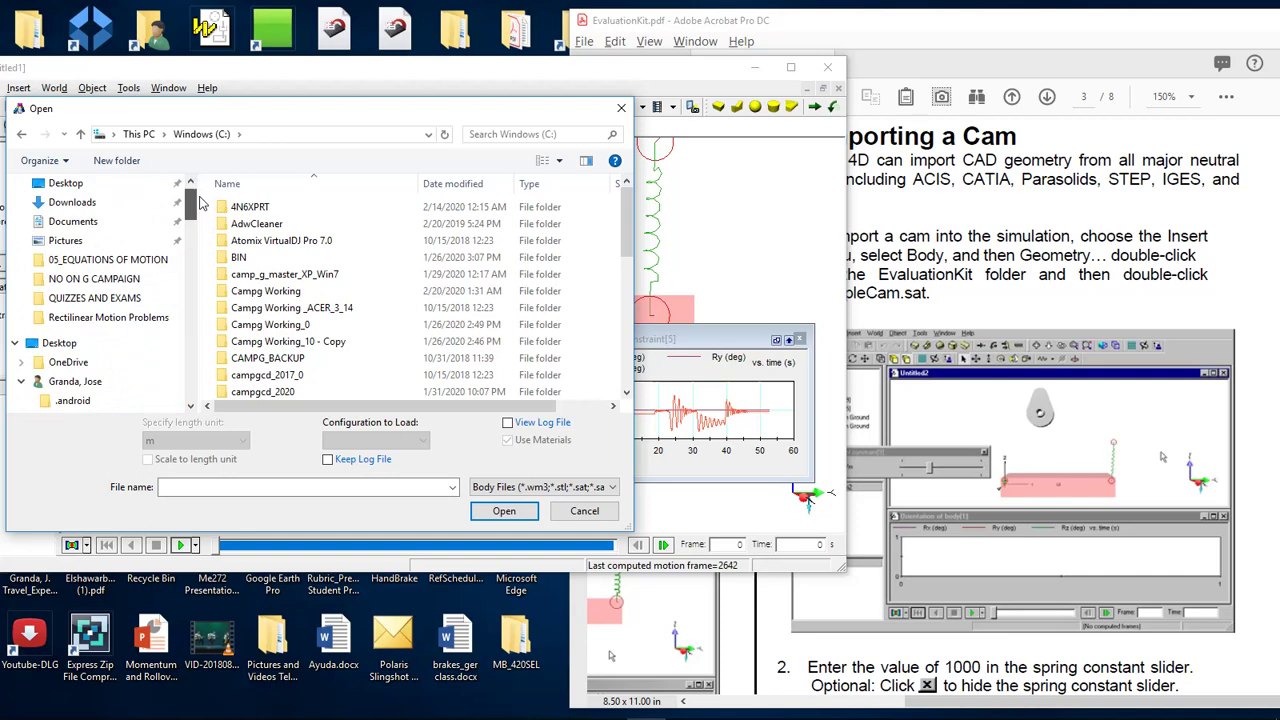
drag(199, 204, 196, 206)
scroll(320, 343, down, 3)
scroll(320, 343, down, 3)
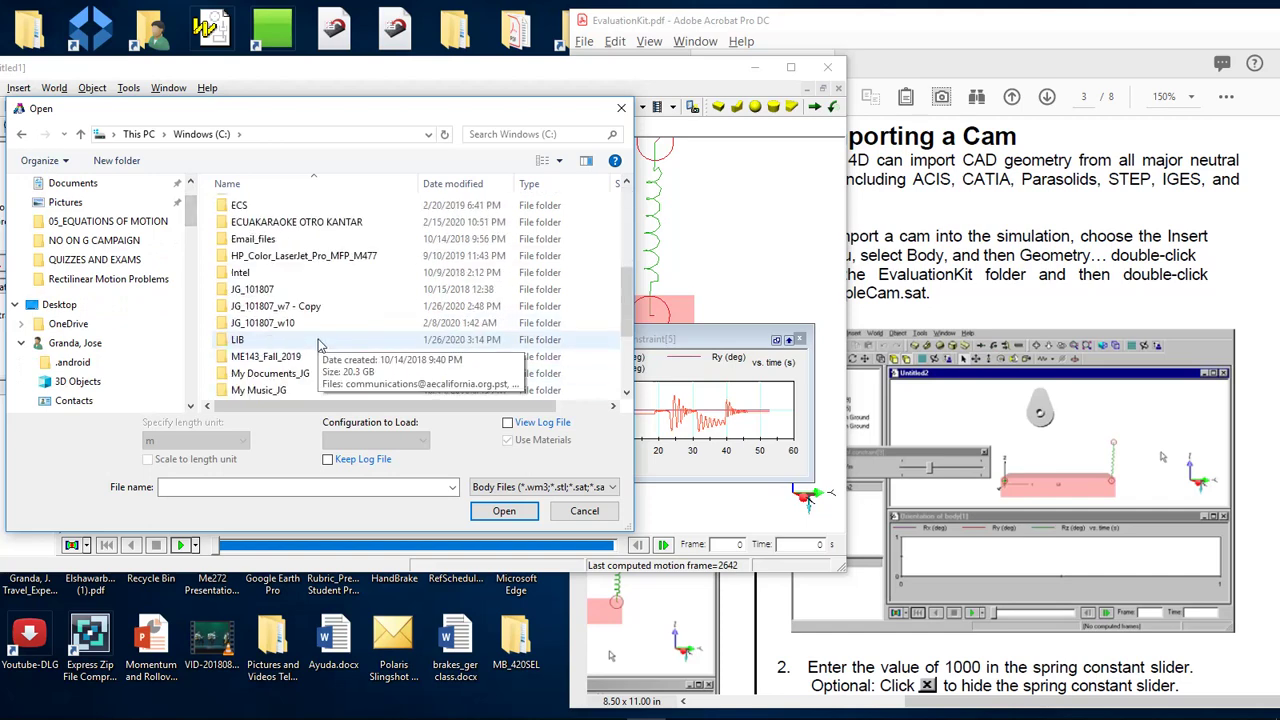
scroll(320, 343, down, 1)
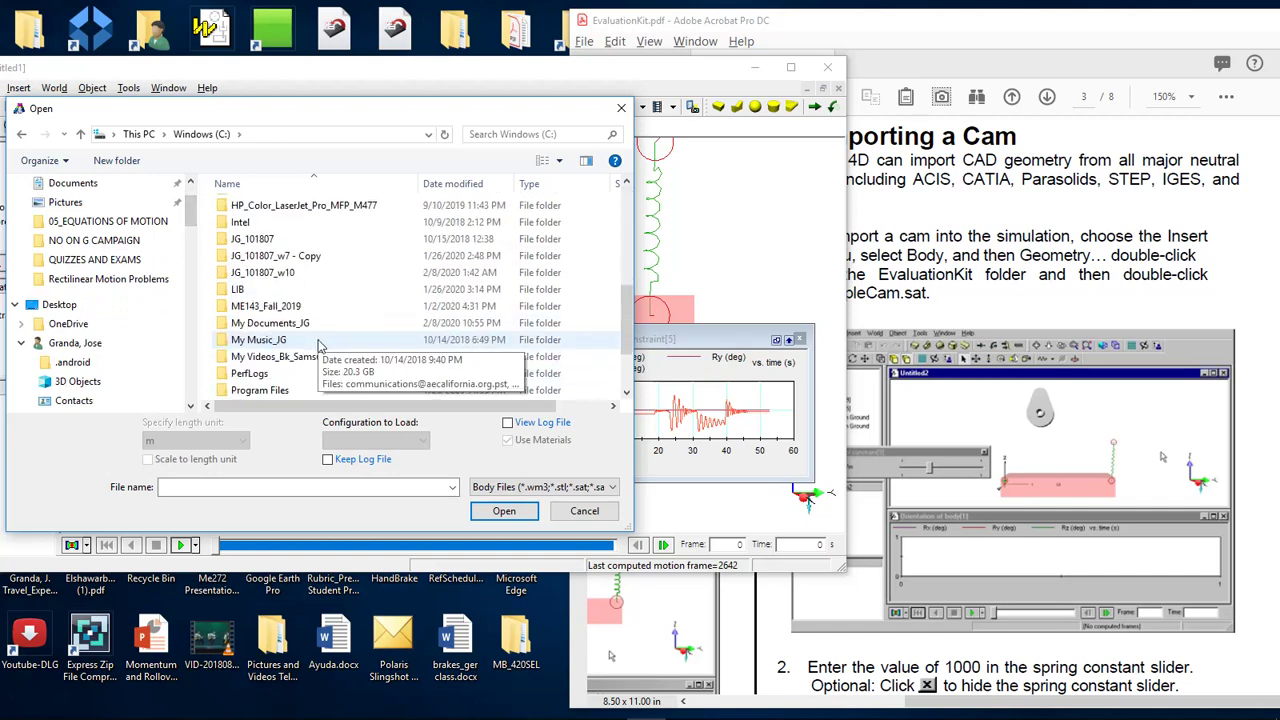
scroll(293, 370, down, 1)
scroll(293, 370, down, 1)
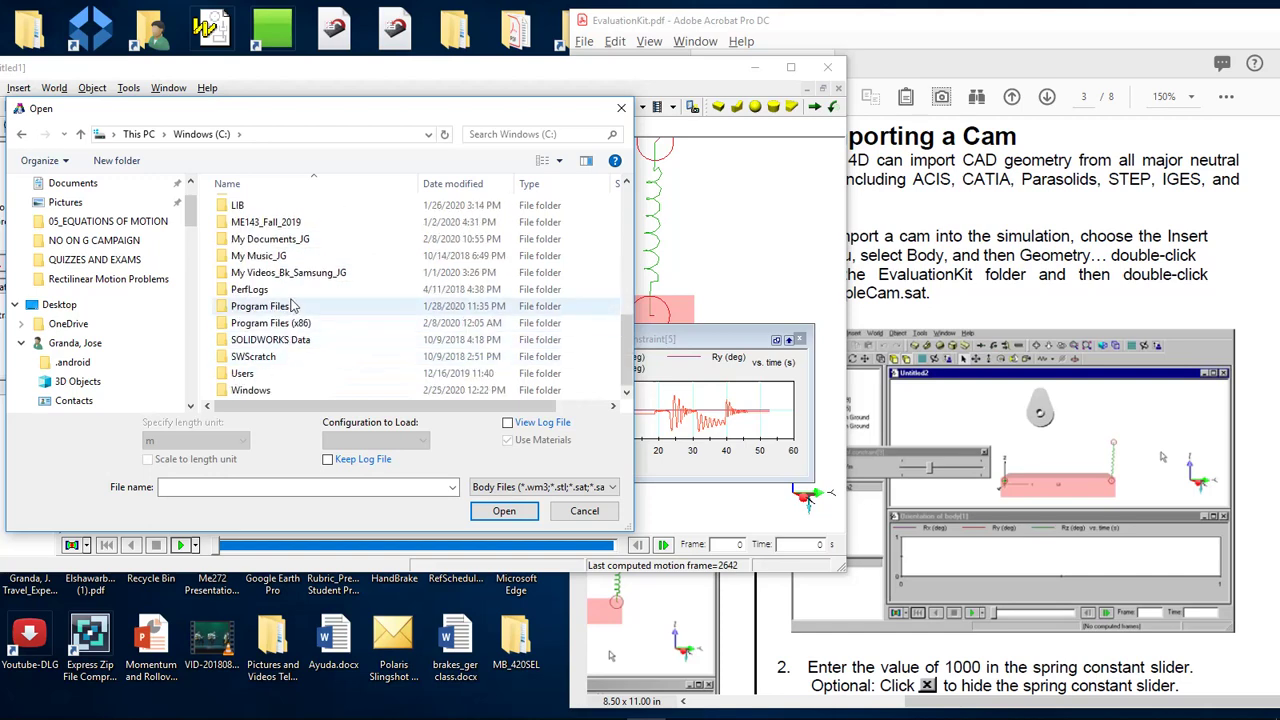
Open the Program Files folder and search its subfolders for the EvaluationKit sample files.
double_click(260, 306)
scroll(310, 340, down, 3)
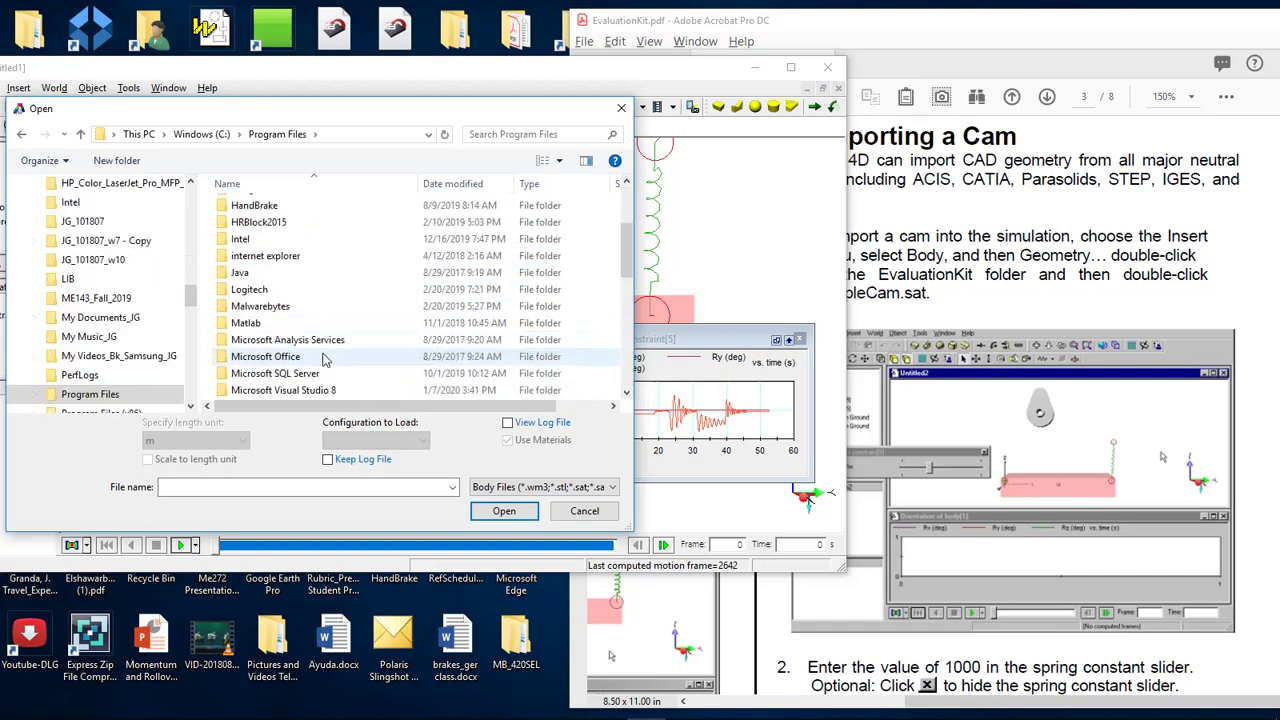
scroll(323, 359, down, 2)
scroll(323, 359, down, 2)
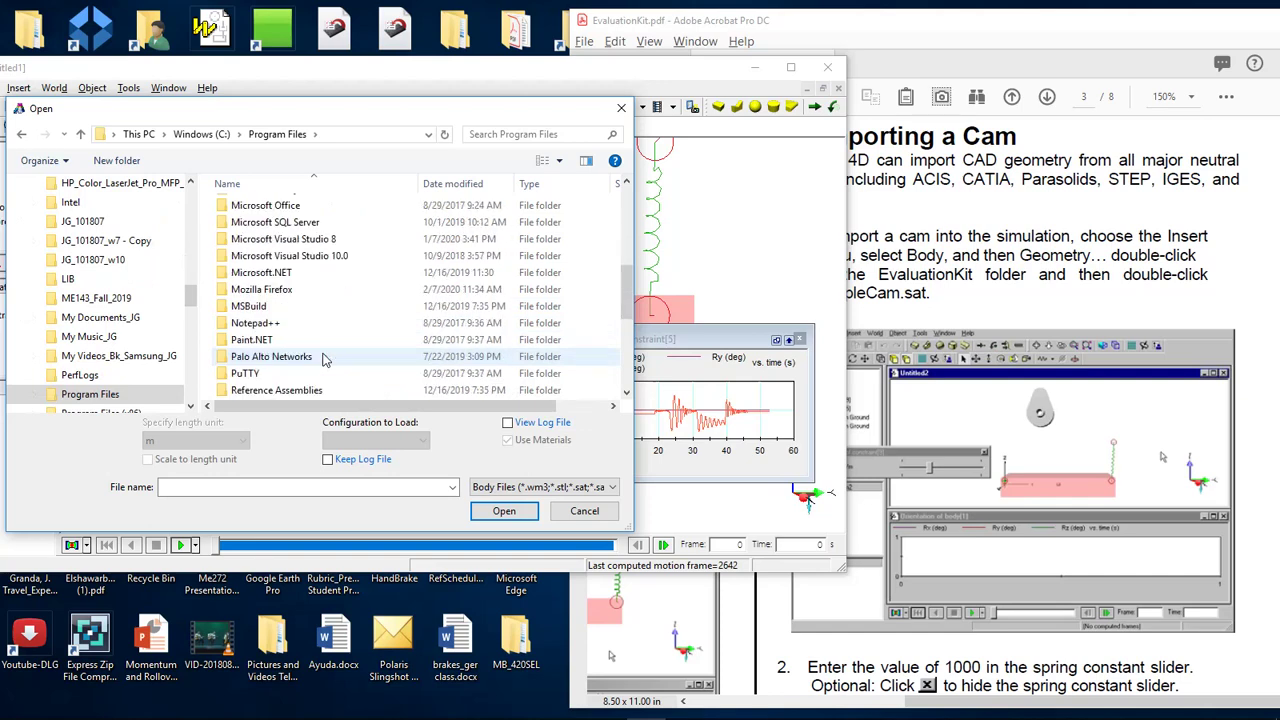
scroll(323, 359, up, 1)
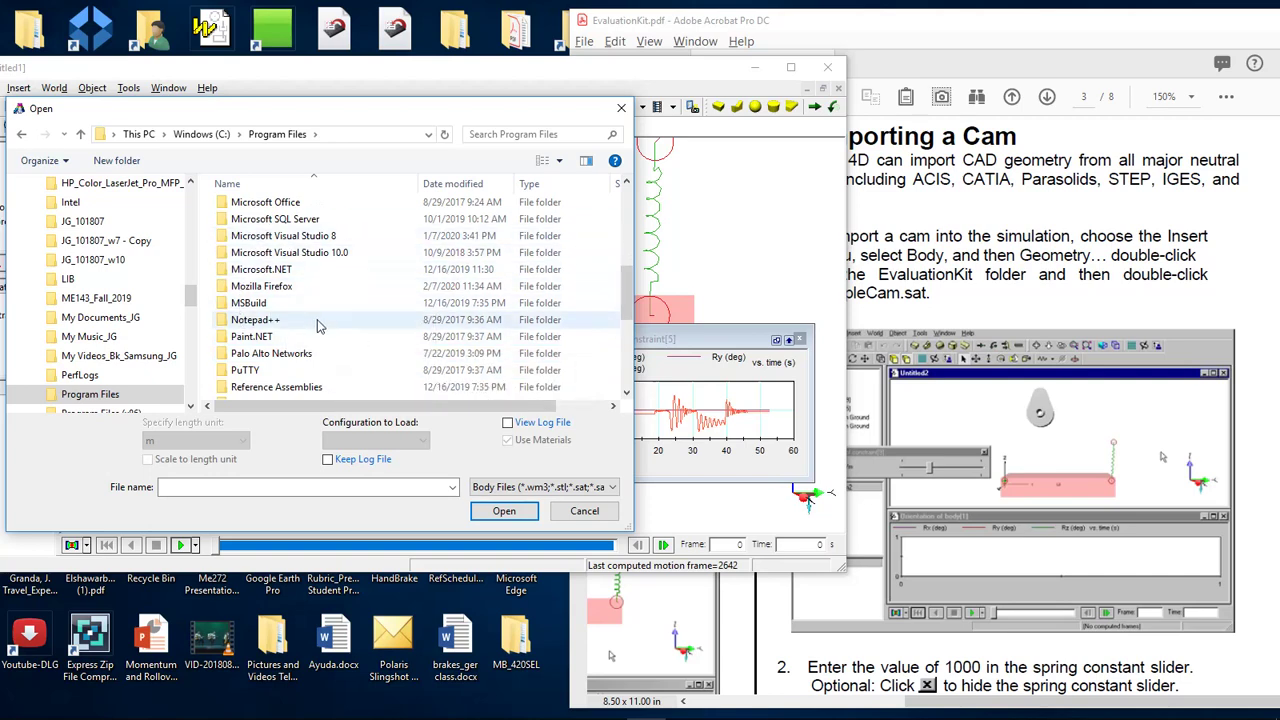
scroll(317, 324, up, 3)
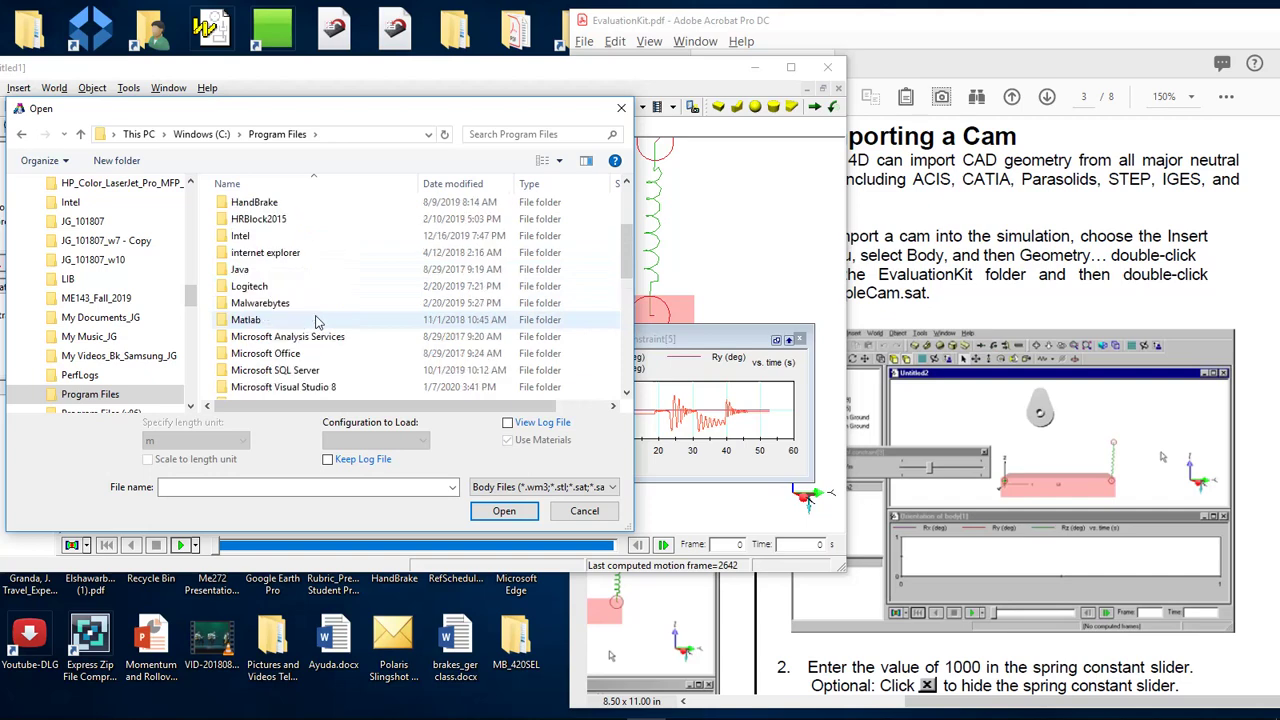
scroll(317, 322, up, 1)
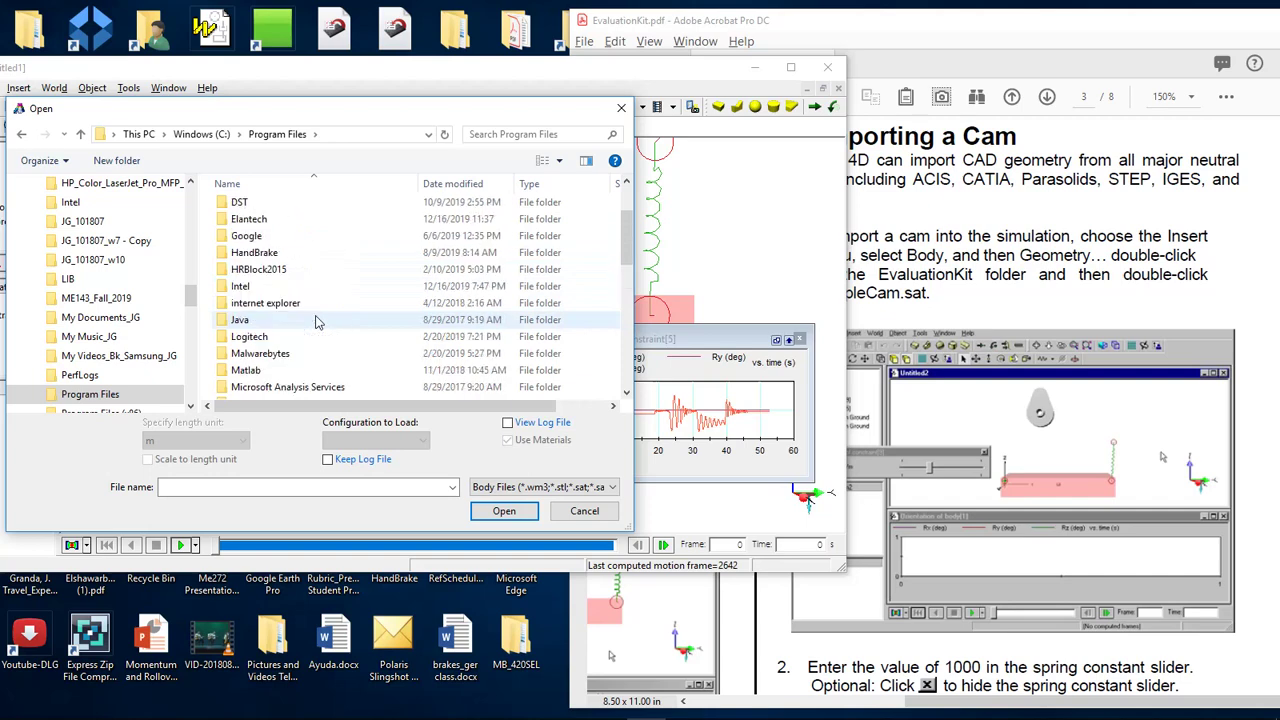
scroll(322, 317, down, 1)
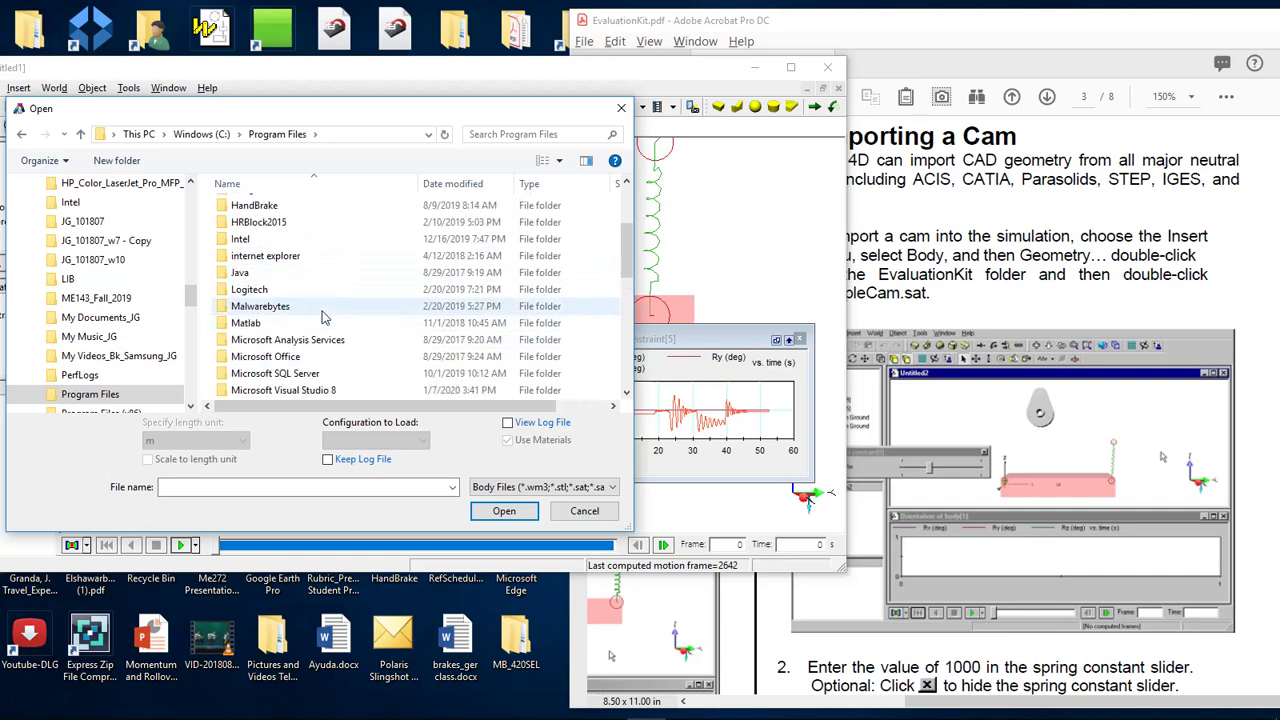
scroll(322, 317, down, 8)
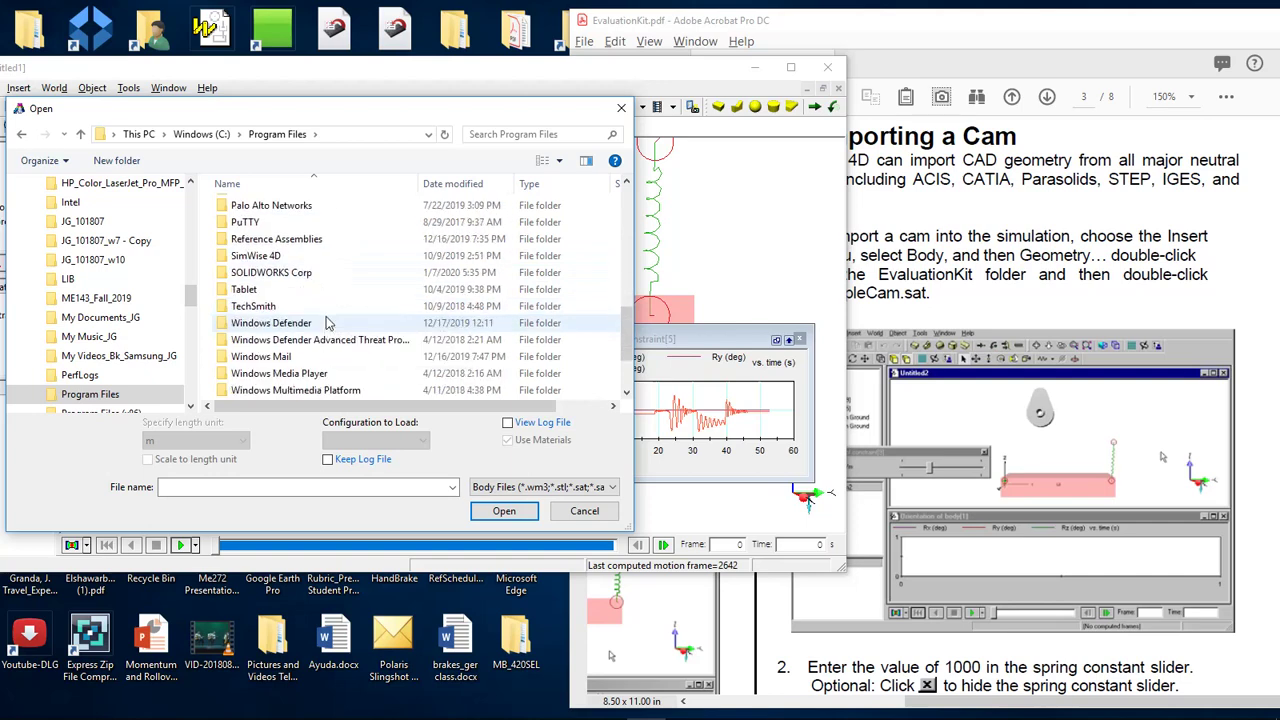
scroll(325, 323, up, 3)
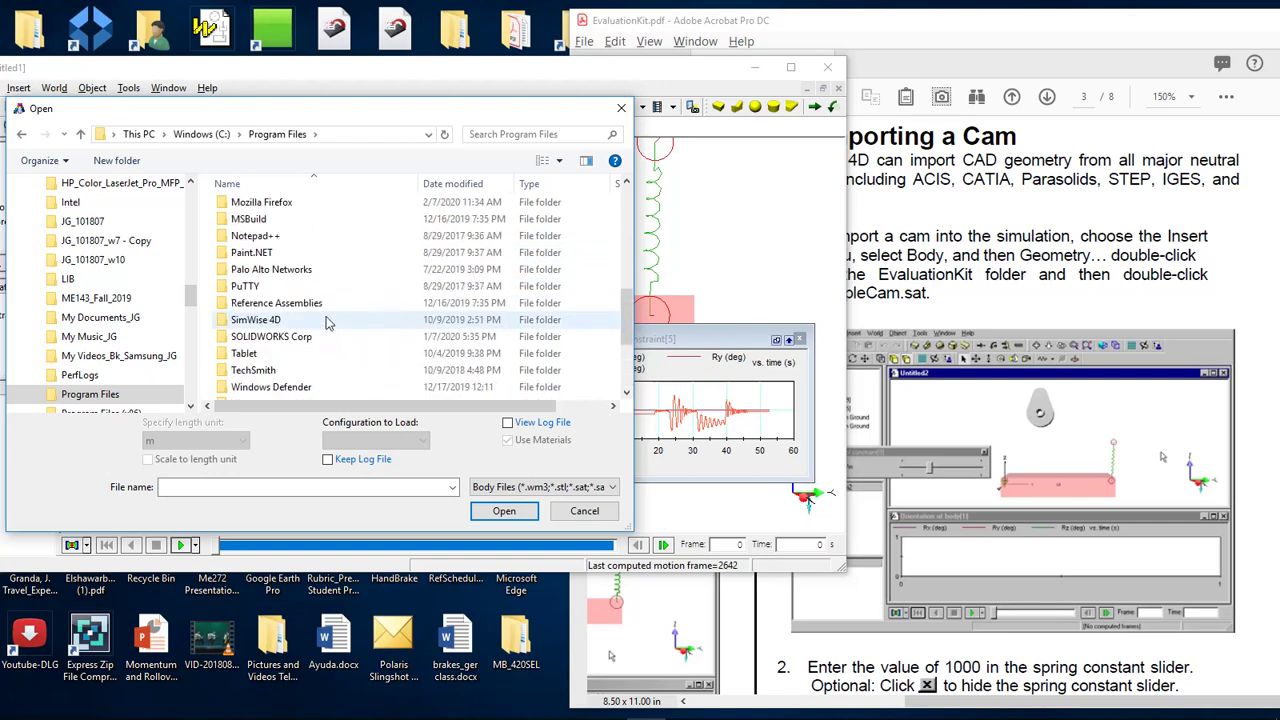
scroll(325, 322, up, 1)
scroll(325, 322, down, 2)
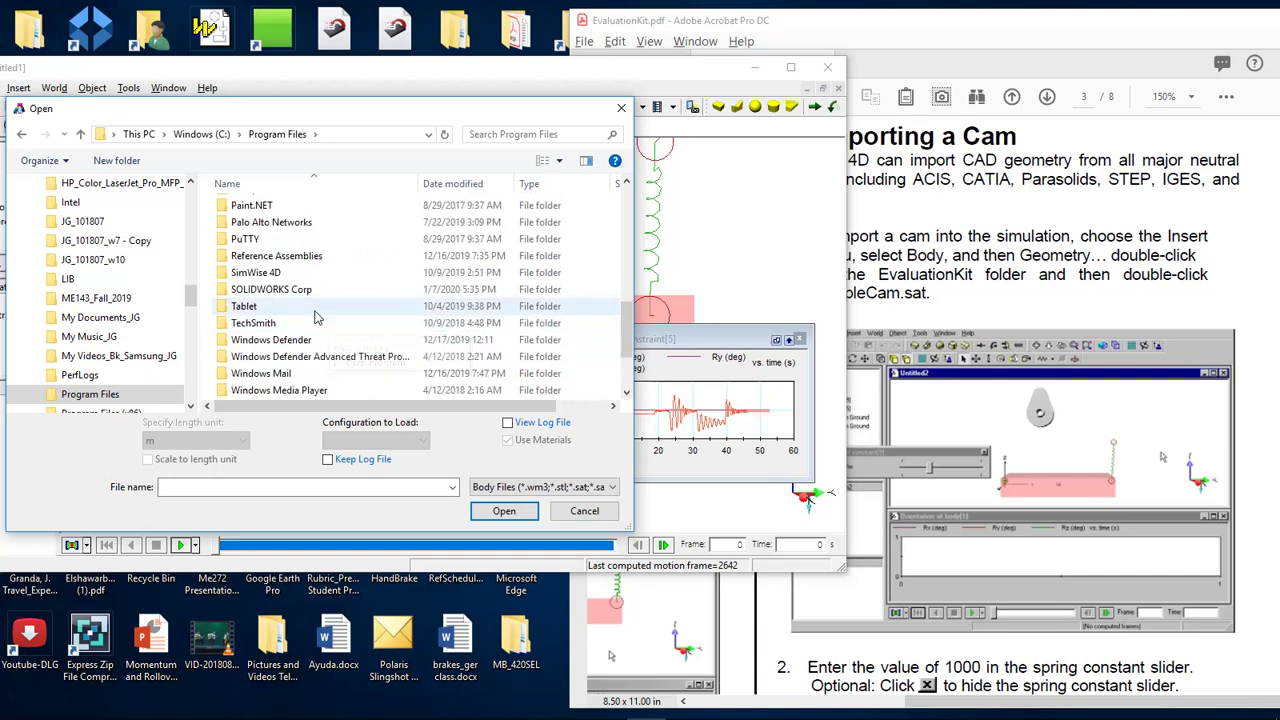
Return to the C: drive and search Program Files (x86), including its SimWise Training folder, for the EvaluationKit folder.
click(23, 138)
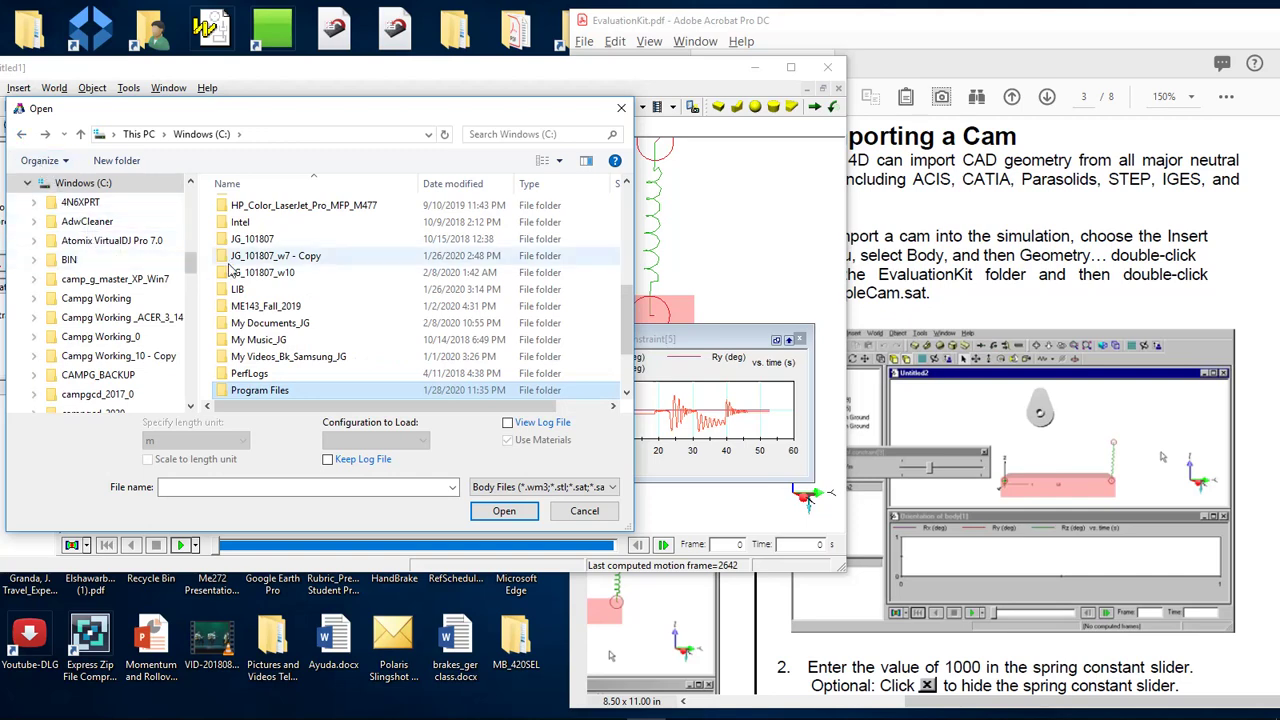
scroll(341, 370, down, 2)
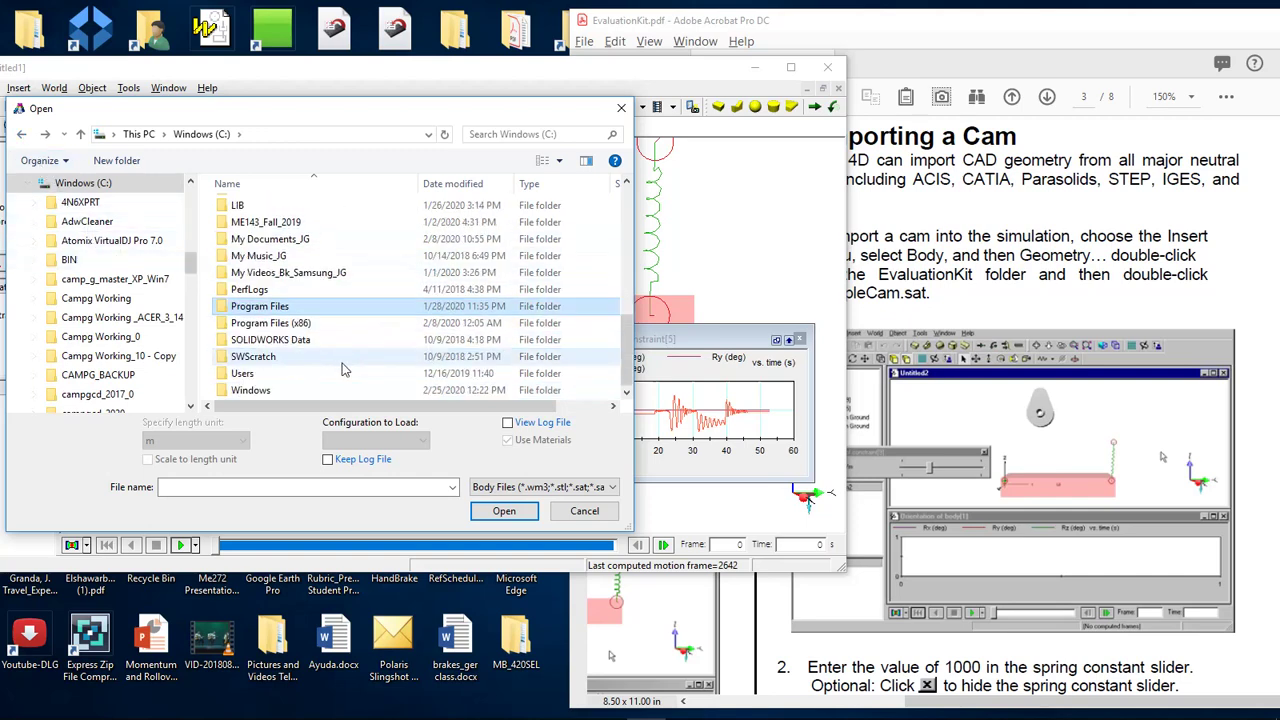
double_click(276, 322)
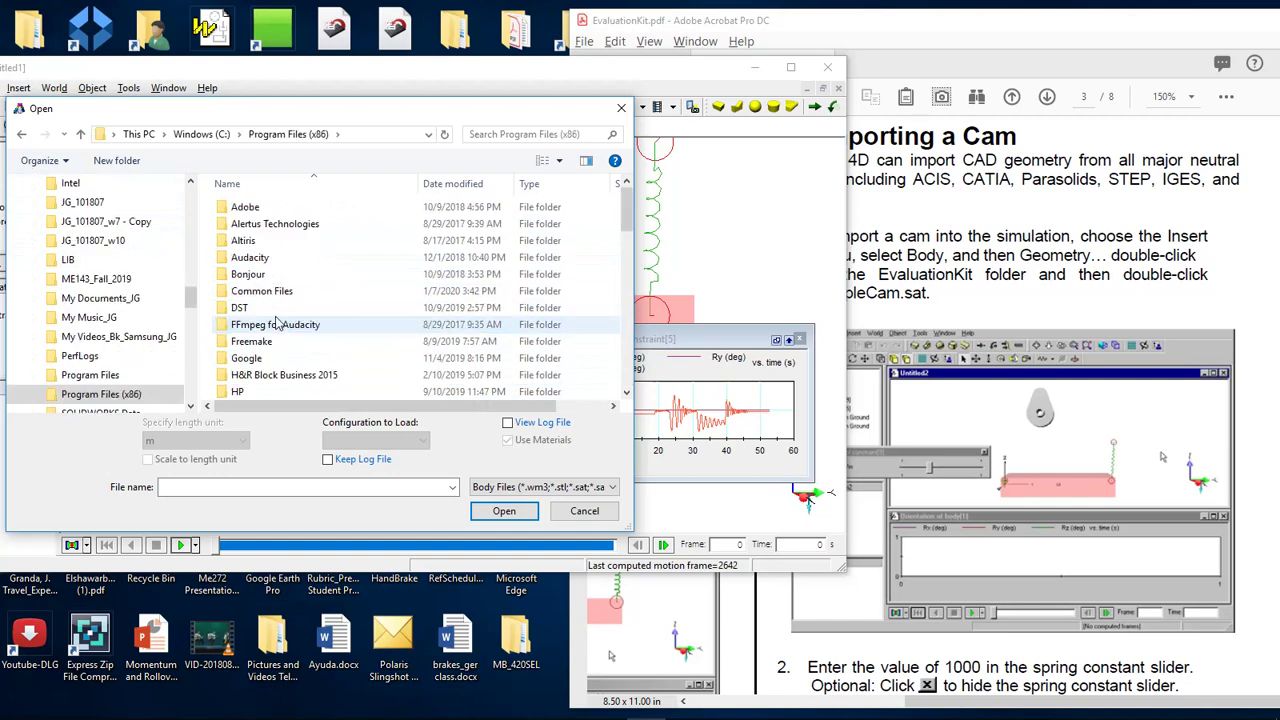
scroll(283, 292, down, 6)
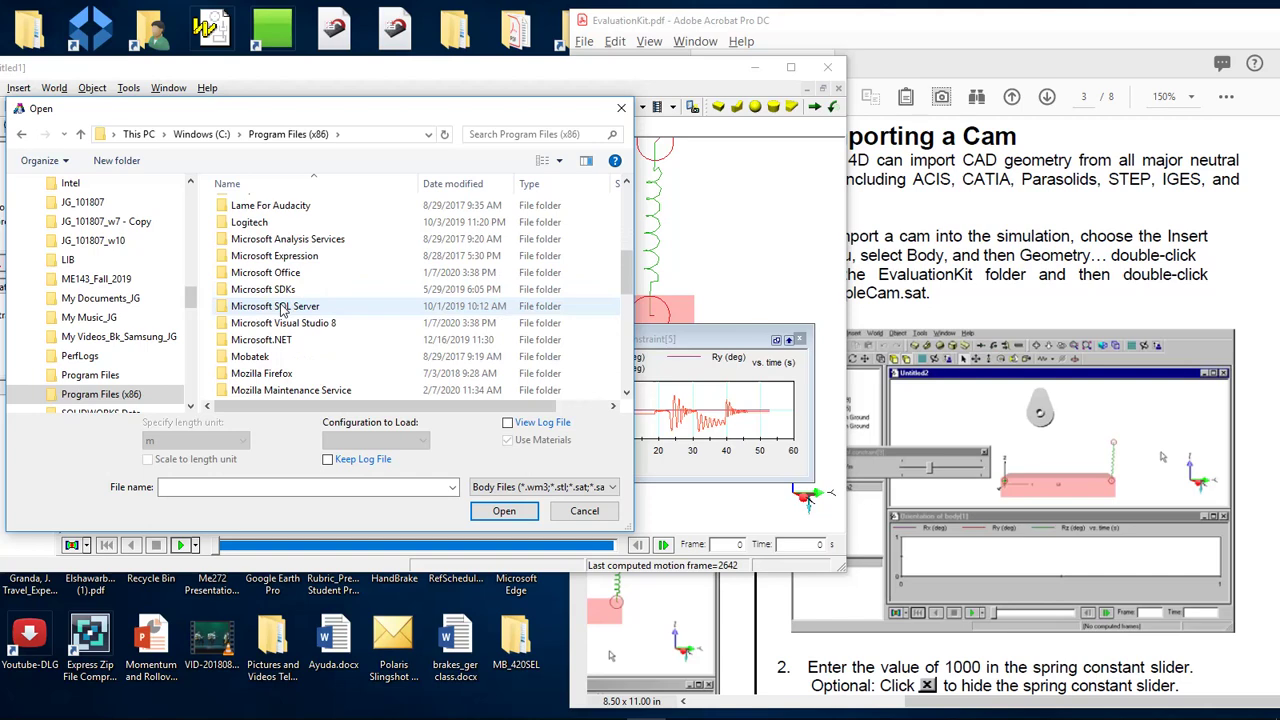
scroll(281, 311, down, 1)
scroll(281, 309, down, 1)
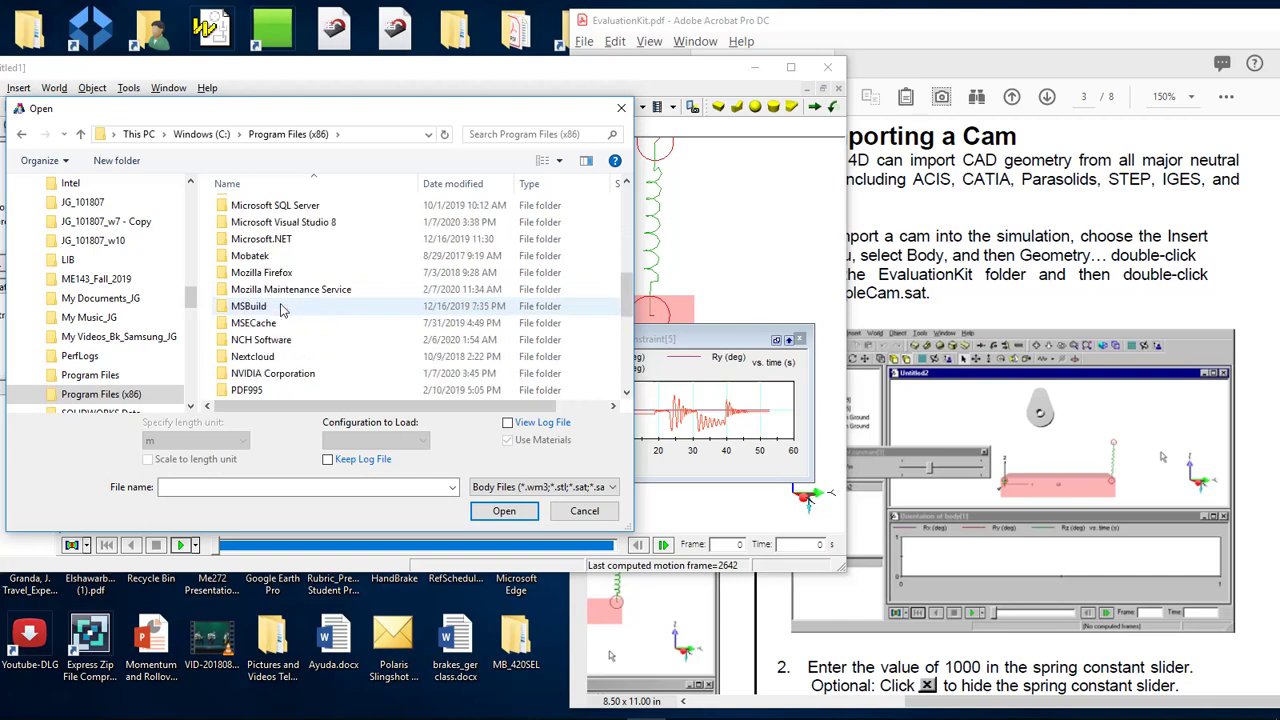
scroll(281, 311, down, 3)
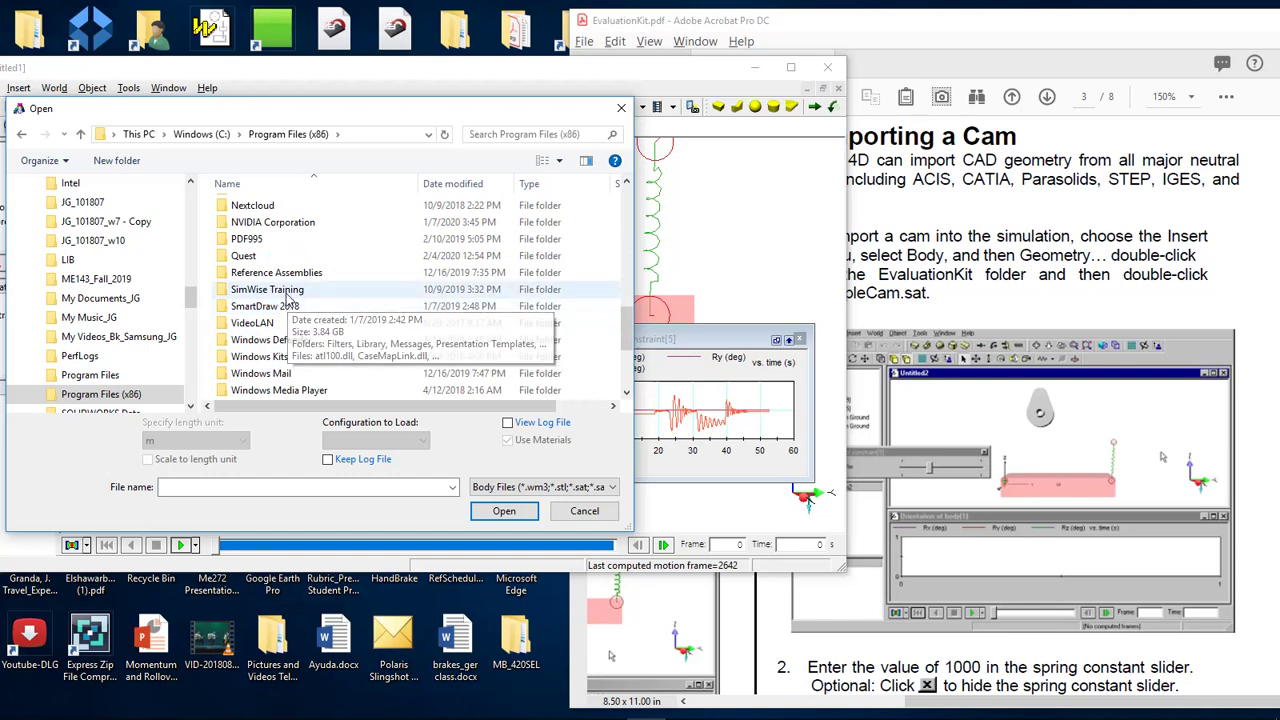
scroll(291, 295, down, 3)
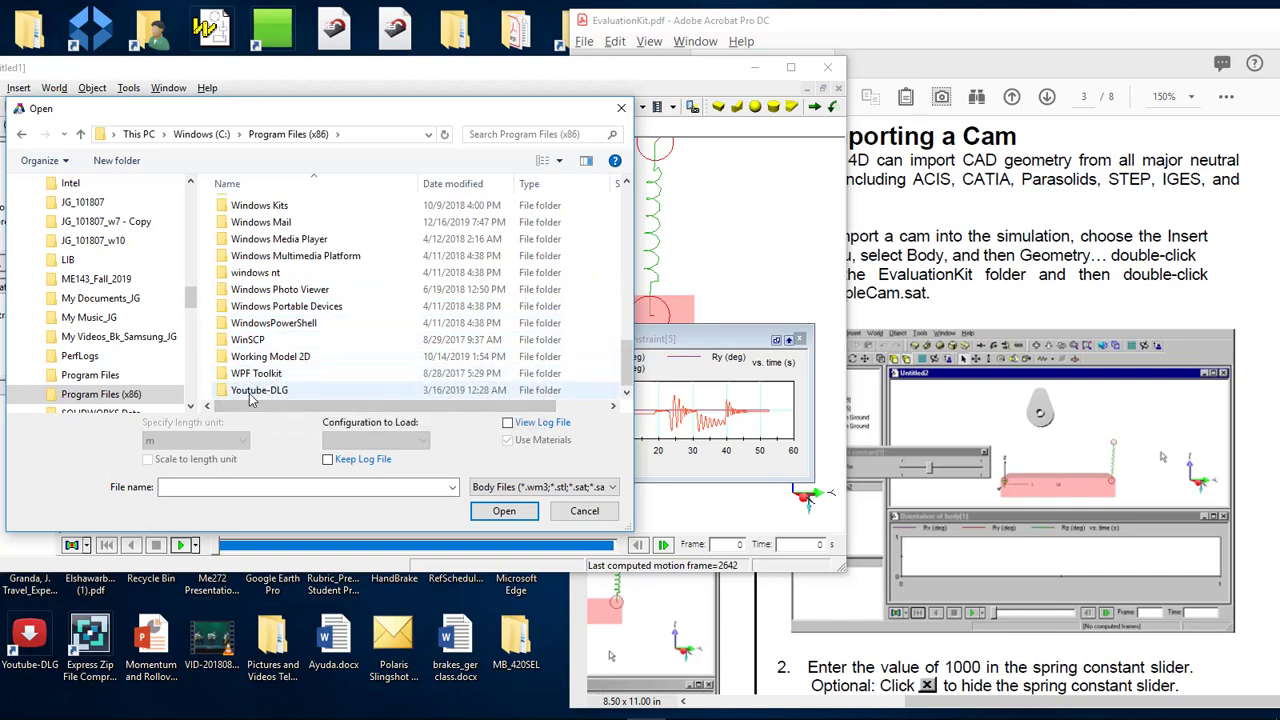
scroll(255, 362, up, 2)
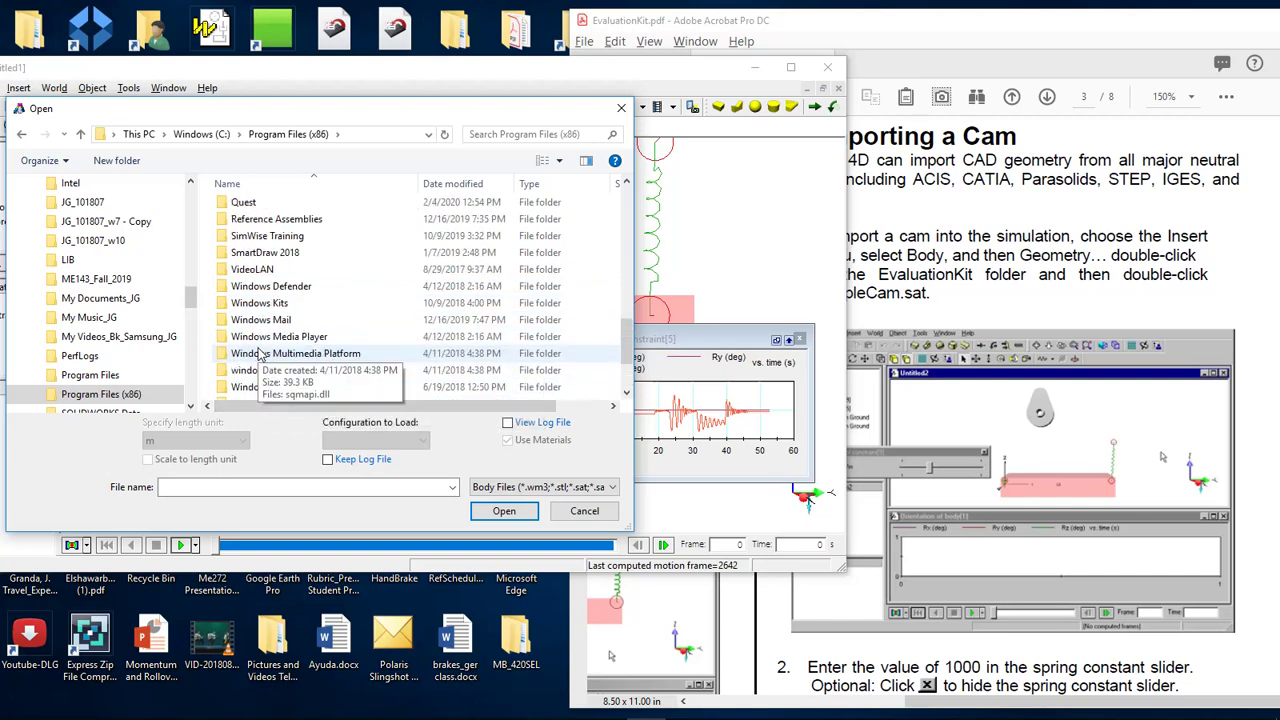
scroll(240, 290, up, 1)
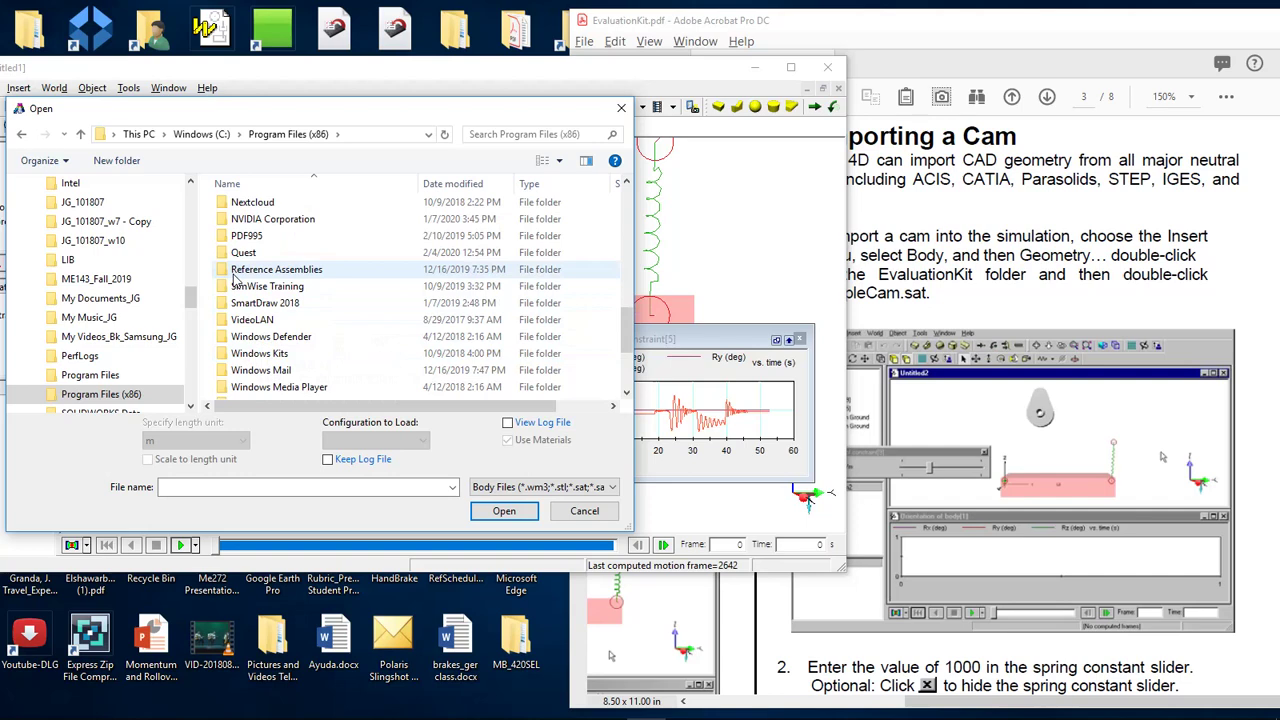
double_click(291, 290)
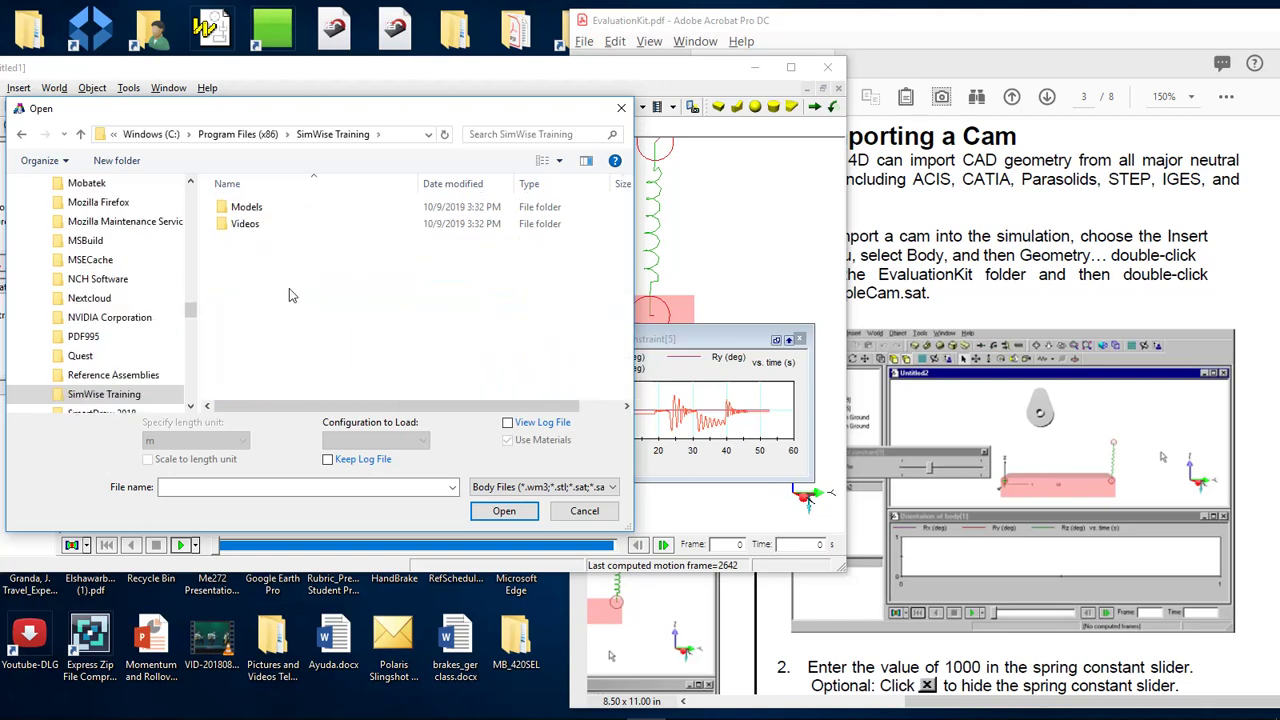
click(82, 135)
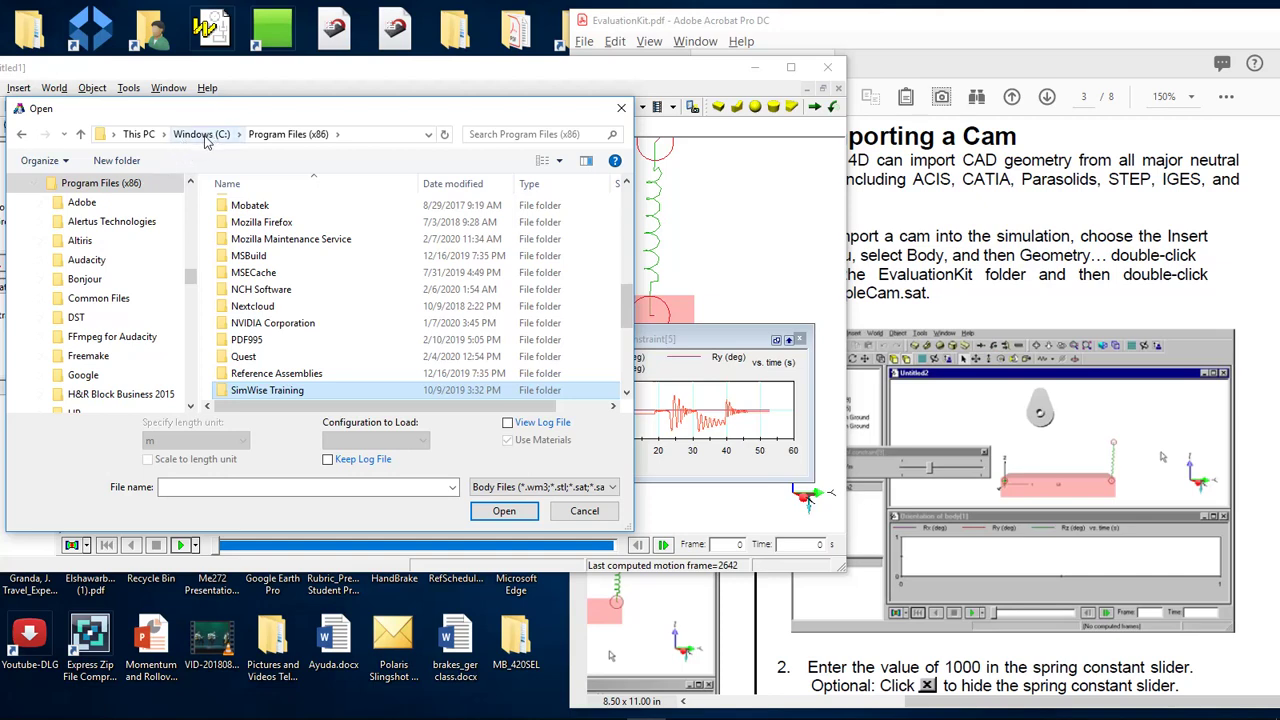
Go to the network location \\voyager and open its Temp folder.
click(351, 134)
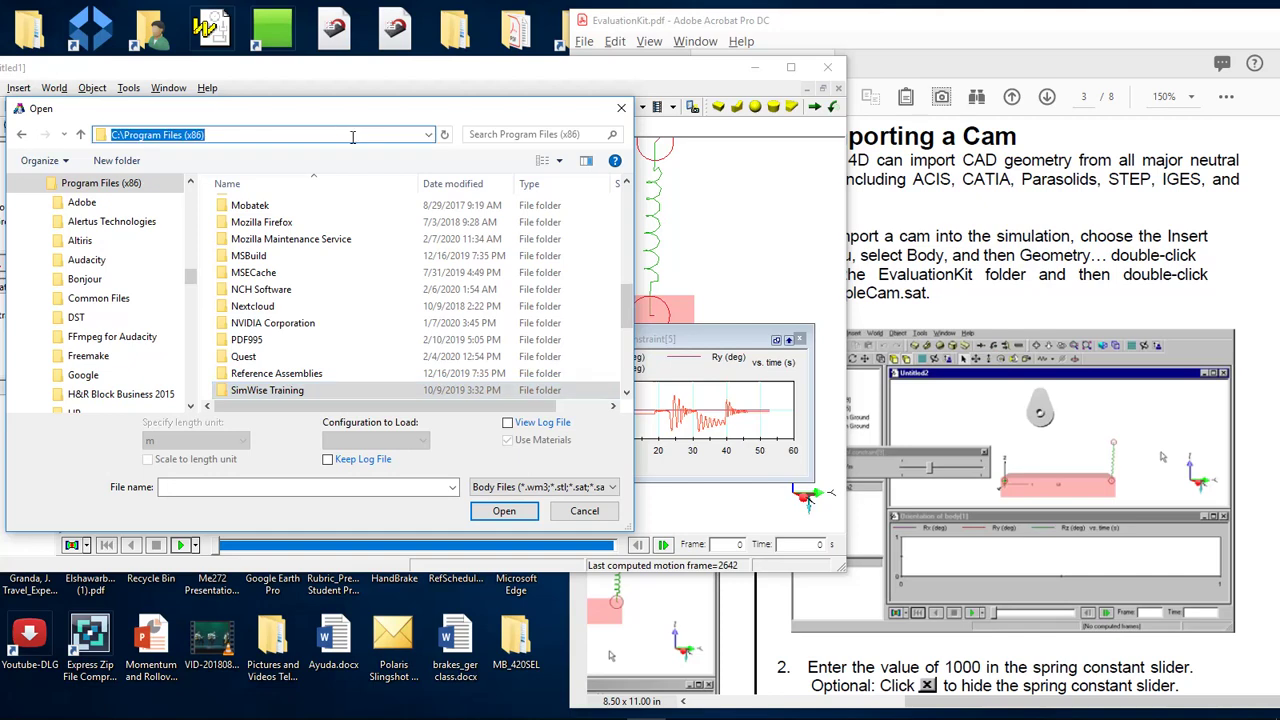
text(\\)
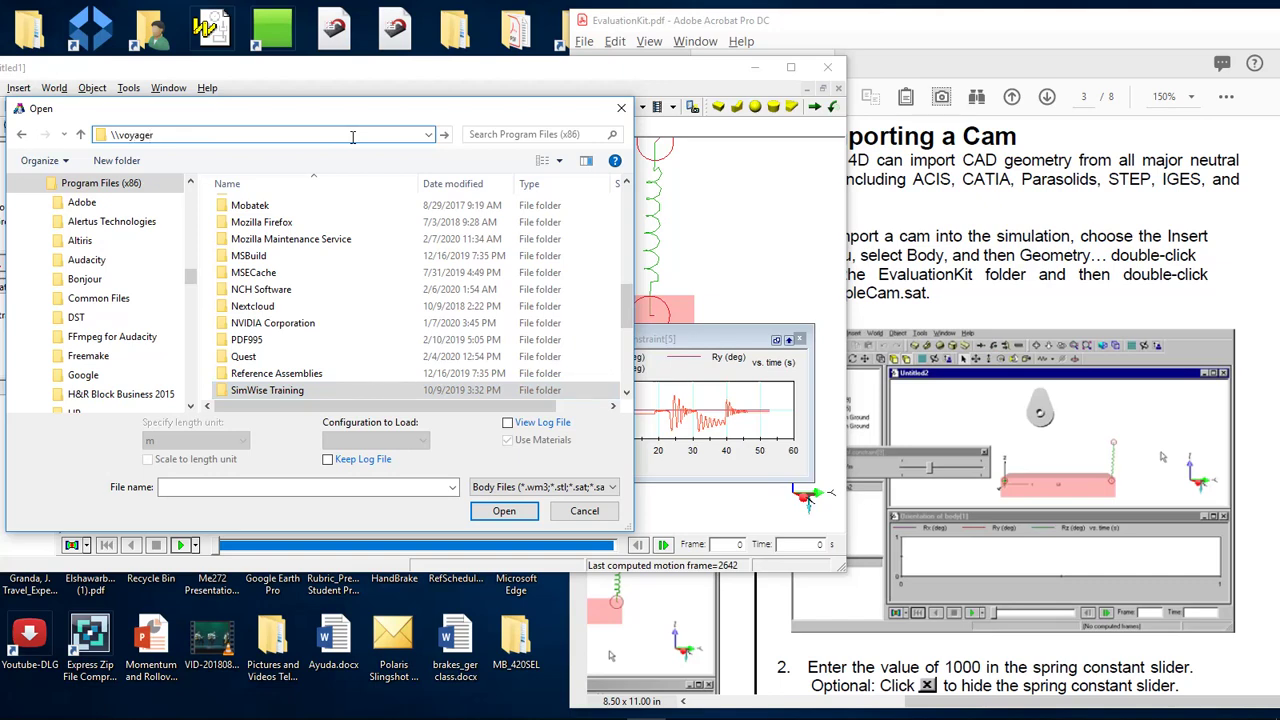
text(voyager)
key(Return)
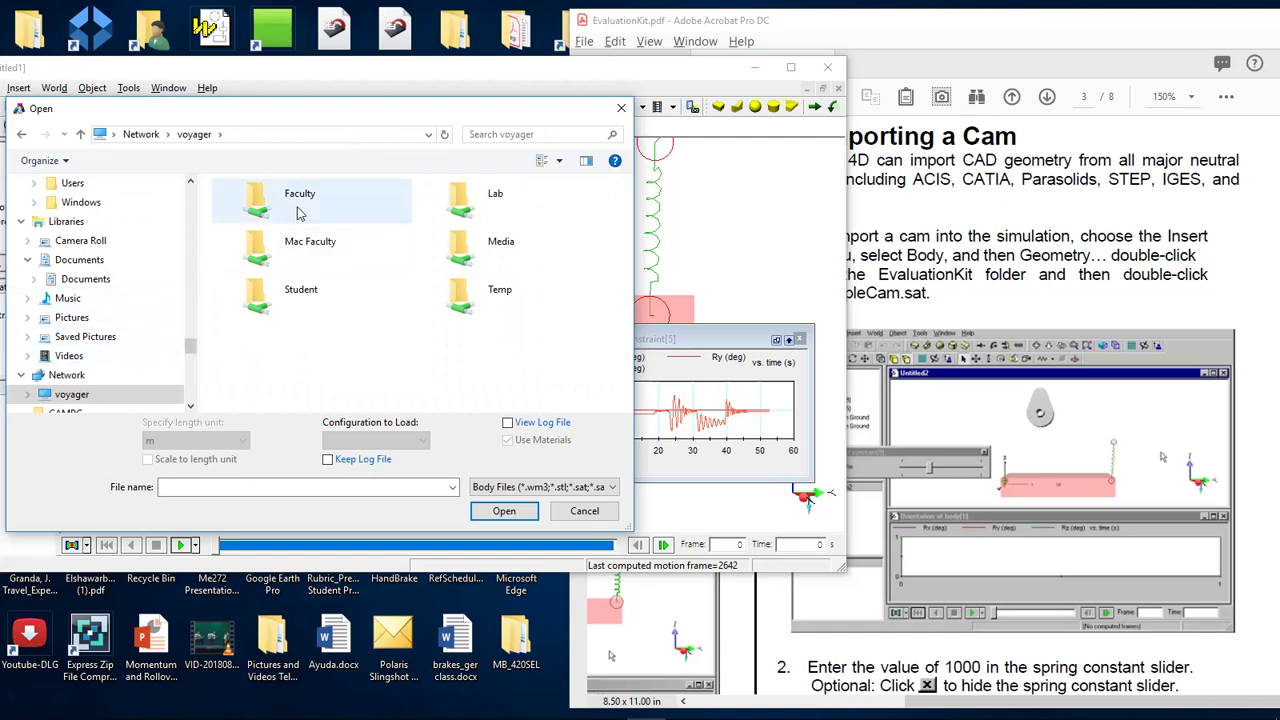
click(498, 293)
double_click(498, 293)
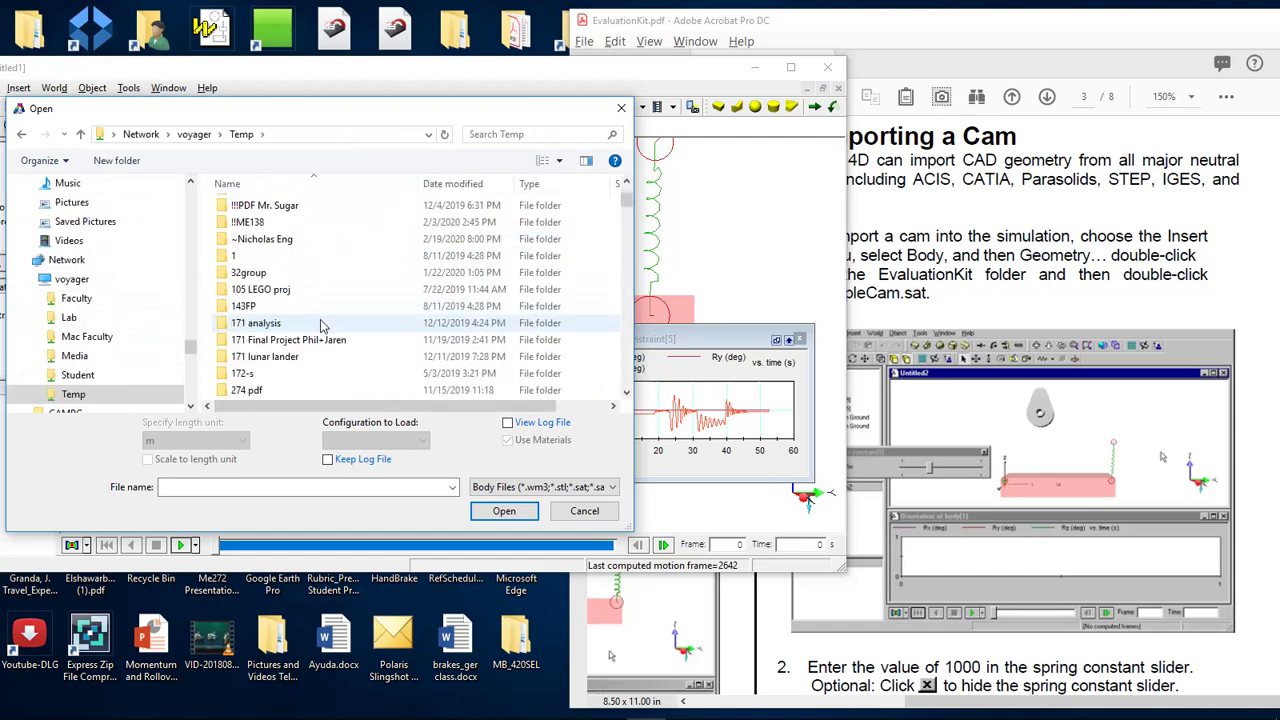
Find the ME240_SPRING_2020 course folder within Temp and open it.
scroll(322, 337, down, 5)
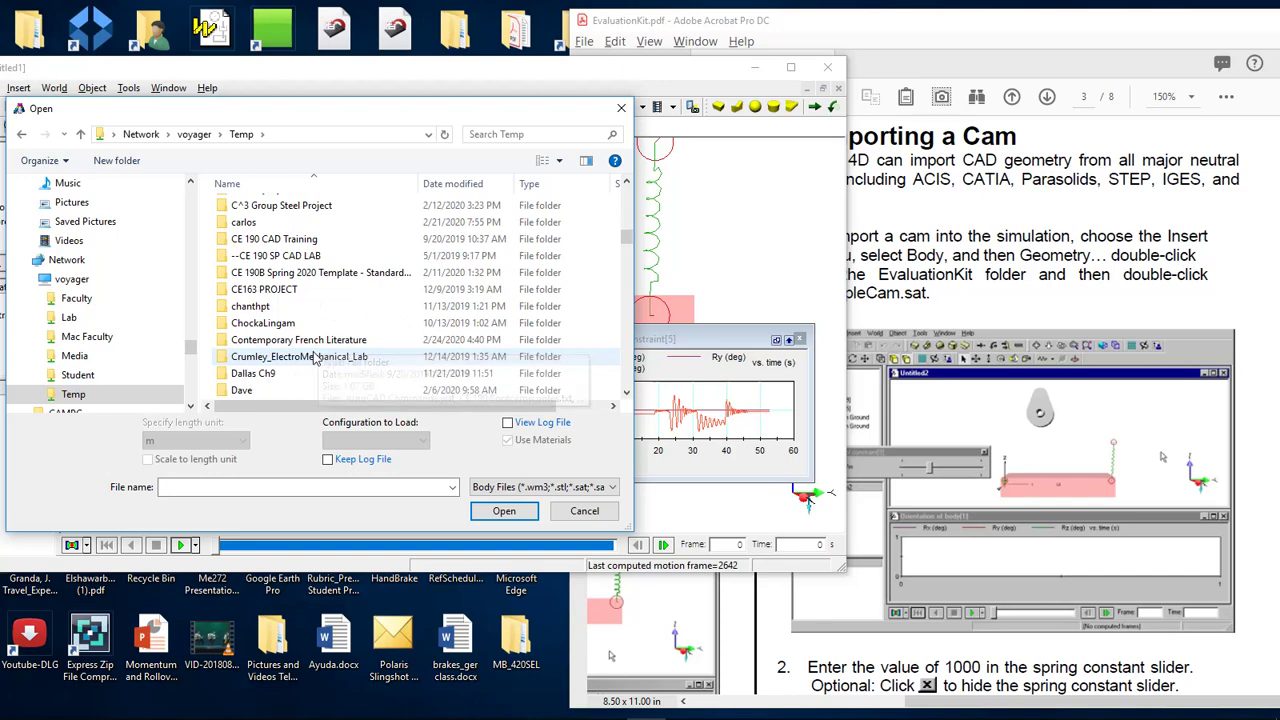
scroll(314, 358, up, 1)
scroll(314, 358, down, 12)
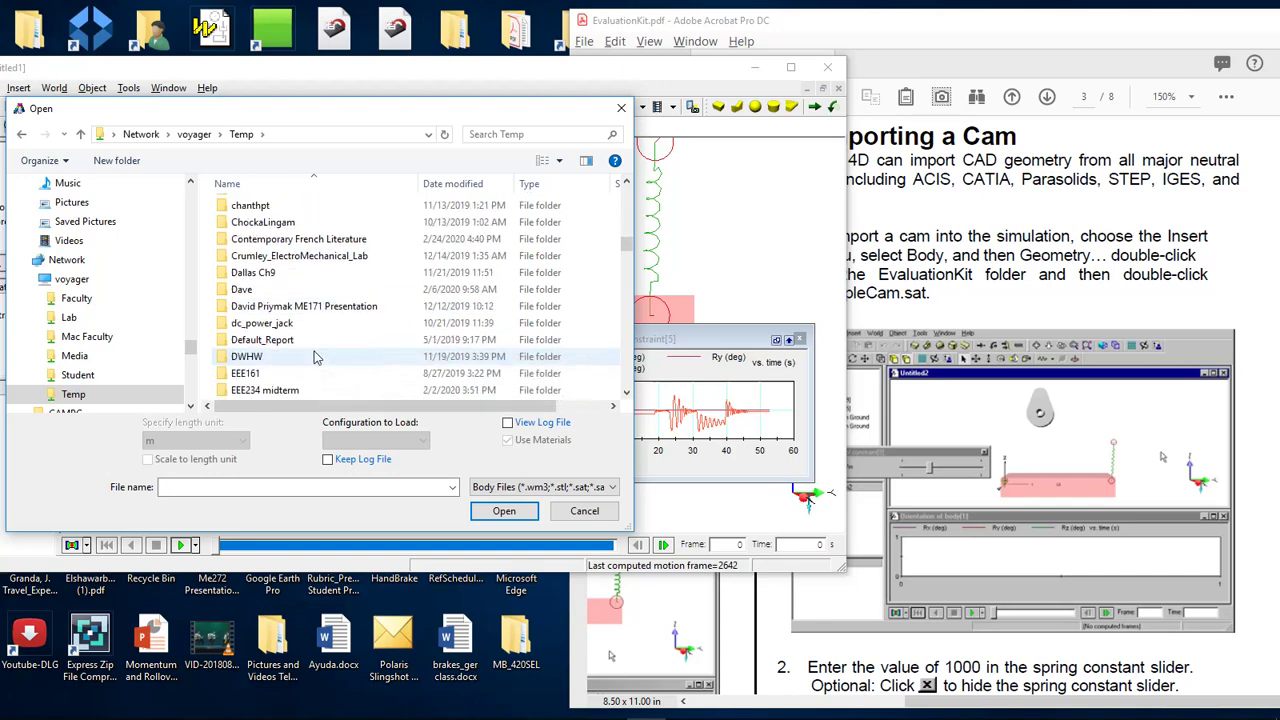
scroll(322, 358, down, 12)
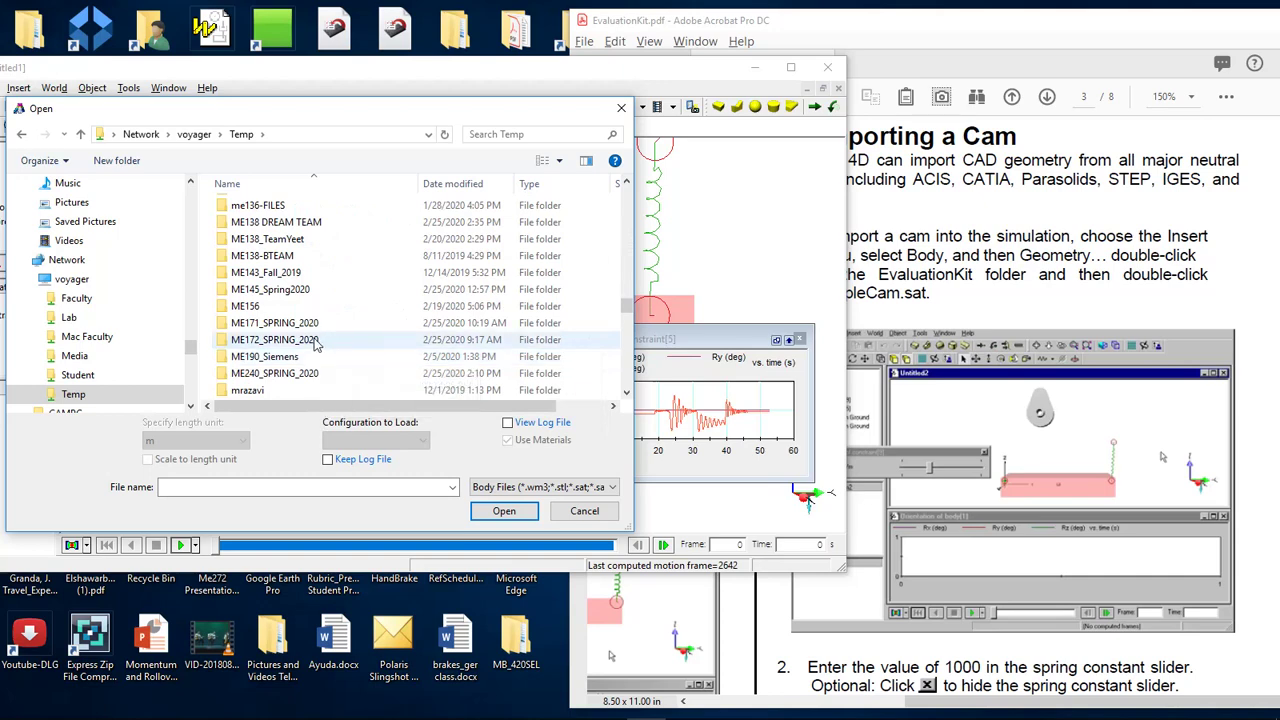
click(302, 376)
double_click(304, 376)
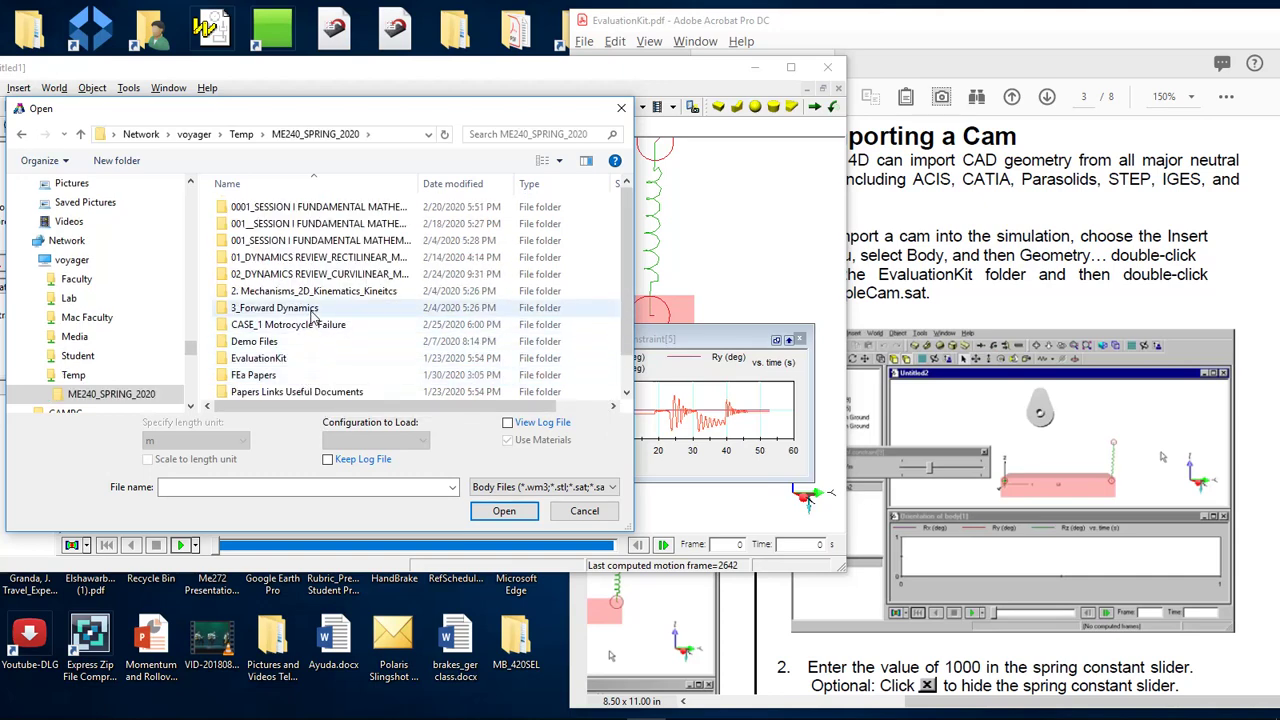
Open the EvaluationKit folder and import SampleCam.sat as a body in the simulation.
scroll(313, 316, down, 1)
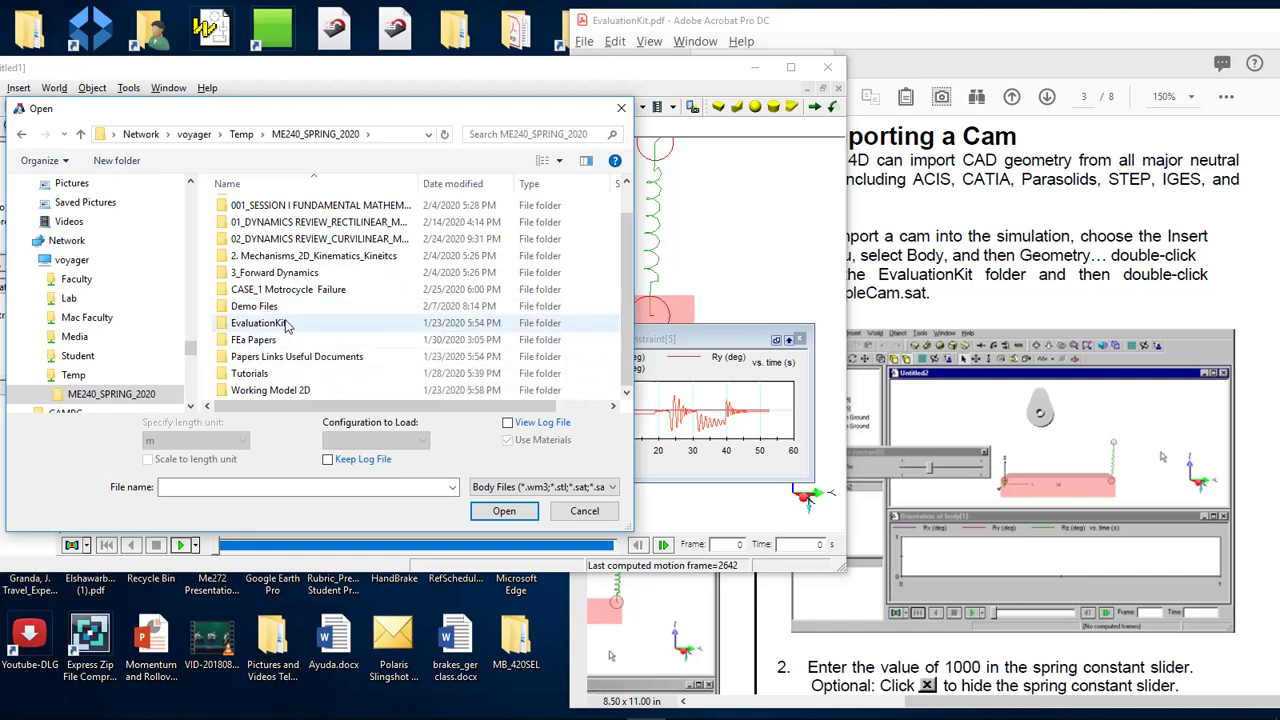
double_click(285, 324)
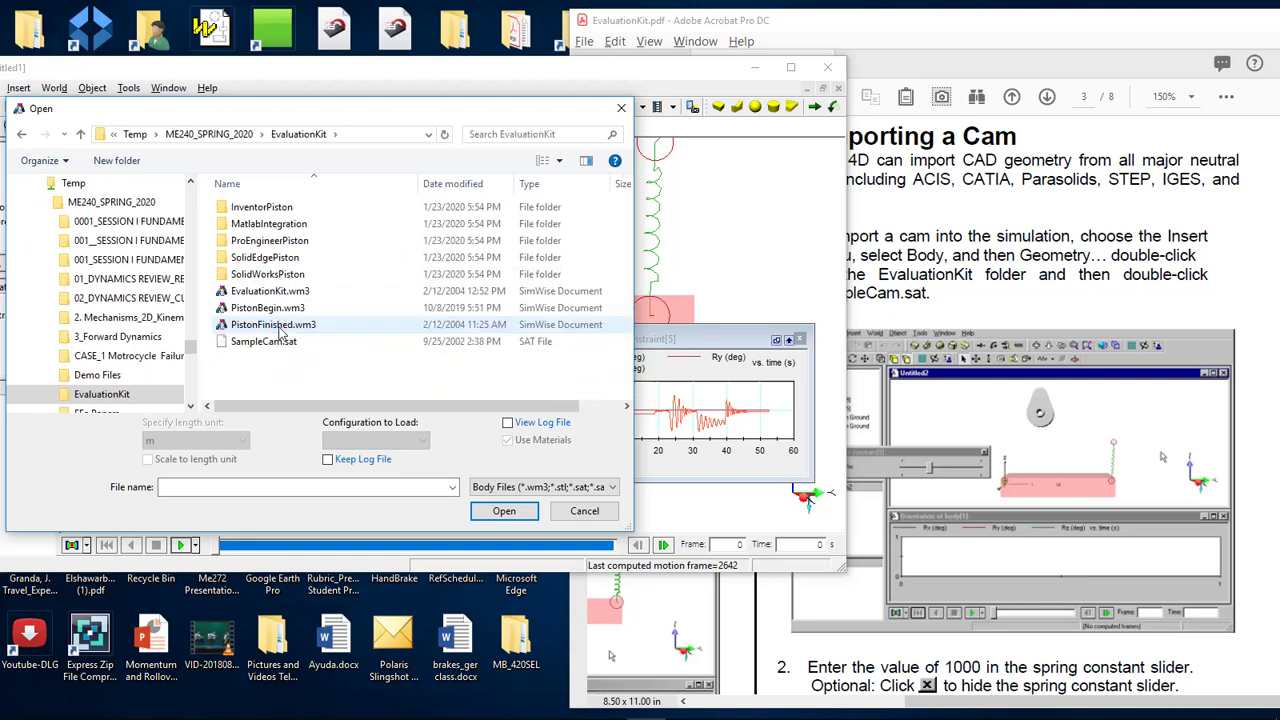
click(266, 344)
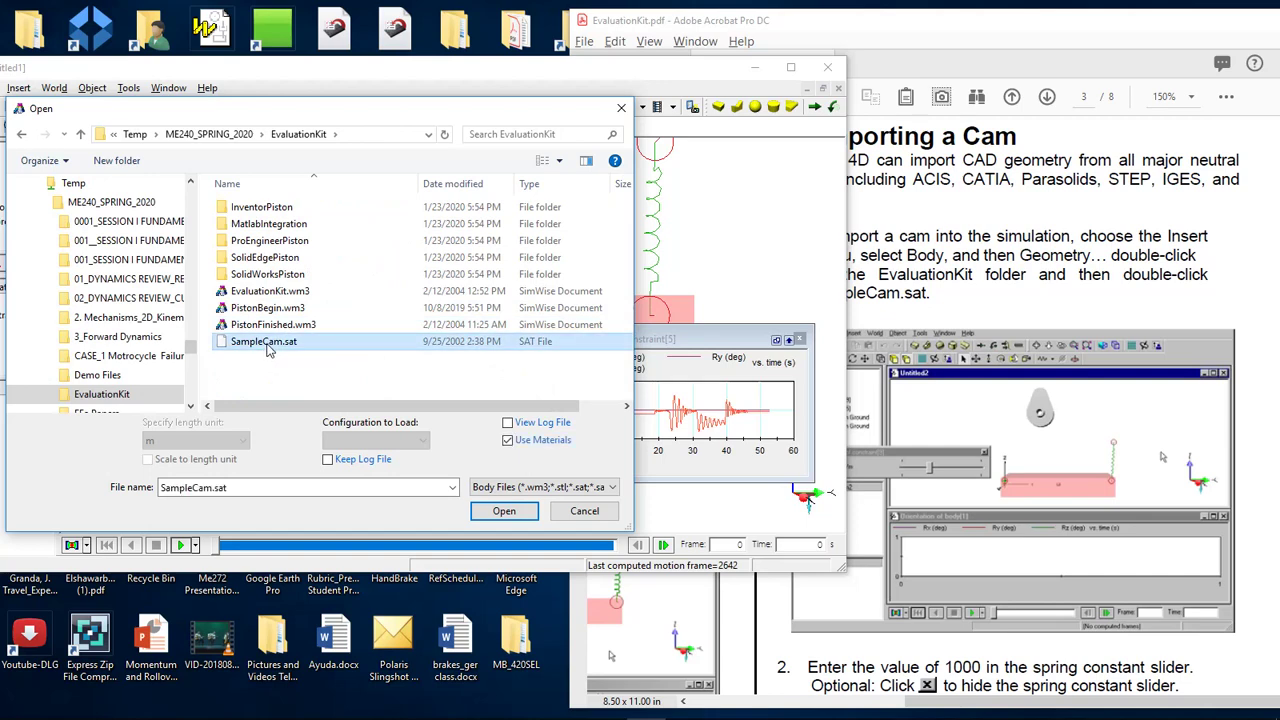
click(493, 514)
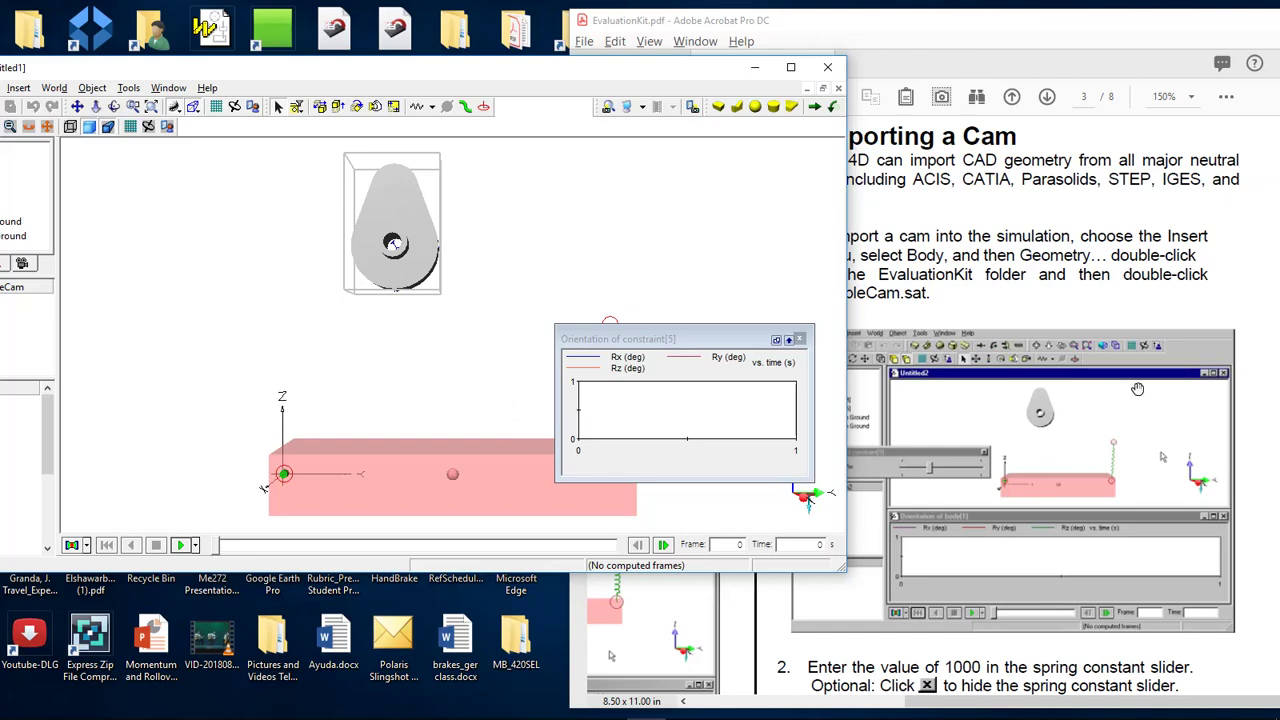
Read the guide's spring constant and simulation instructions, and move the constraint orientation plot up, clear of the spring.
click(1062, 328)
scroll(1027, 434, down, 5)
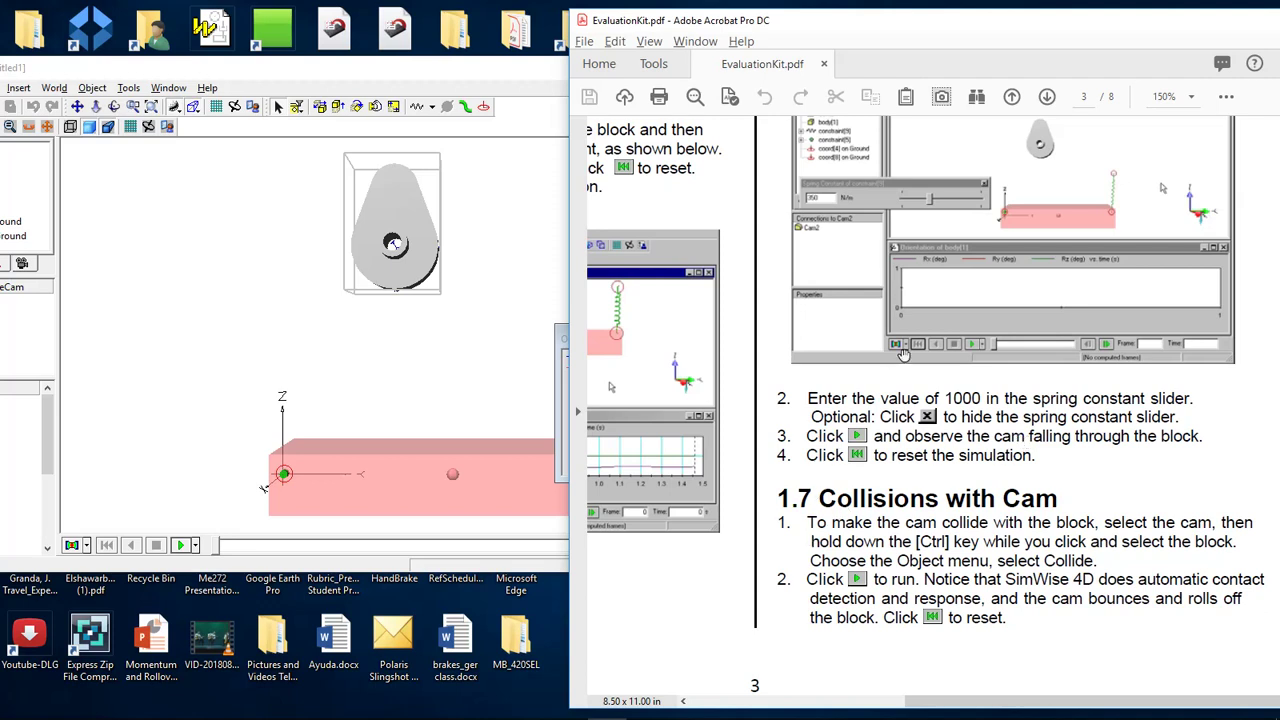
click(481, 72)
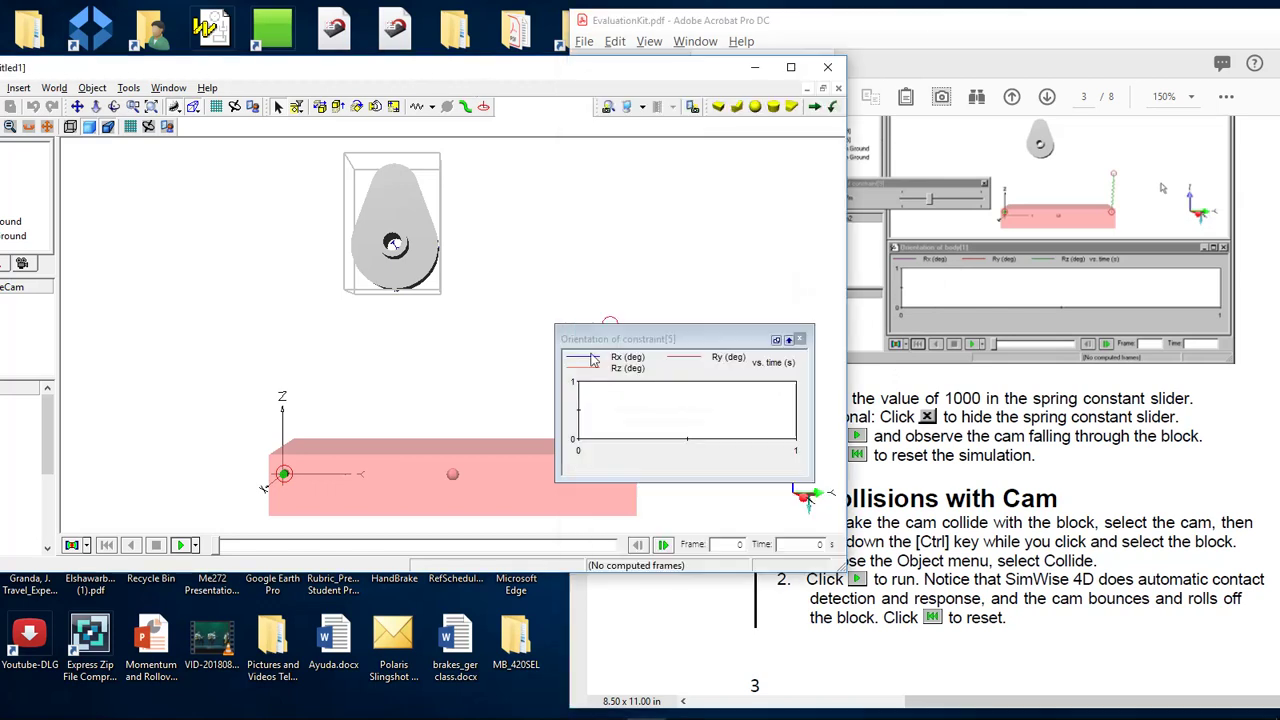
drag(660, 338, 671, 155)
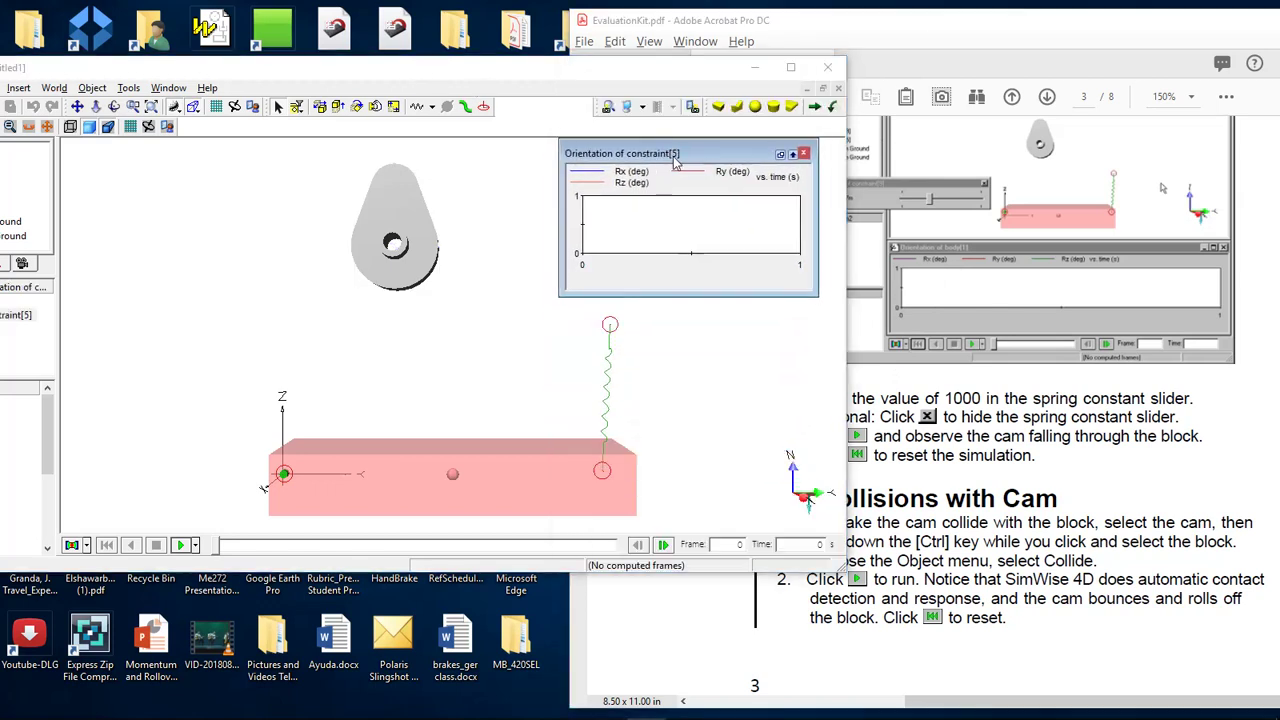
Examine the linear spring's Spring/Damper properties and compare them with the guide's spring constant instruction.
double_click(608, 403)
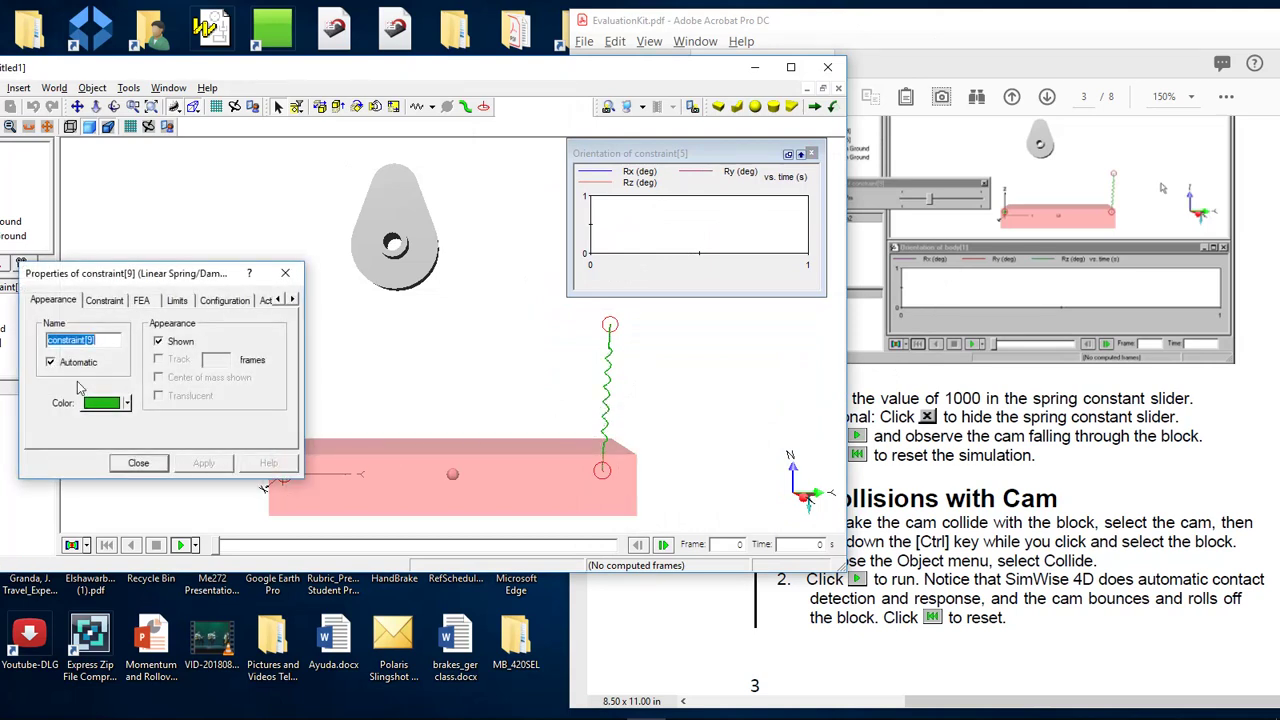
click(105, 301)
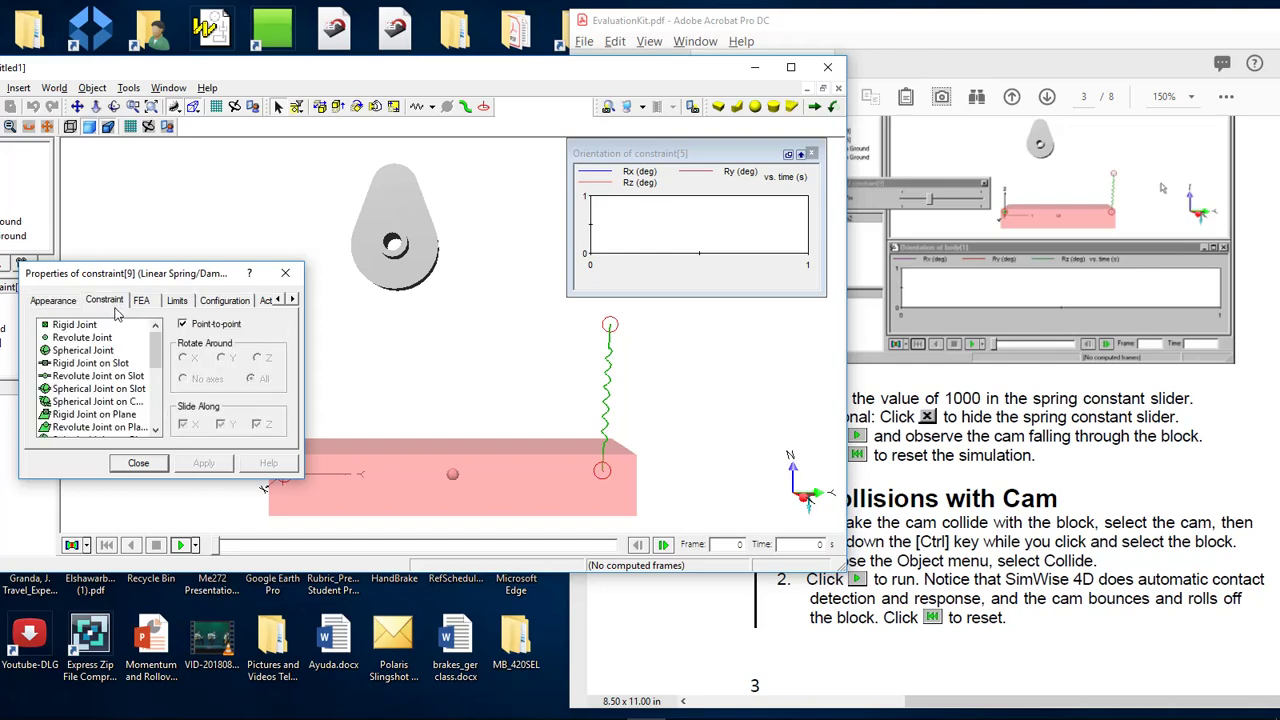
click(293, 300)
click(262, 302)
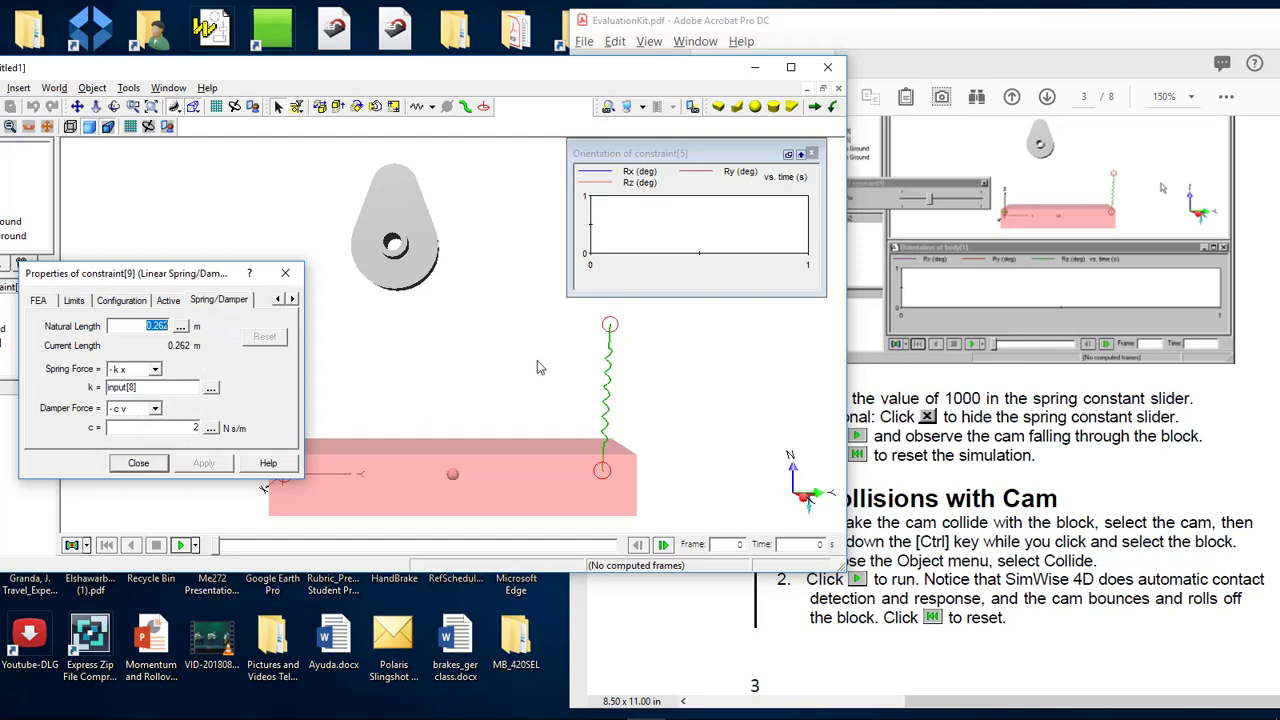
click(930, 400)
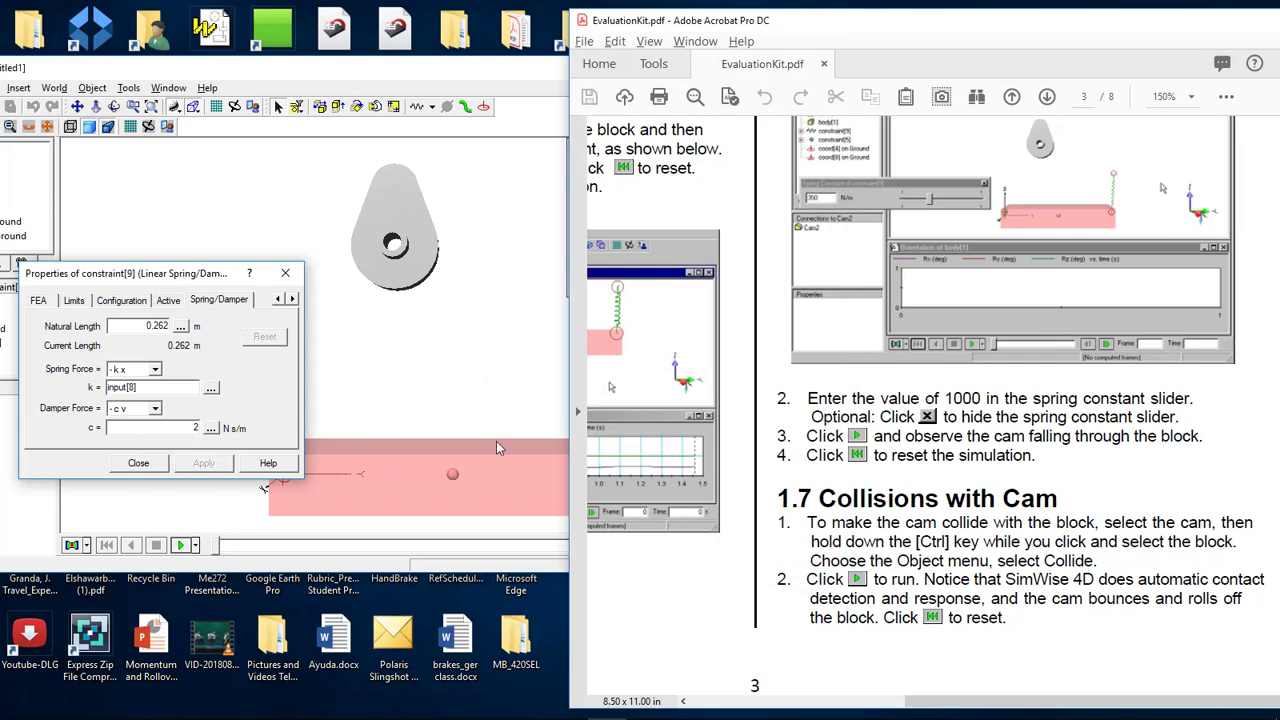
Move the properties window off the block, recheck the spring's stiffness and damper settings against the guide, and close the properties.
click(457, 452)
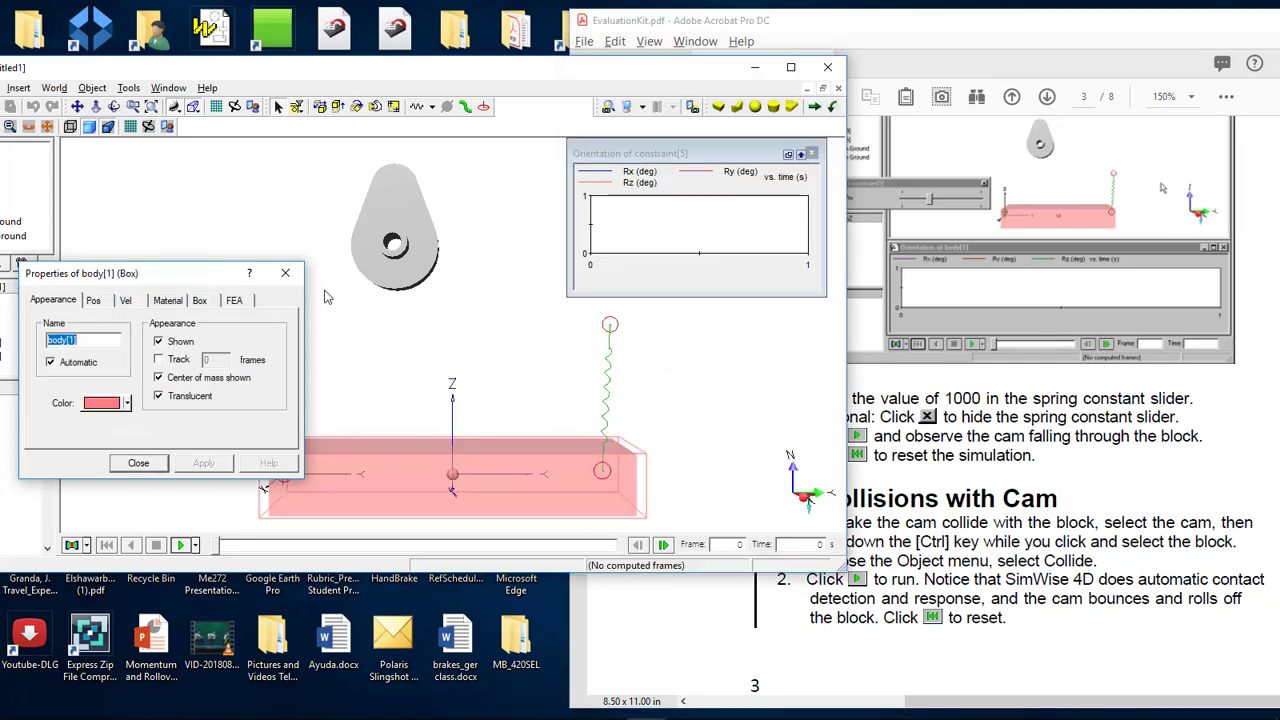
mouse_move(210, 278)
mouse_down()
mouse_move(214, 153)
mouse_move(226, 147)
mouse_move(216, 171)
mouse_up()
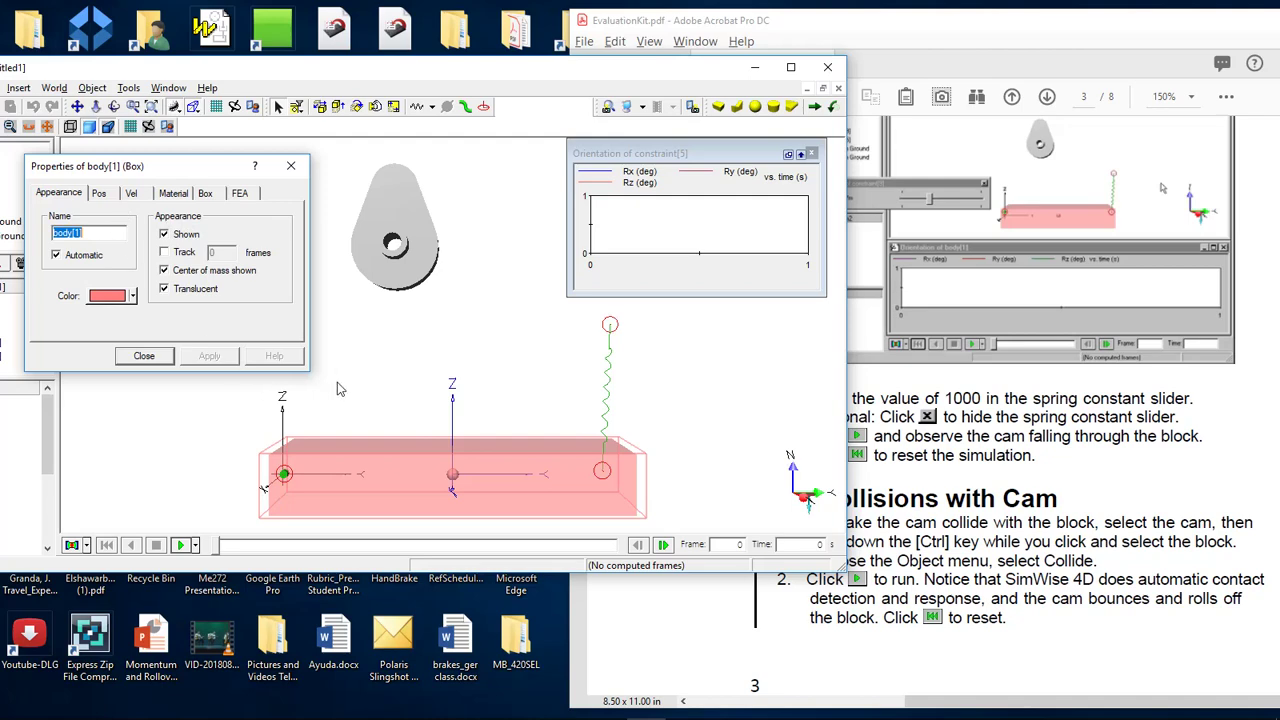
click(610, 385)
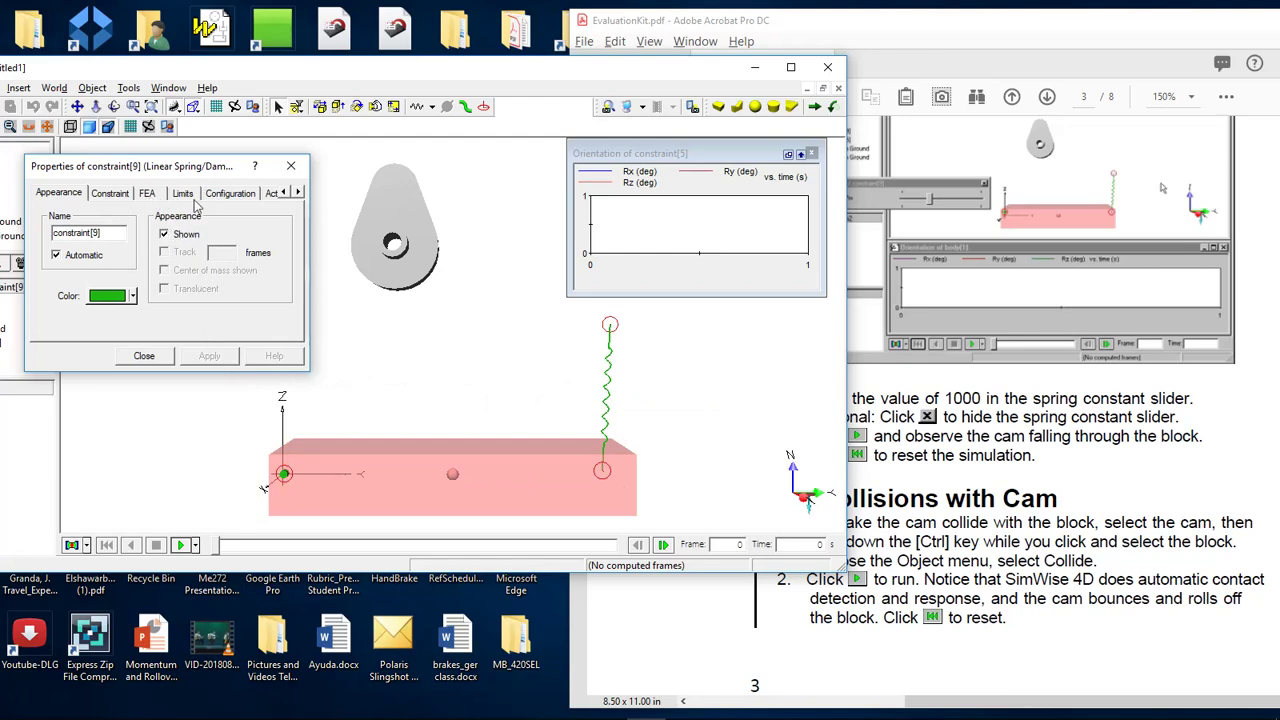
click(112, 194)
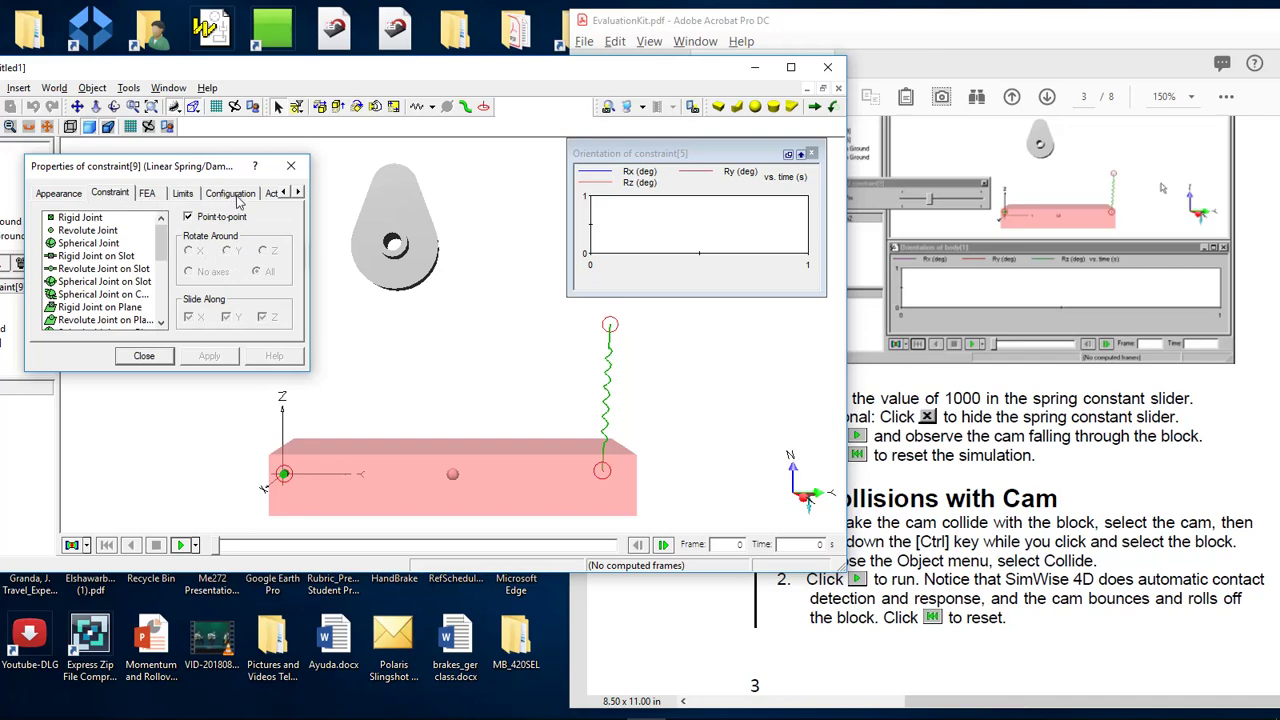
click(297, 191)
click(297, 191)
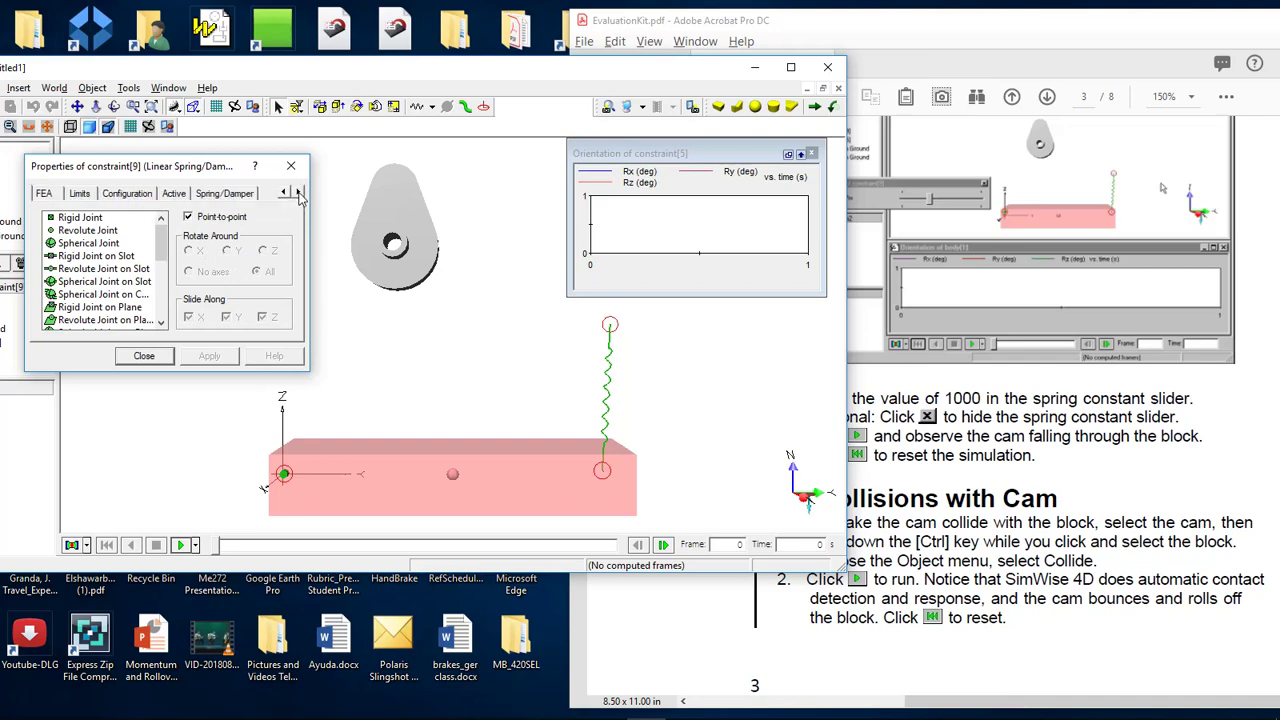
click(226, 193)
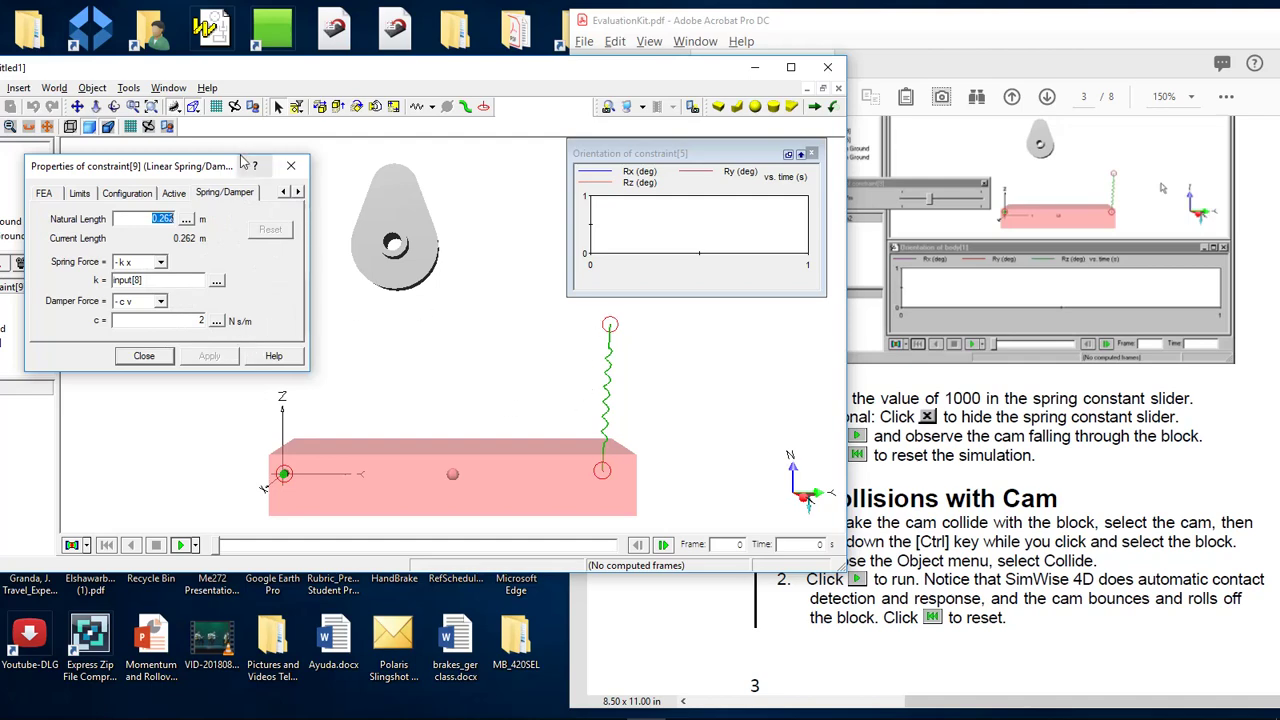
drag(207, 168, 348, 238)
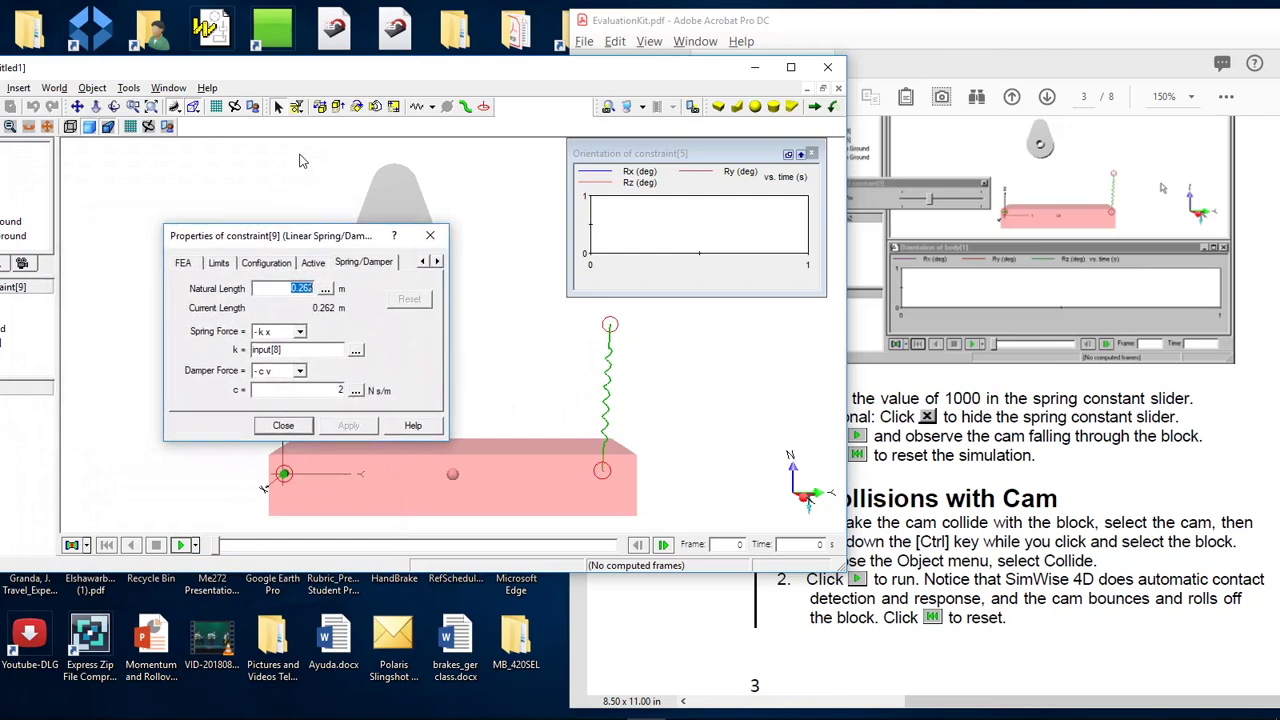
click(962, 473)
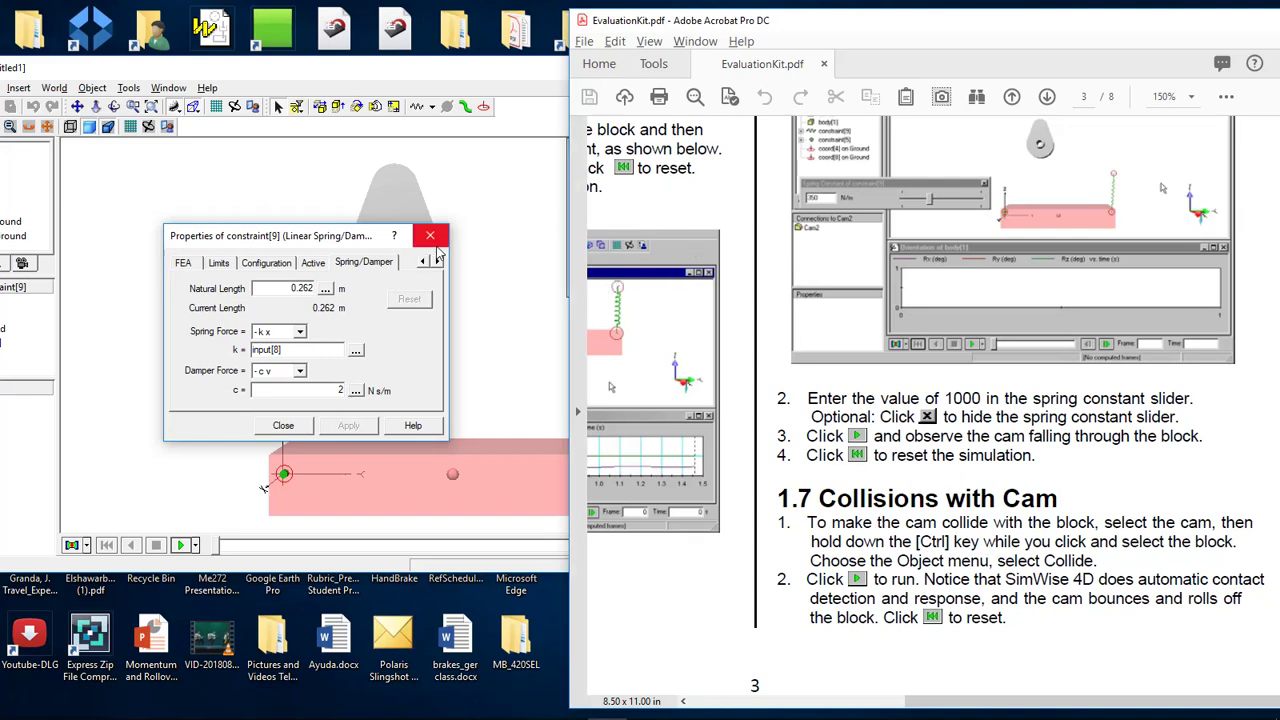
click(497, 95)
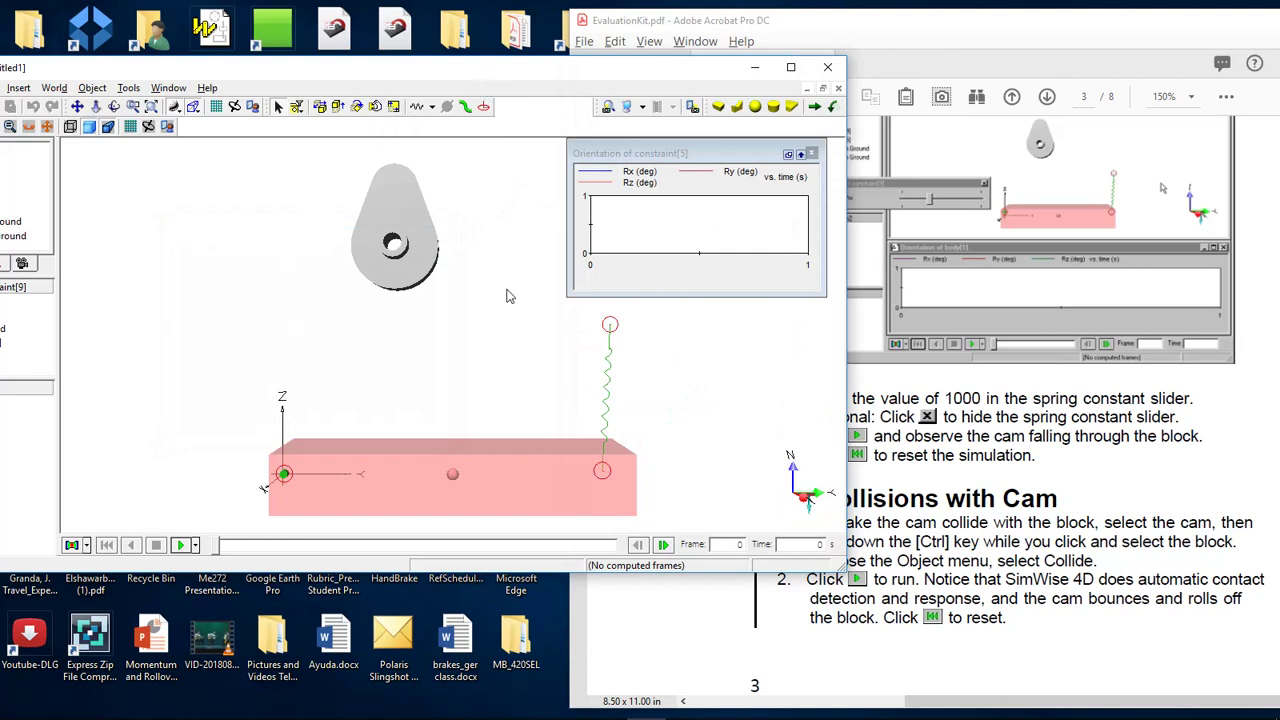
Run the simulation to observe the cam's fall, stop it, play it backwards and reset to the start.
click(182, 546)
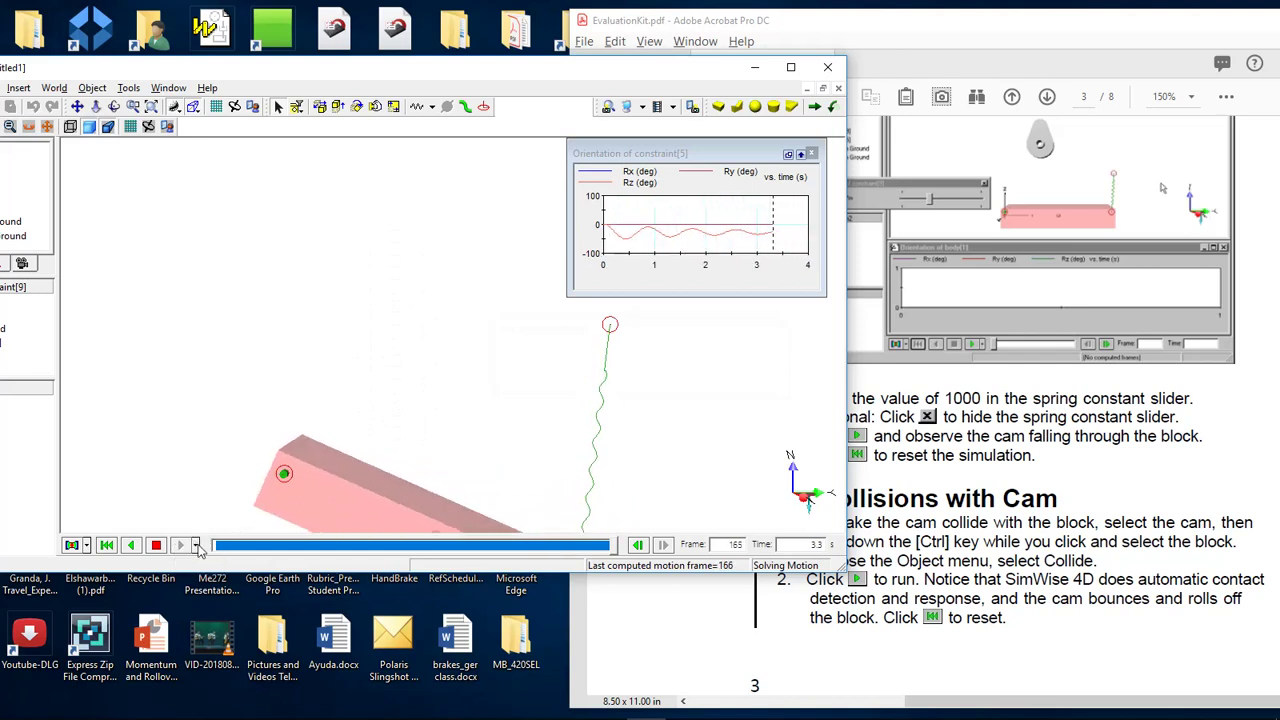
click(156, 545)
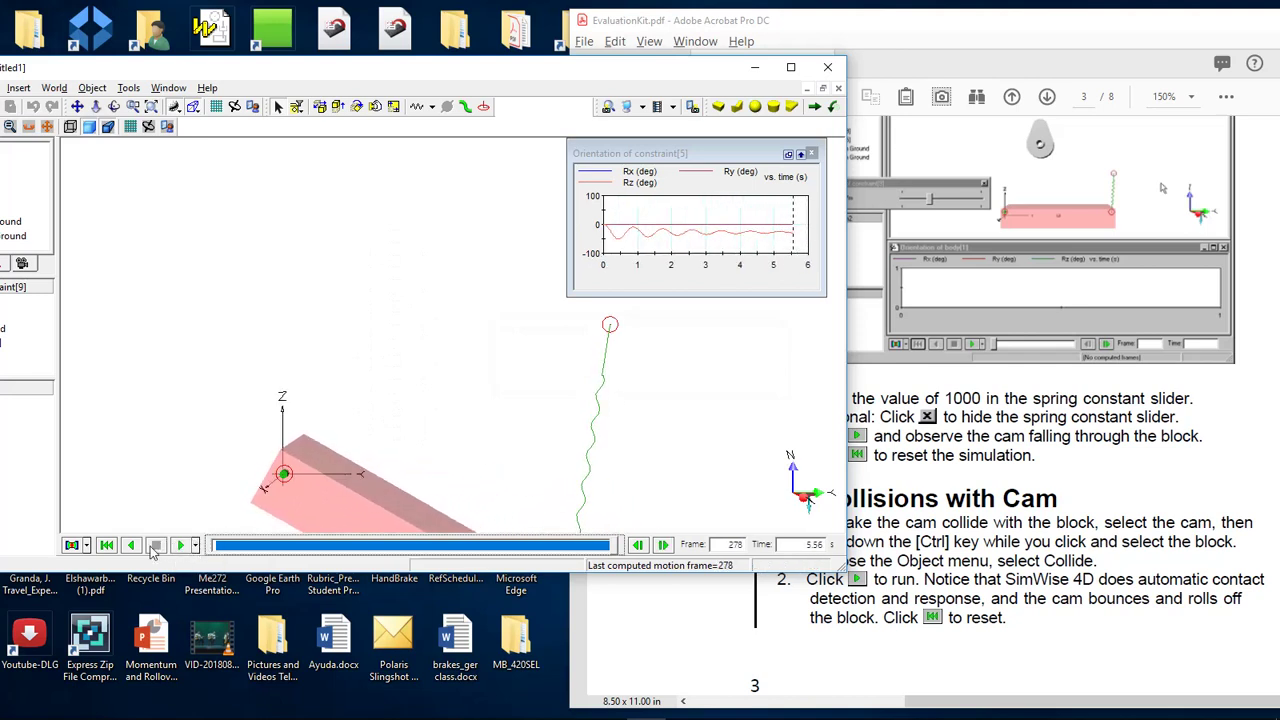
click(133, 546)
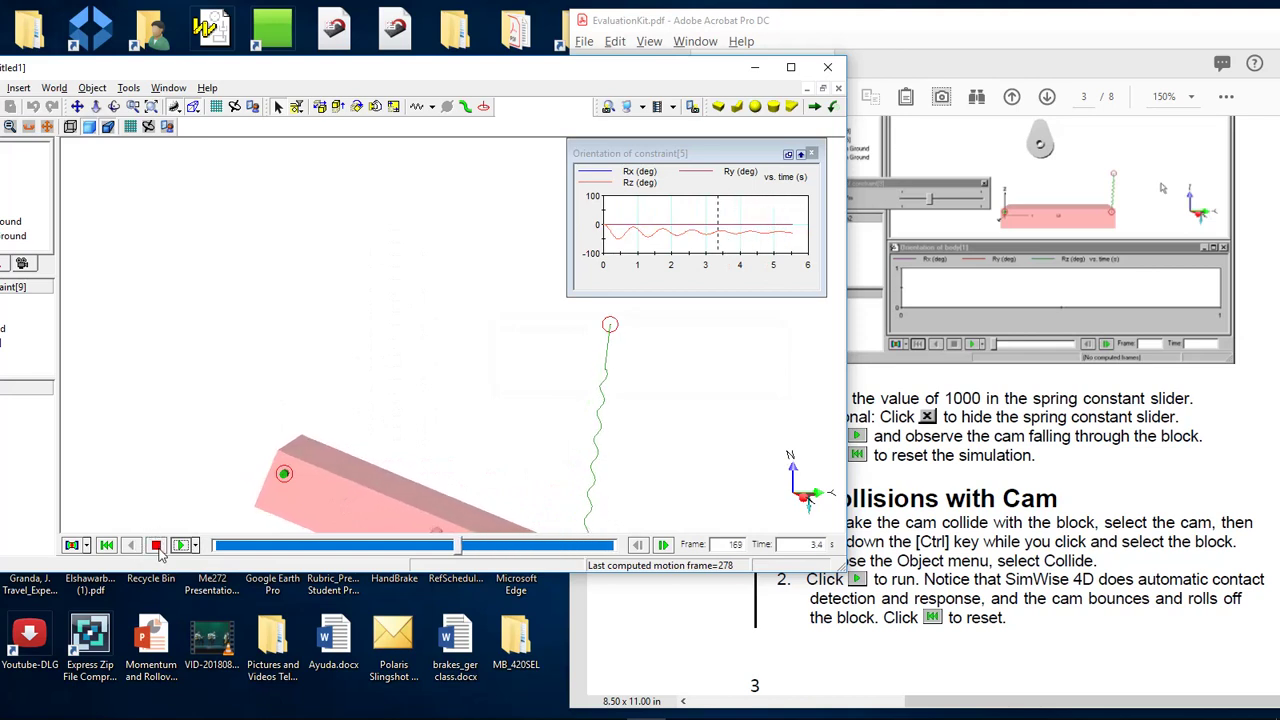
click(107, 545)
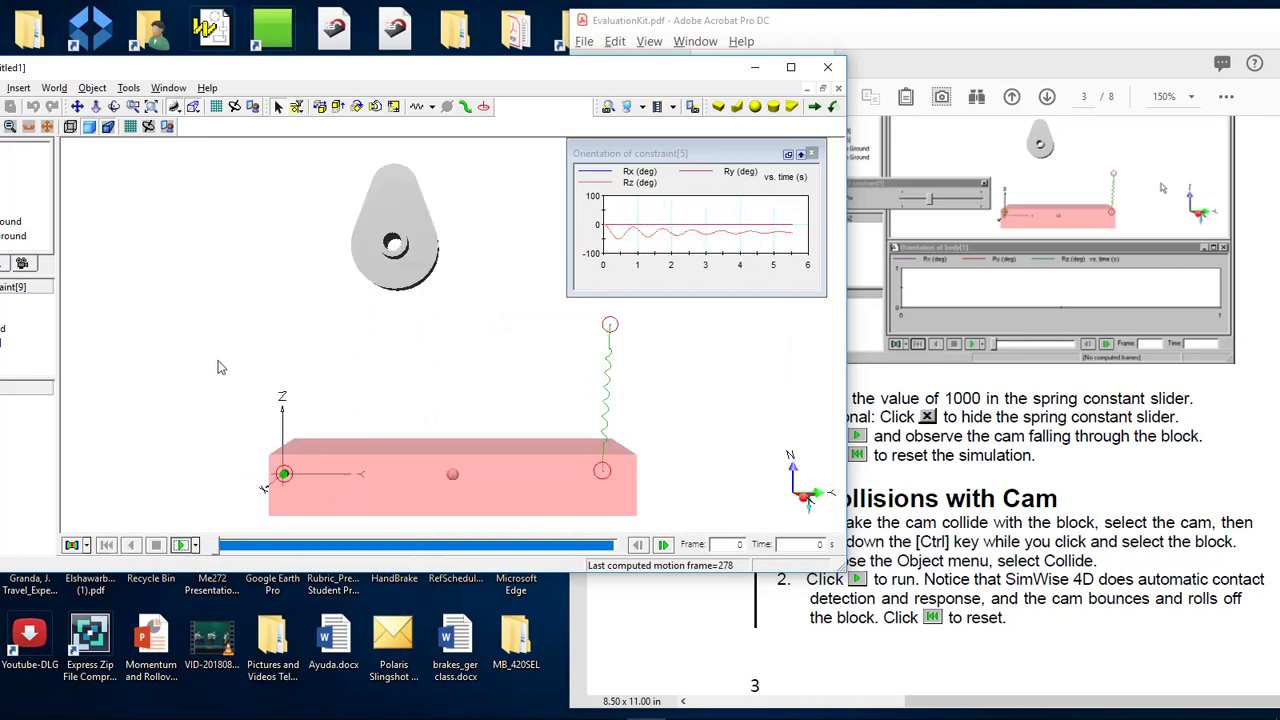
Select the cam and move it down so it sits closer above the block.
click(398, 218)
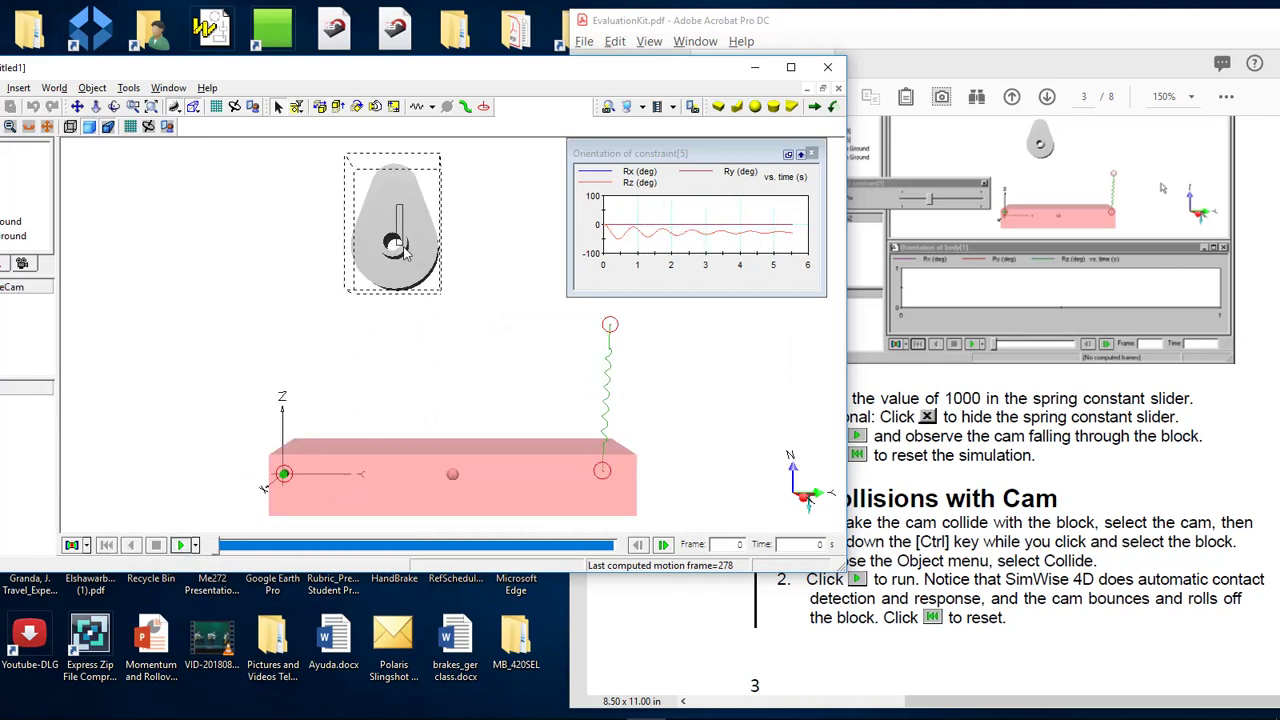
click(352, 181)
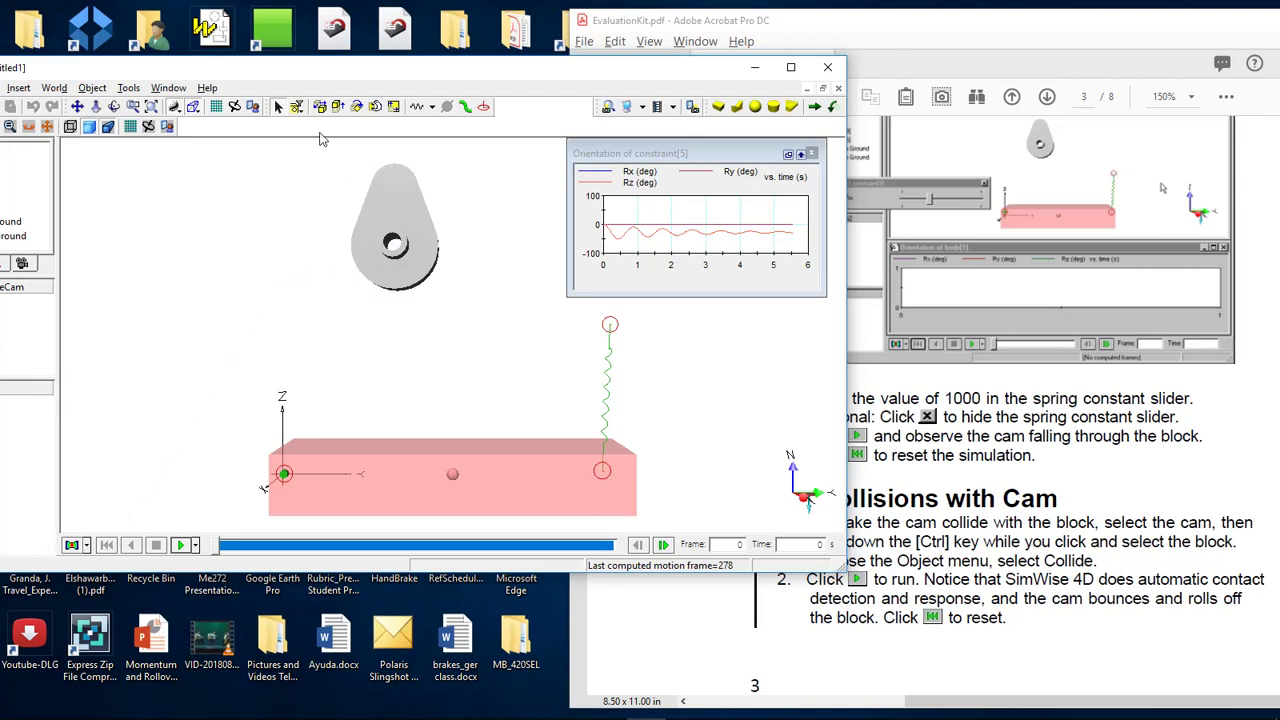
click(375, 106)
mouse_move(391, 188)
mouse_down()
mouse_move(412, 285)
mouse_move(400, 206)
mouse_up()
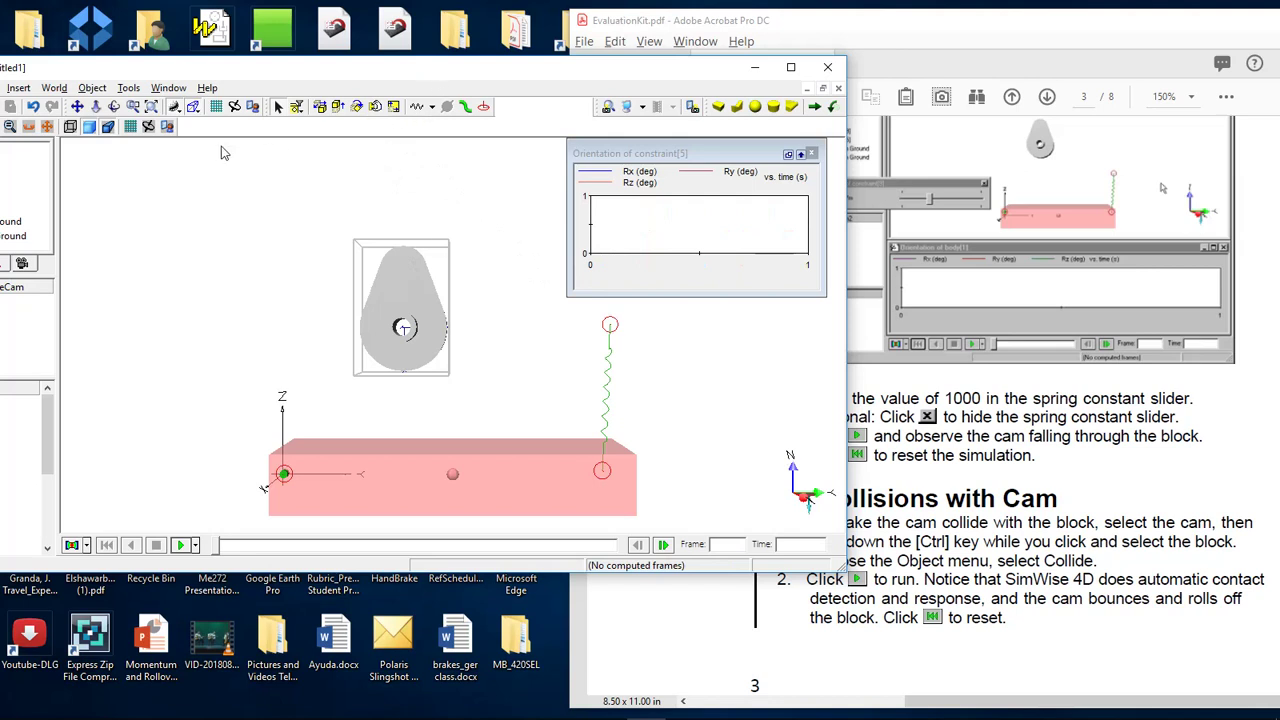
Run the simulation to observe the lowered cam falling, stop it and reset to the start.
click(181, 545)
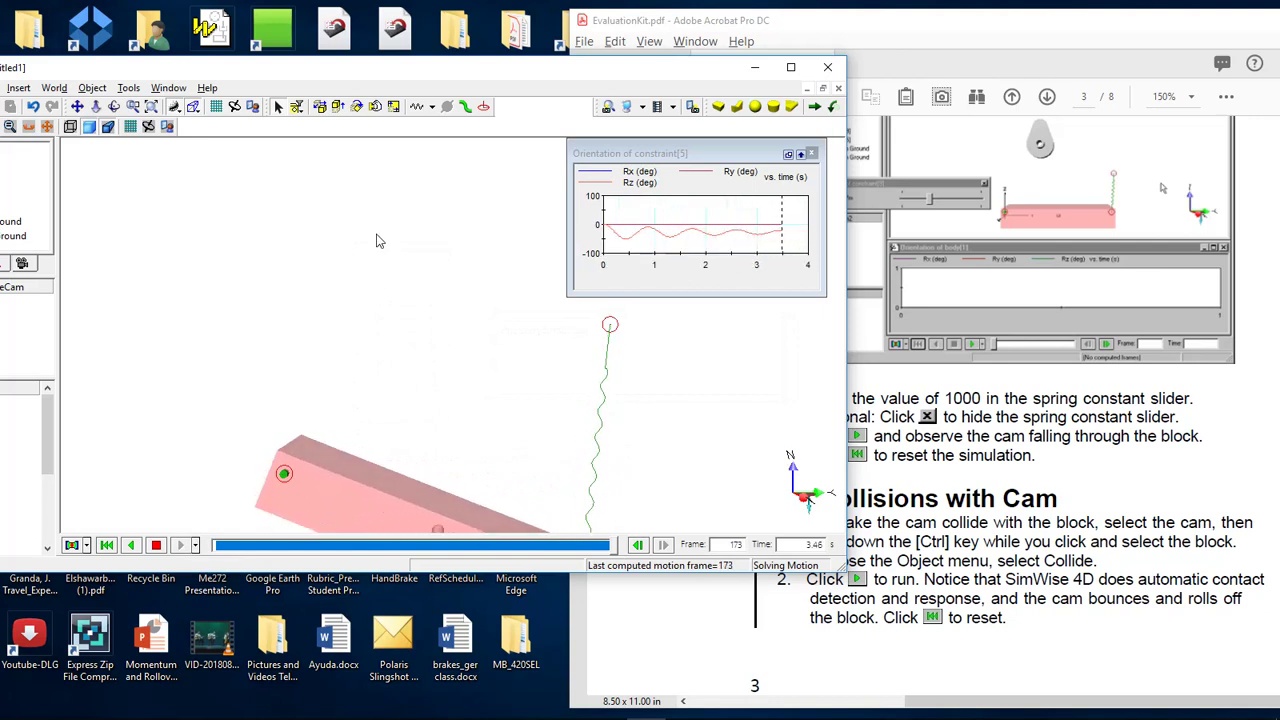
click(155, 546)
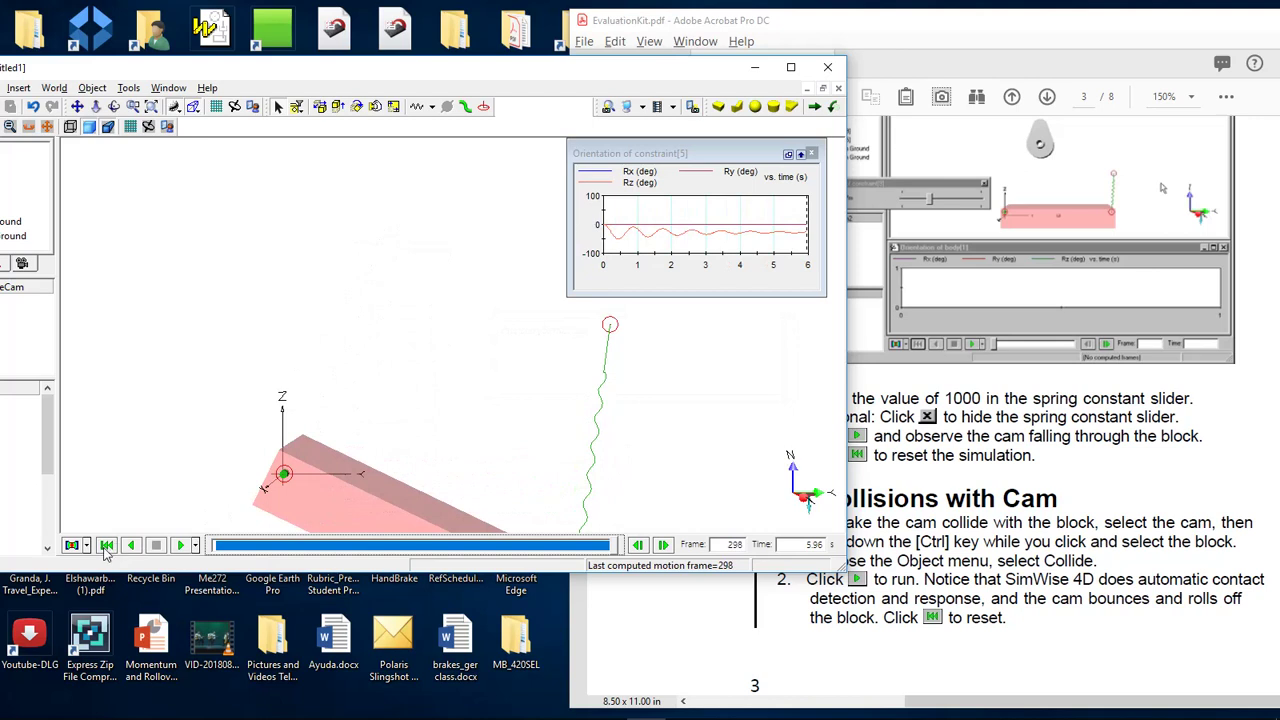
click(107, 545)
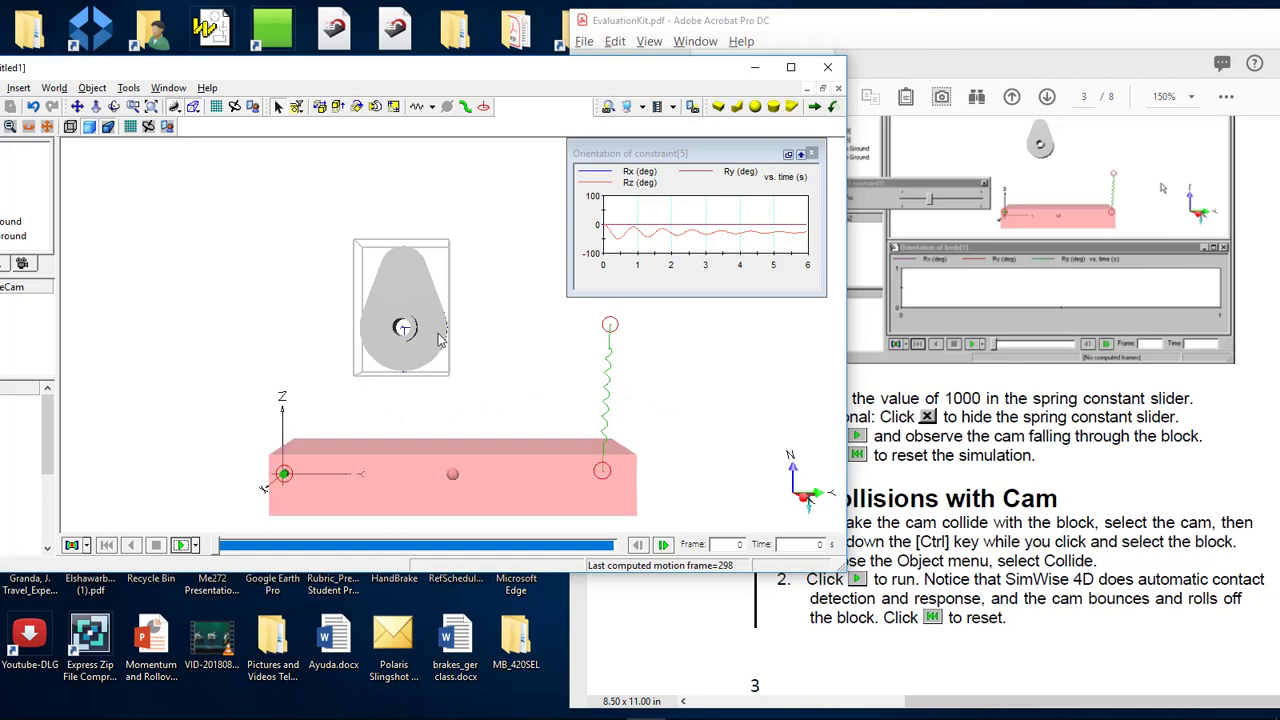
Check the guide's collision instructions, select the cam and the block together, and set the pair to Collide.
click(1035, 567)
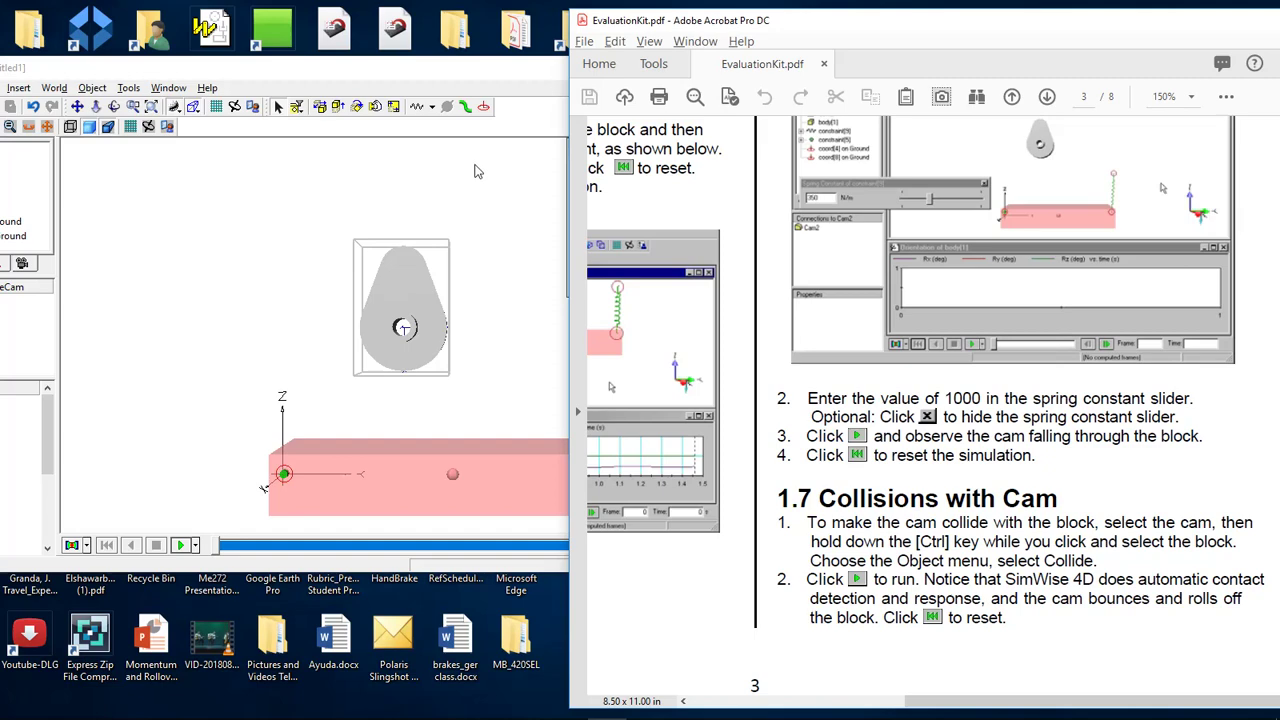
click(368, 343)
click(360, 462)
click(376, 306)
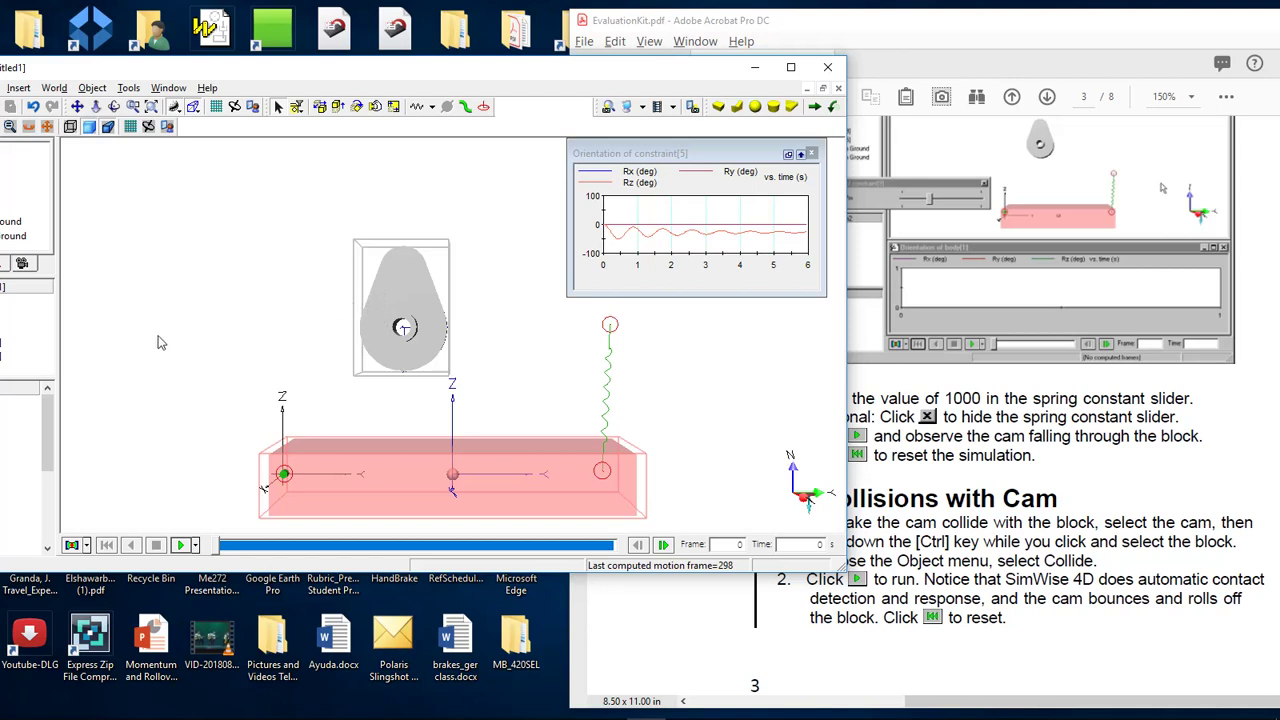
click(93, 89)
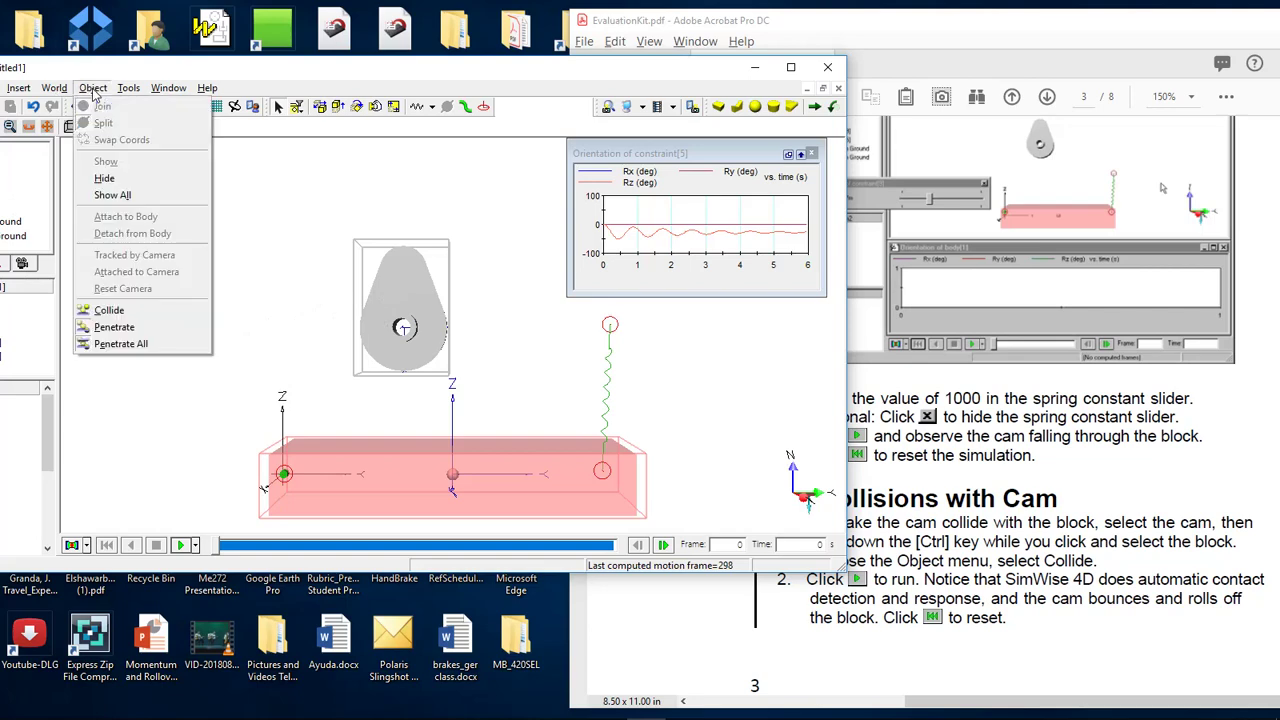
click(109, 310)
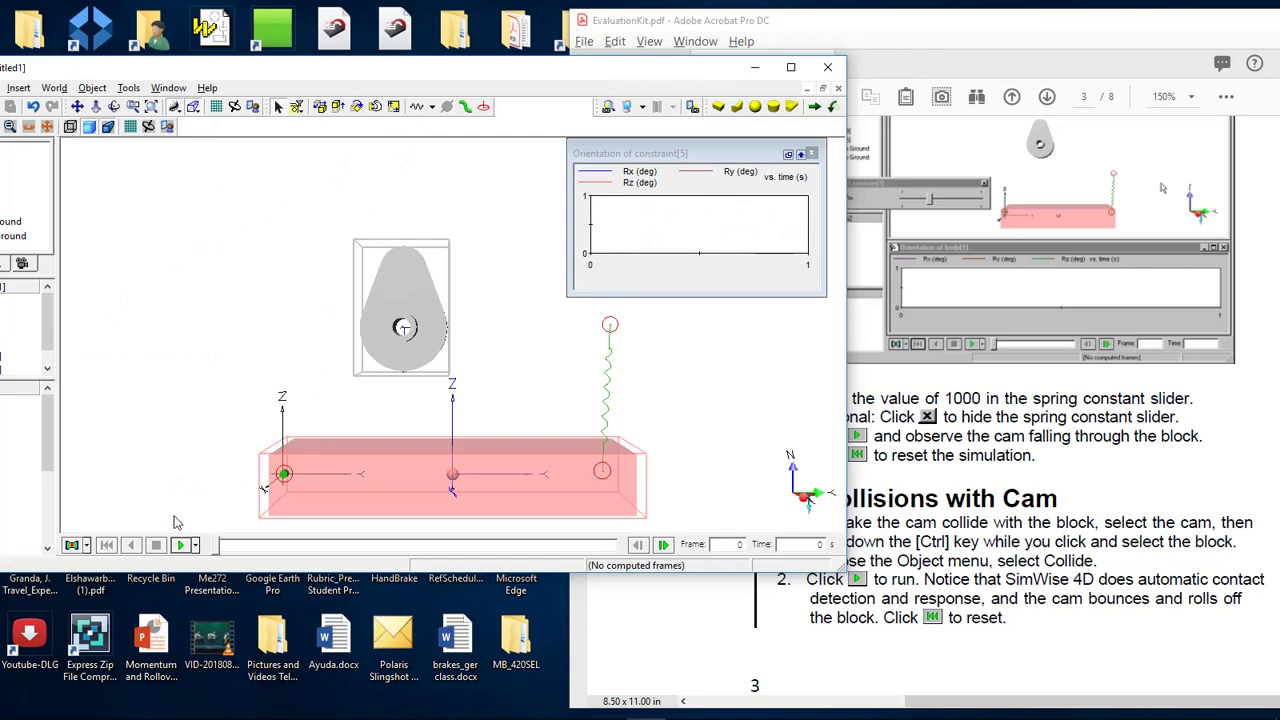
Run the simulation with collision enabled, reset it, and find the cam collision figure on page 4 of the guide.
click(180, 545)
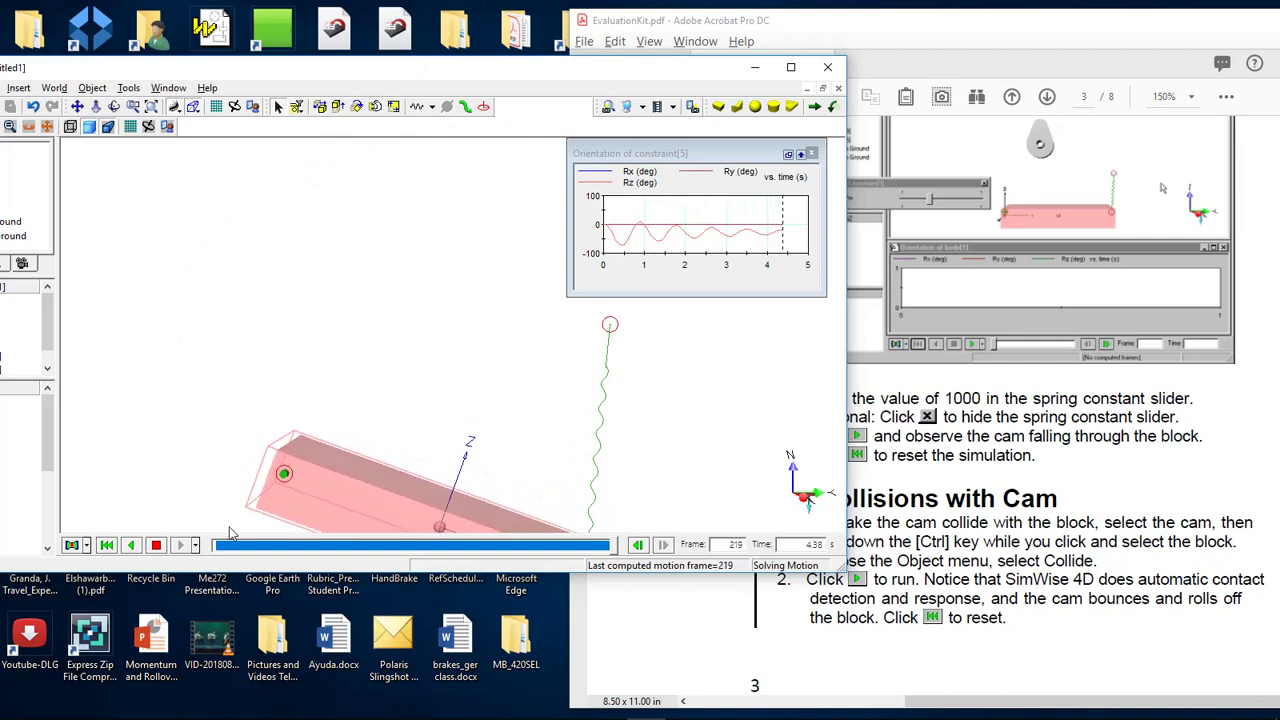
click(107, 545)
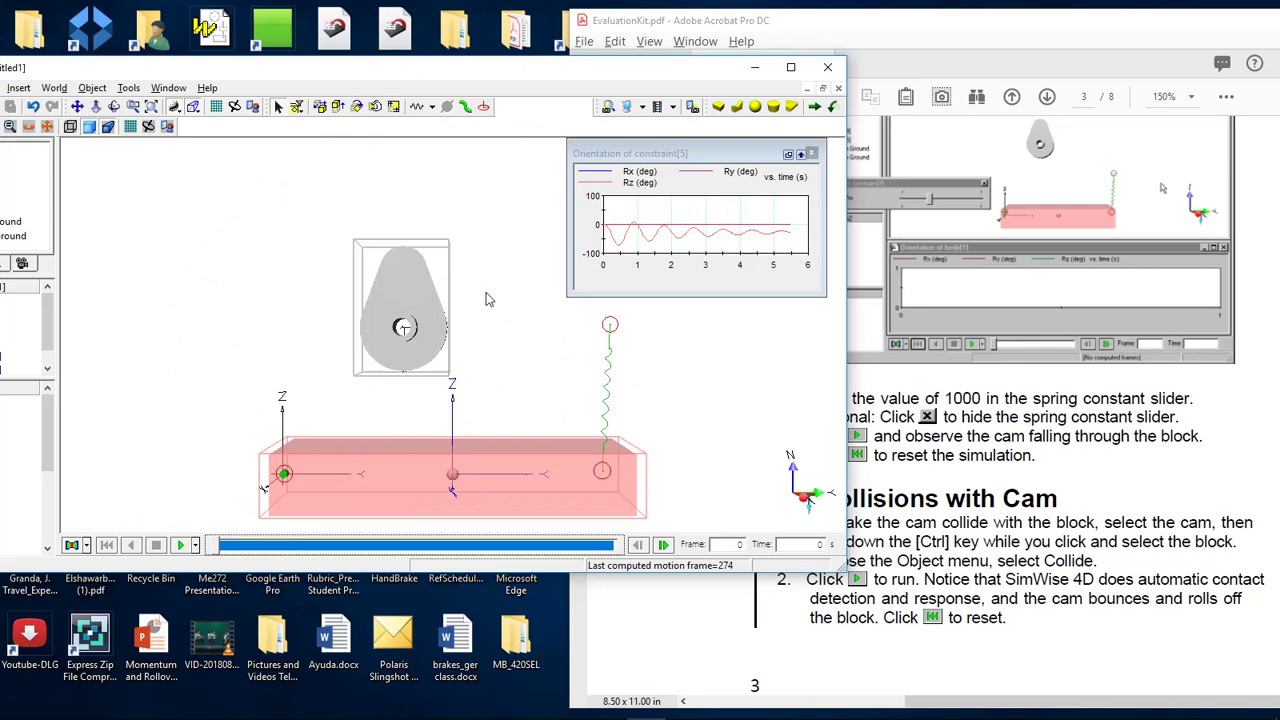
click(947, 500)
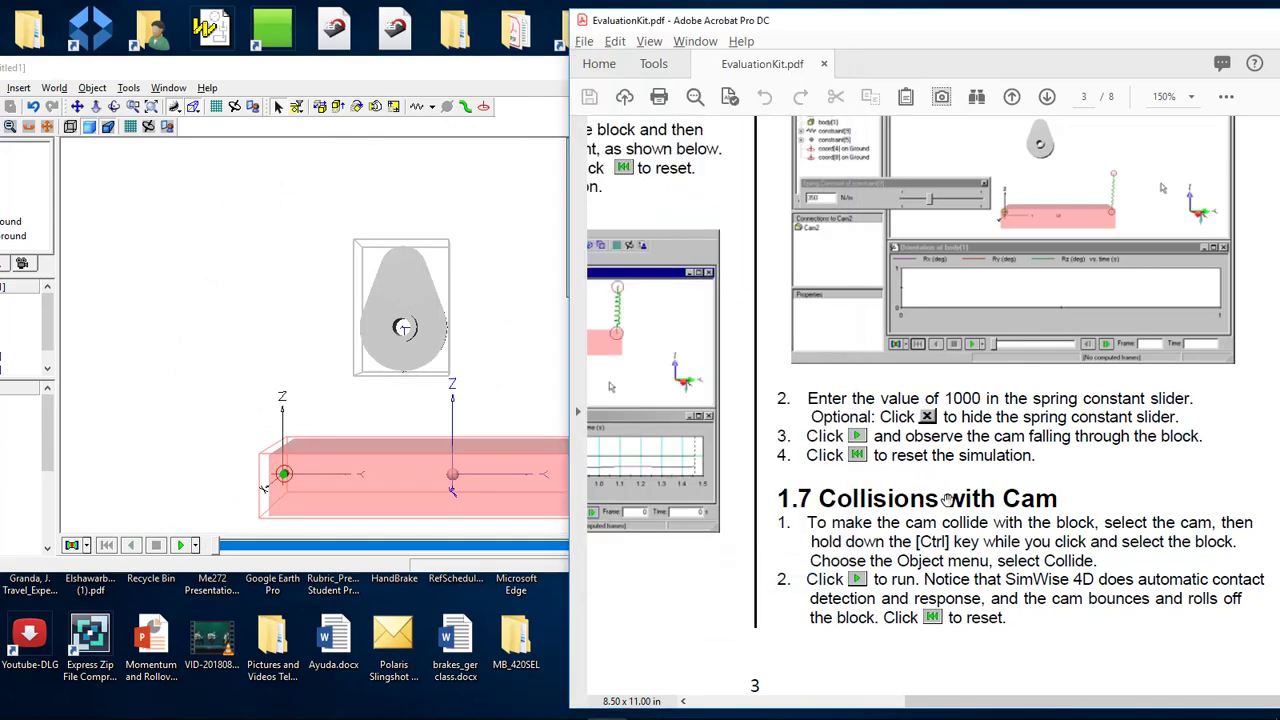
scroll(940, 500, down, 6)
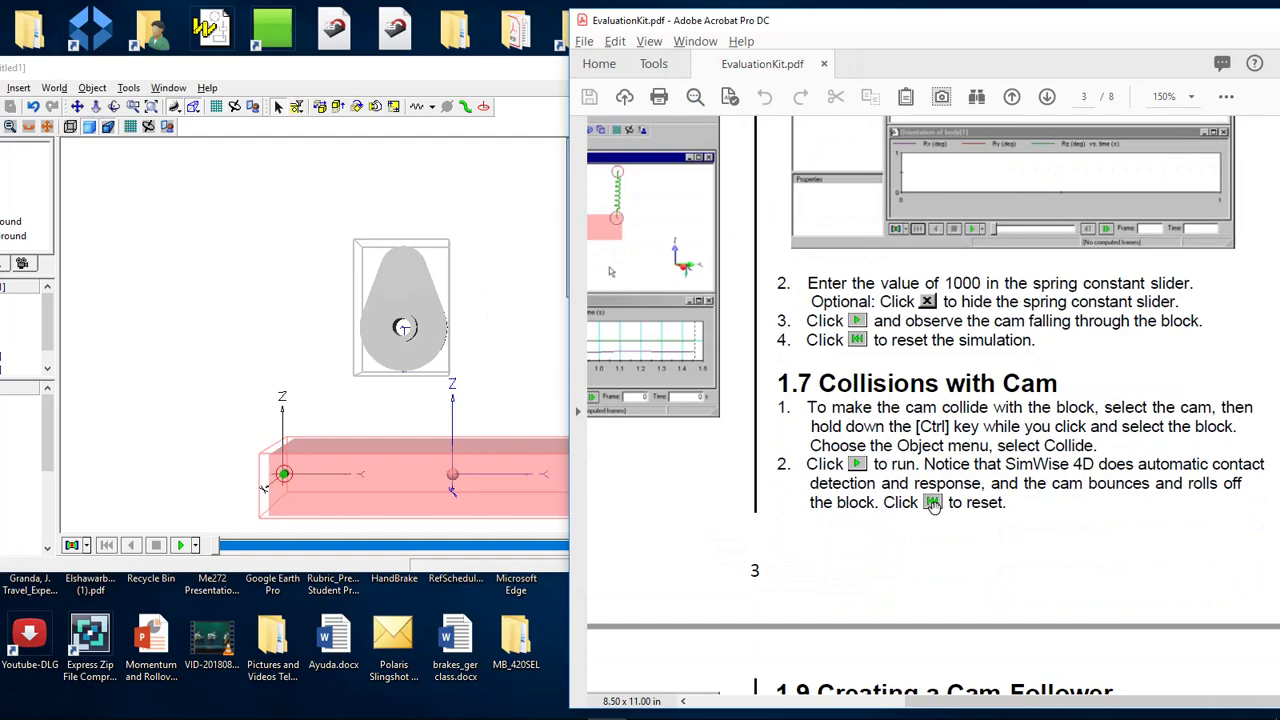
scroll(933, 505, down, 5)
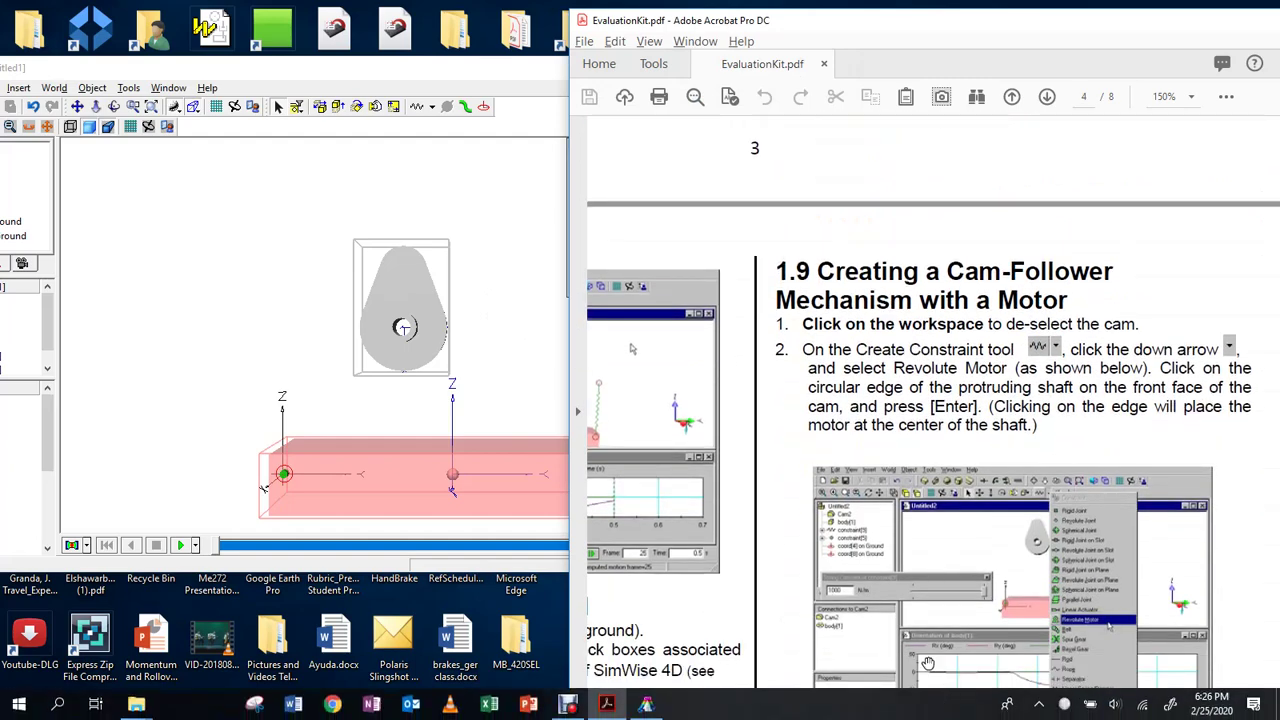
drag(924, 705, 712, 703)
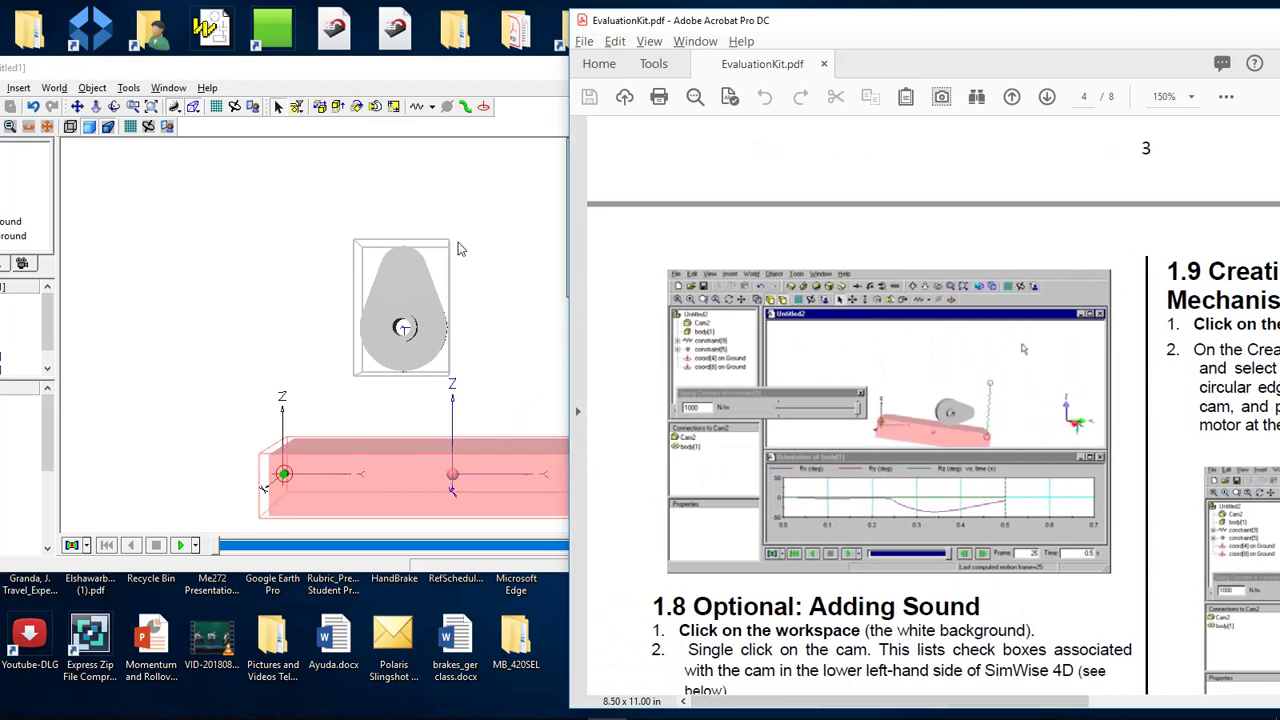
Enlarge the SimWise 4D window downward, rerun and stop the simulation, and compare it with the guide's cam collision figure.
click(484, 196)
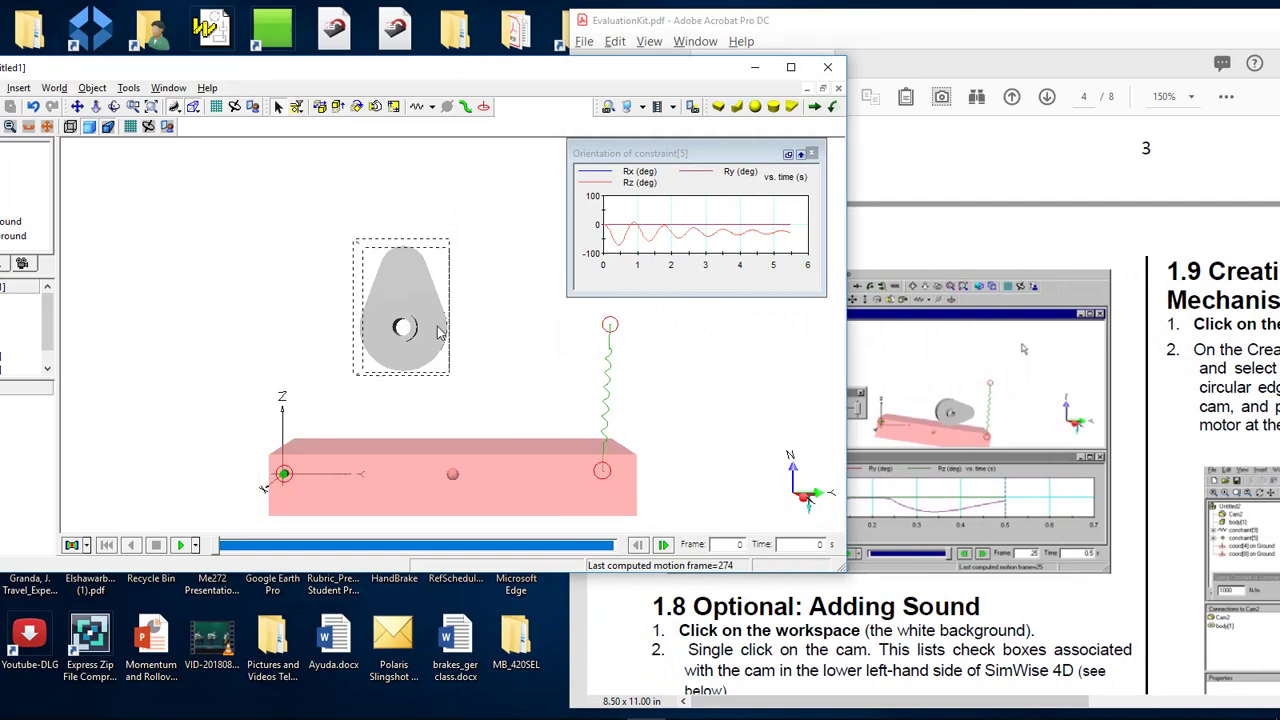
drag(455, 575, 455, 705)
click(432, 557)
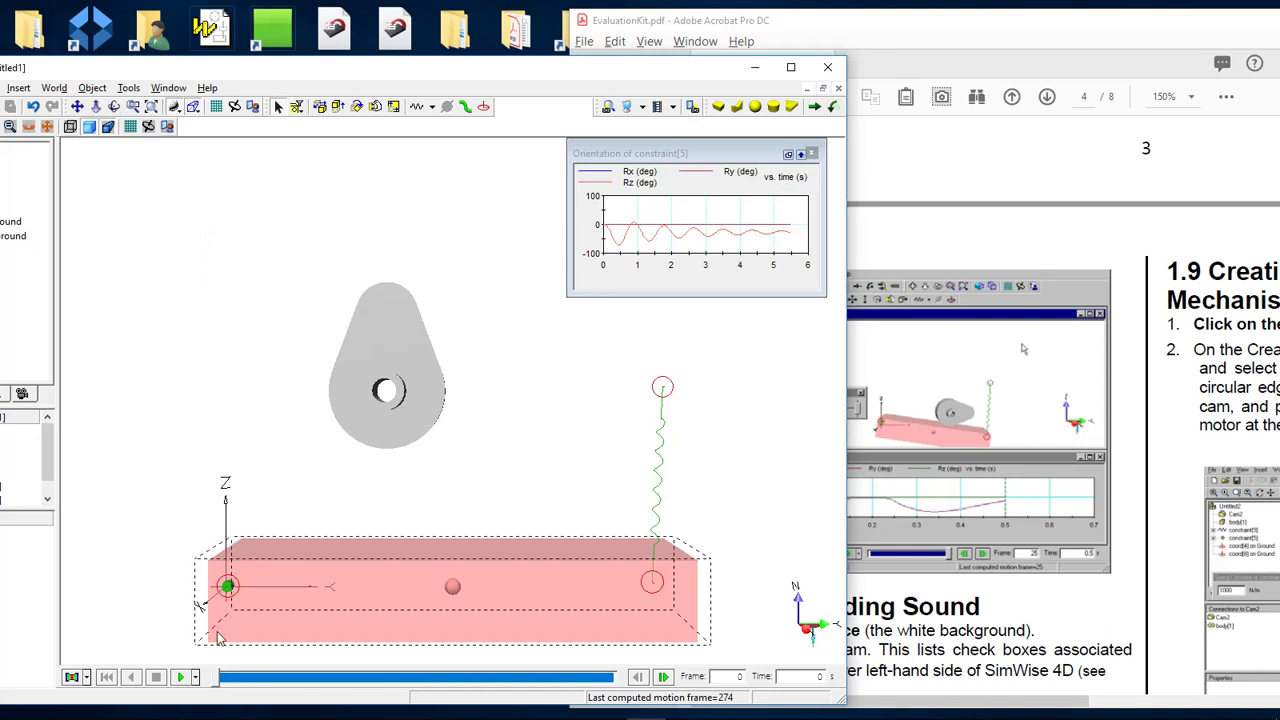
click(181, 678)
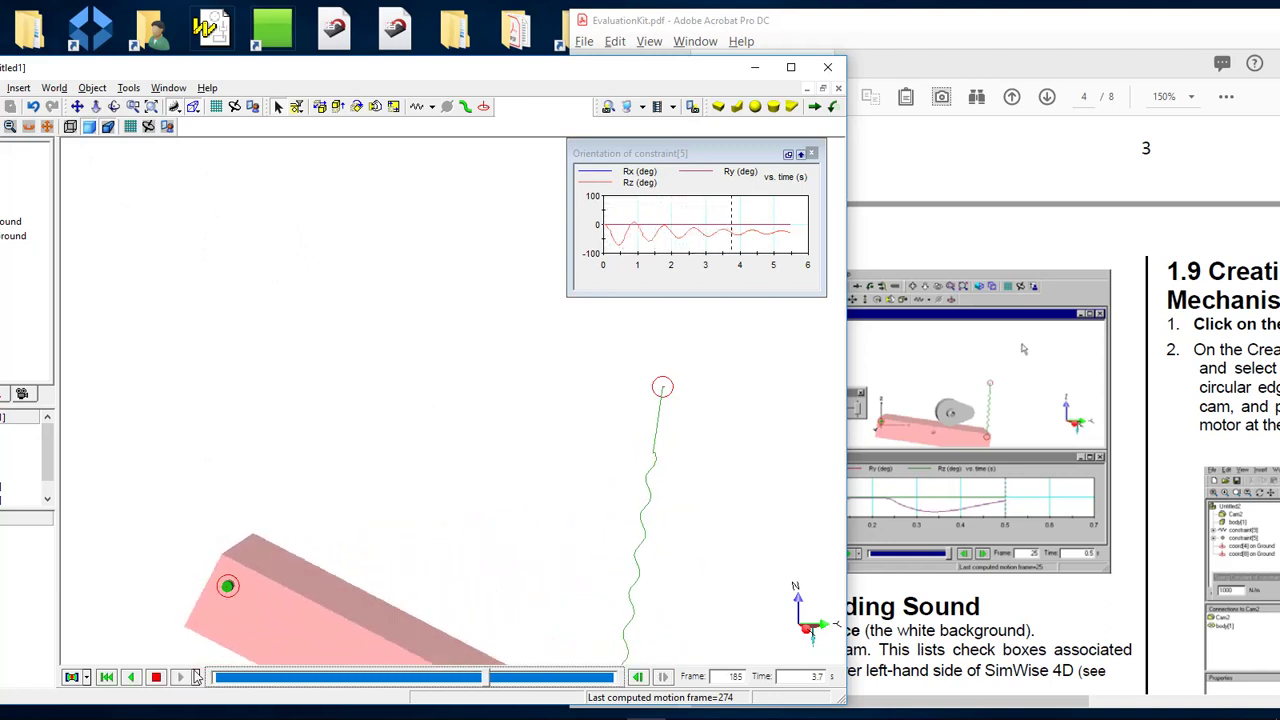
click(157, 678)
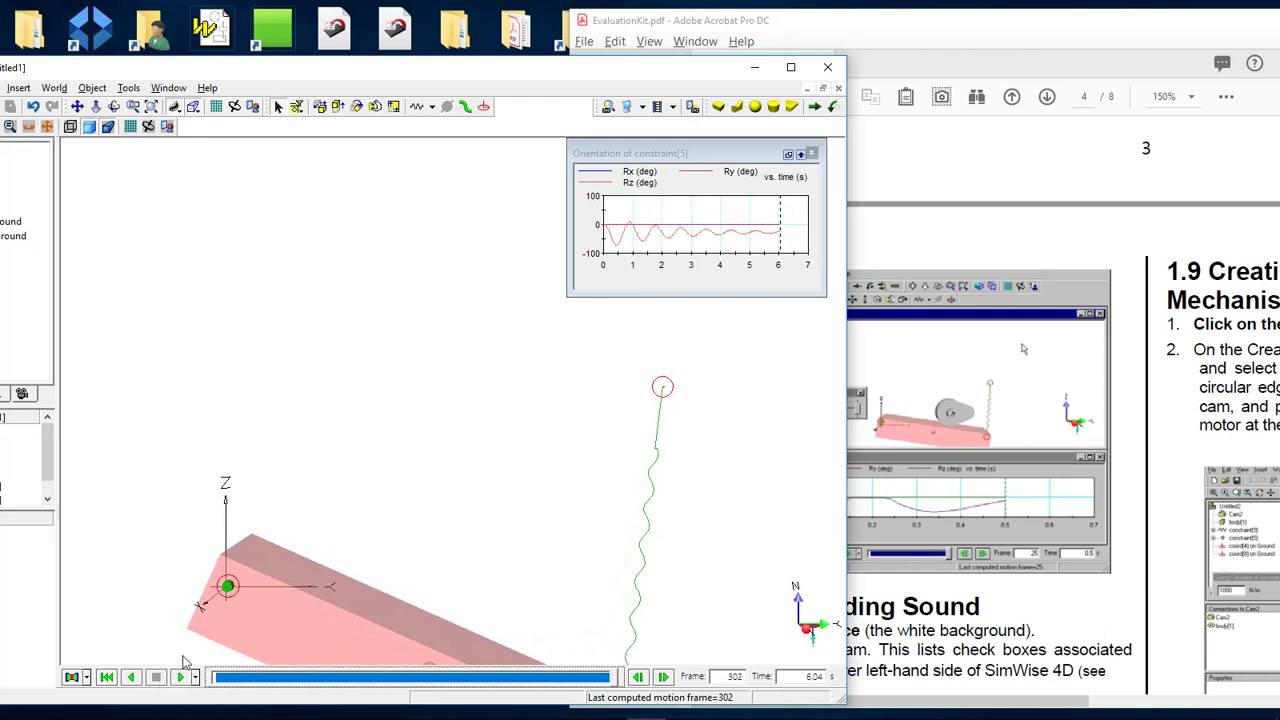
click(1022, 42)
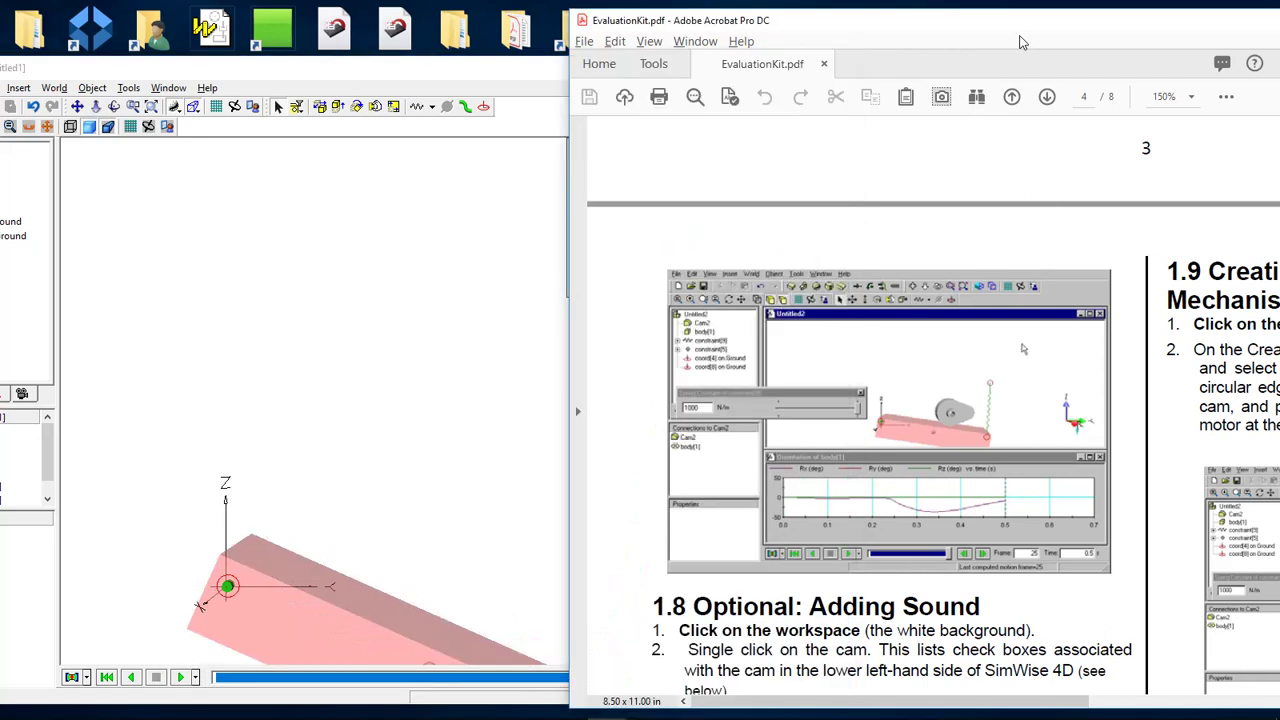
scroll(914, 495, down, 3)
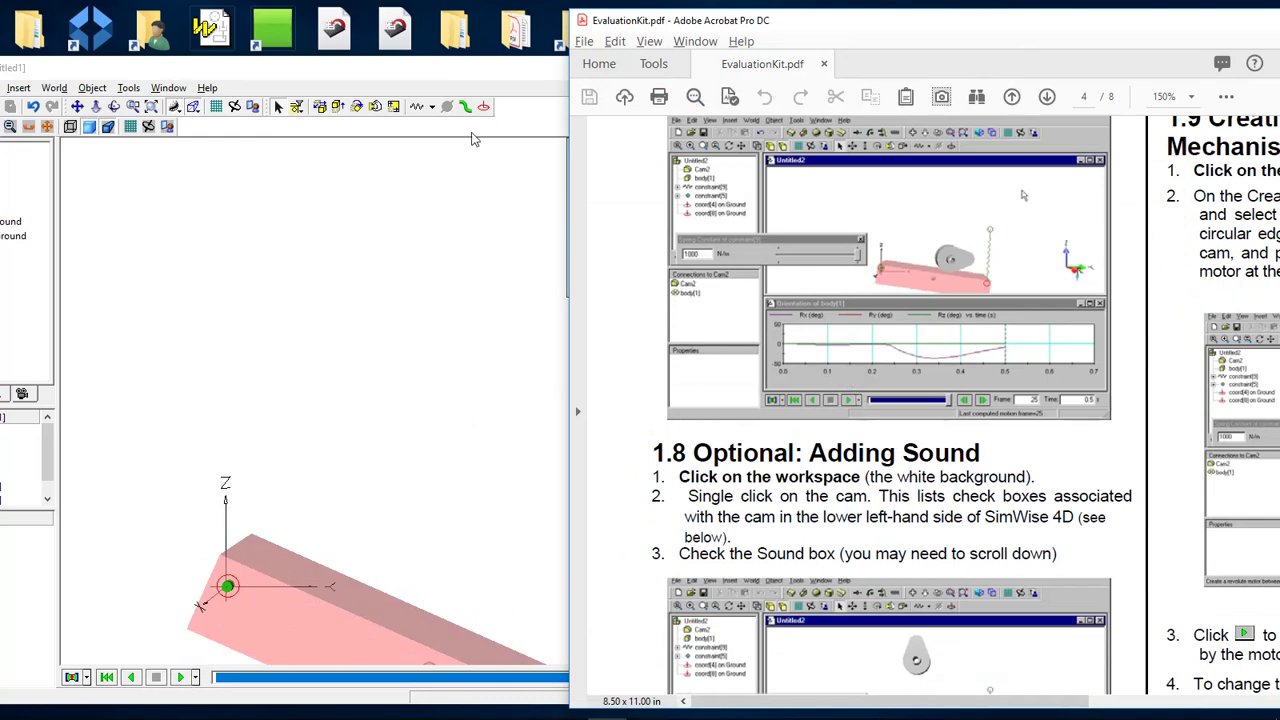
Return to SimWise 4D, reset the simulation to the start and fit the whole model in the view.
click(337, 223)
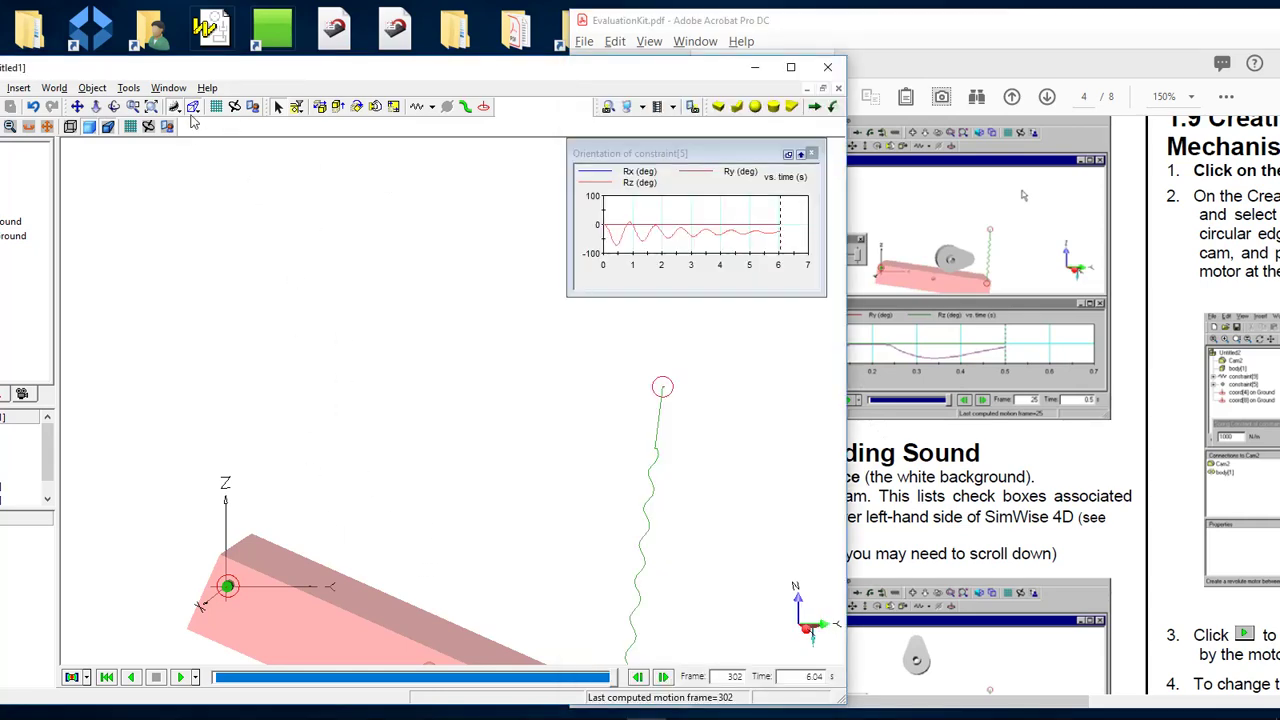
click(151, 106)
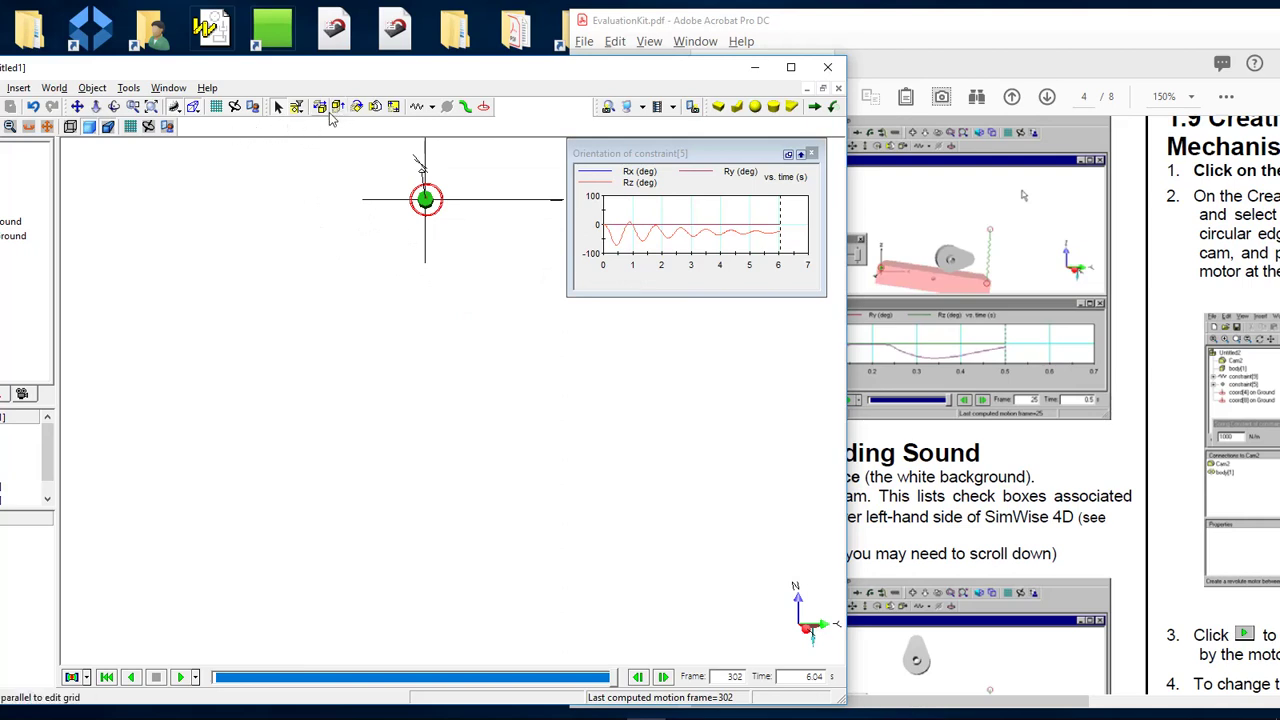
click(425, 200)
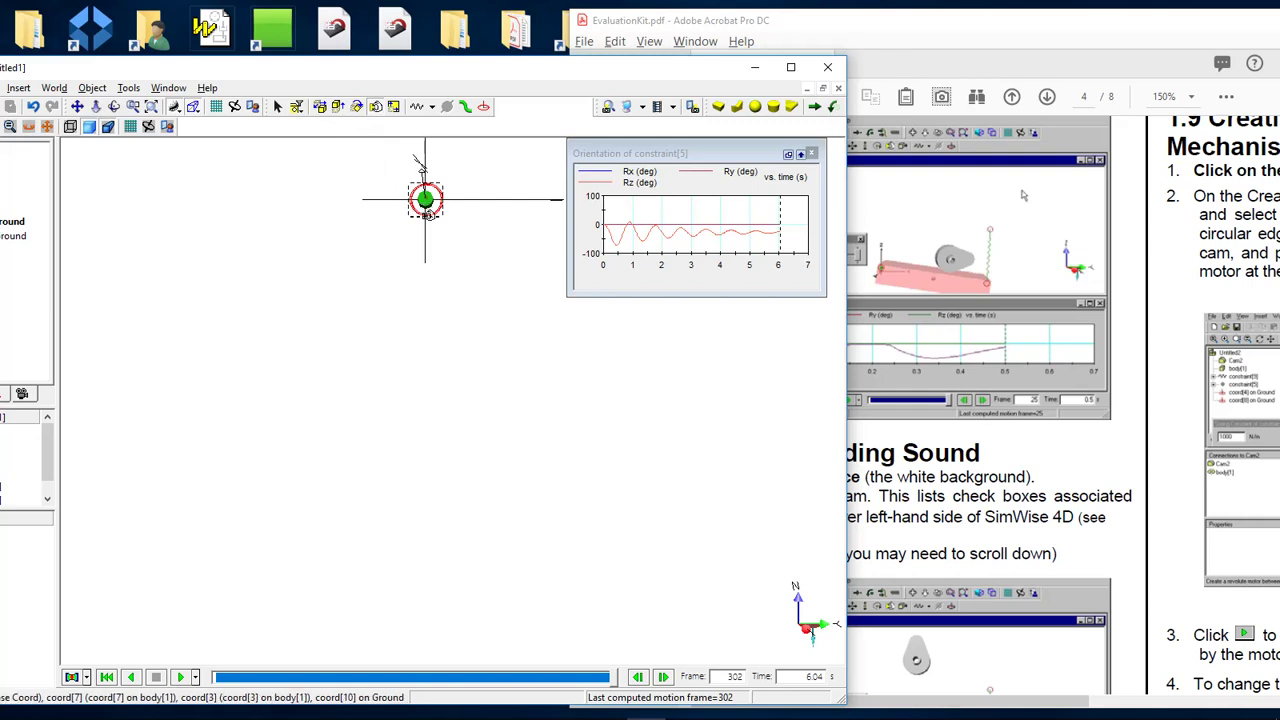
click(433, 207)
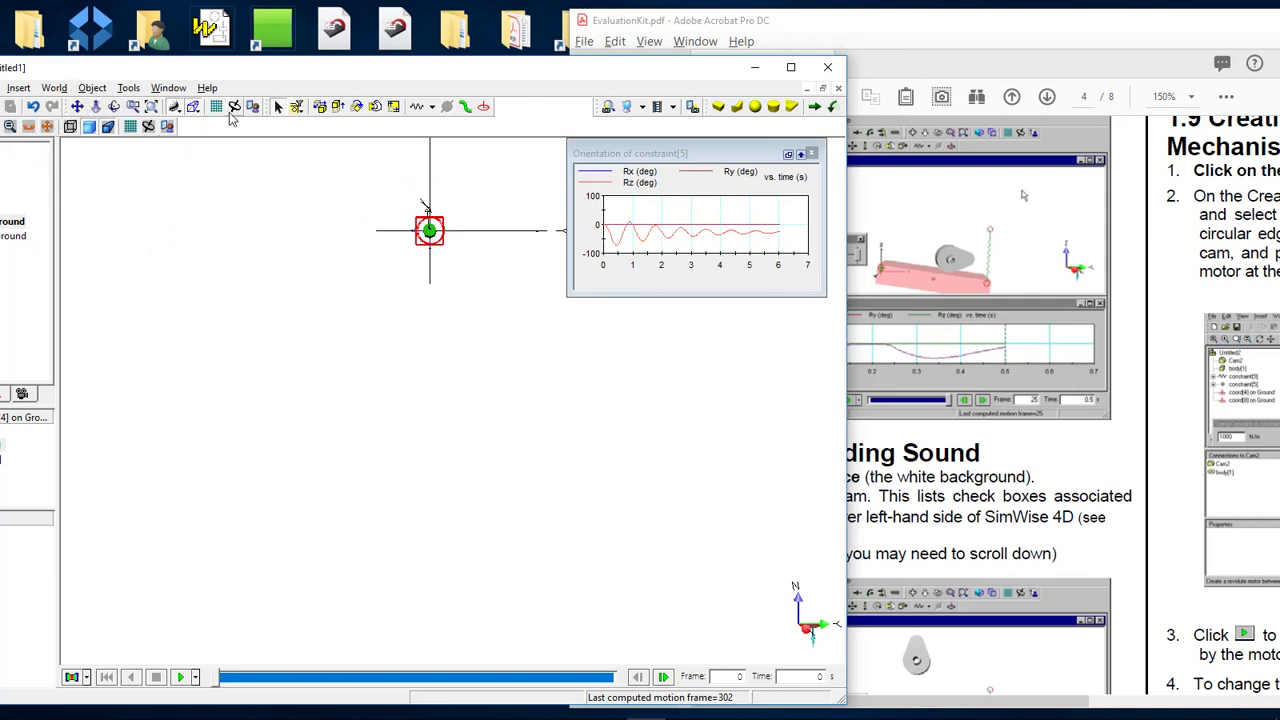
click(151, 109)
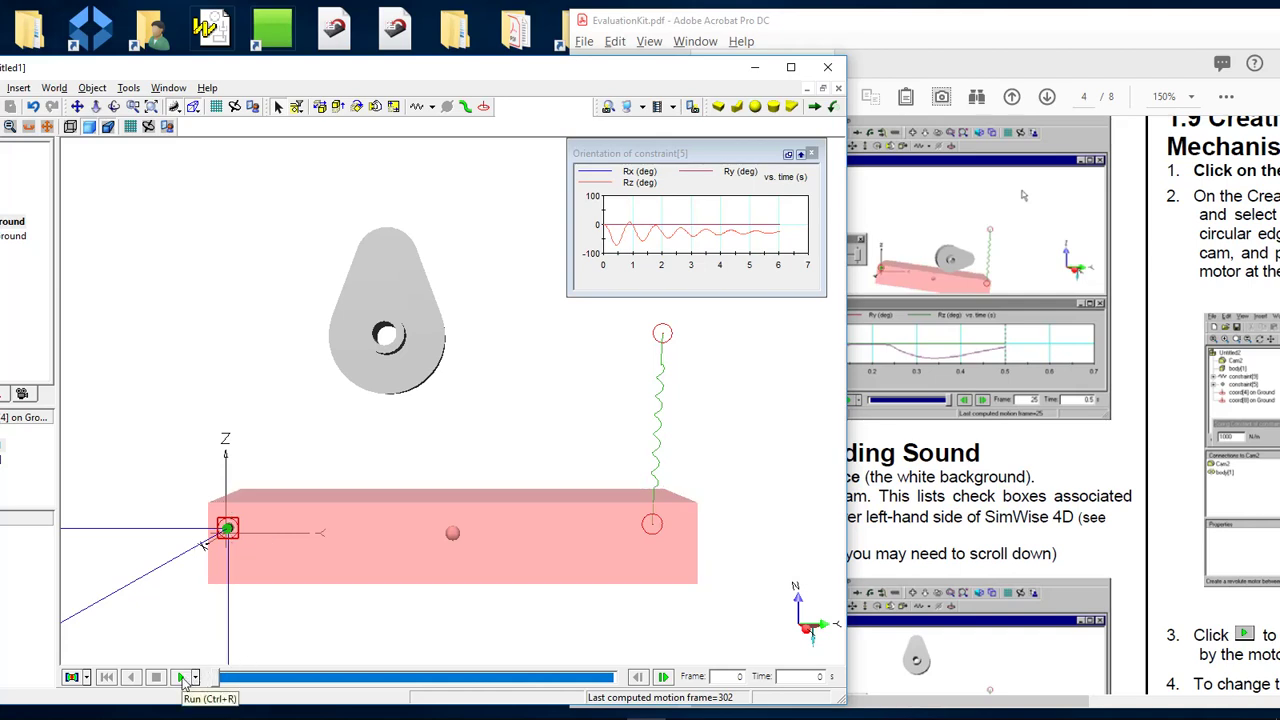
Open the linear spring's properties and examine its Spring/Damper settings.
click(665, 420)
click(661, 413)
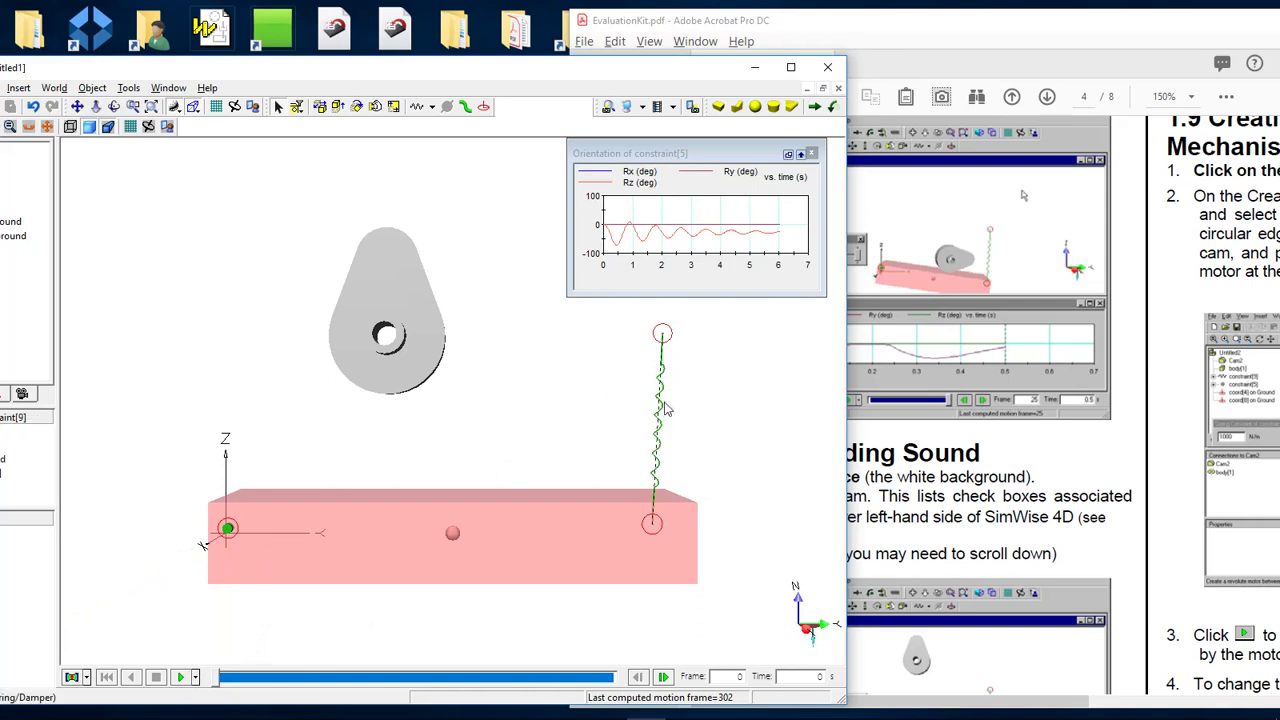
double_click(663, 418)
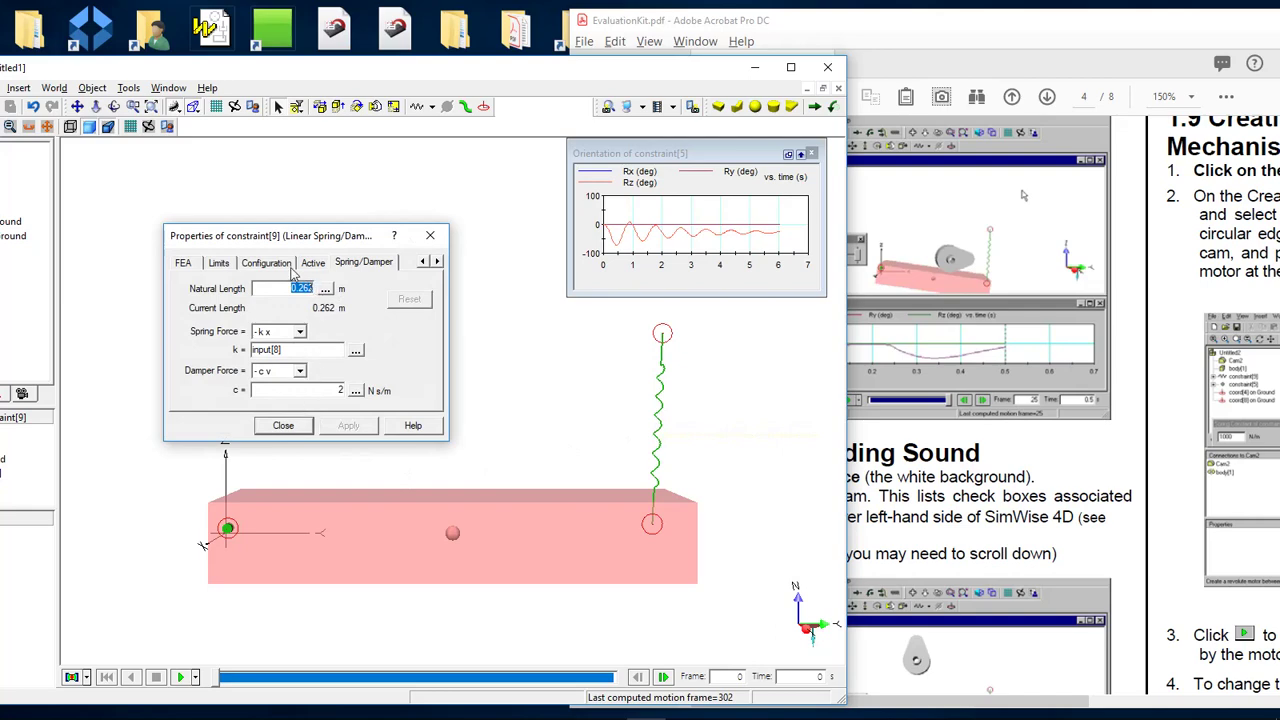
click(362, 263)
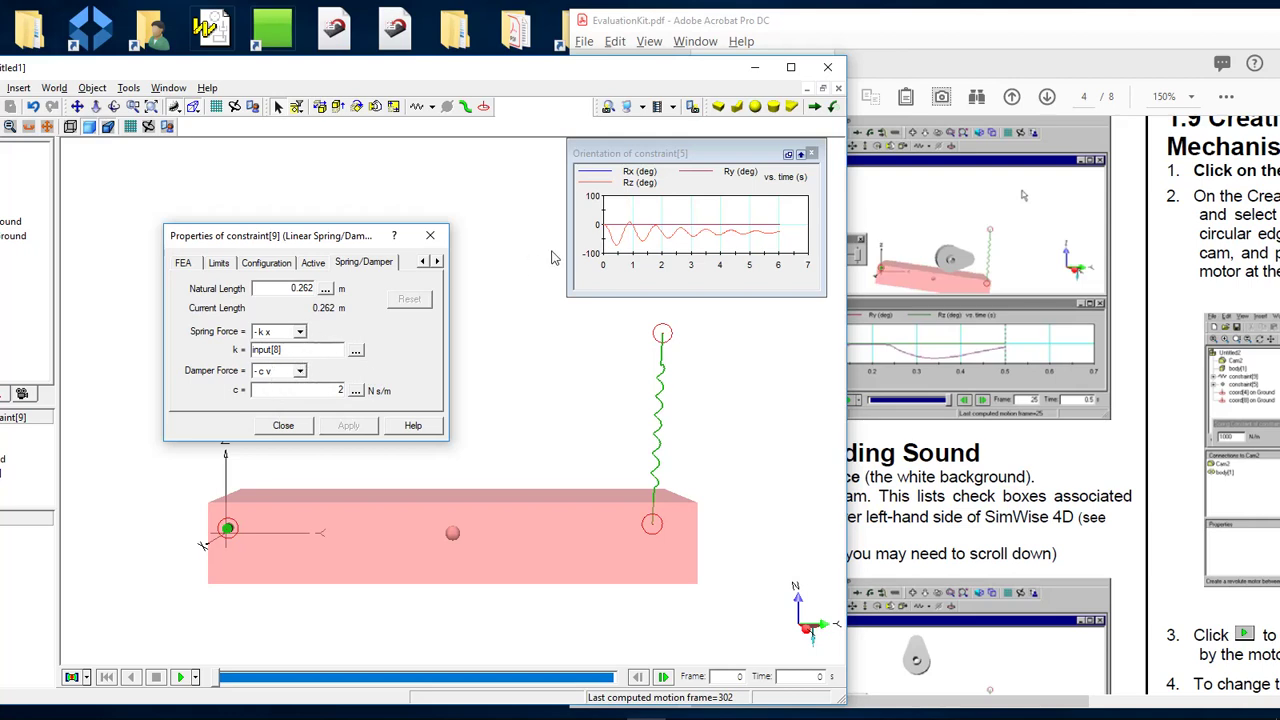
Maximize the SimWise 4D window and insert a slider control for the selected spring's spring constant.
drag(370, 72, 490, 8)
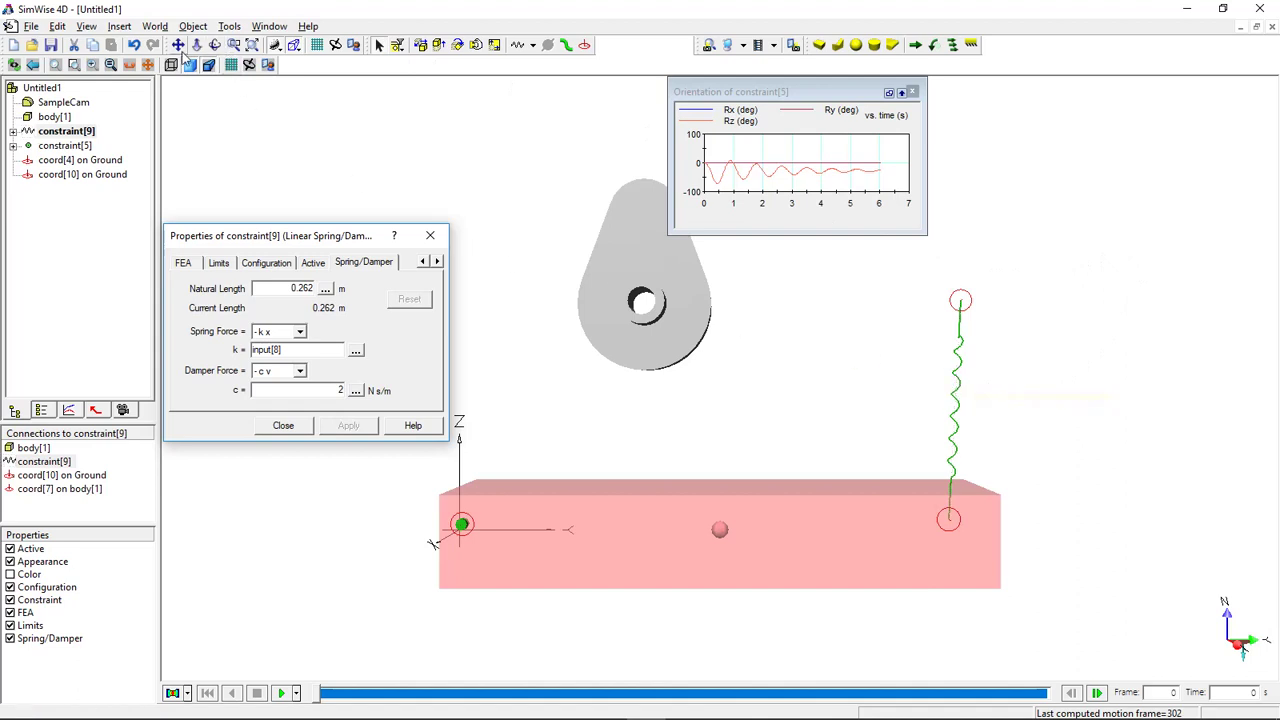
click(119, 27)
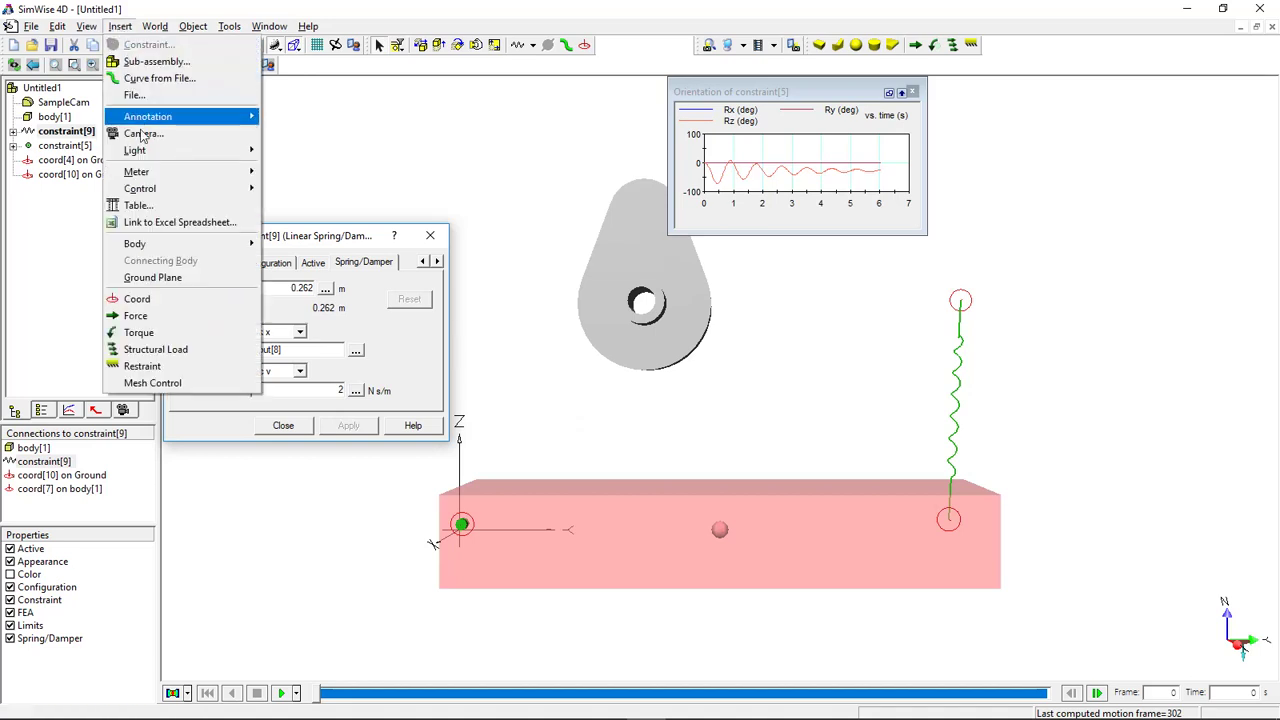
mouse_move(201, 178)
mouse_move(243, 189)
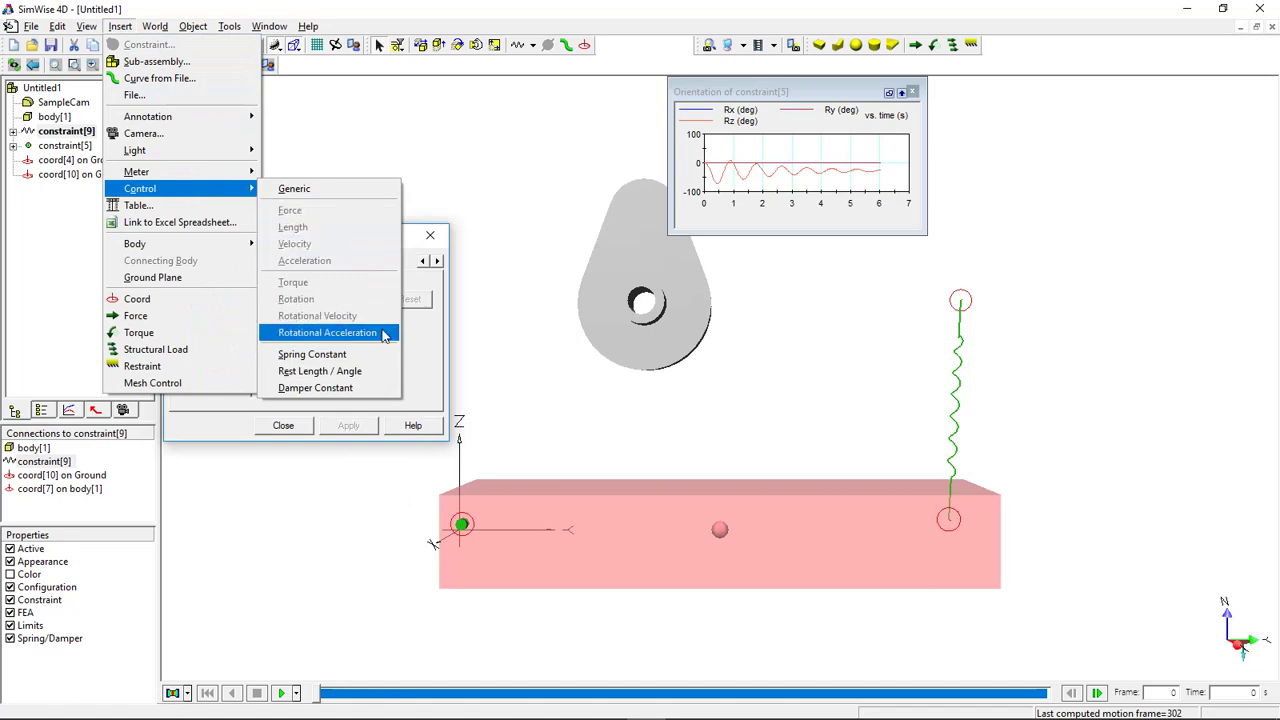
click(370, 360)
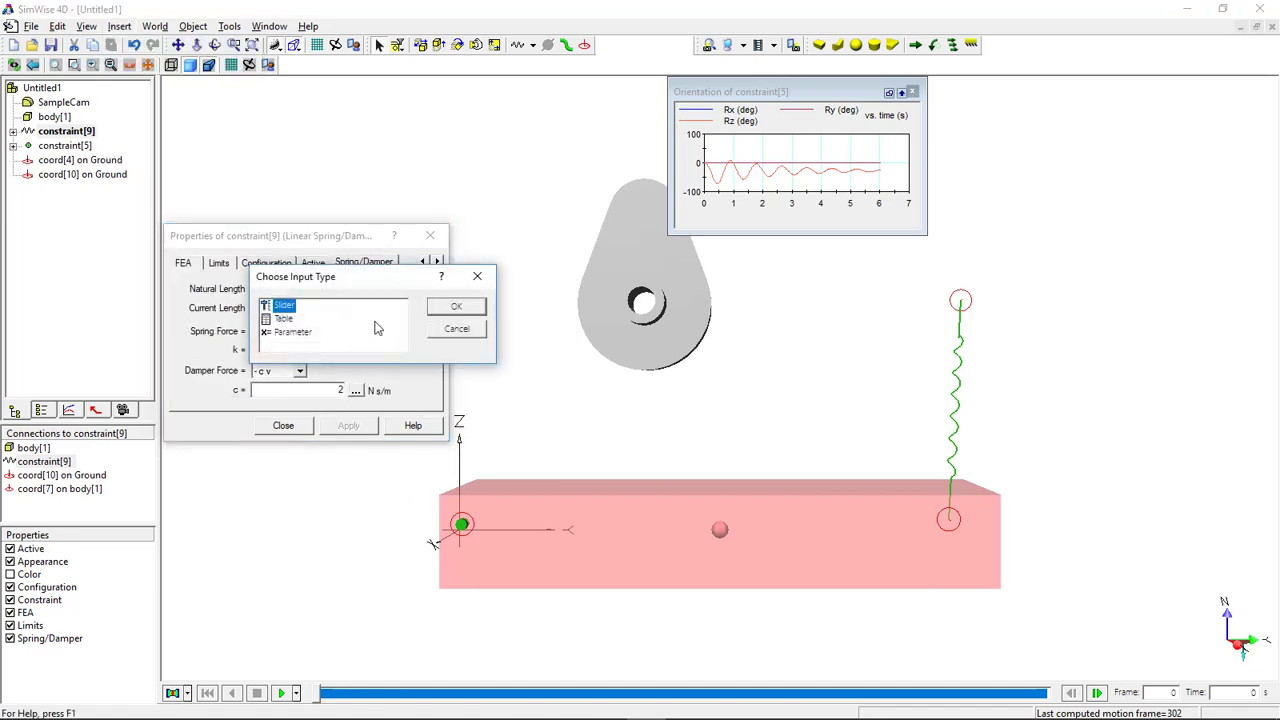
drag(366, 285, 428, 130)
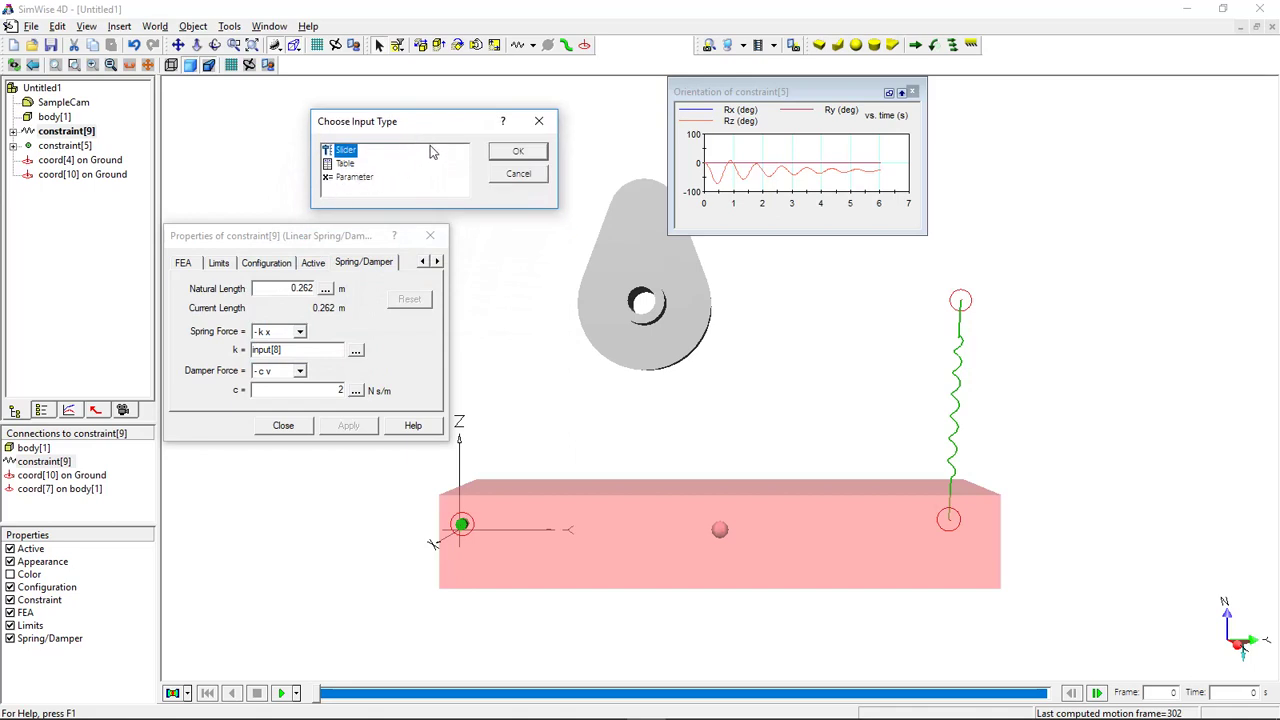
click(520, 152)
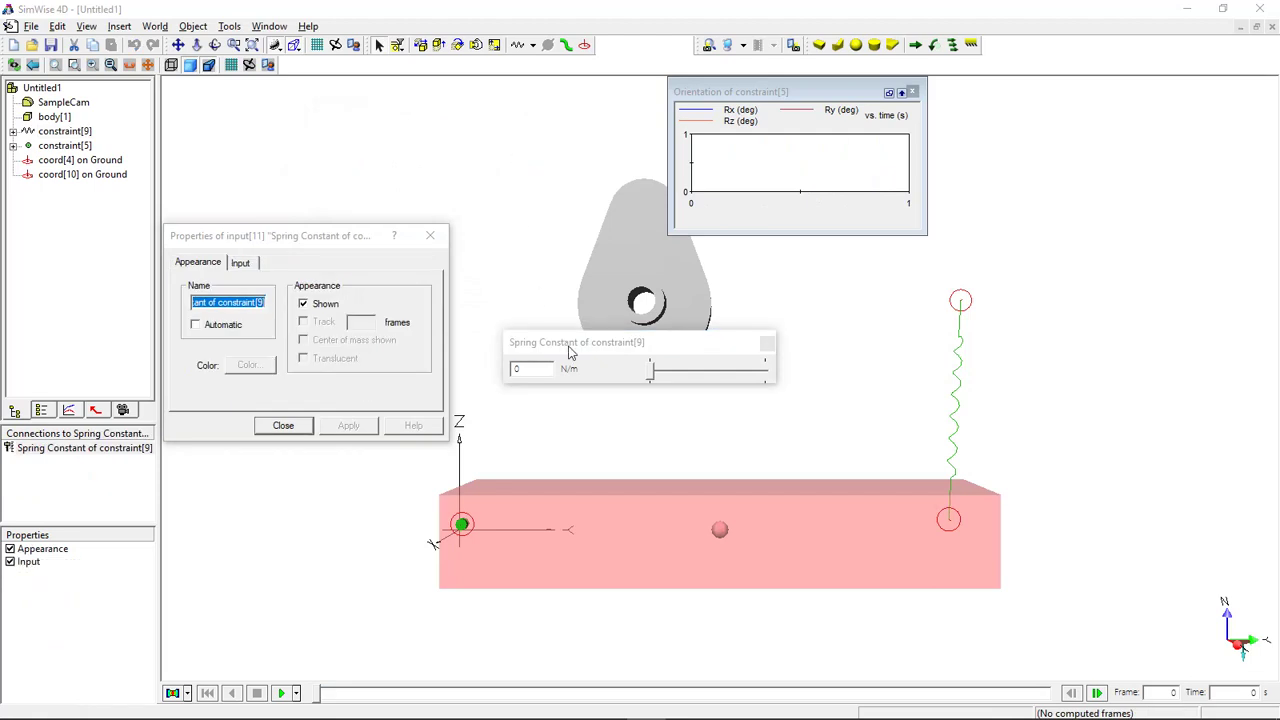
Set the new spring constant slider to 1000 N/m and close its properties window.
double_click(533, 369)
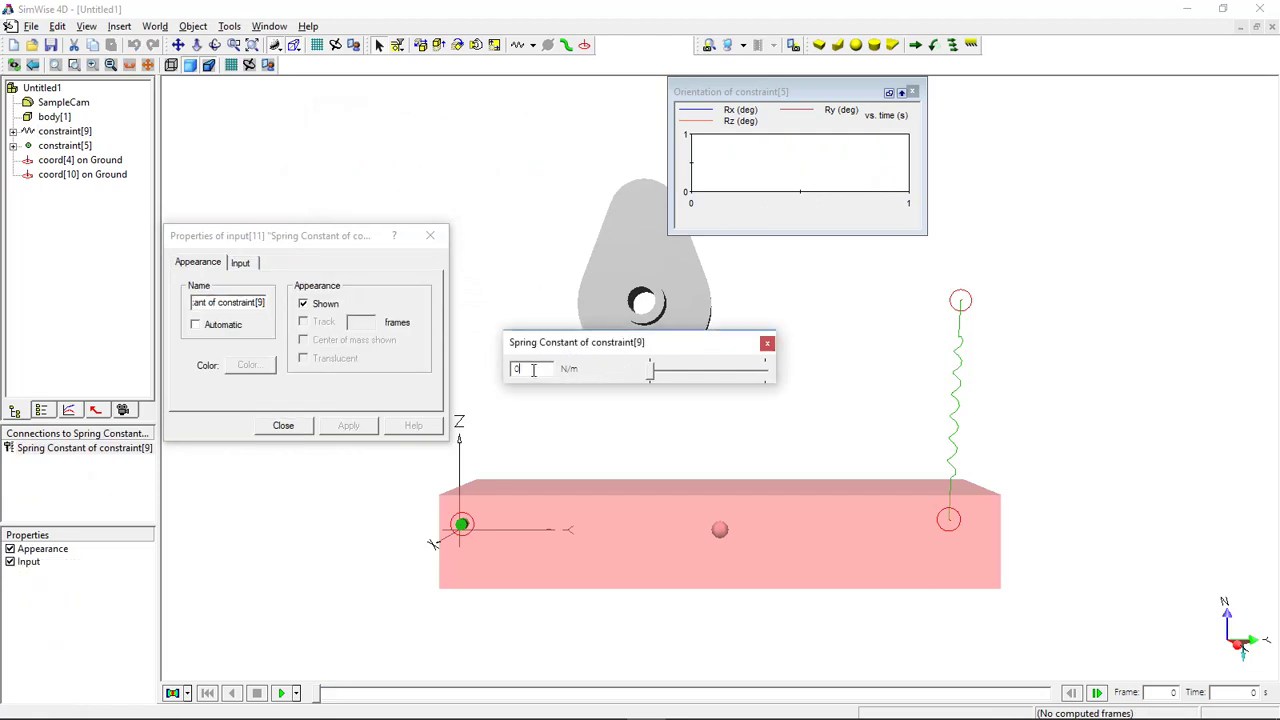
text(1000)
click(528, 422)
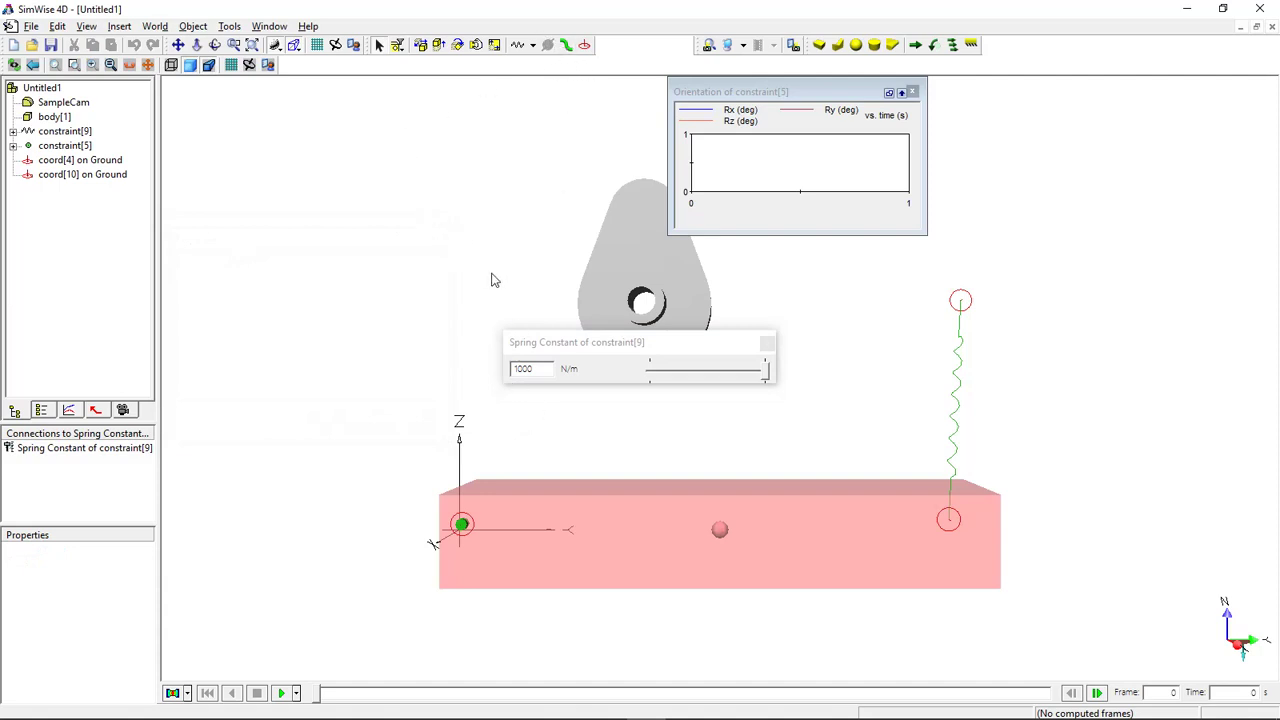
Move the spring constant slider window clear of the cam, then run and replay the simulation and reset it to the start.
drag(586, 341, 296, 189)
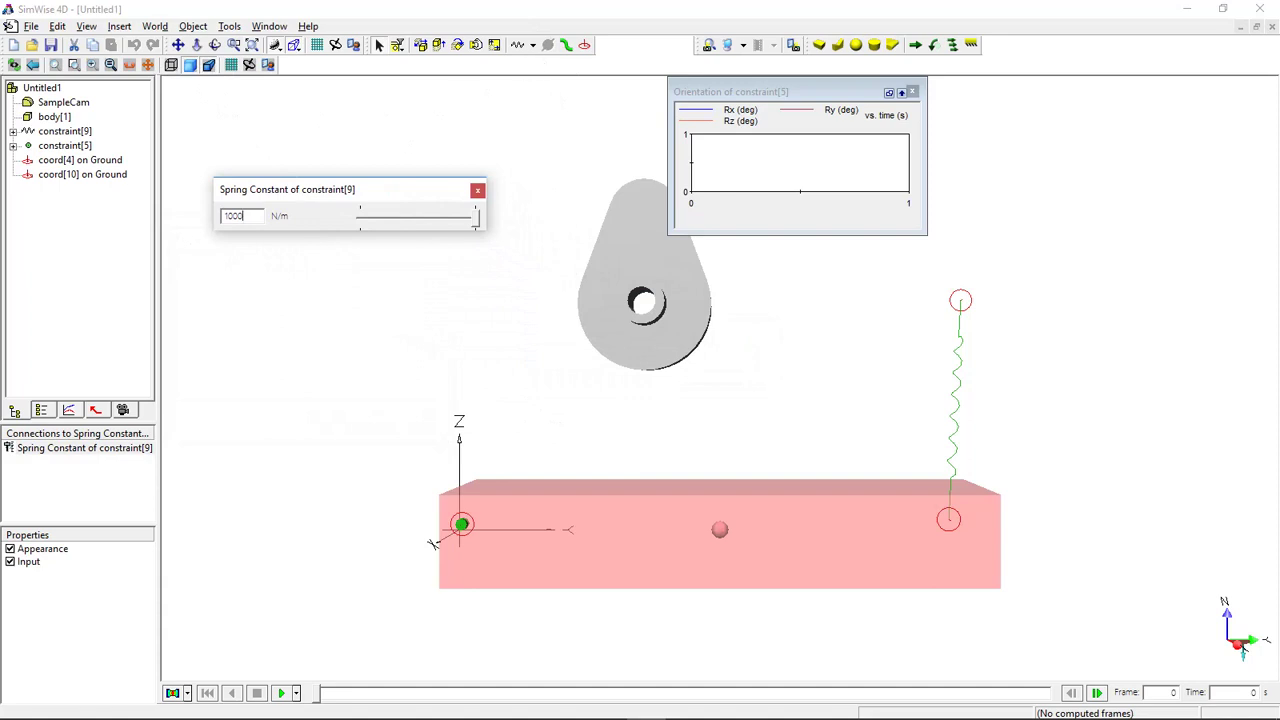
click(284, 694)
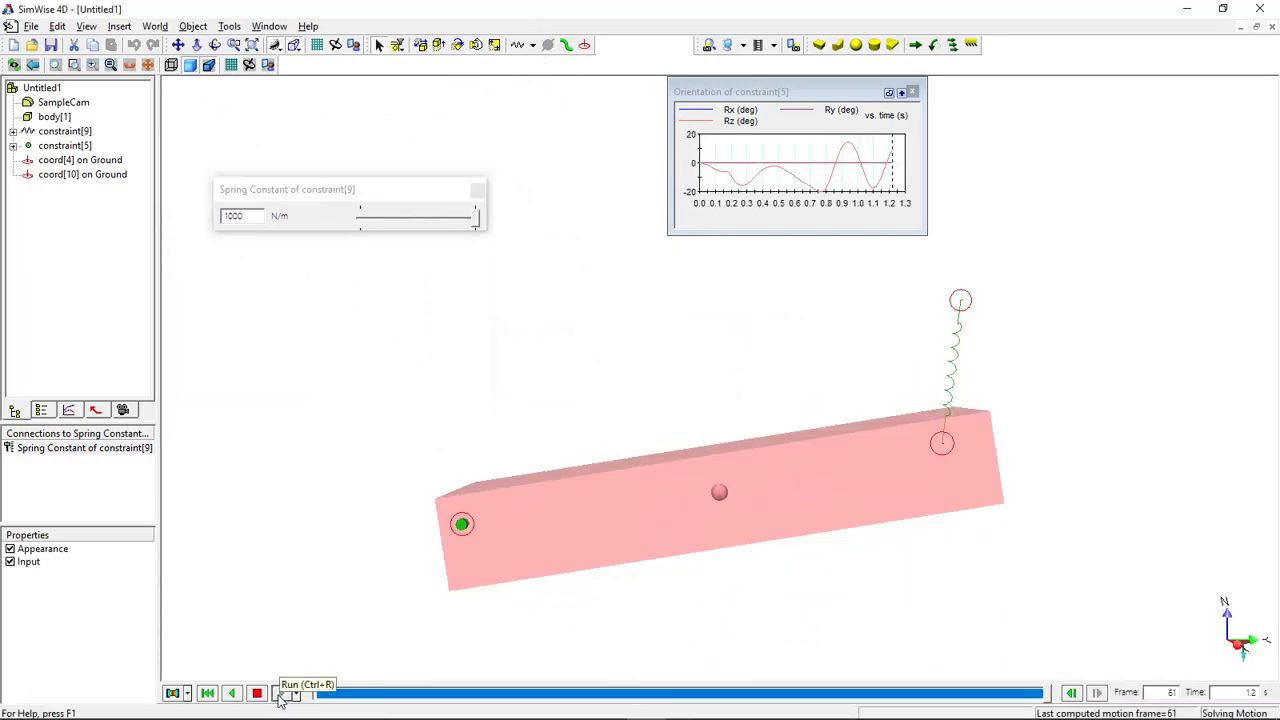
click(206, 694)
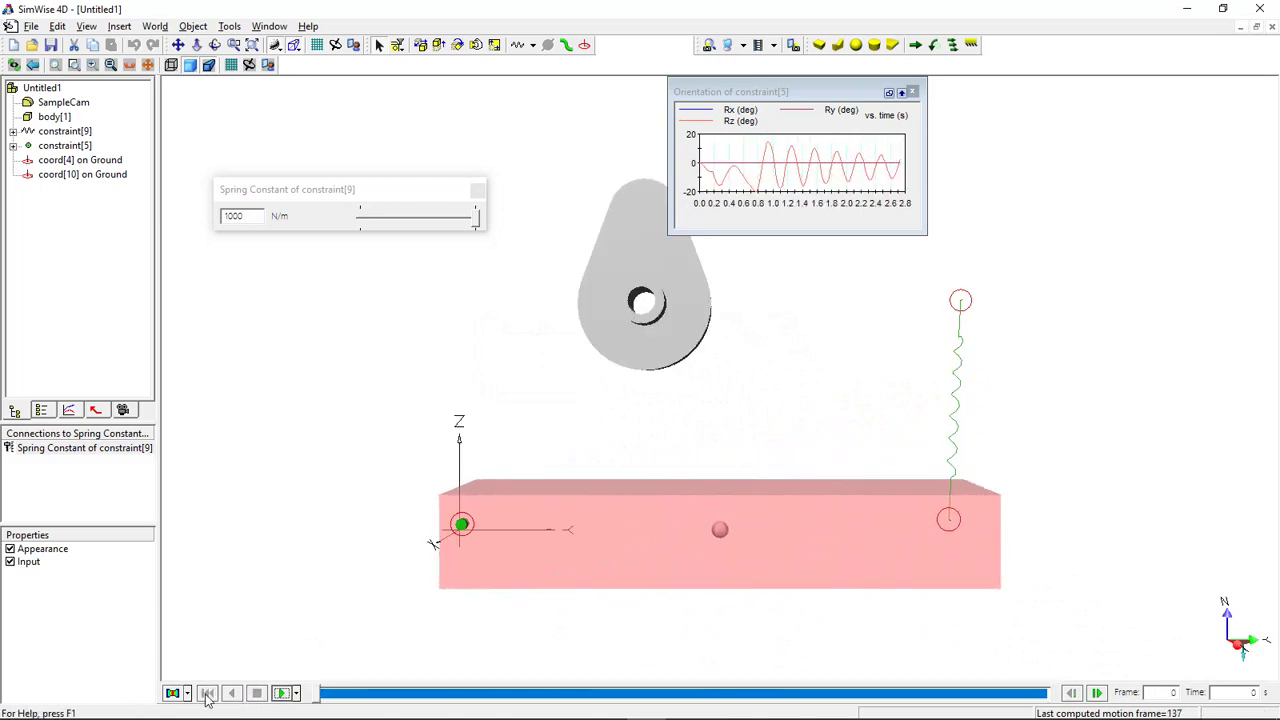
click(281, 693)
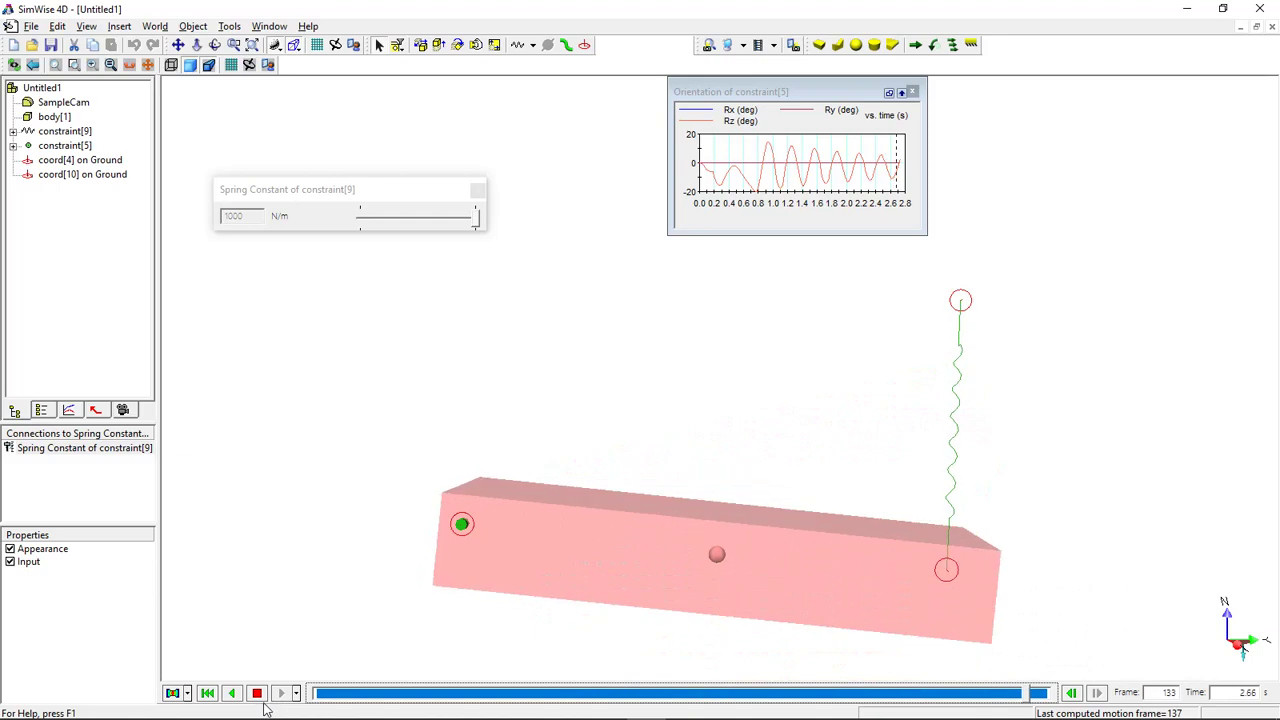
click(257, 693)
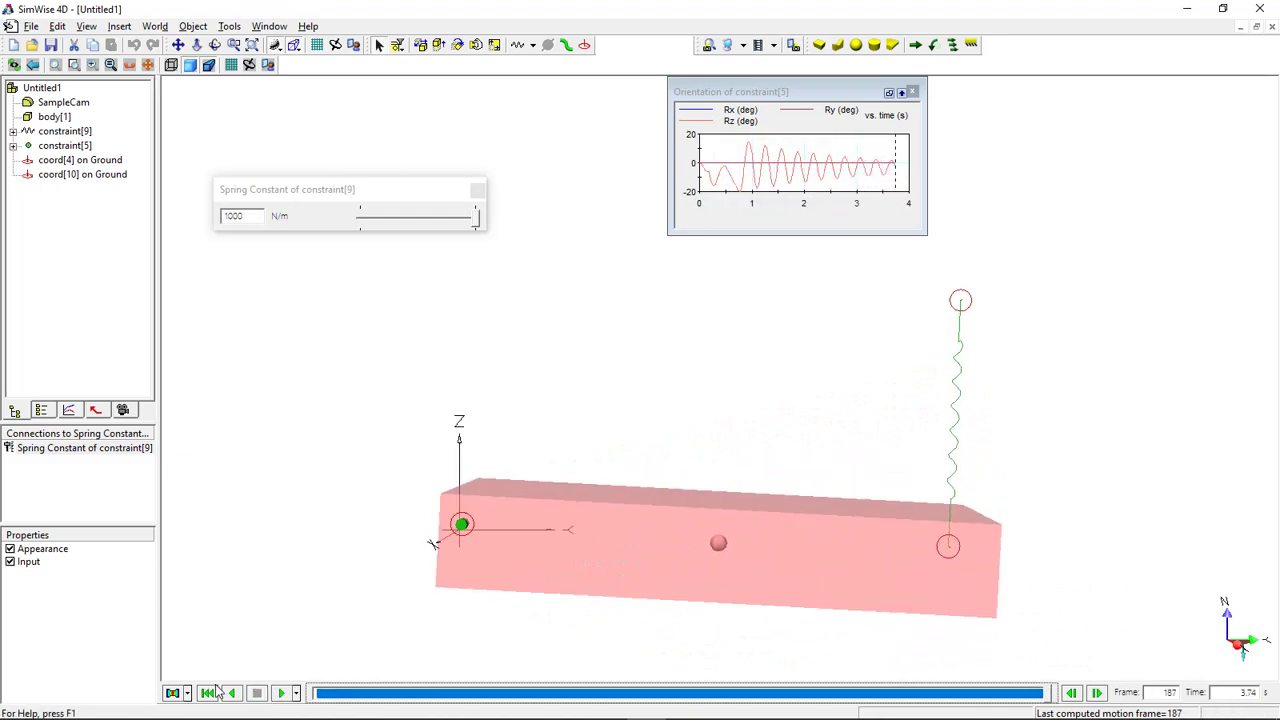
click(209, 693)
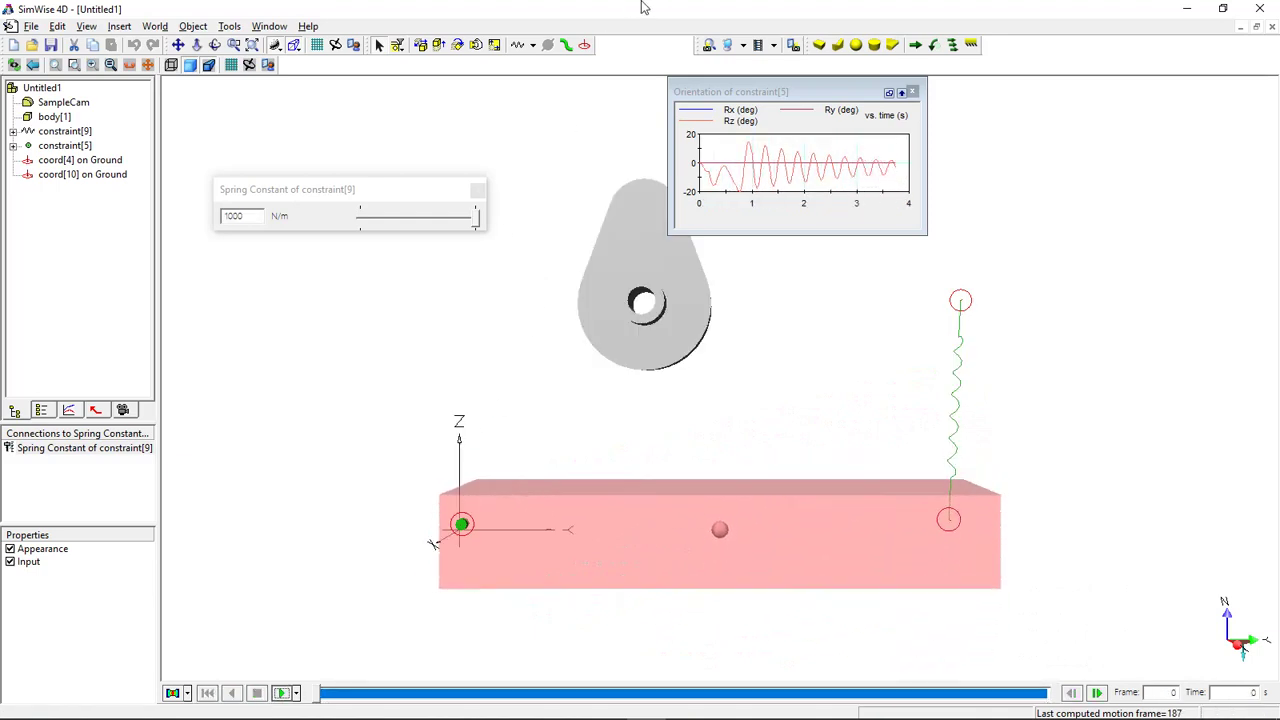
Restore the SimWise 4D window to a smaller size and read section 1.8 on adding sound in EvaluationKit.pdf.
click(1226, 10)
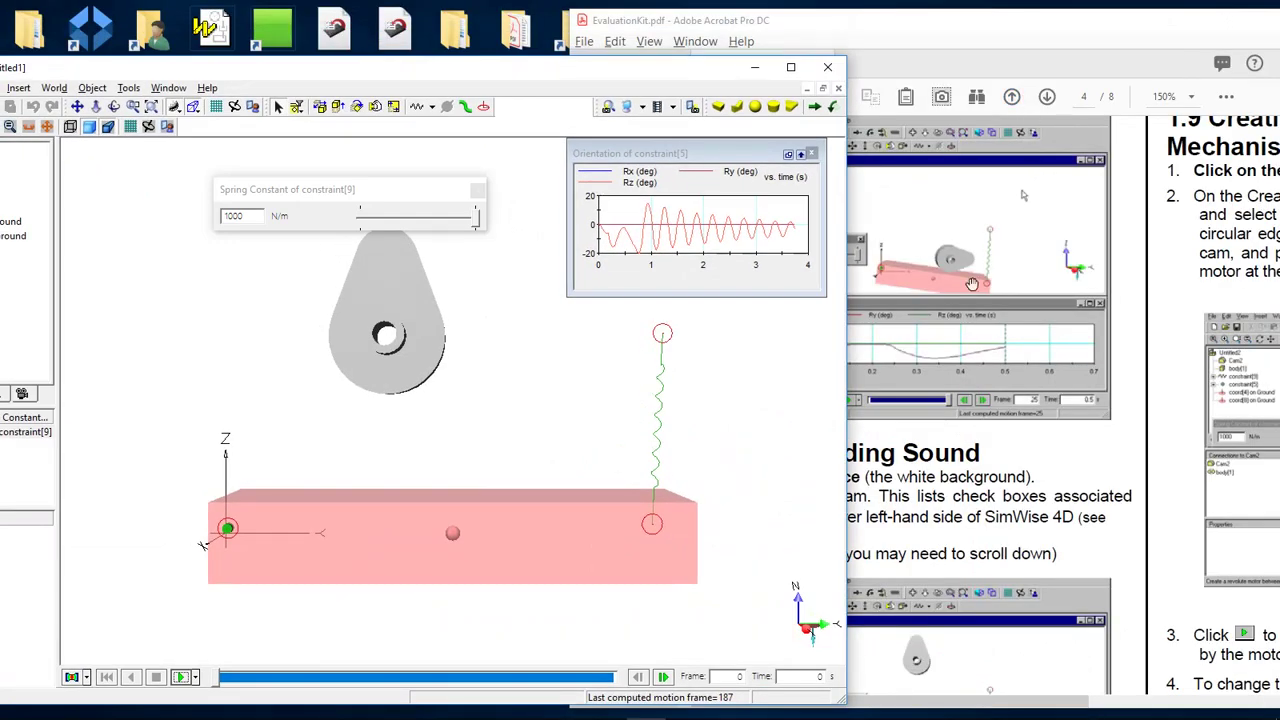
click(976, 454)
scroll(975, 457, down, 1)
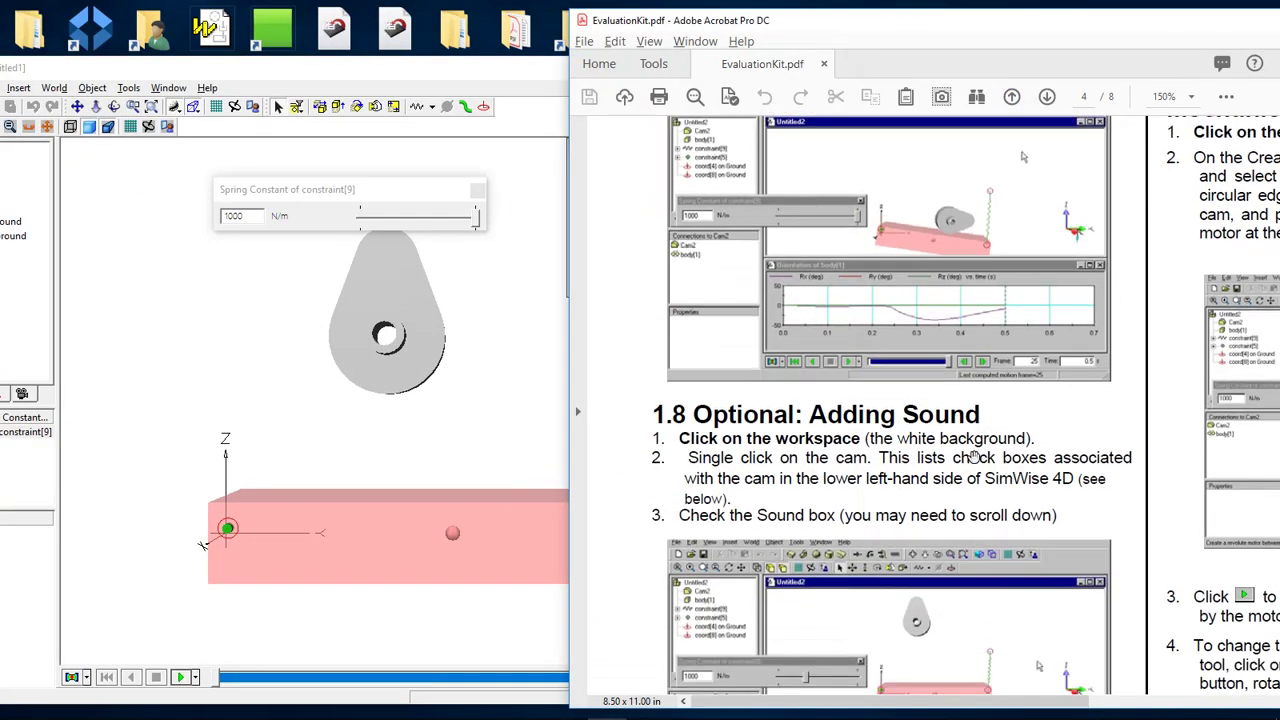
scroll(973, 457, down, 6)
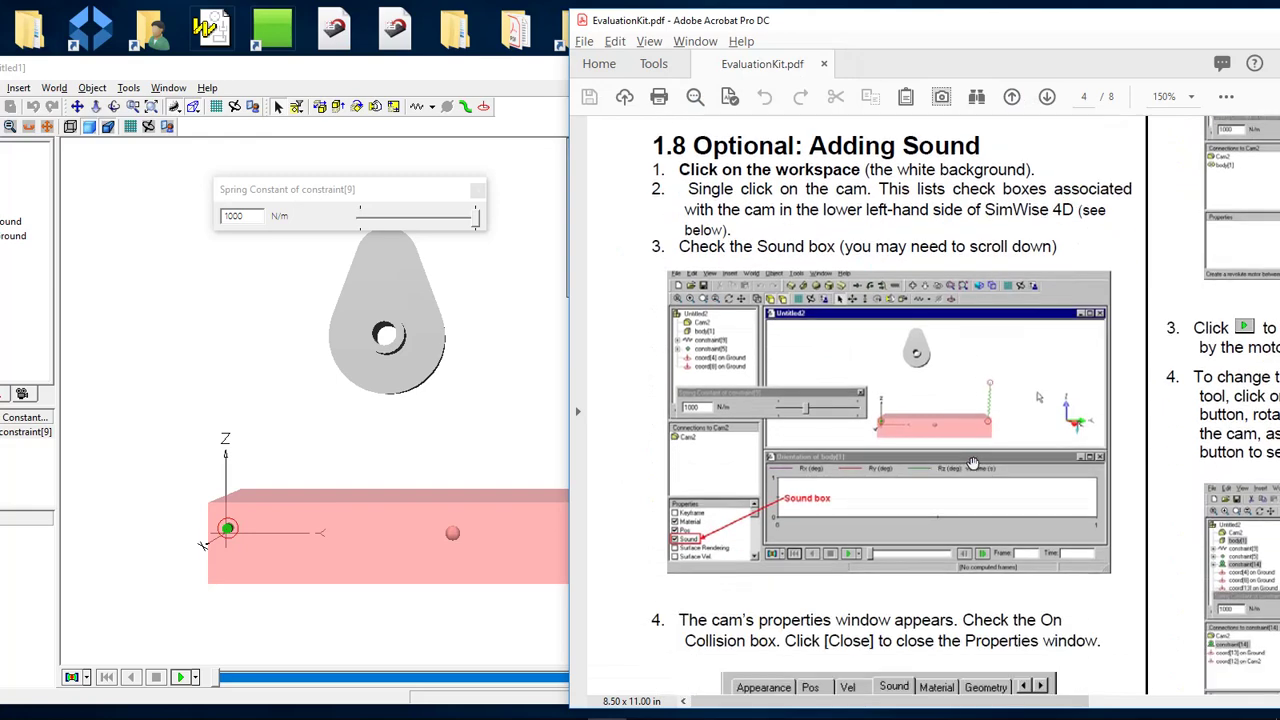
scroll(973, 463, up, 1)
scroll(973, 463, up, 1)
scroll(973, 463, down, 1)
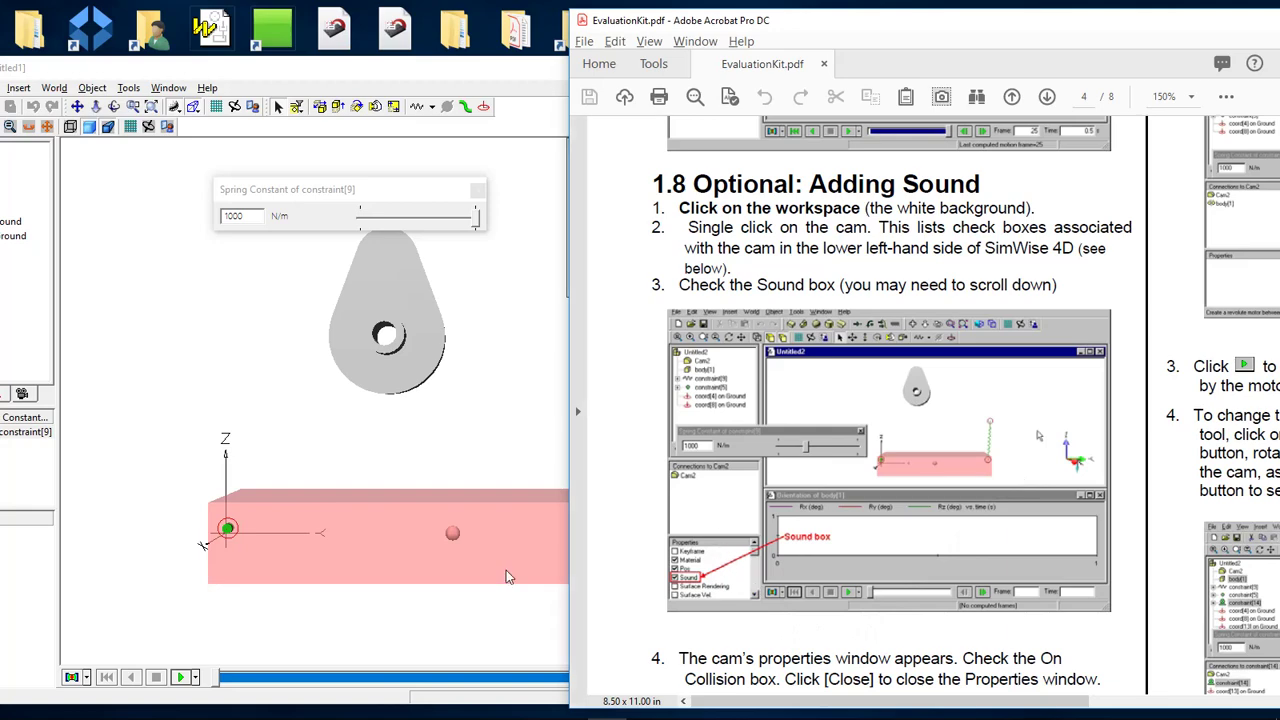
Back in SimWise 4D, select the cam, bring the whole window into view and enable the cam's Sound property.
click(510, 291)
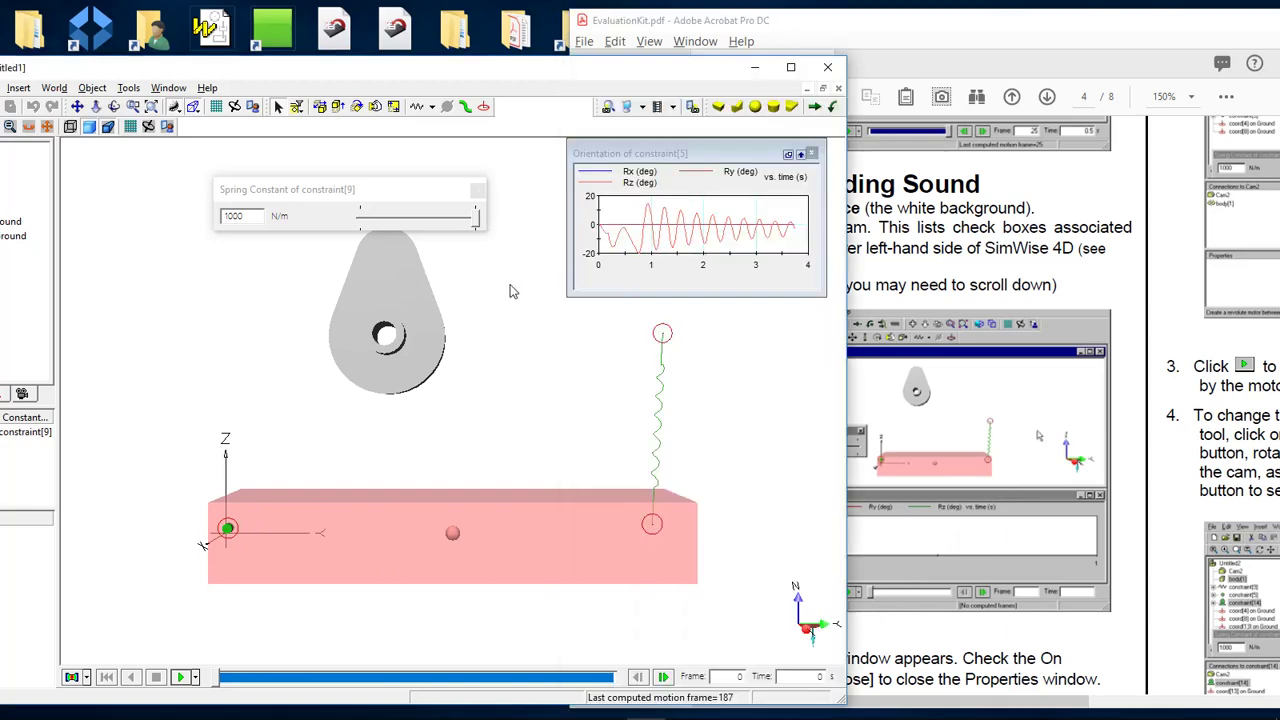
click(418, 307)
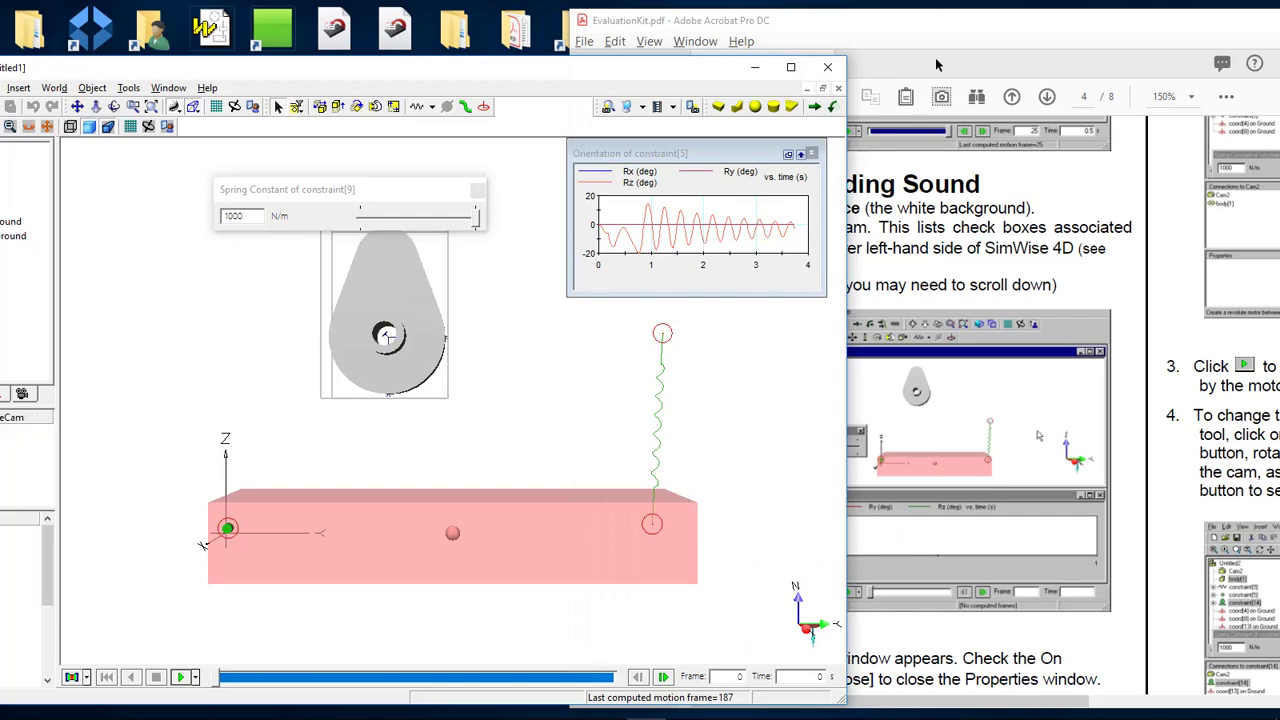
click(950, 52)
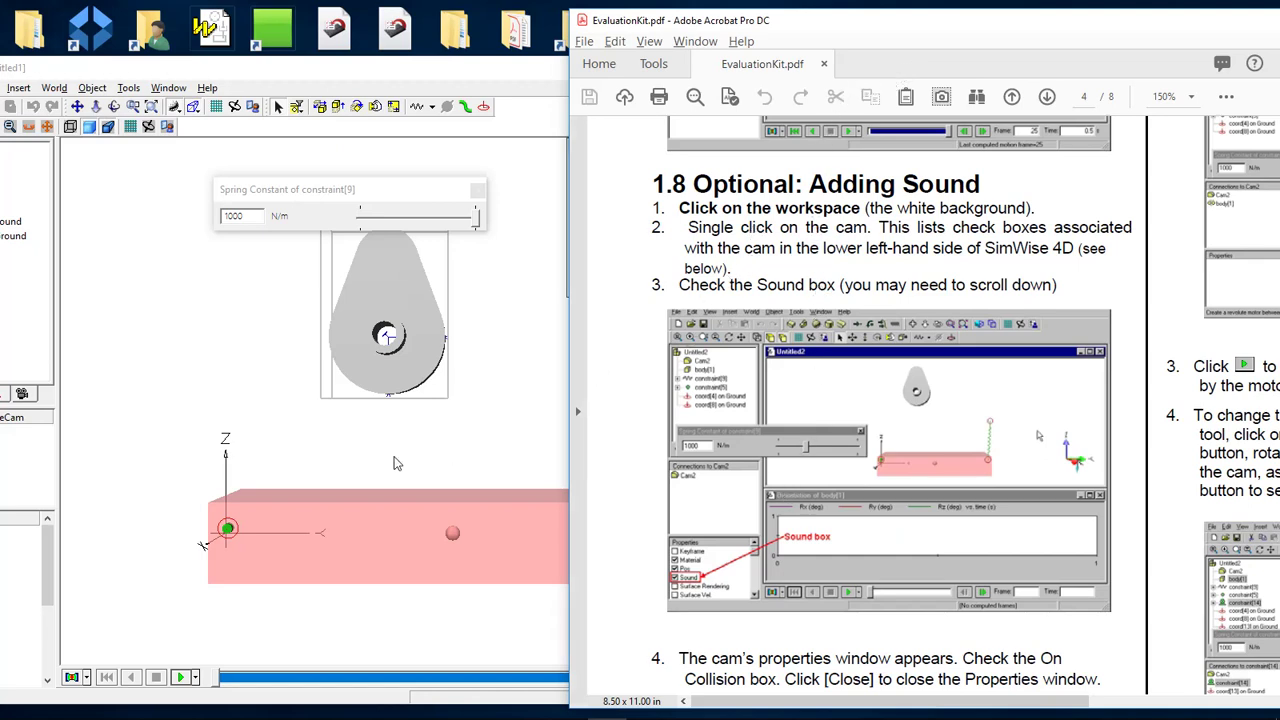
drag(331, 75, 450, 52)
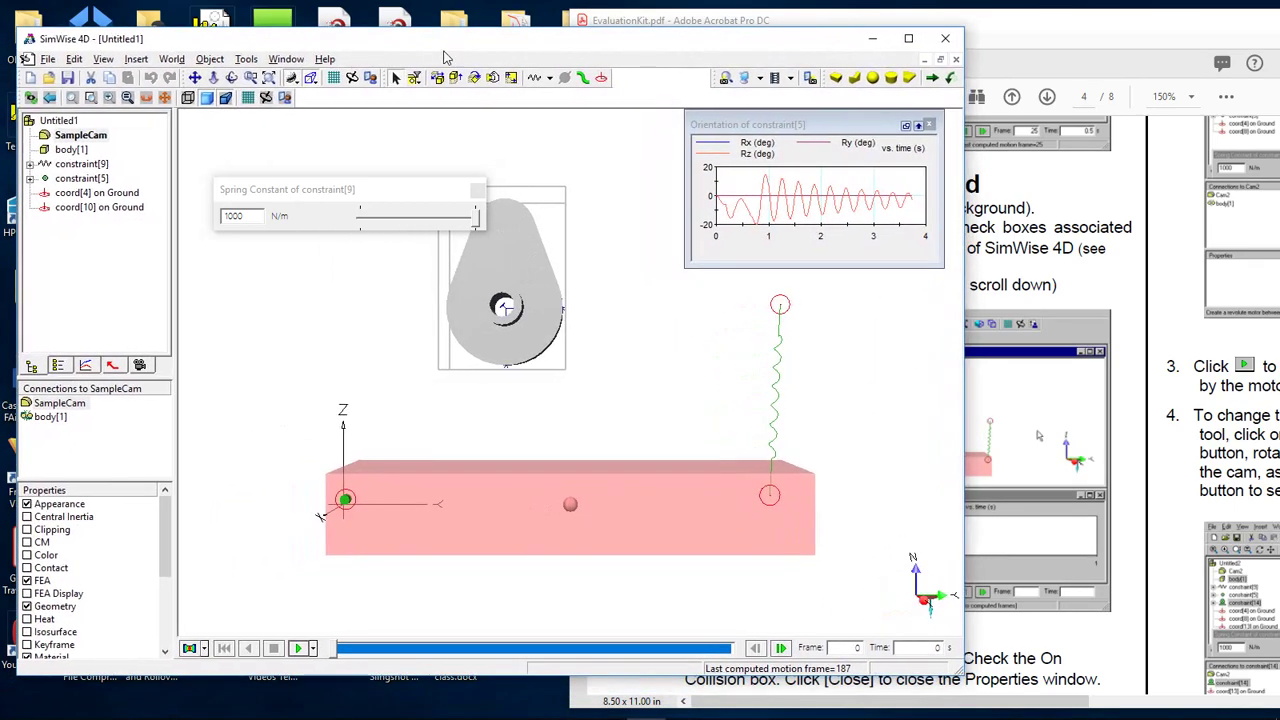
drag(165, 562, 152, 606)
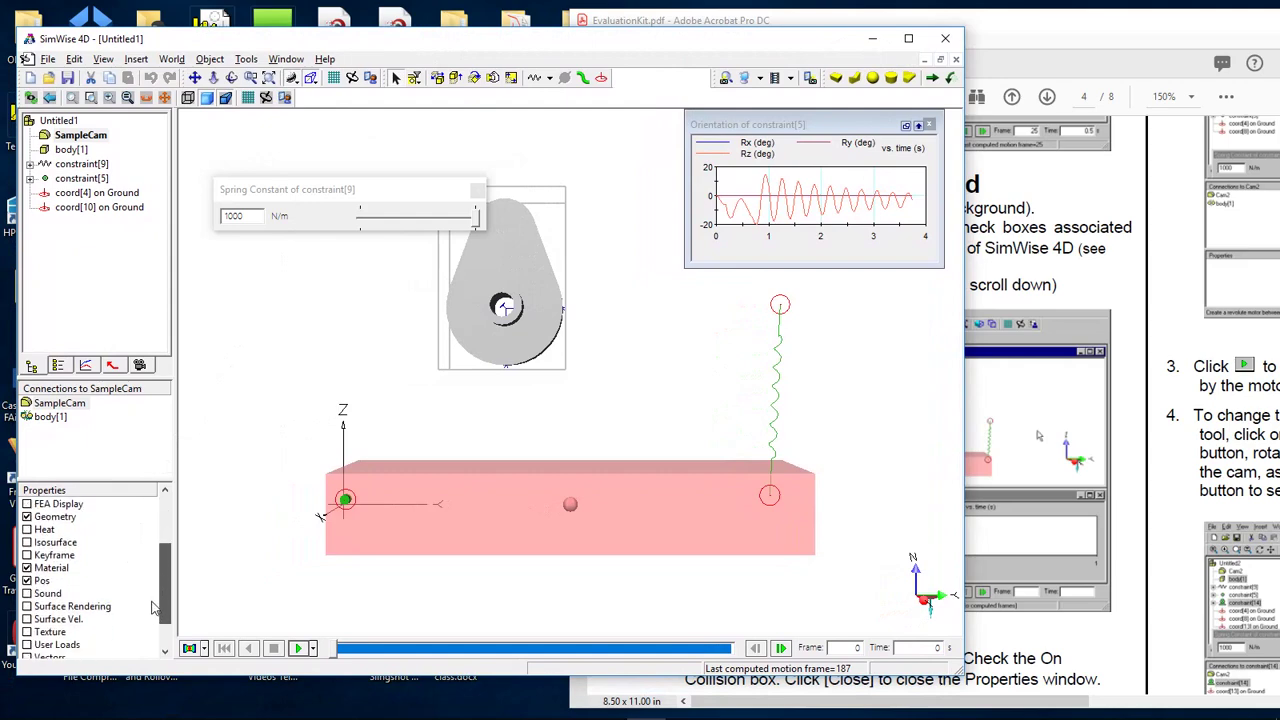
click(28, 594)
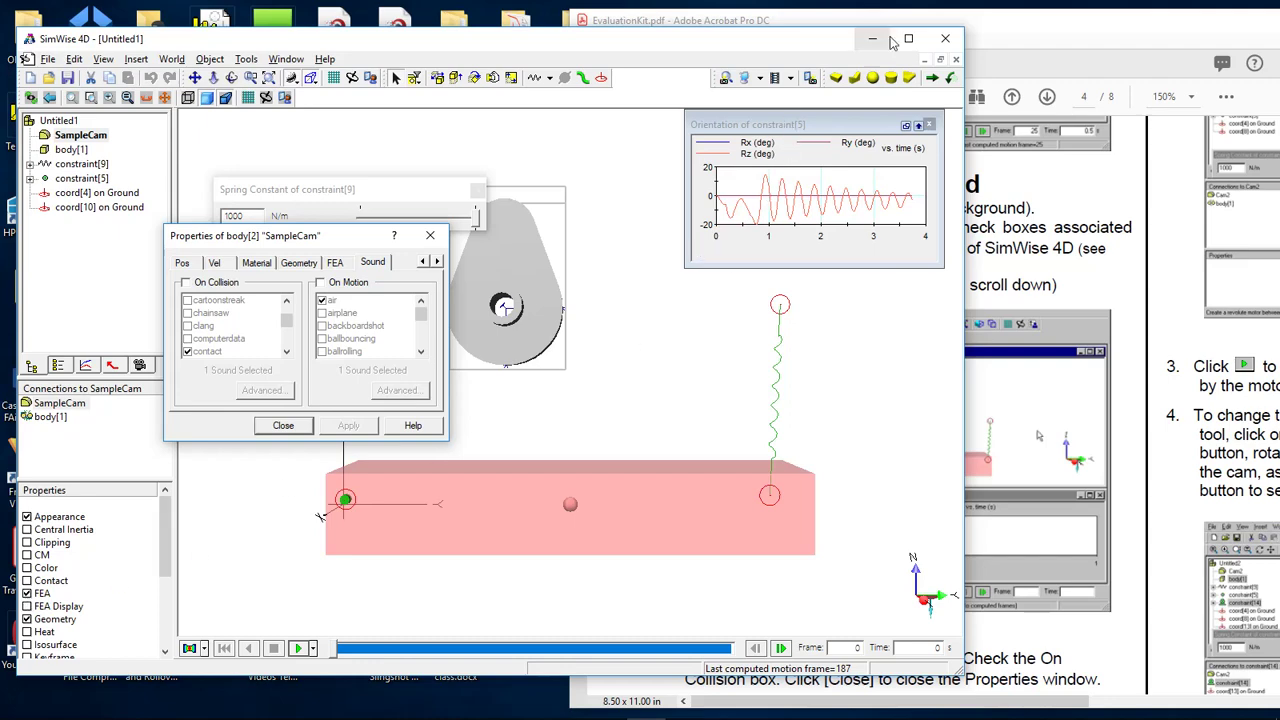
Check the sound settings in EvaluationKit.pdf, then enable On Collision sound for SampleCam and close its properties window.
click(1075, 67)
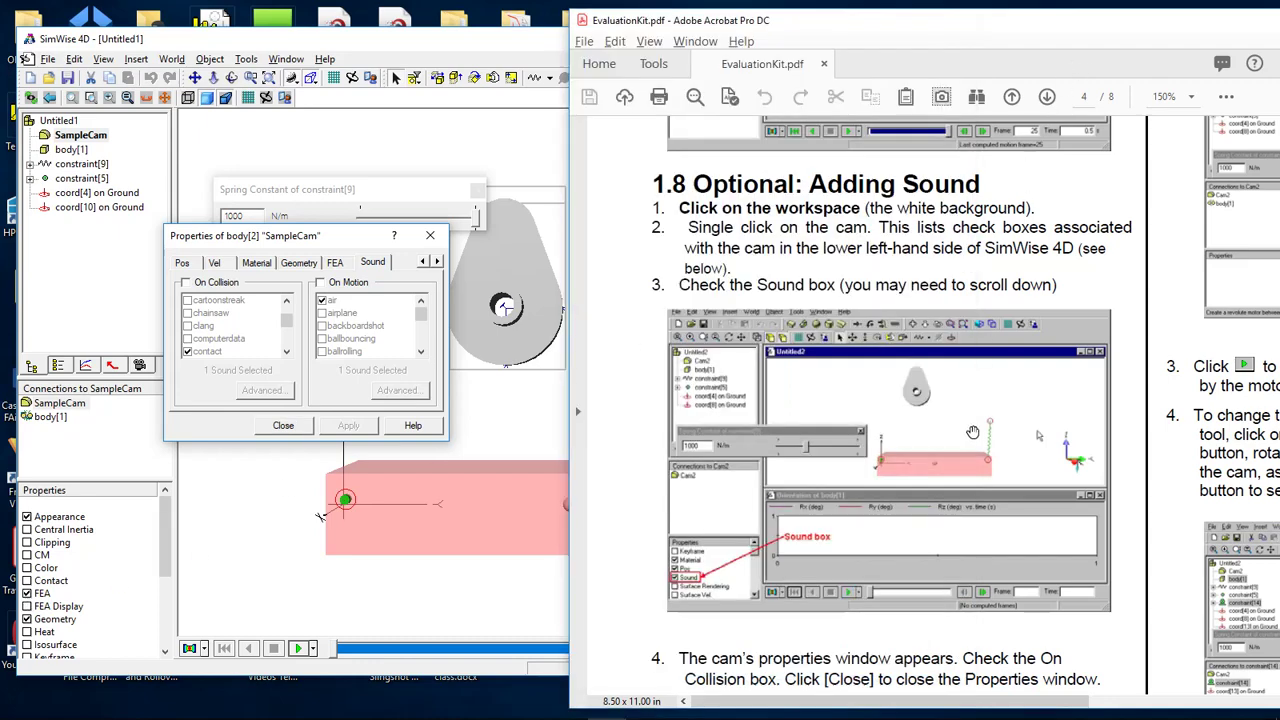
scroll(942, 498, down, 3)
scroll(942, 498, down, 3)
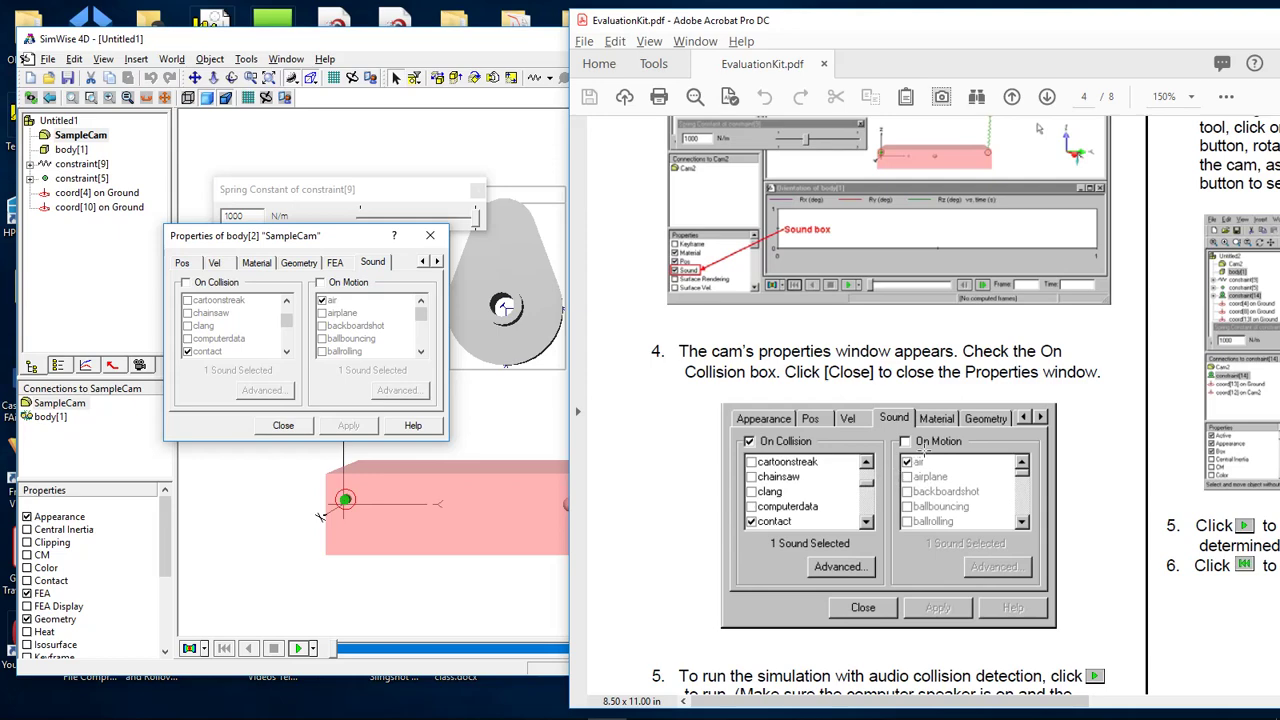
scroll(926, 446, down, 3)
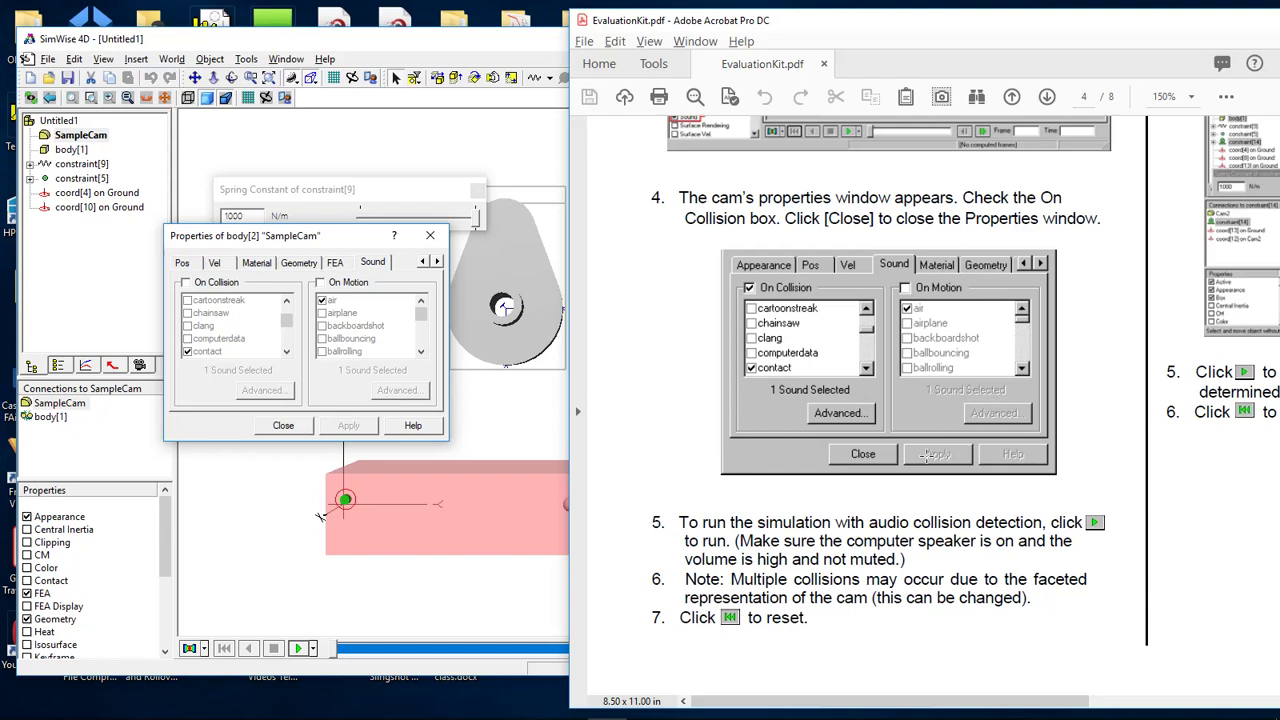
click(340, 541)
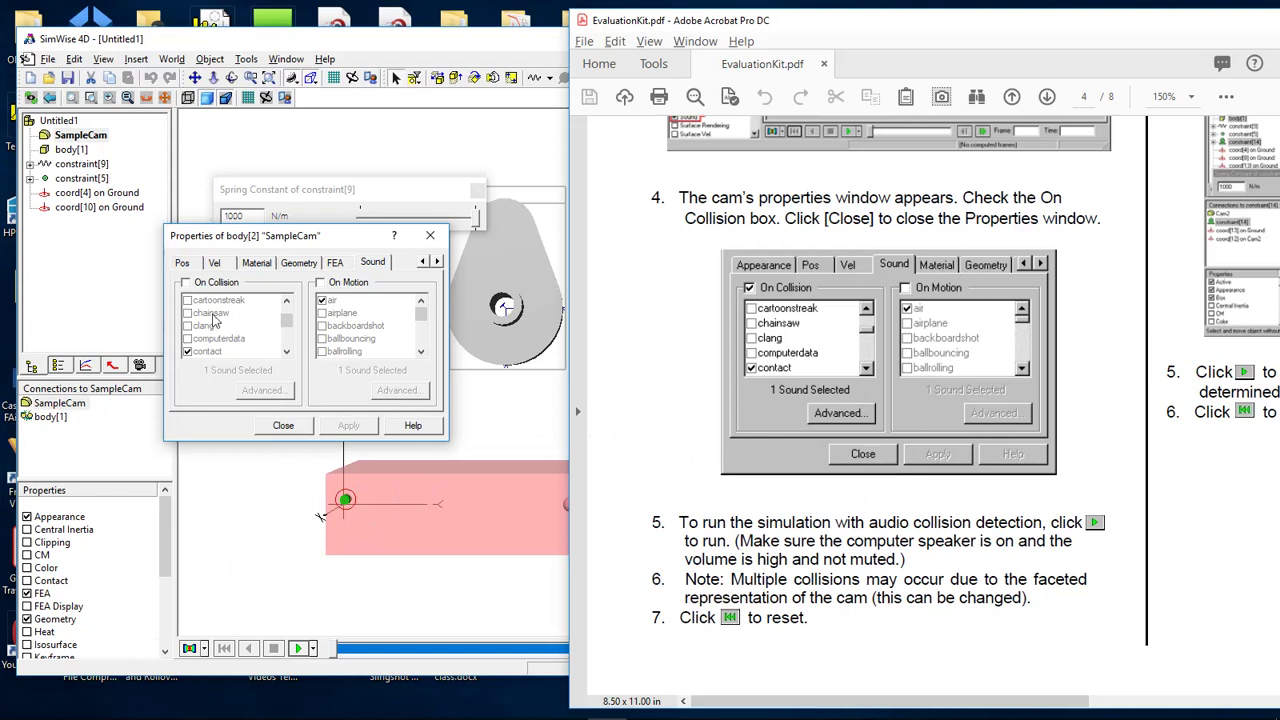
click(185, 283)
click(185, 283)
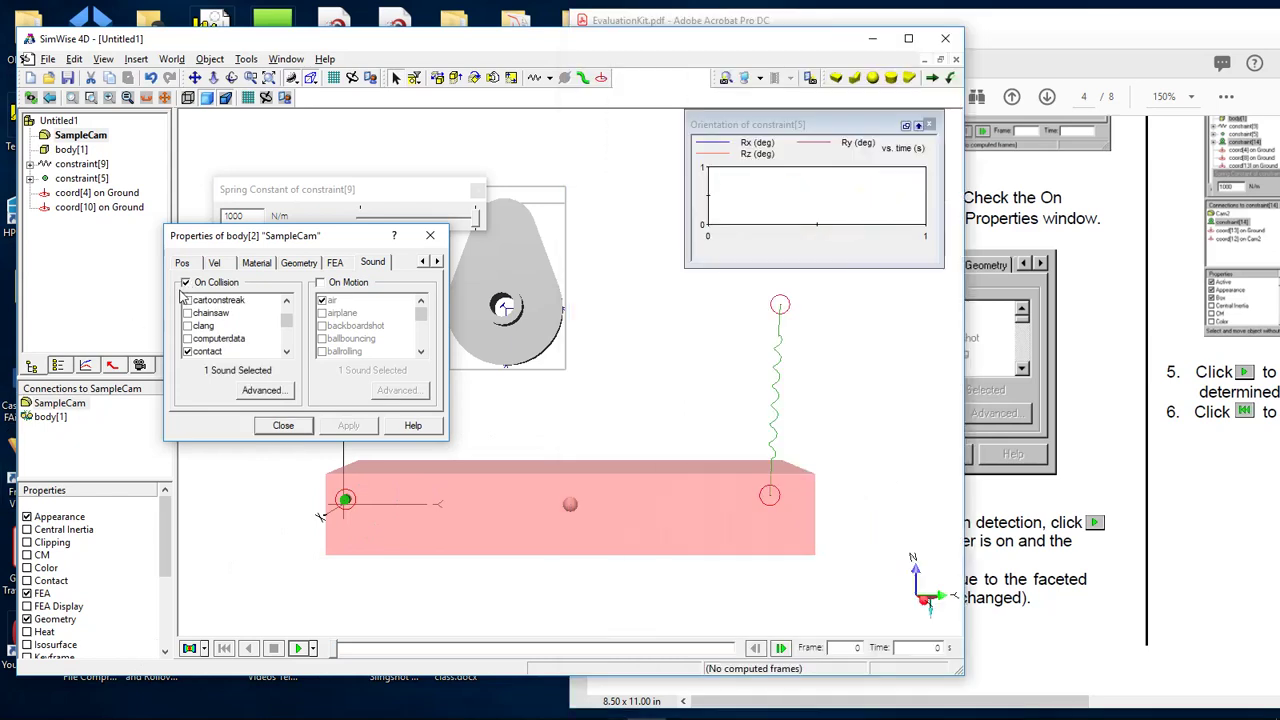
click(283, 426)
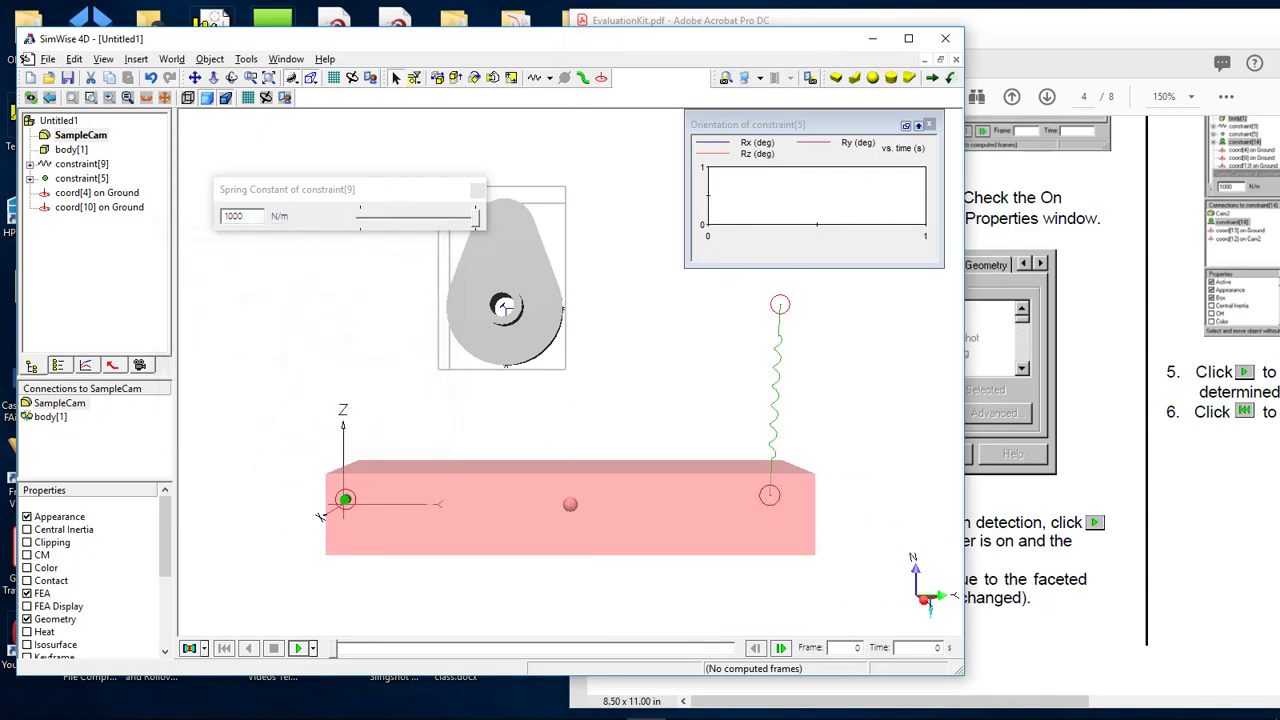
Run the simulation with collision sound, replay it and reset it to the first frame.
click(297, 648)
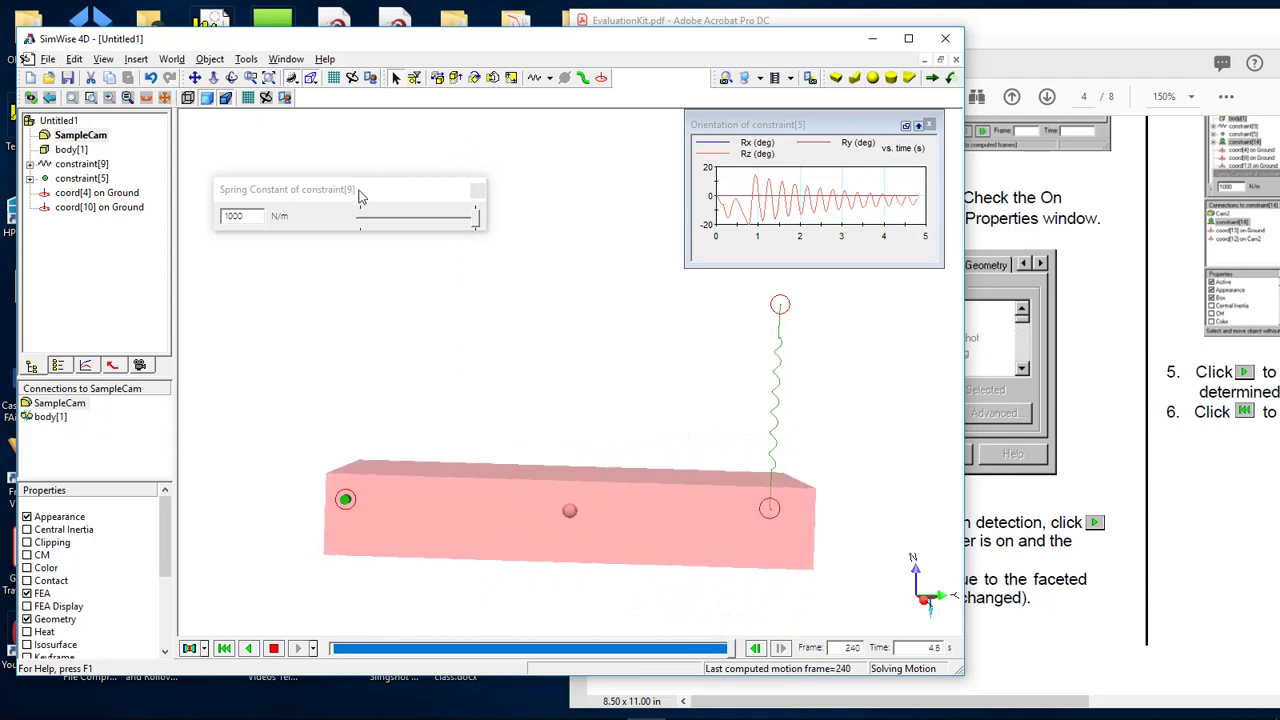
click(273, 648)
click(224, 648)
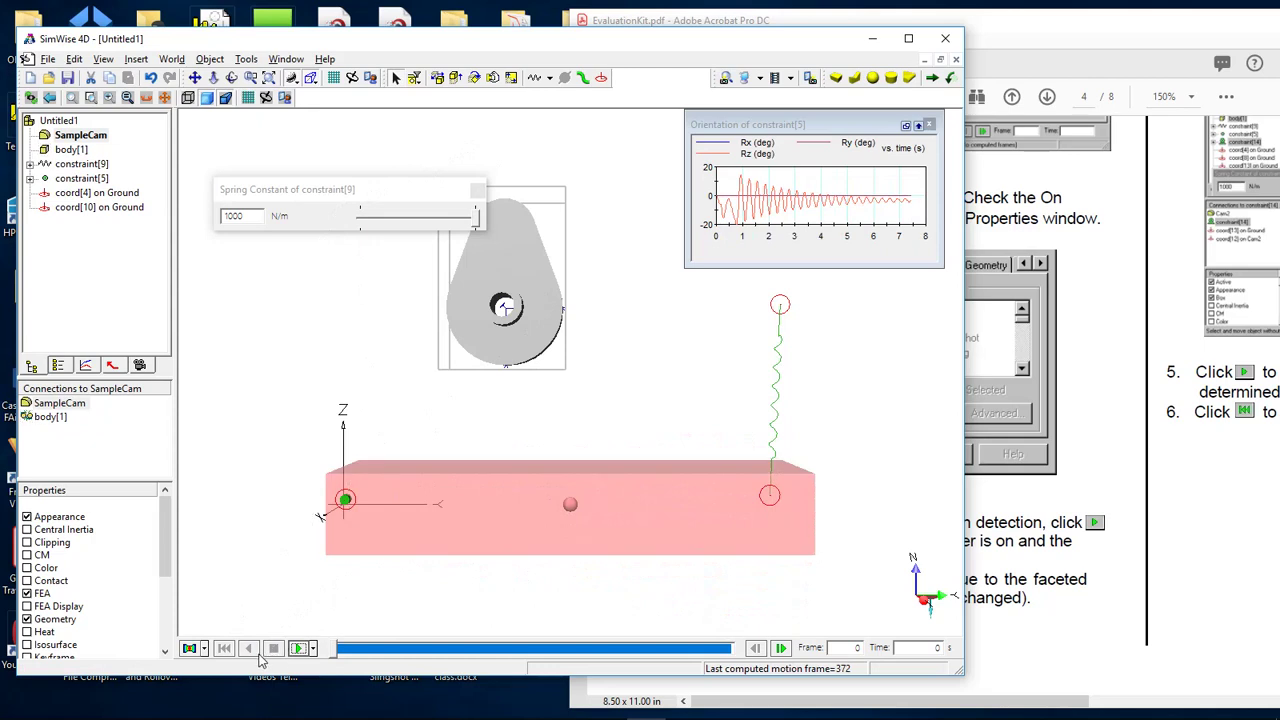
click(298, 649)
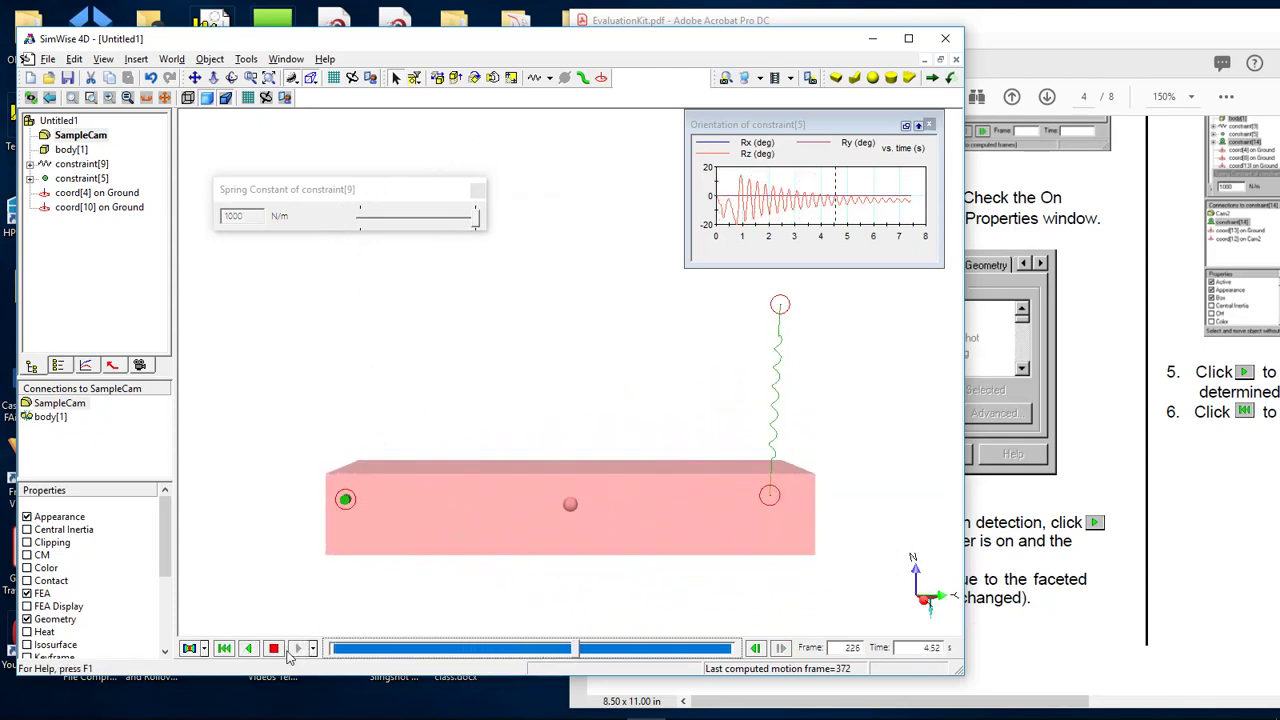
click(245, 648)
click(243, 649)
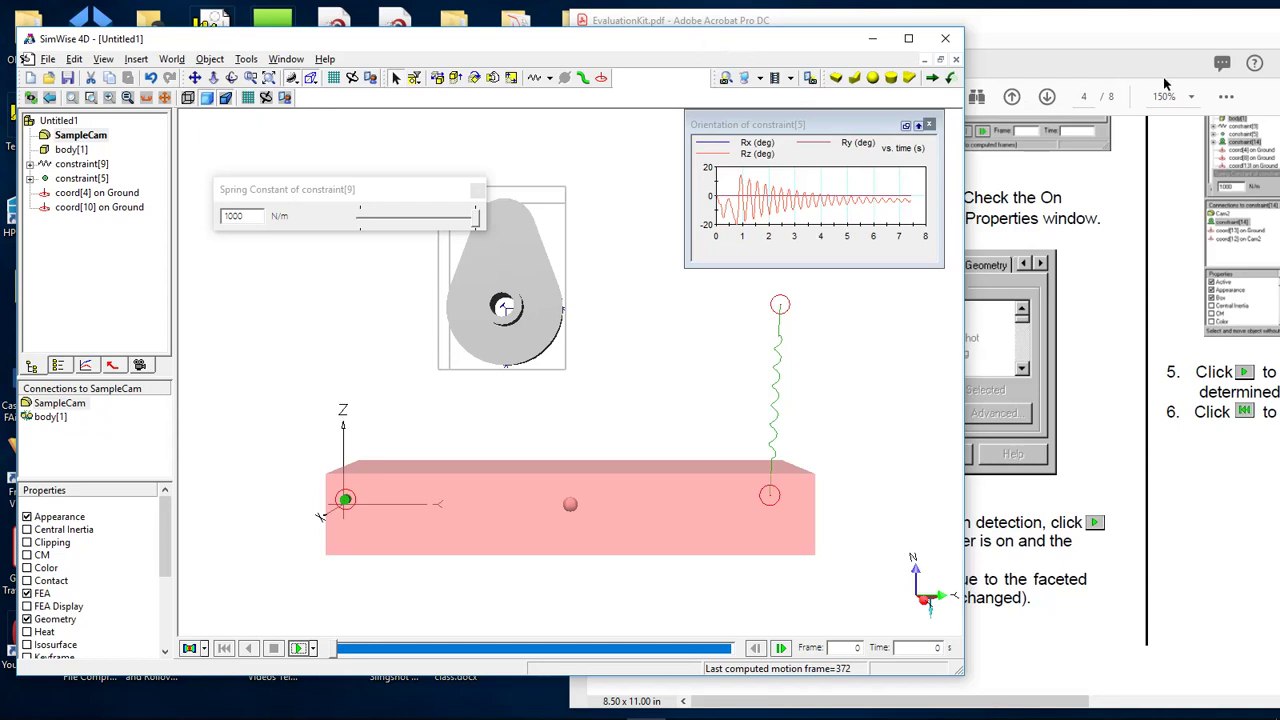
Switch to EvaluationKit.pdf and read section 1.9 on creating a cam-follower mechanism with a motor.
scroll(1068, 240, down, 2)
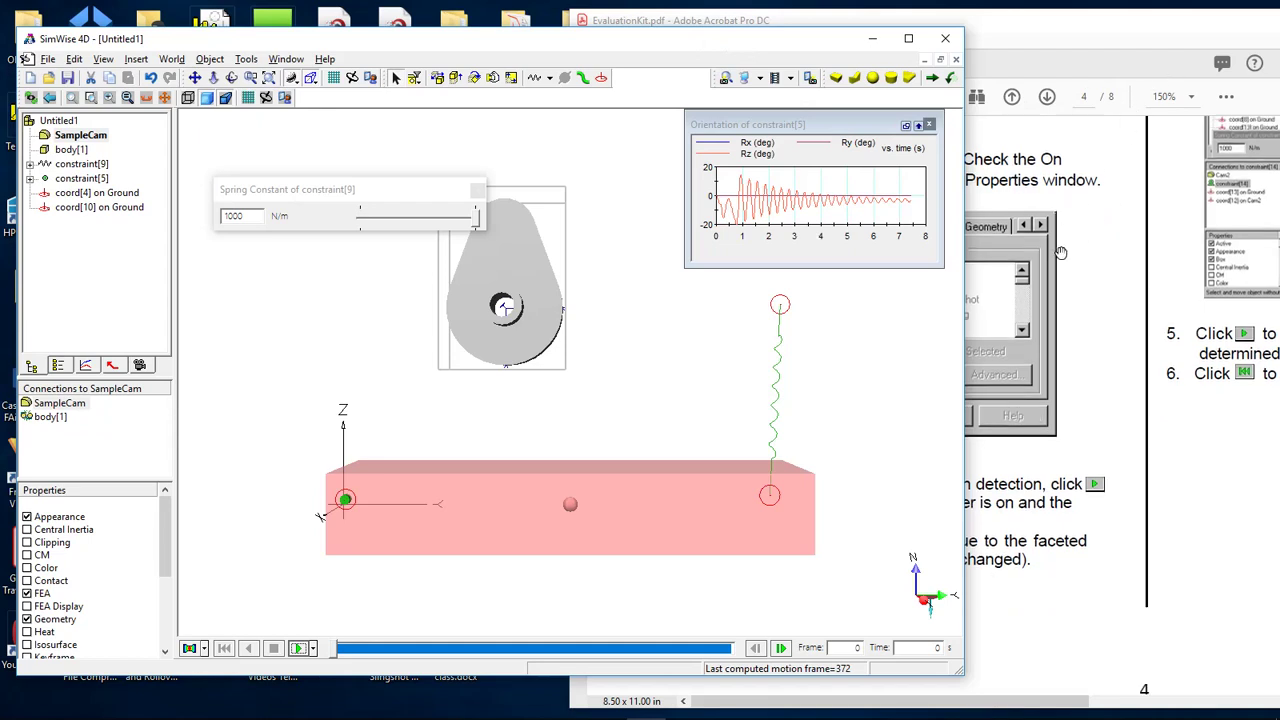
click(1071, 292)
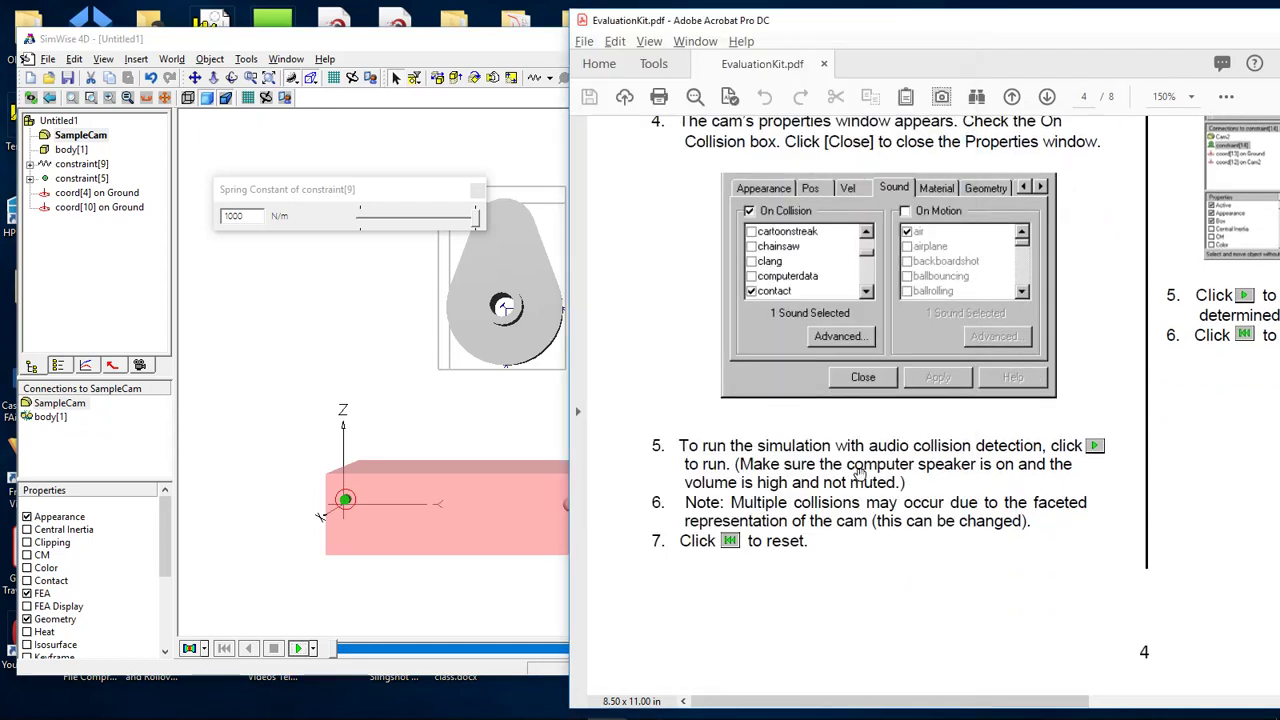
drag(815, 706, 1087, 700)
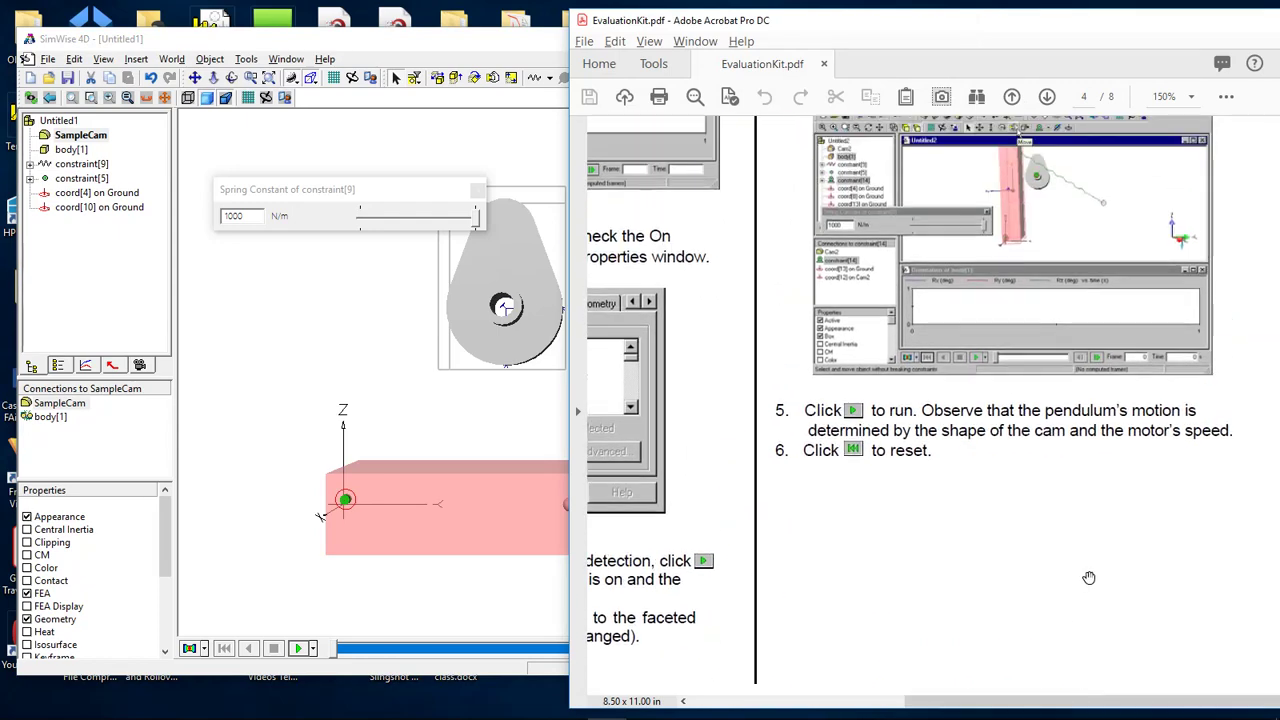
scroll(1089, 578, up, 8)
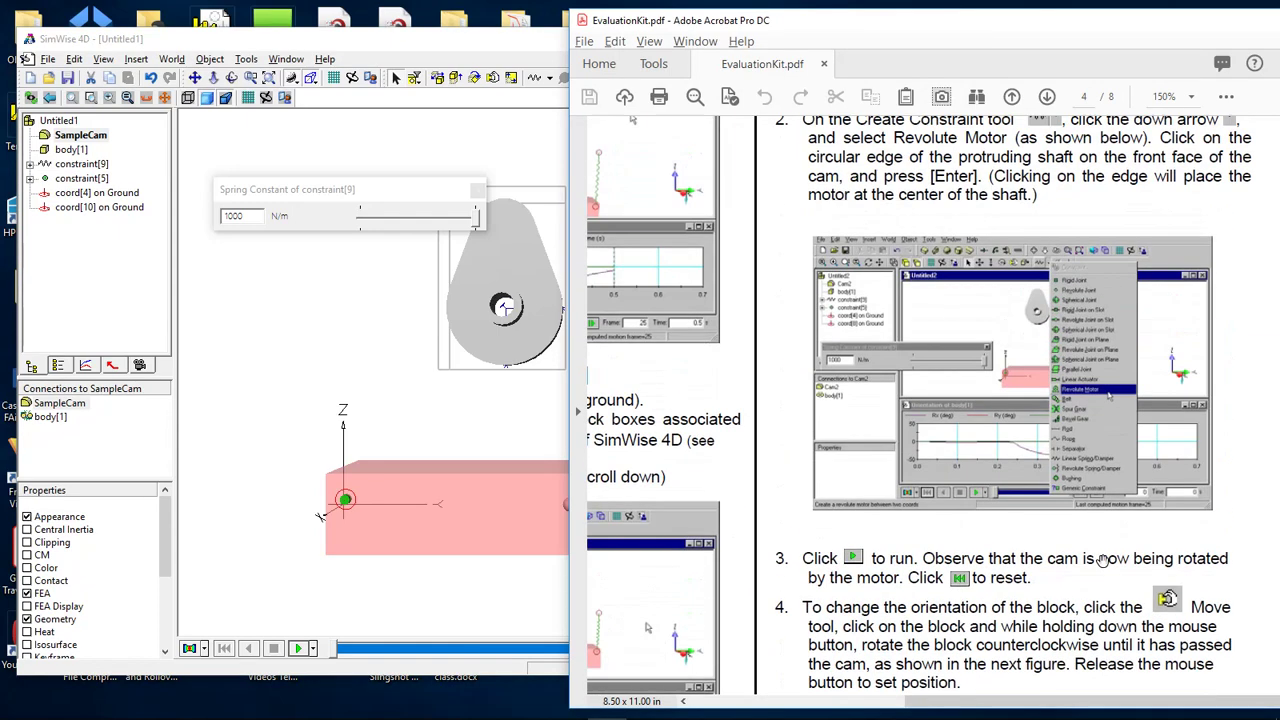
scroll(1100, 560, up, 3)
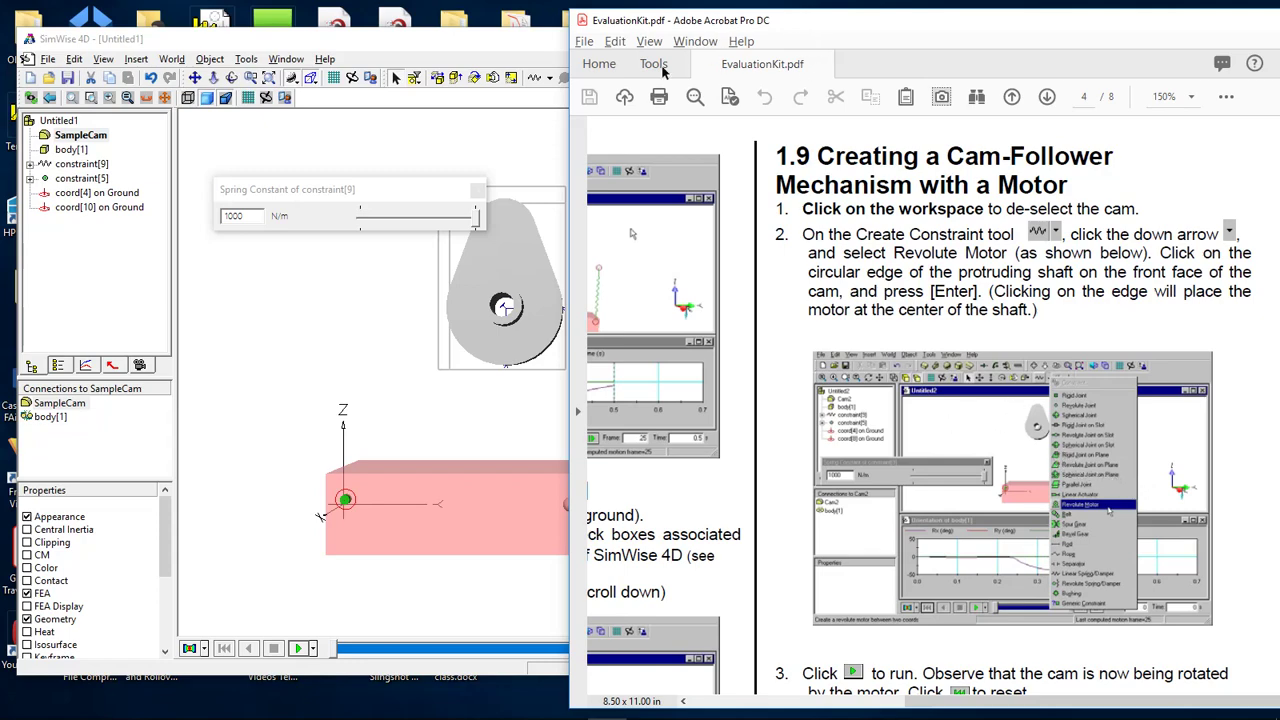
click(551, 79)
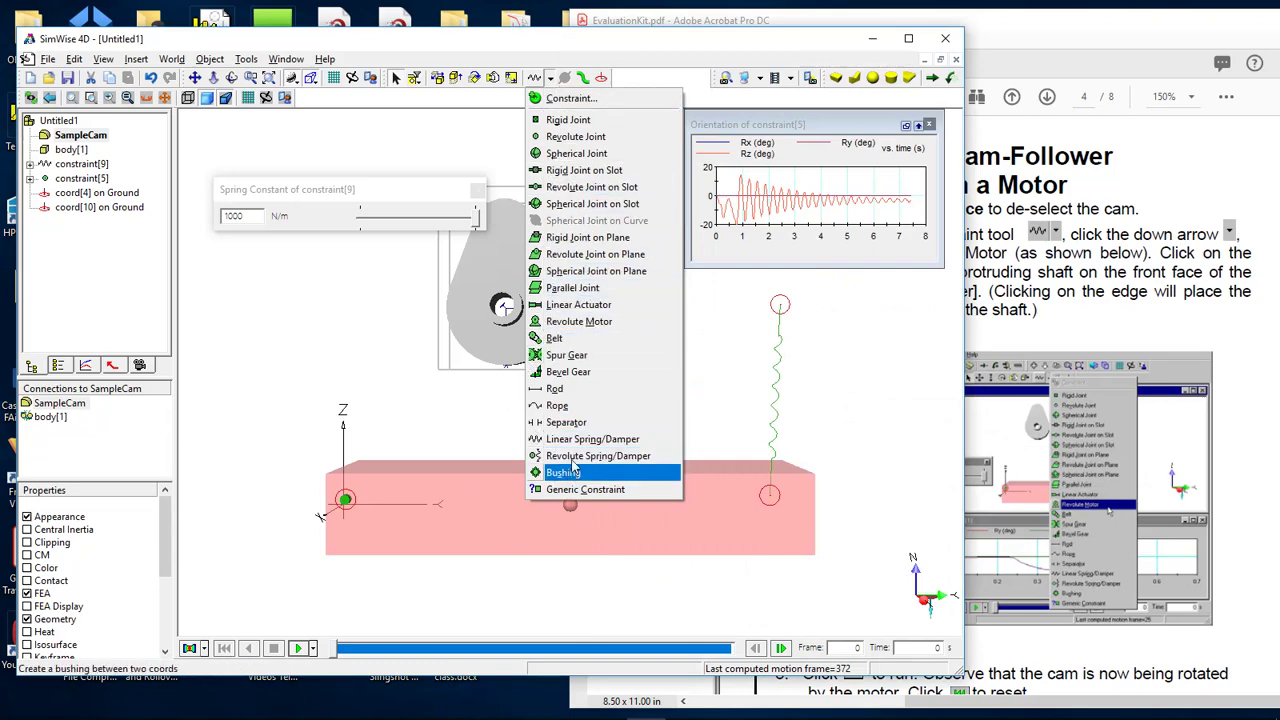
click(606, 322)
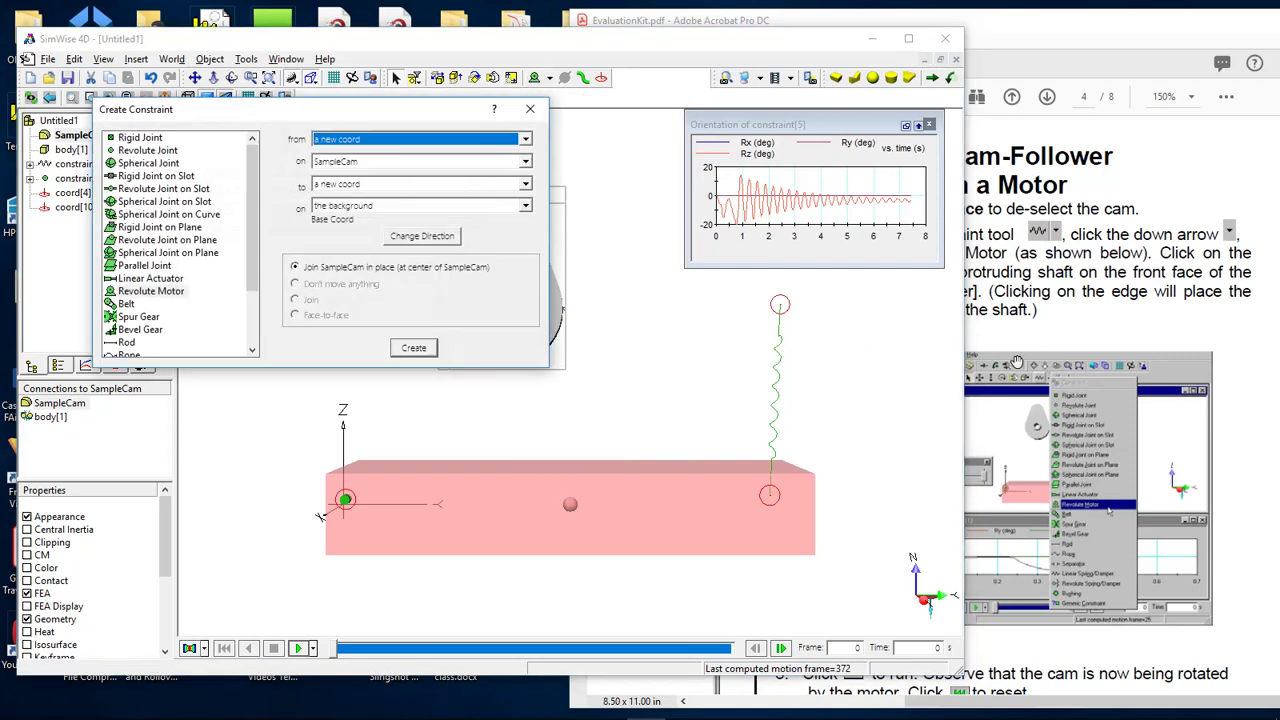
click(1064, 364)
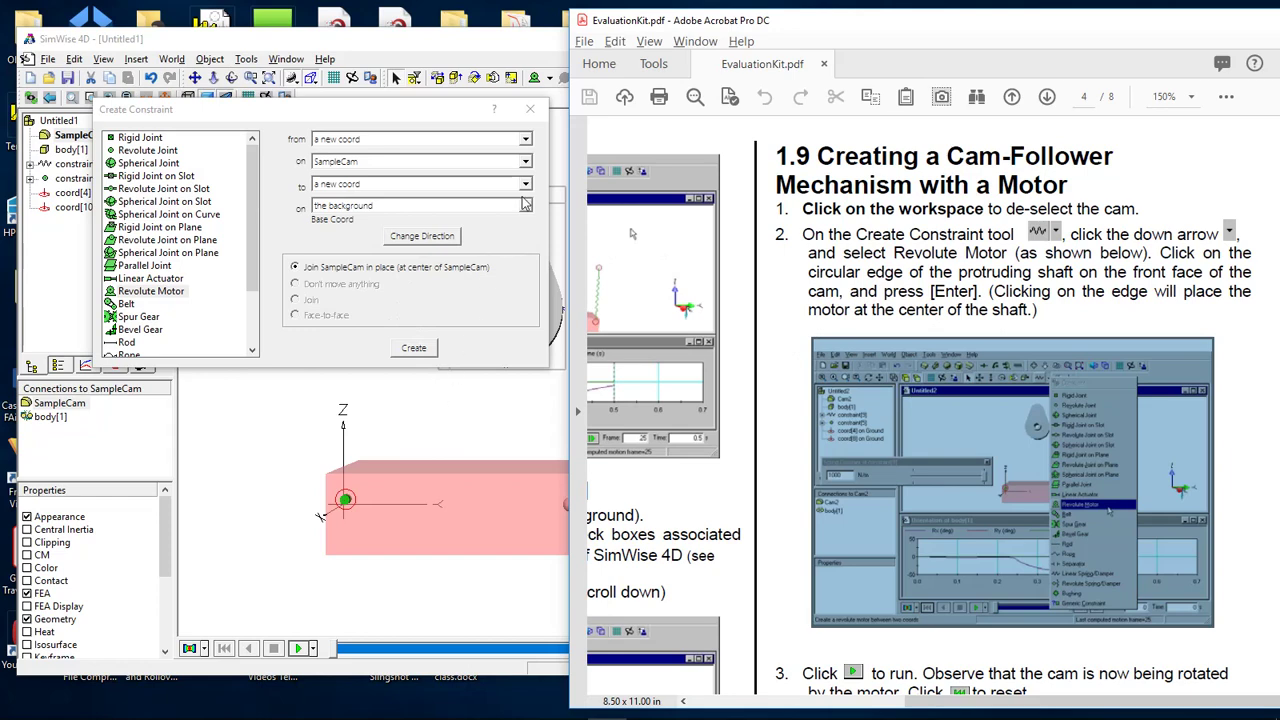
click(530, 109)
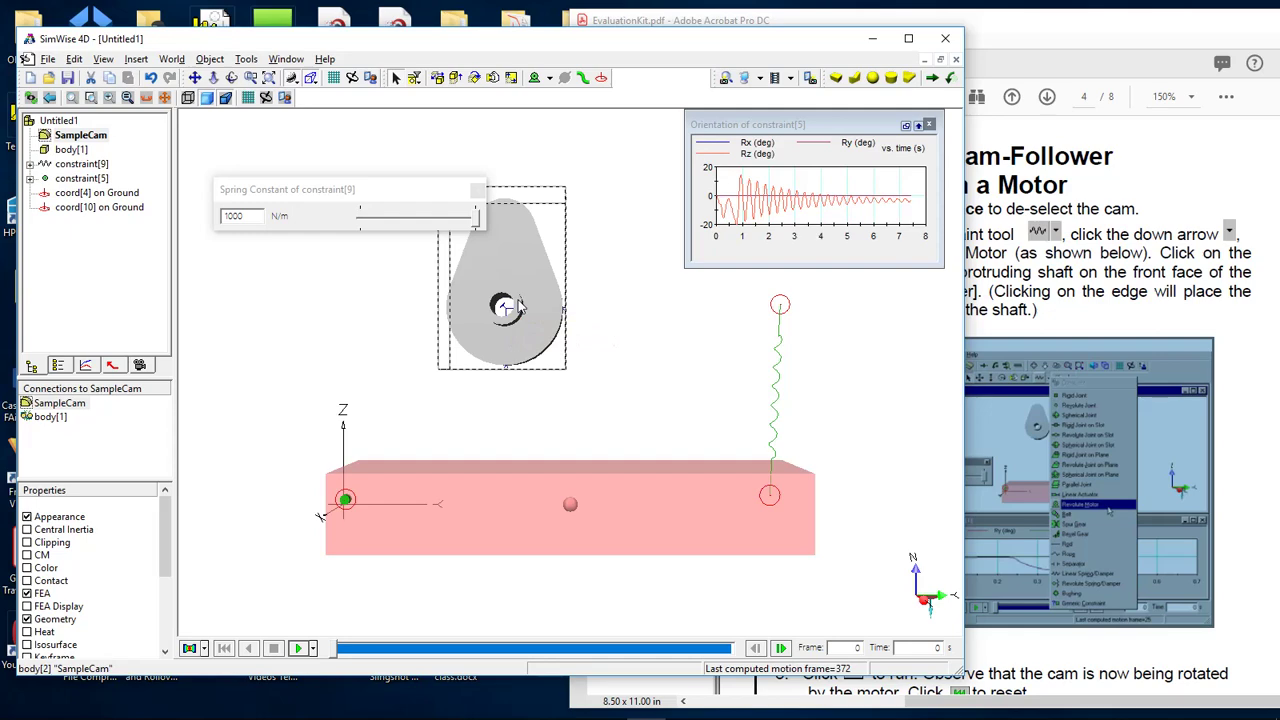
click(517, 303)
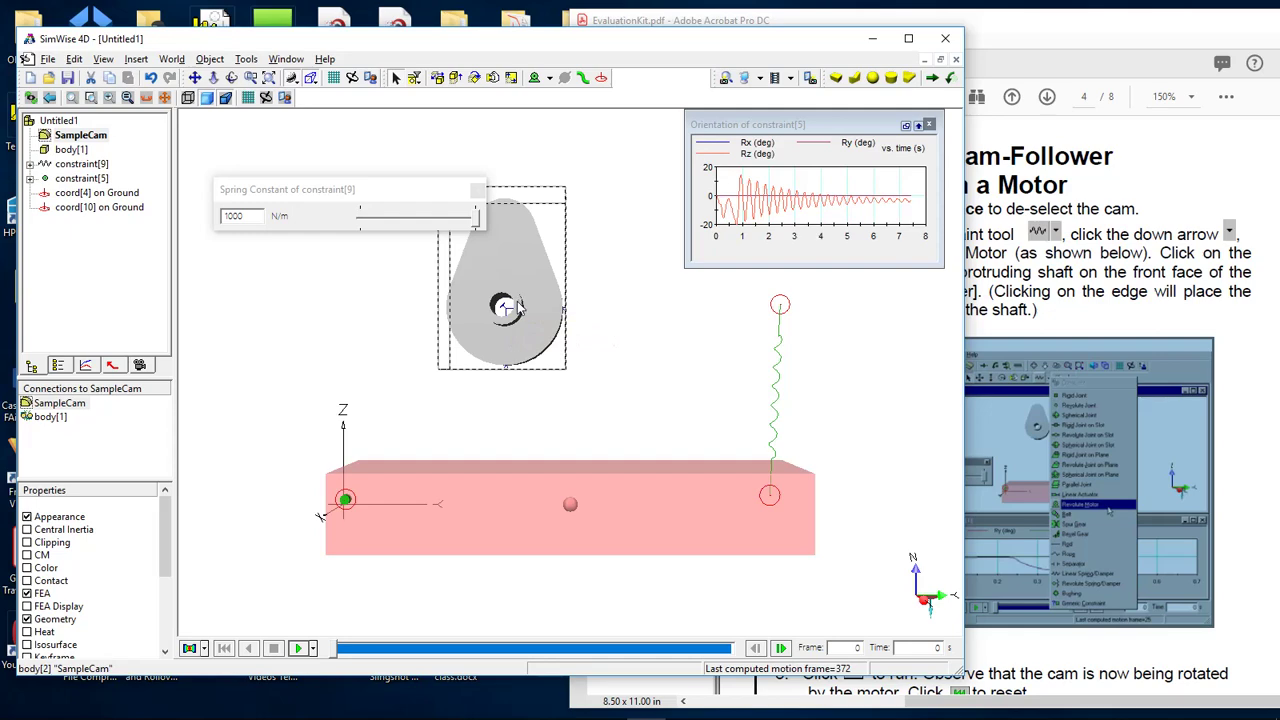
click(1141, 176)
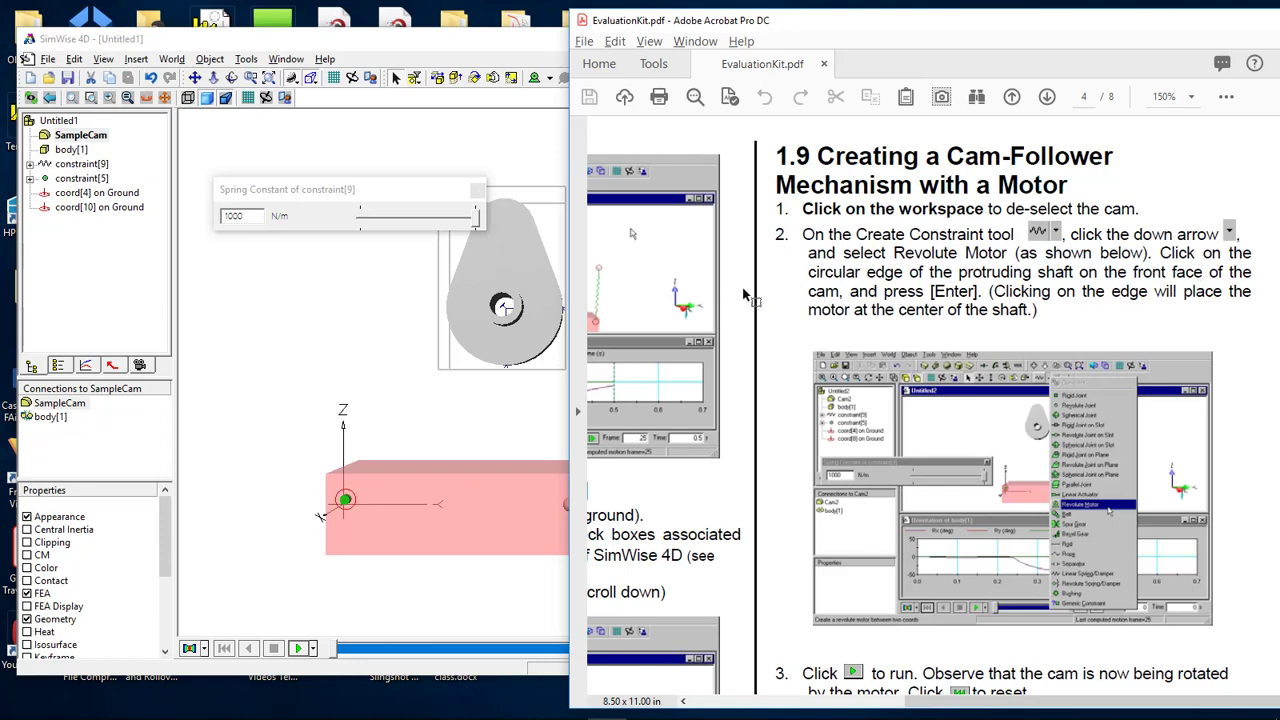
click(550, 47)
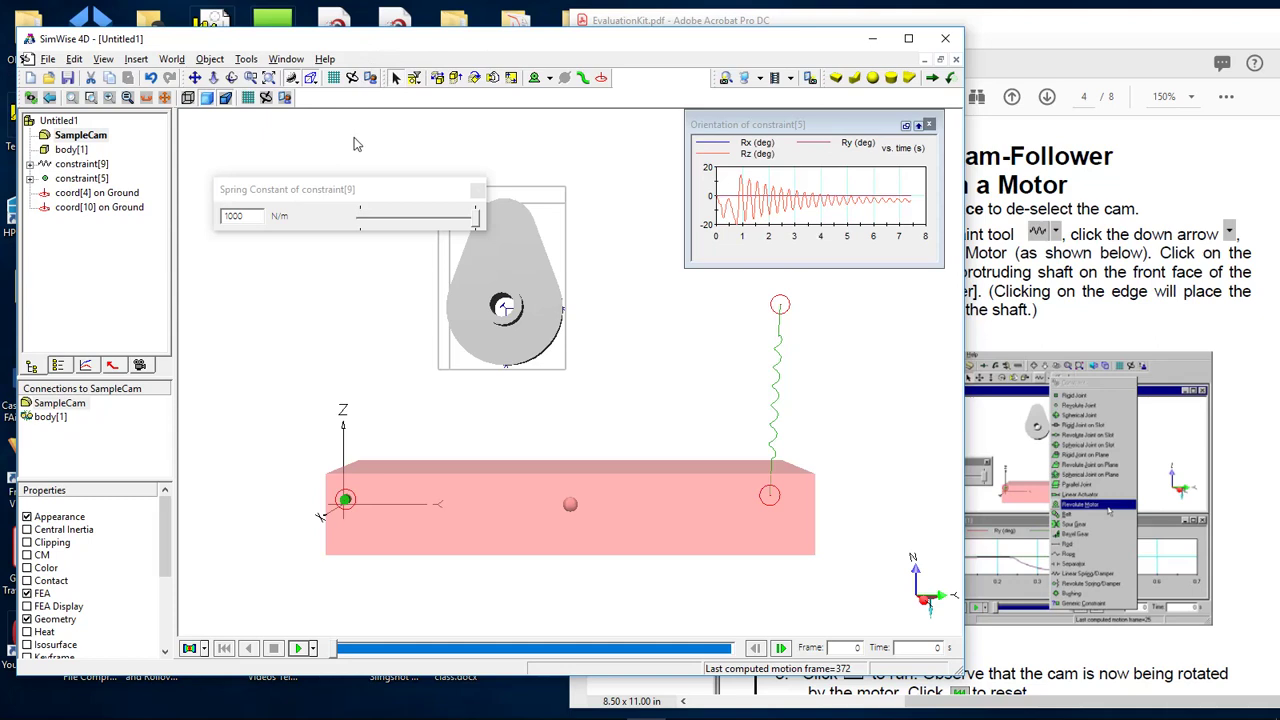
click(550, 78)
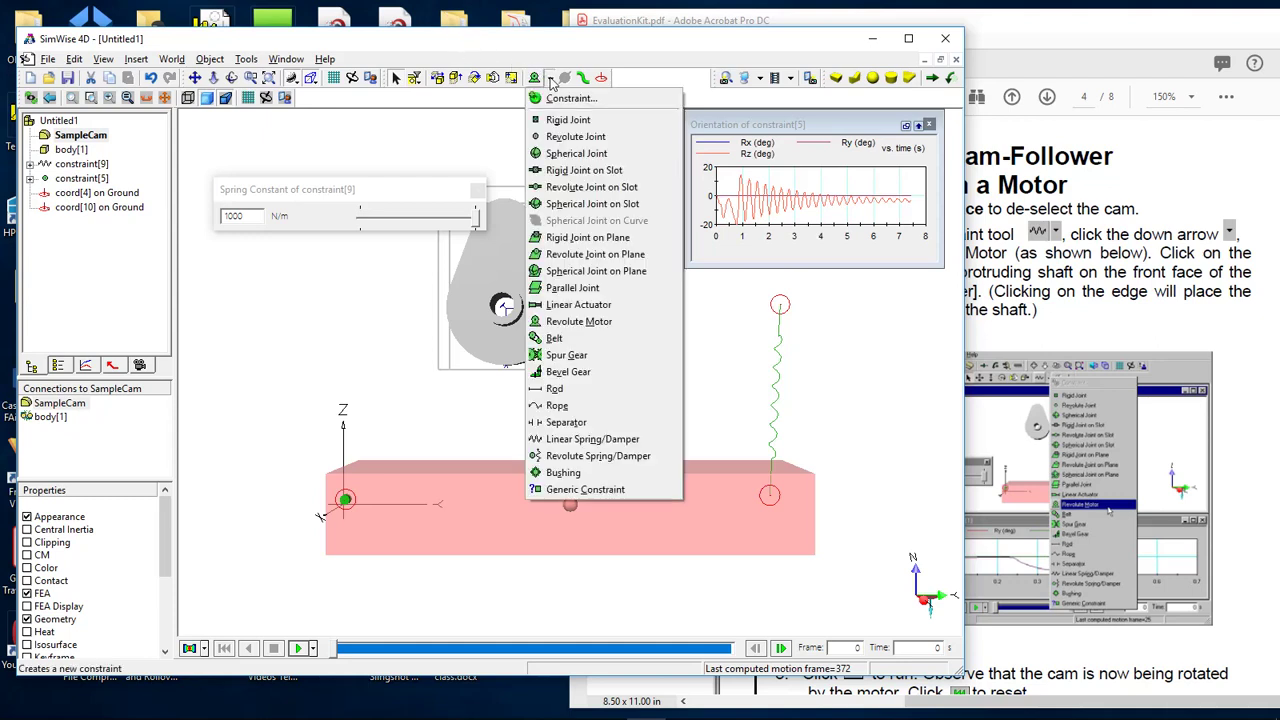
click(590, 322)
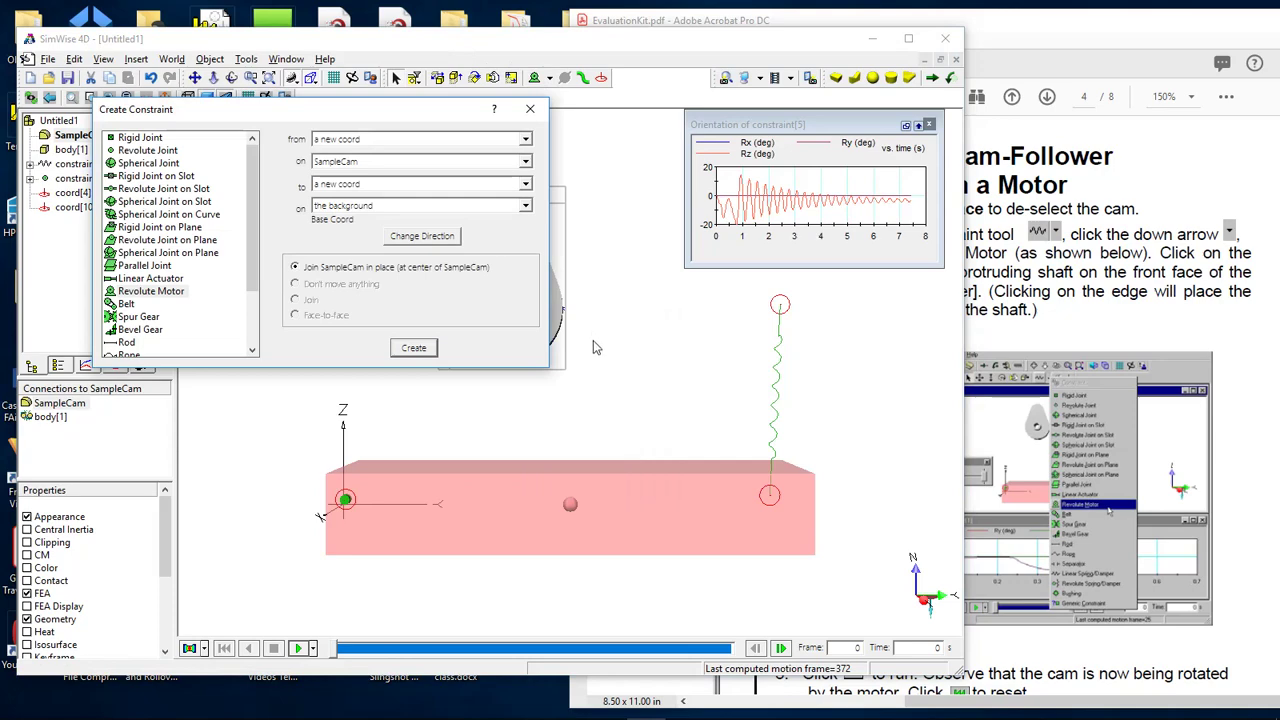
click(1010, 325)
scroll(991, 379, down, 1)
scroll(991, 379, down, 2)
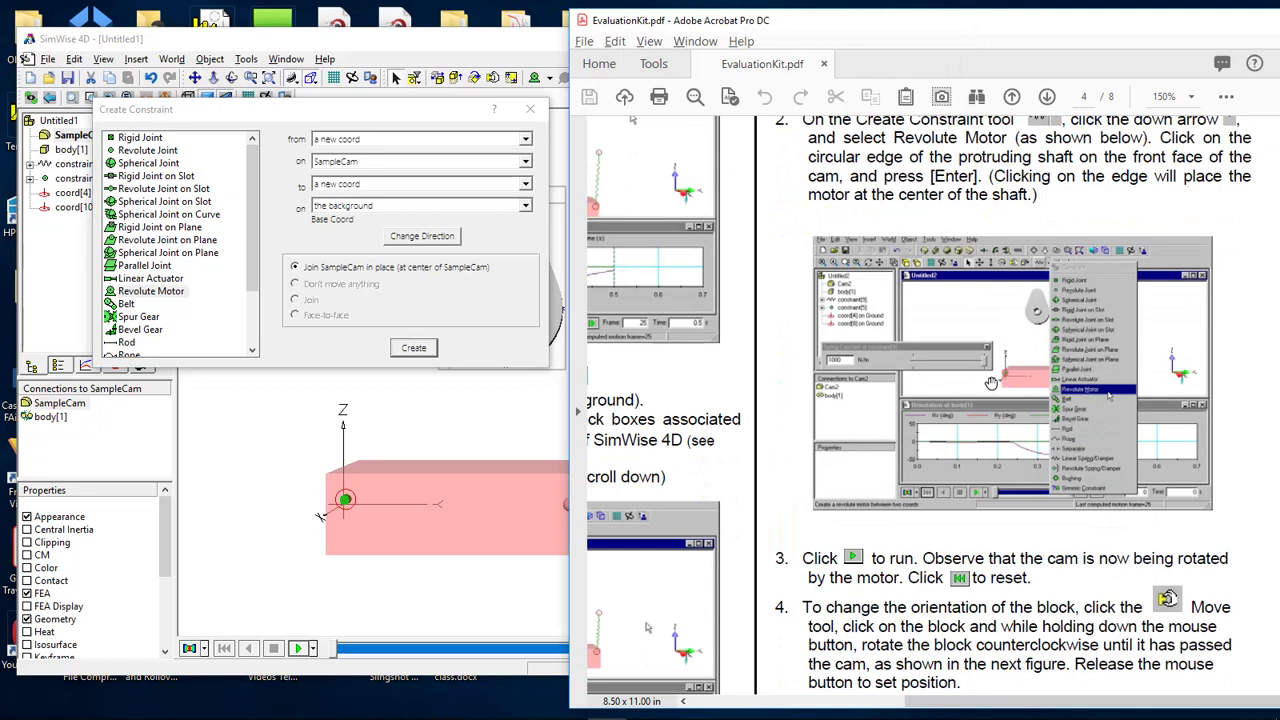
click(266, 416)
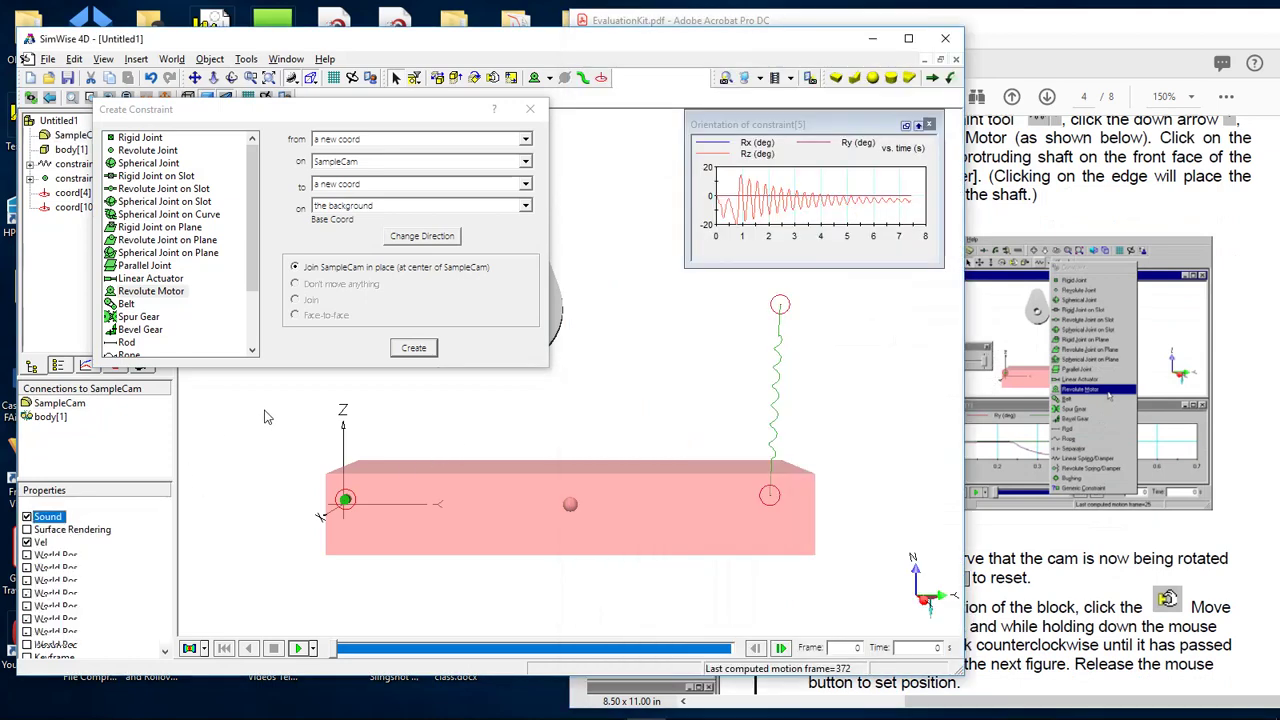
click(530, 108)
click(516, 312)
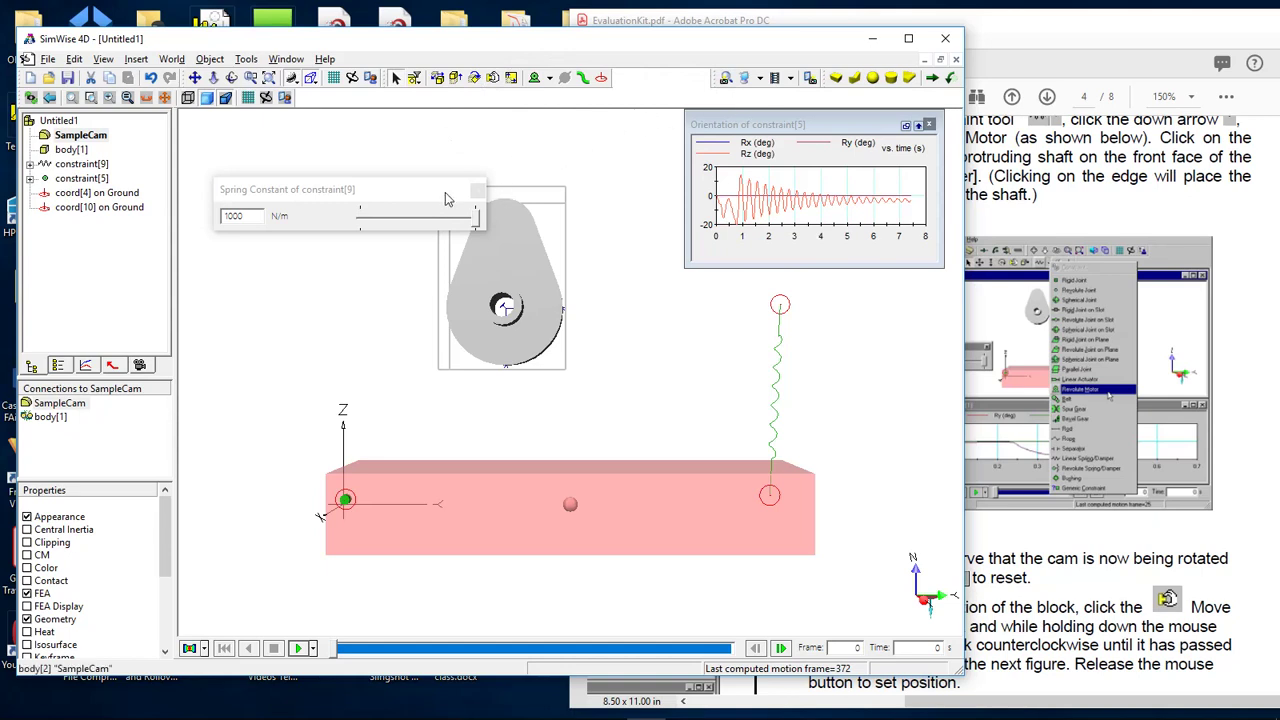
click(549, 80)
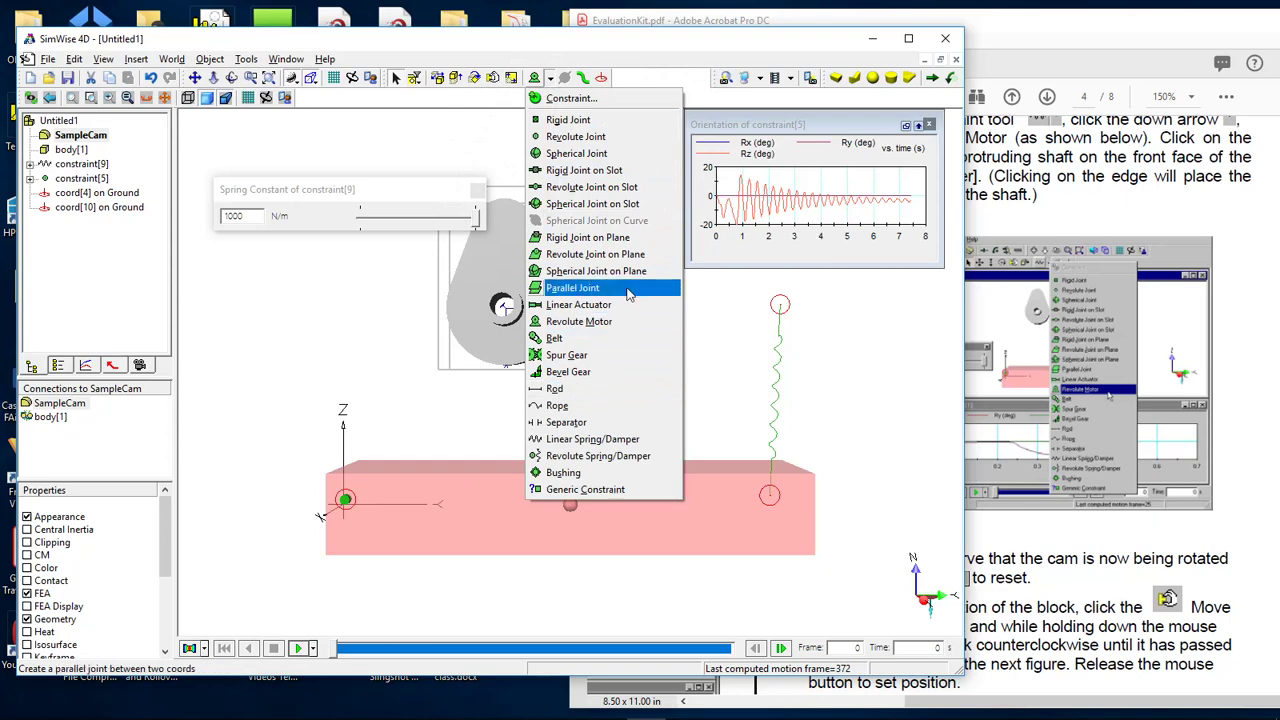
Deselect the cam and attach it to the ground with a Revolute Motor placed on the circular edge of its protruding shaft.
click(714, 336)
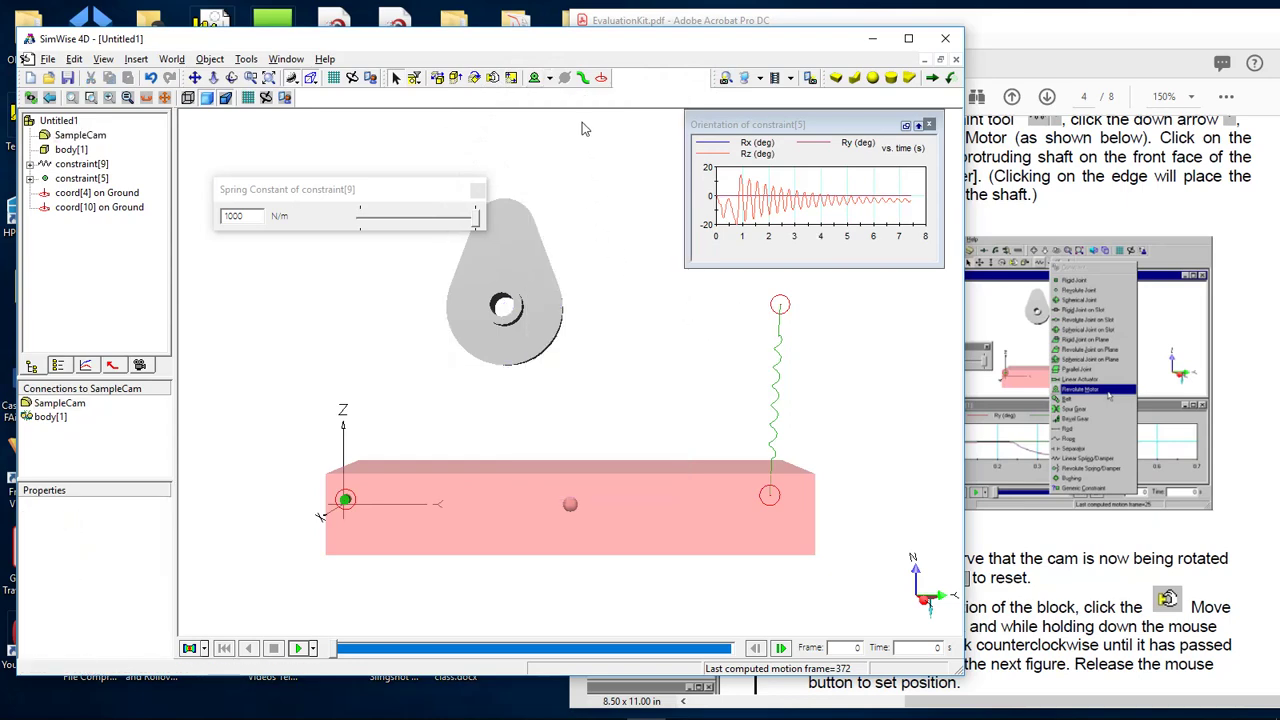
click(549, 80)
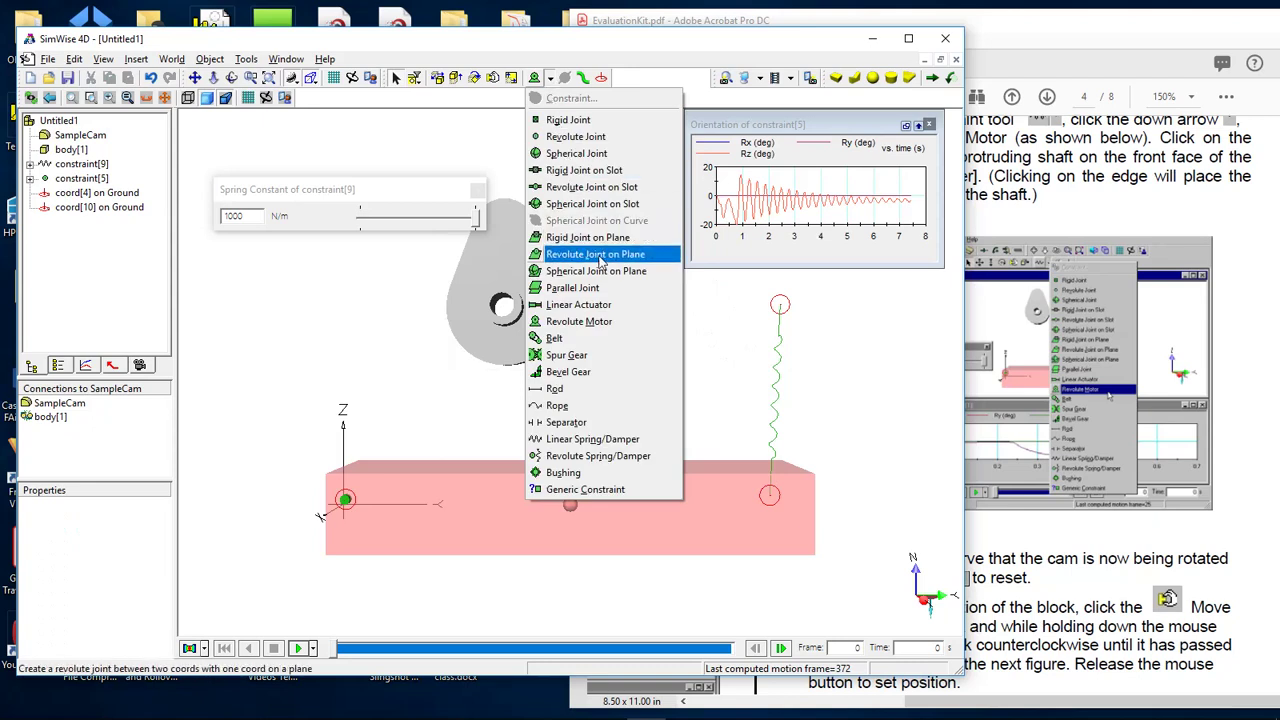
click(616, 322)
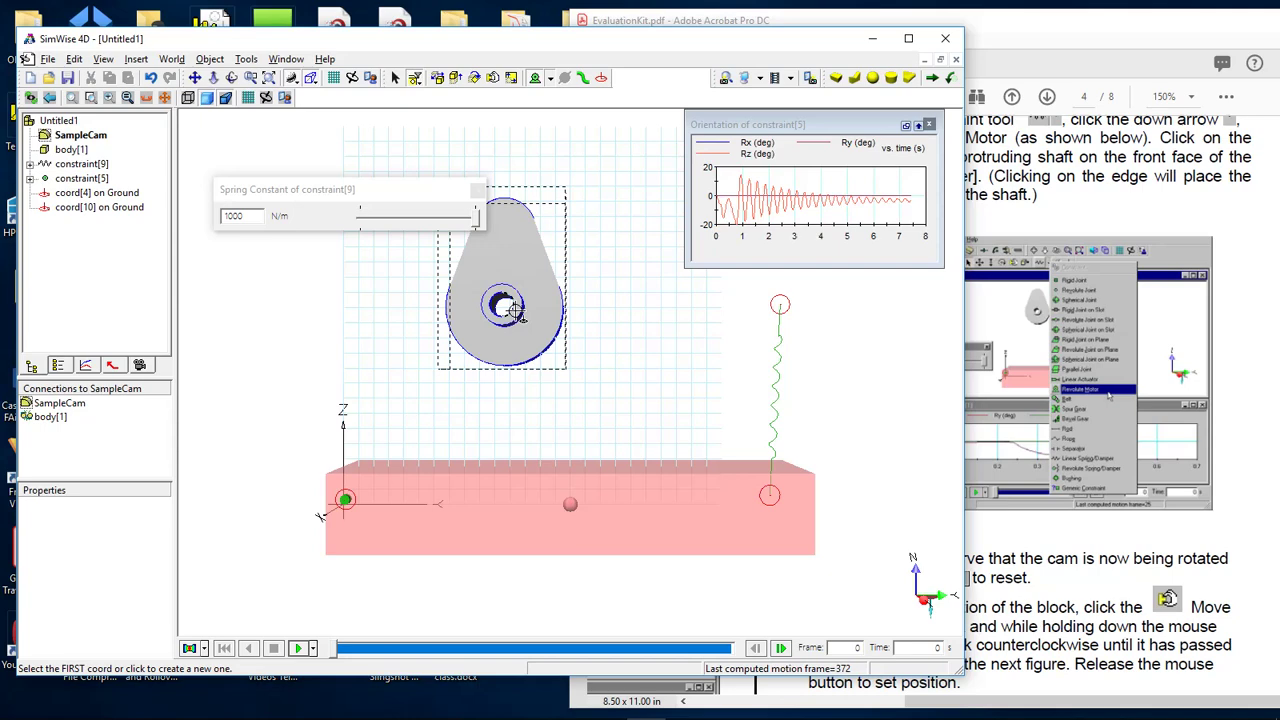
click(514, 312)
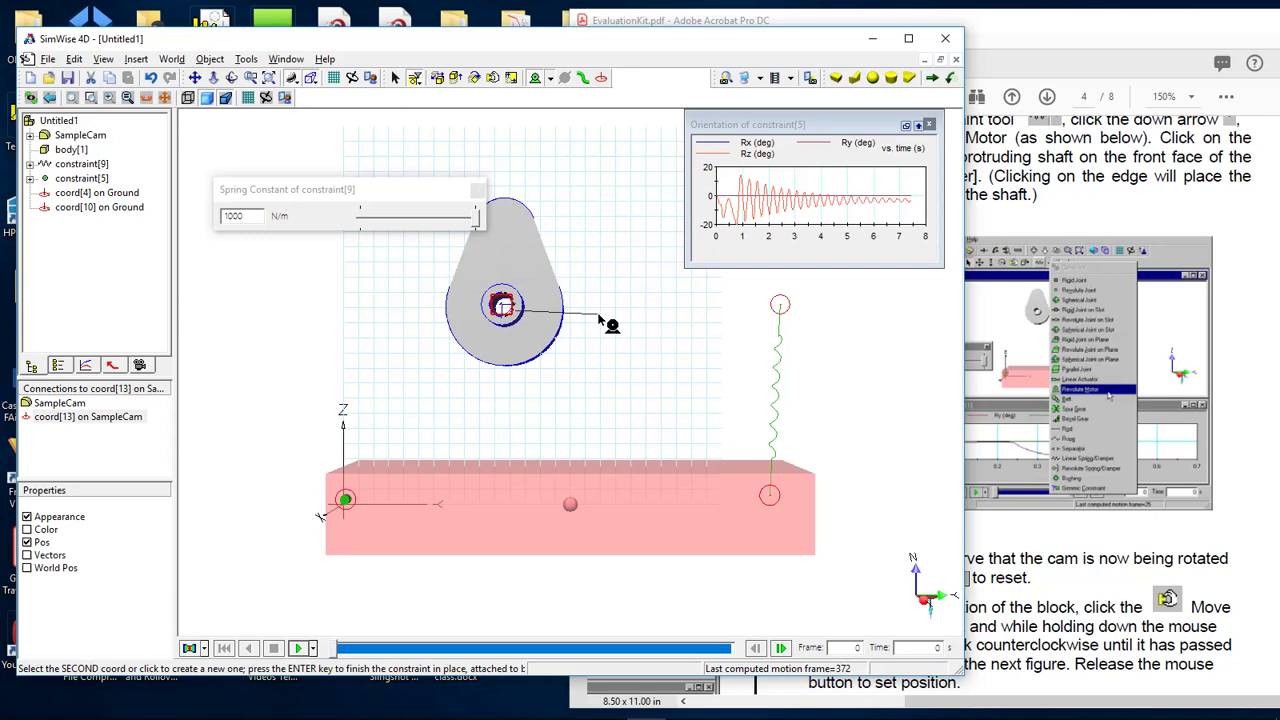
key(Return)
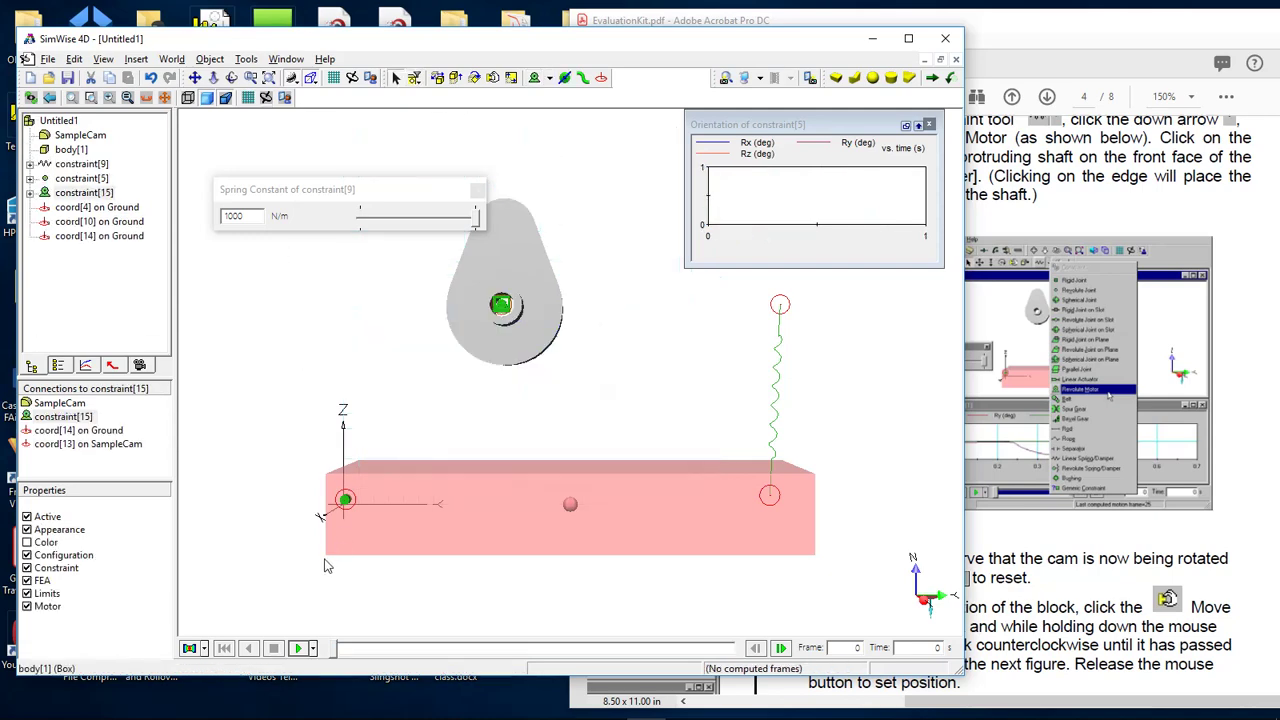
Run the simulation with the motor-driven cam and read in EvaluationKit.pdf how to change the block's orientation.
click(298, 649)
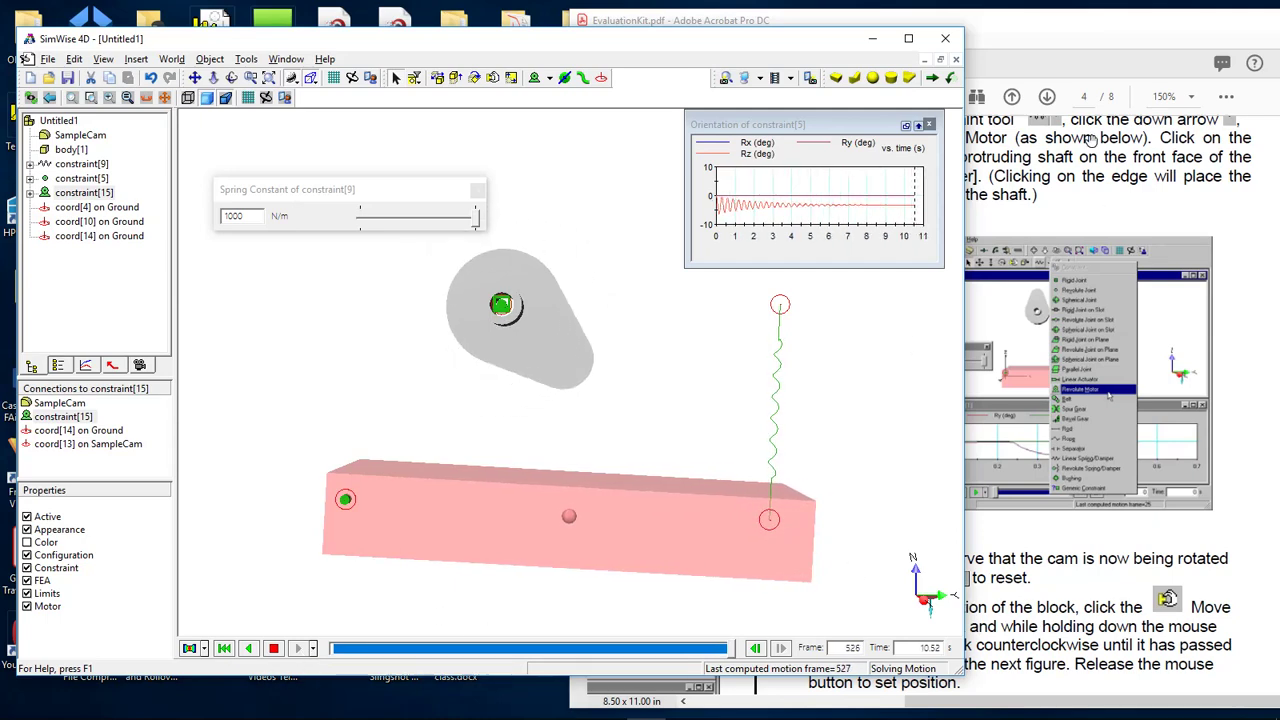
click(1171, 204)
scroll(920, 400, down, 5)
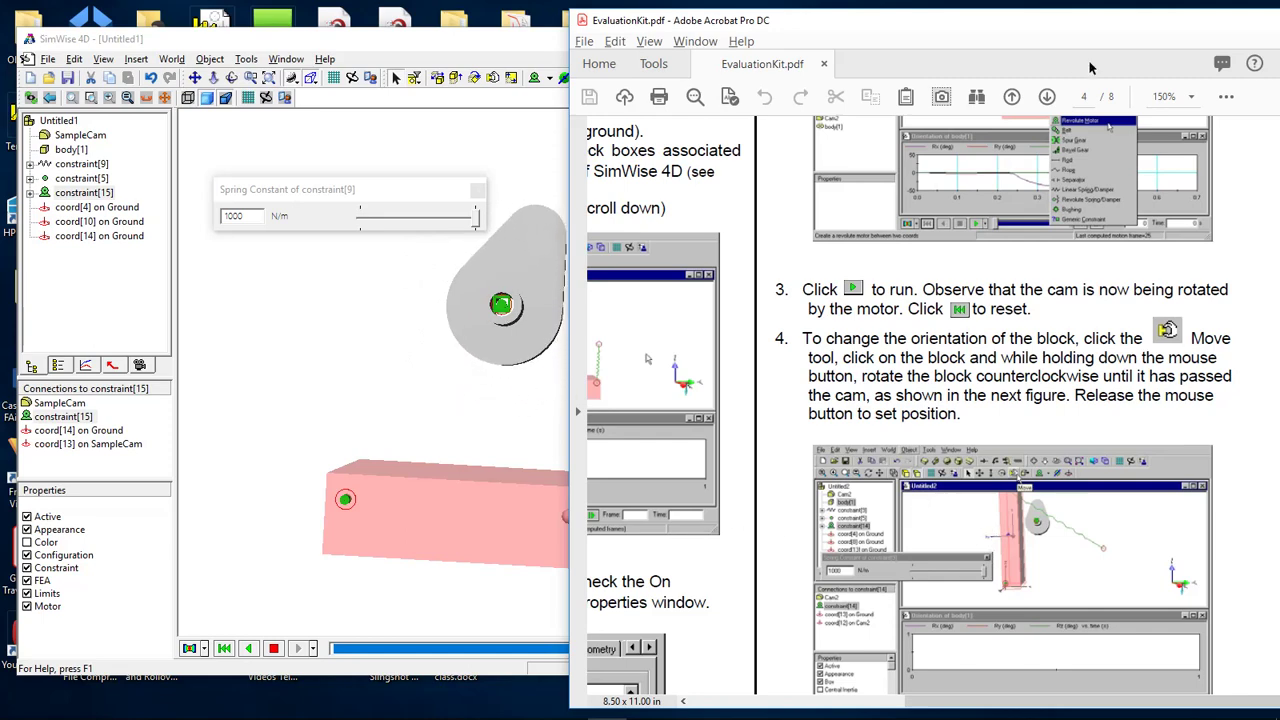
Try to rotate the block in SimWise 4D while the simulation runs, and recheck the Move tool instructions in EvaluationKit.pdf.
click(515, 46)
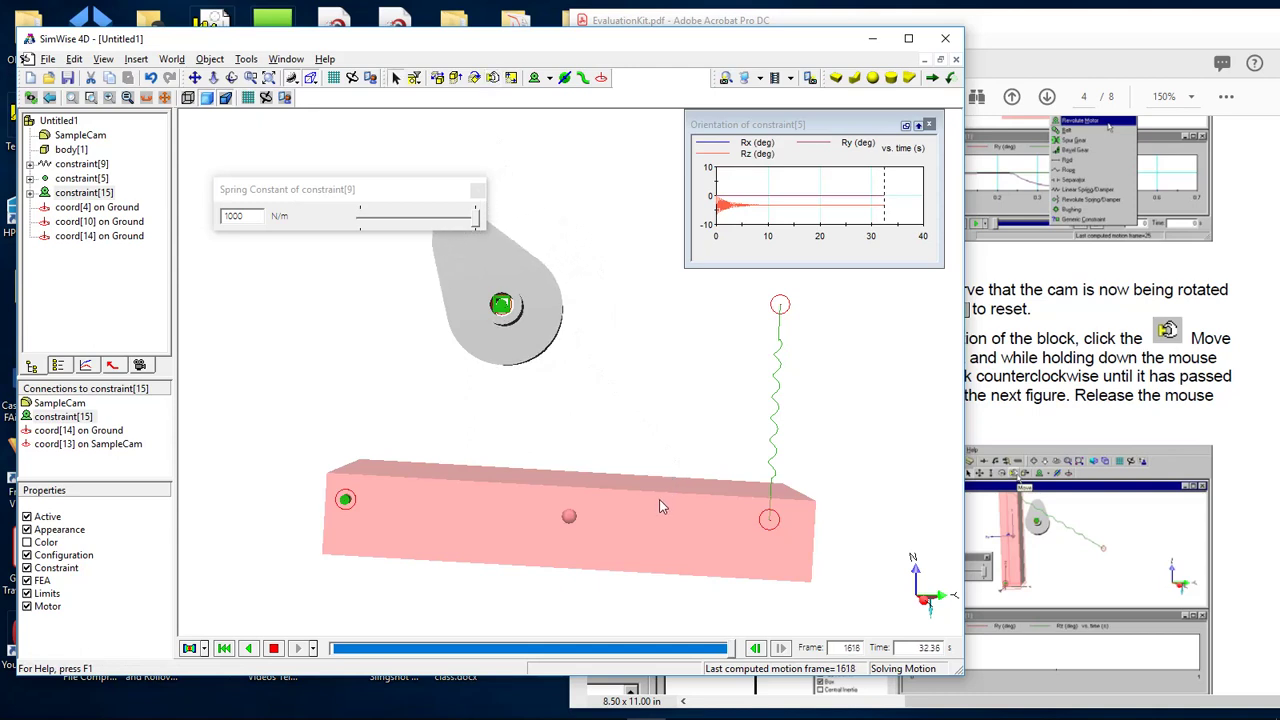
drag(723, 511, 585, 277)
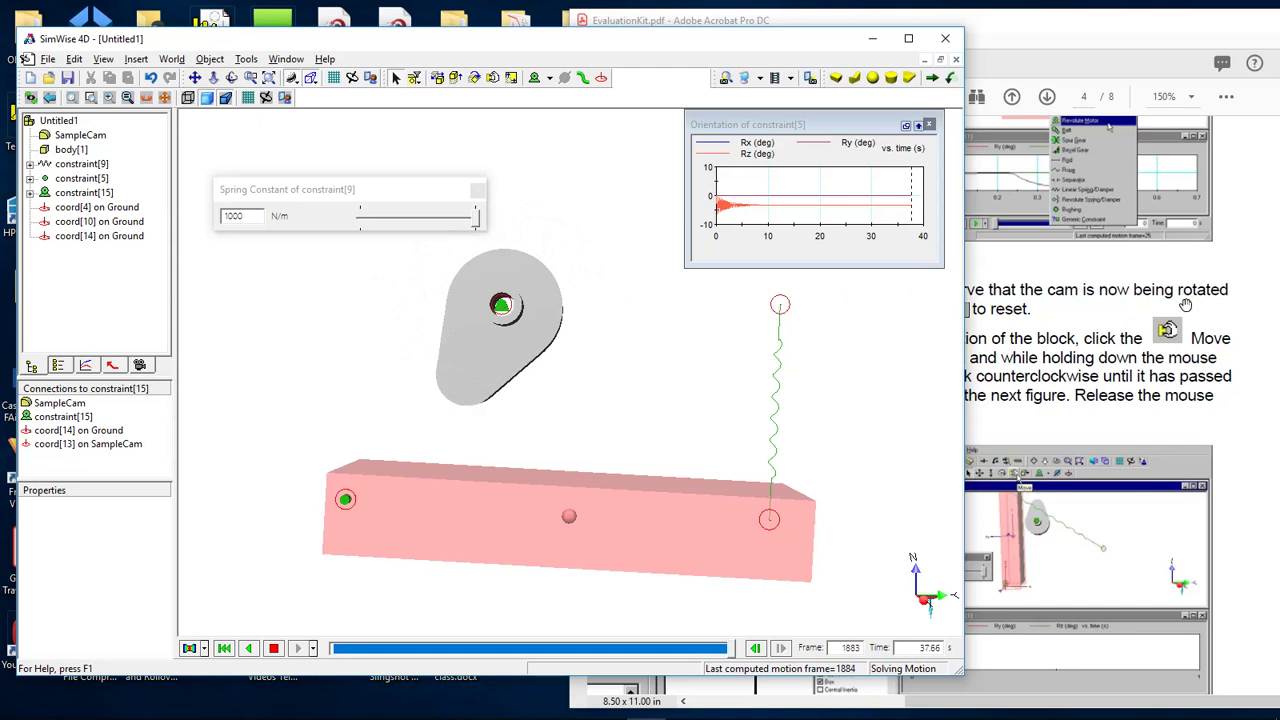
click(1112, 394)
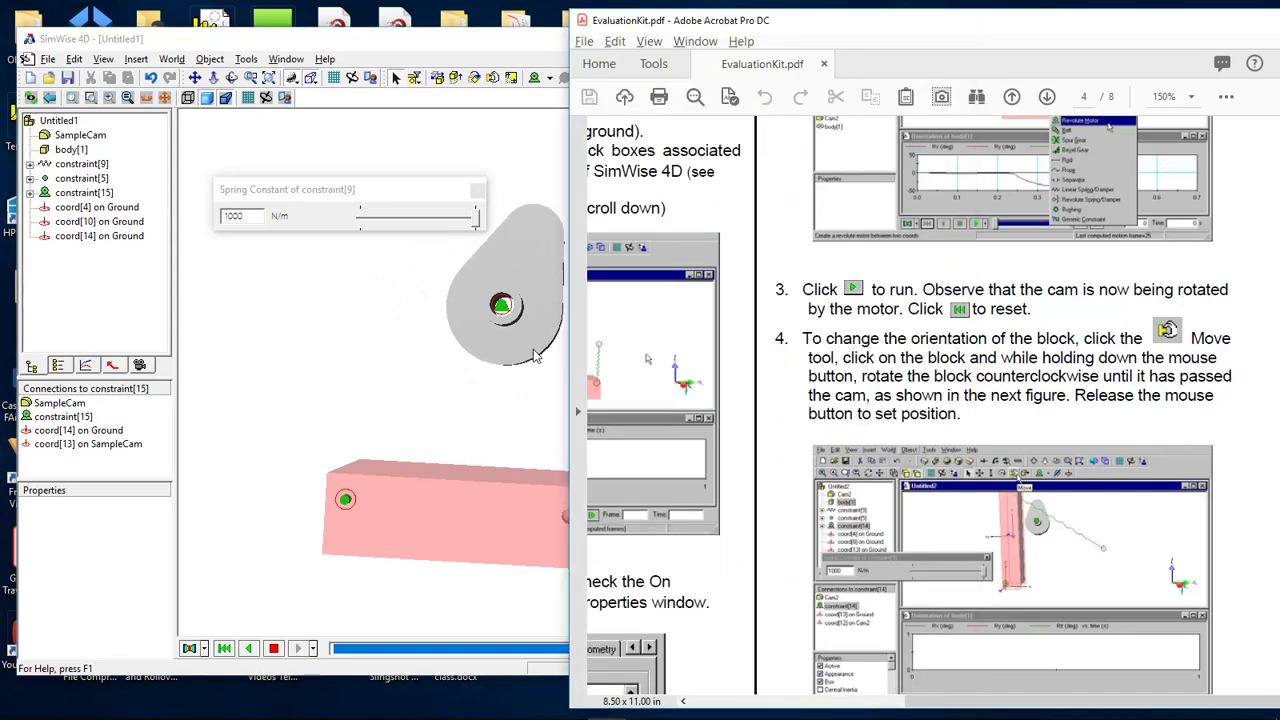
Stop and reset the simulation in SimWise 4D, and rotate the block counterclockwise past the cam with the Move tool.
click(547, 82)
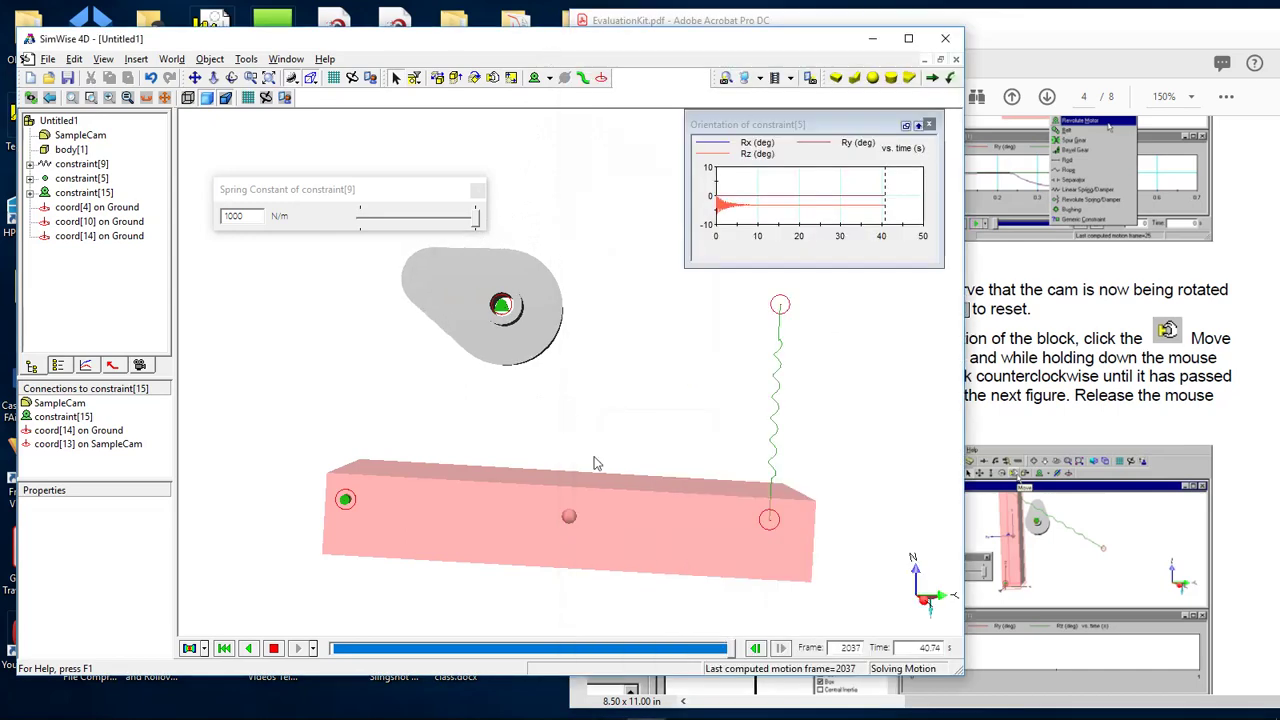
click(270, 649)
click(224, 649)
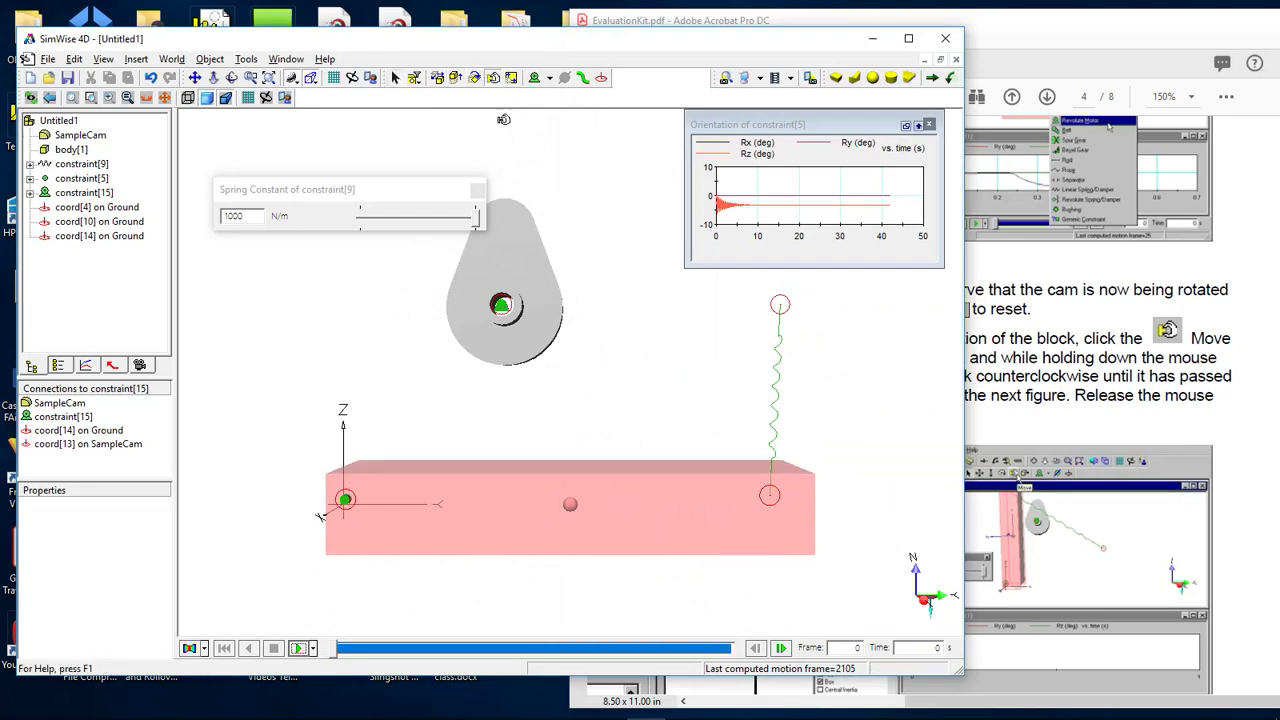
mouse_move(635, 505)
mouse_down()
mouse_move(634, 591)
mouse_move(636, 510)
mouse_up()
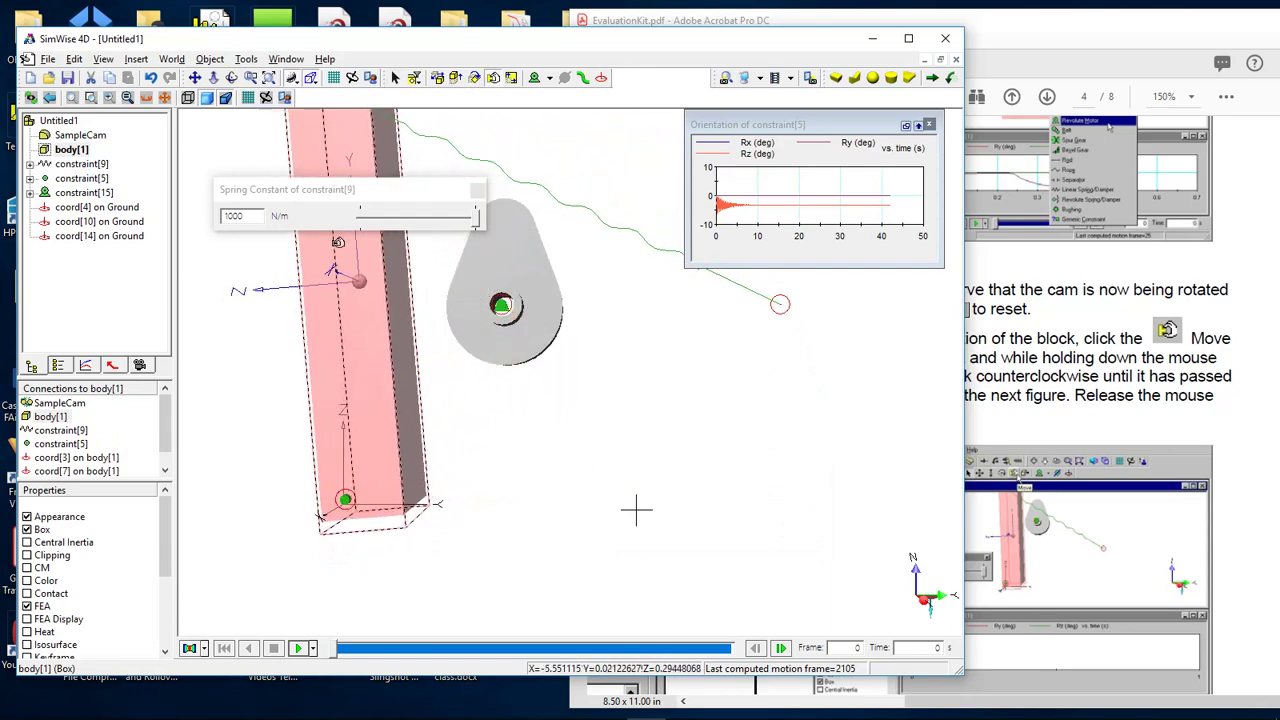
click(349, 250)
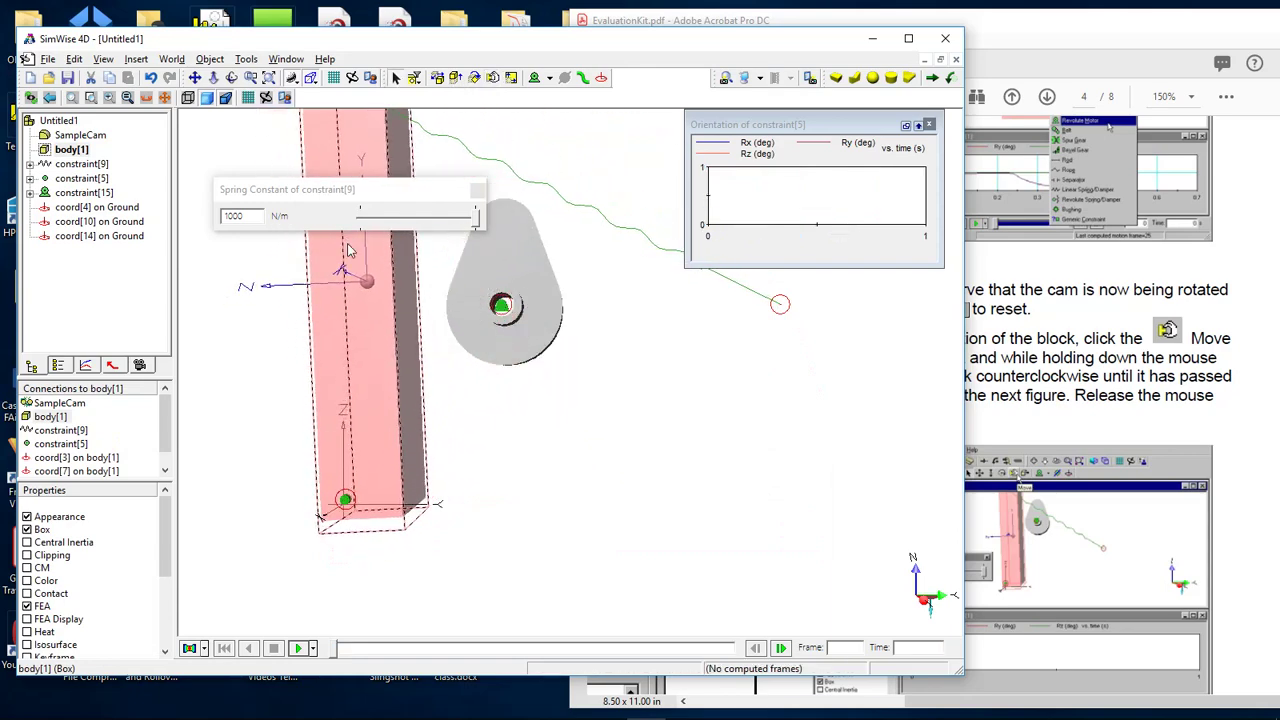
Close the Spring Constant control of constraint[9] and the Orientation plot of constraint[5].
click(463, 208)
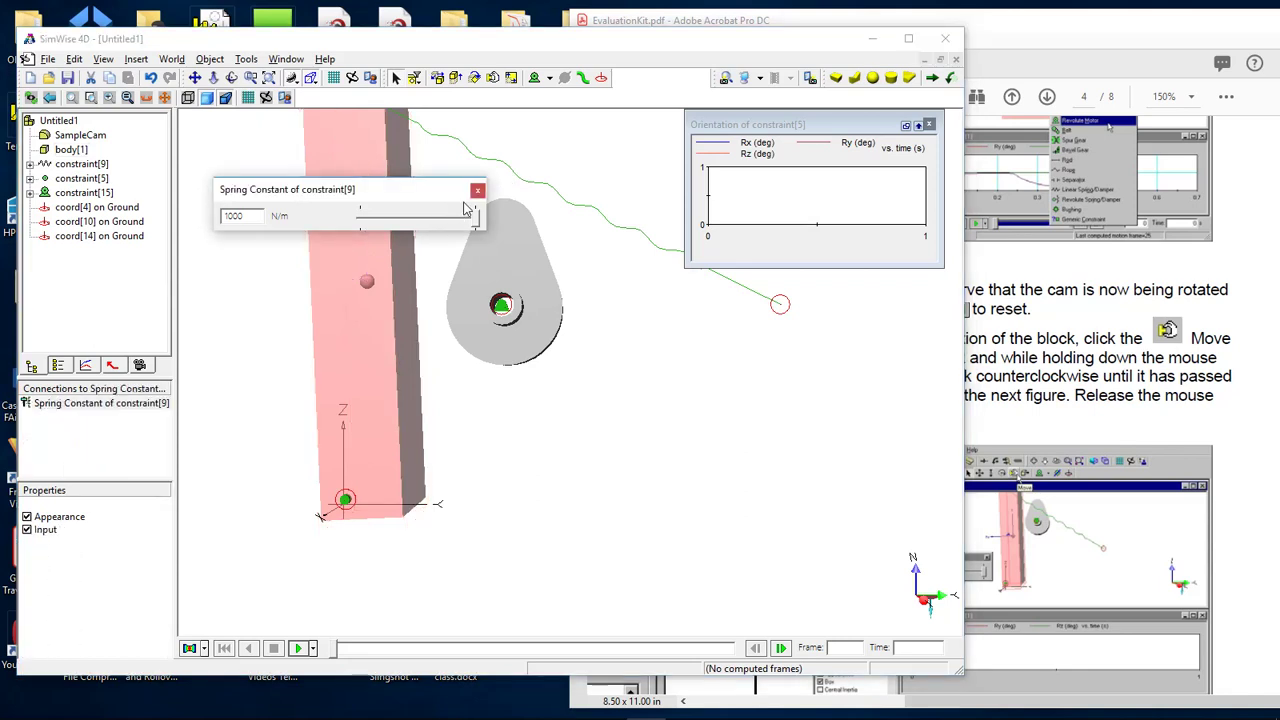
drag(447, 248, 431, 255)
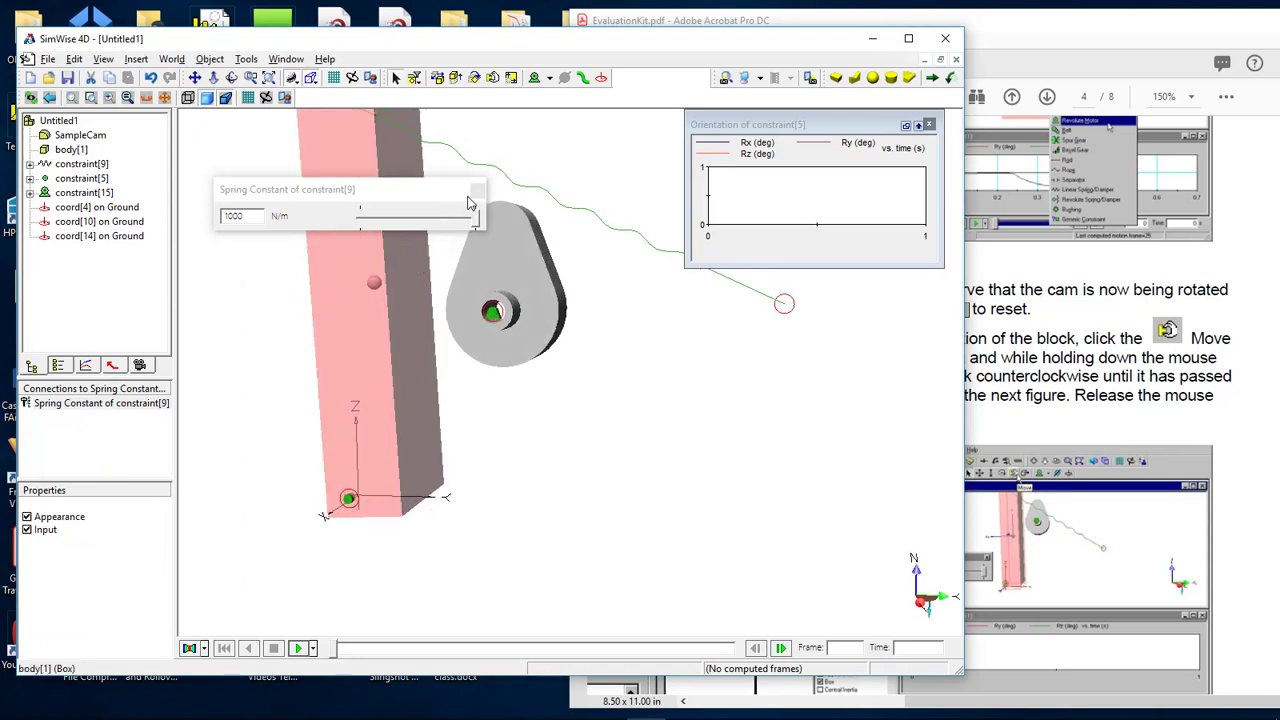
drag(401, 197, 427, 494)
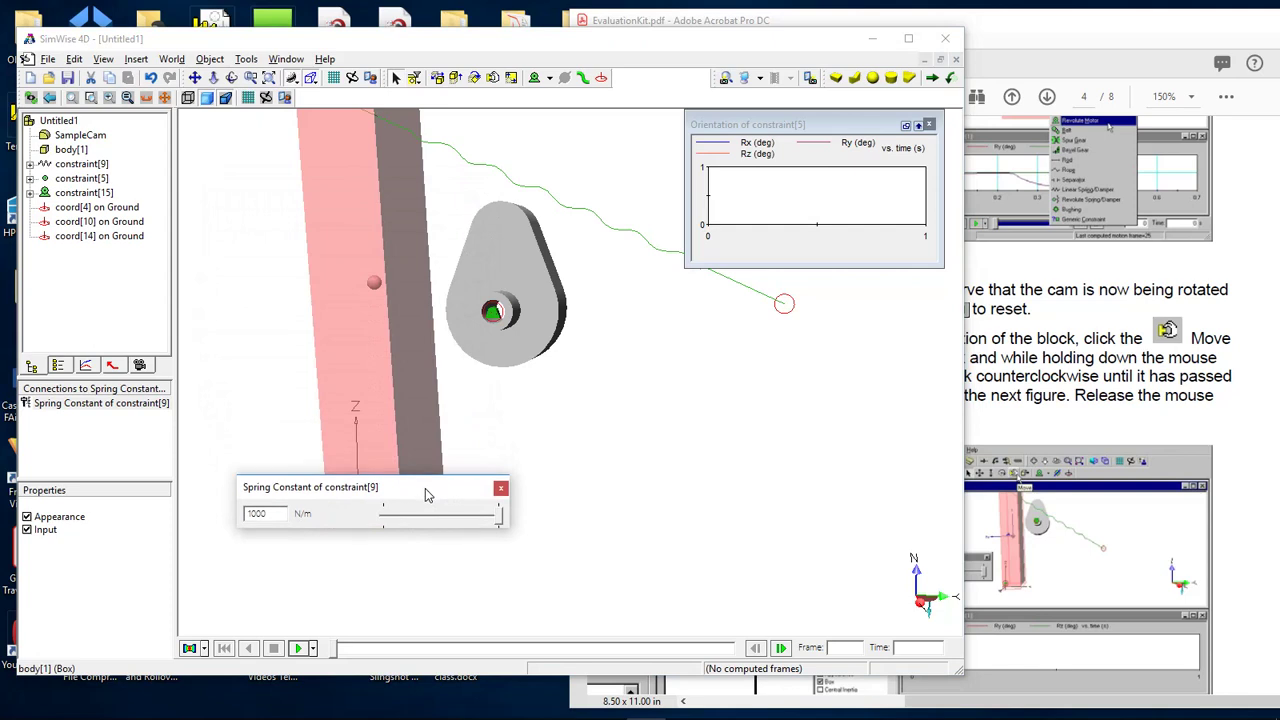
click(501, 489)
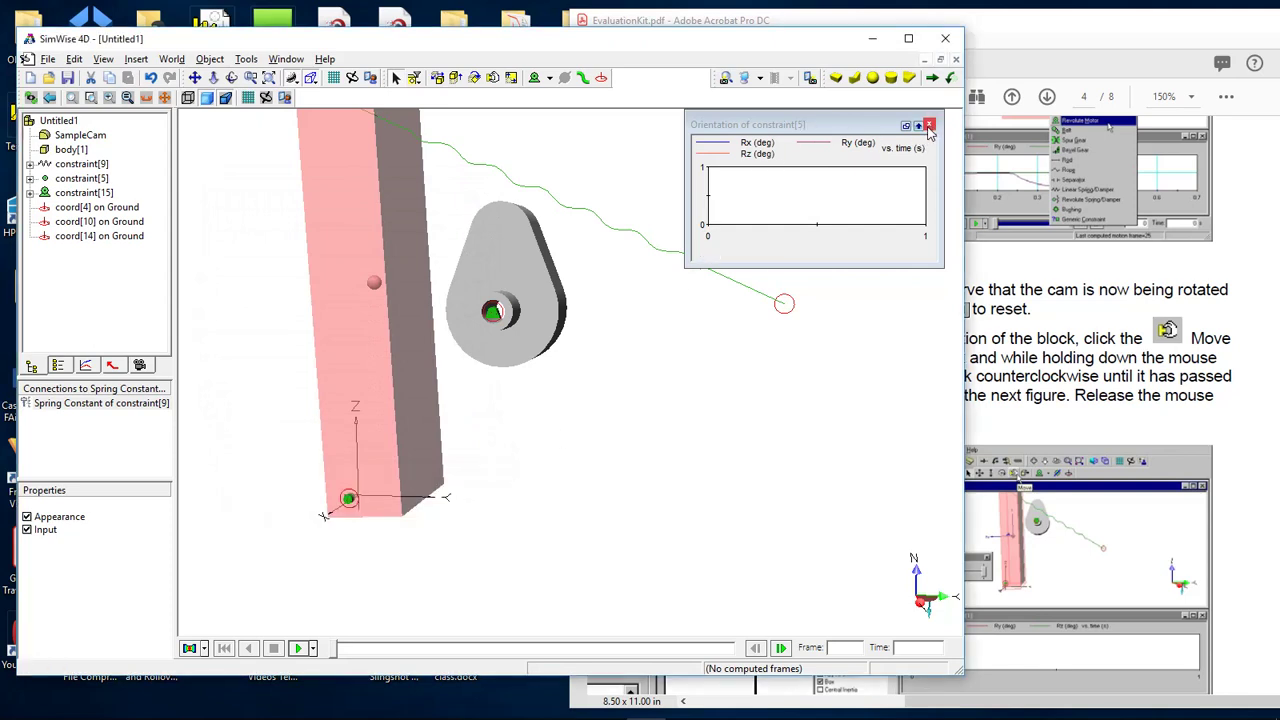
click(929, 127)
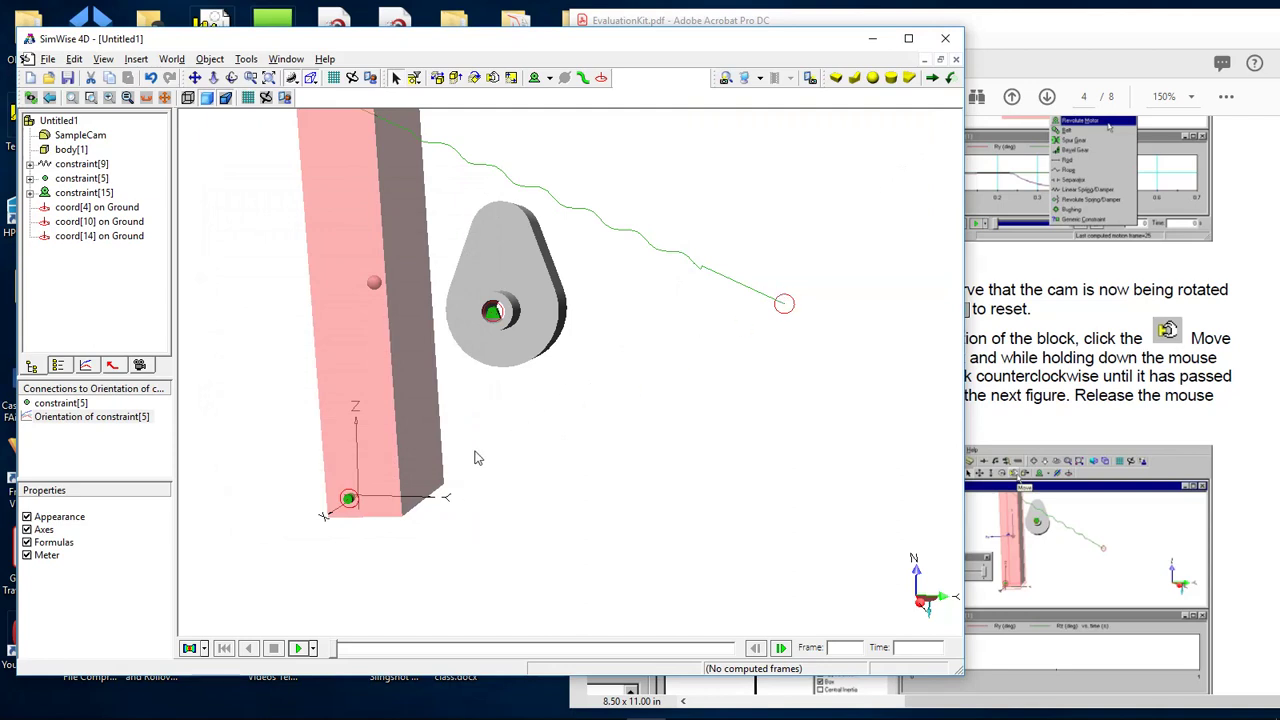
Run the cam-follower simulation and open the computer's speaker volume control.
click(297, 650)
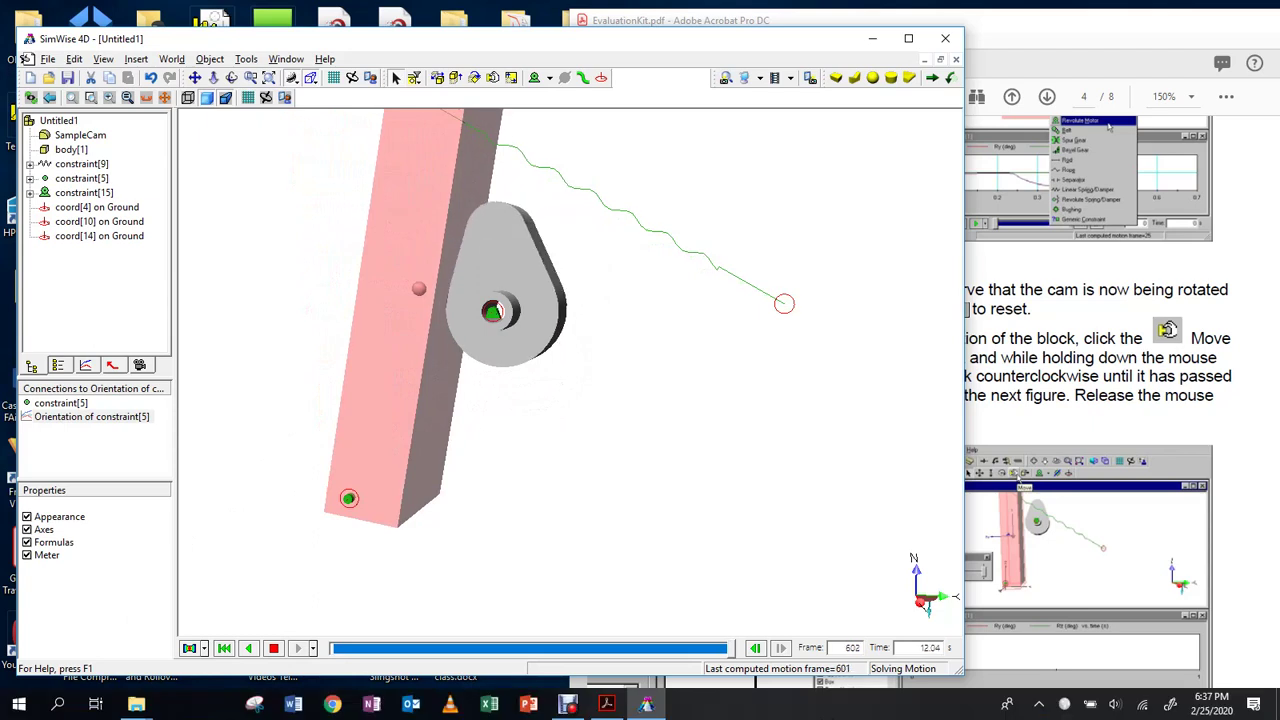
click(1114, 704)
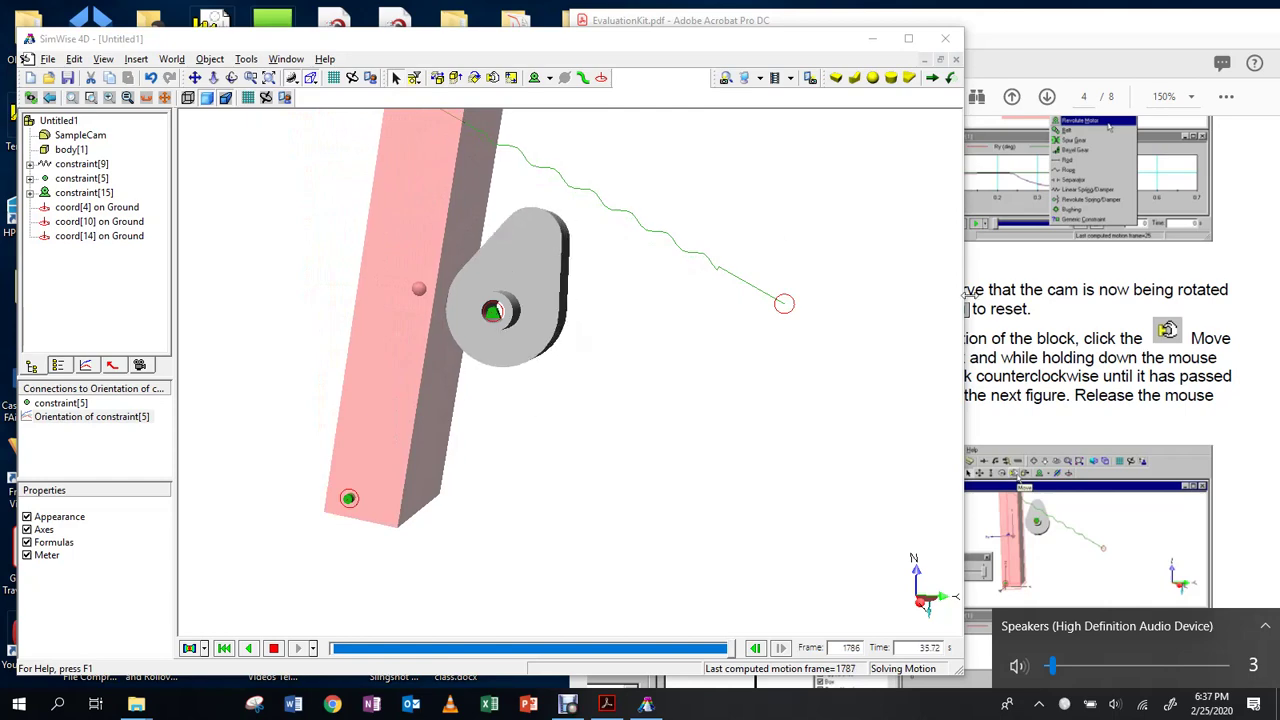
Switch to EvaluationKit.pdf and read the remaining section 1.9 steps on running, resetting and closing the cam-follower file.
click(975, 440)
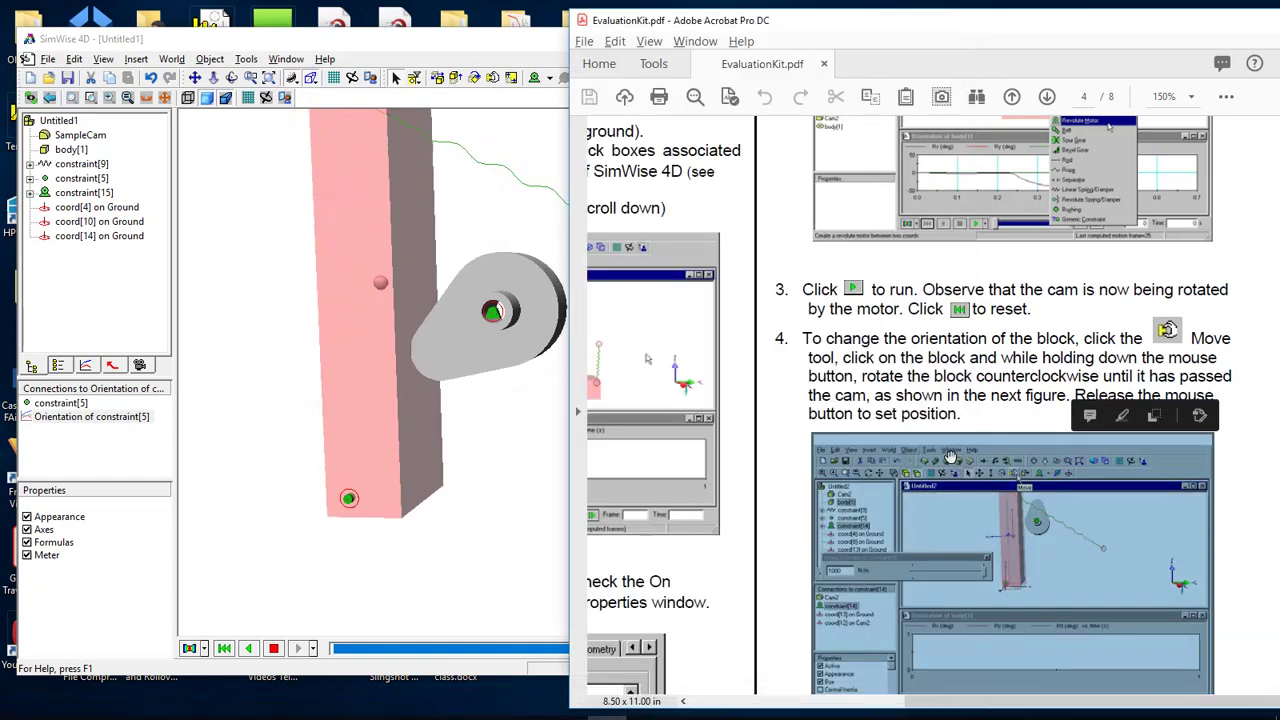
scroll(951, 456, down, 9)
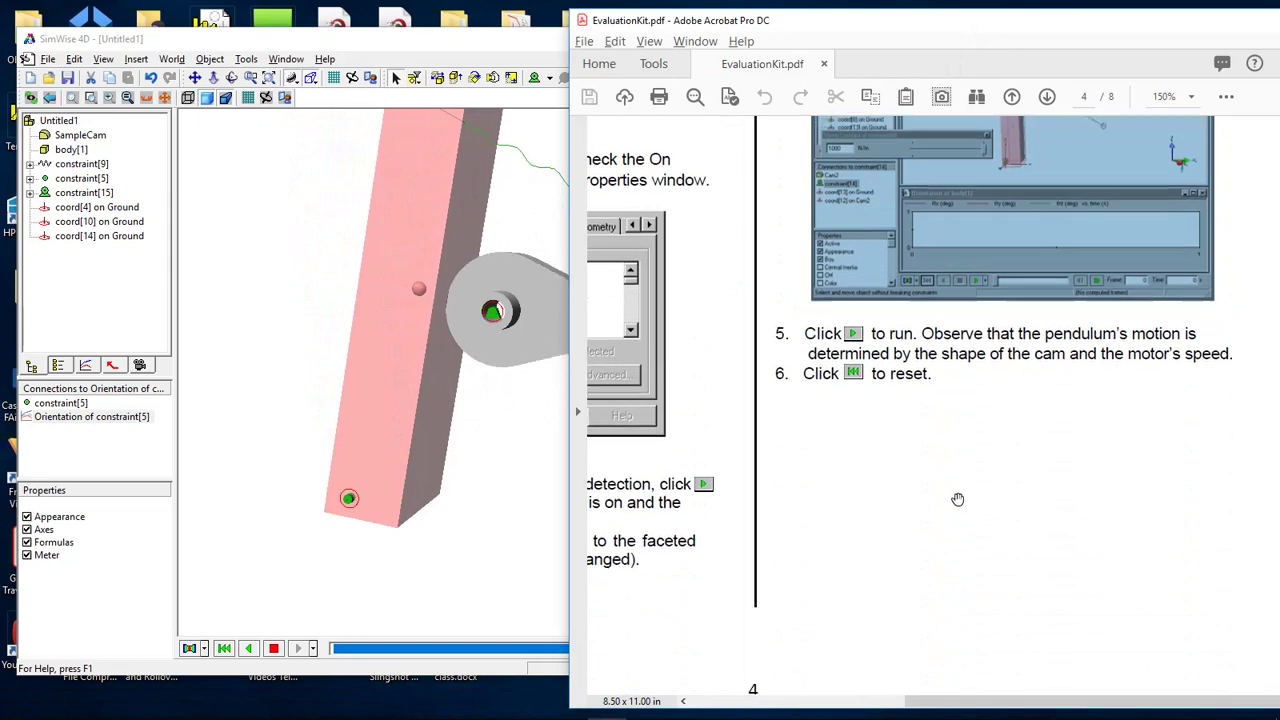
drag(980, 700, 772, 700)
scroll(736, 641, down, 3)
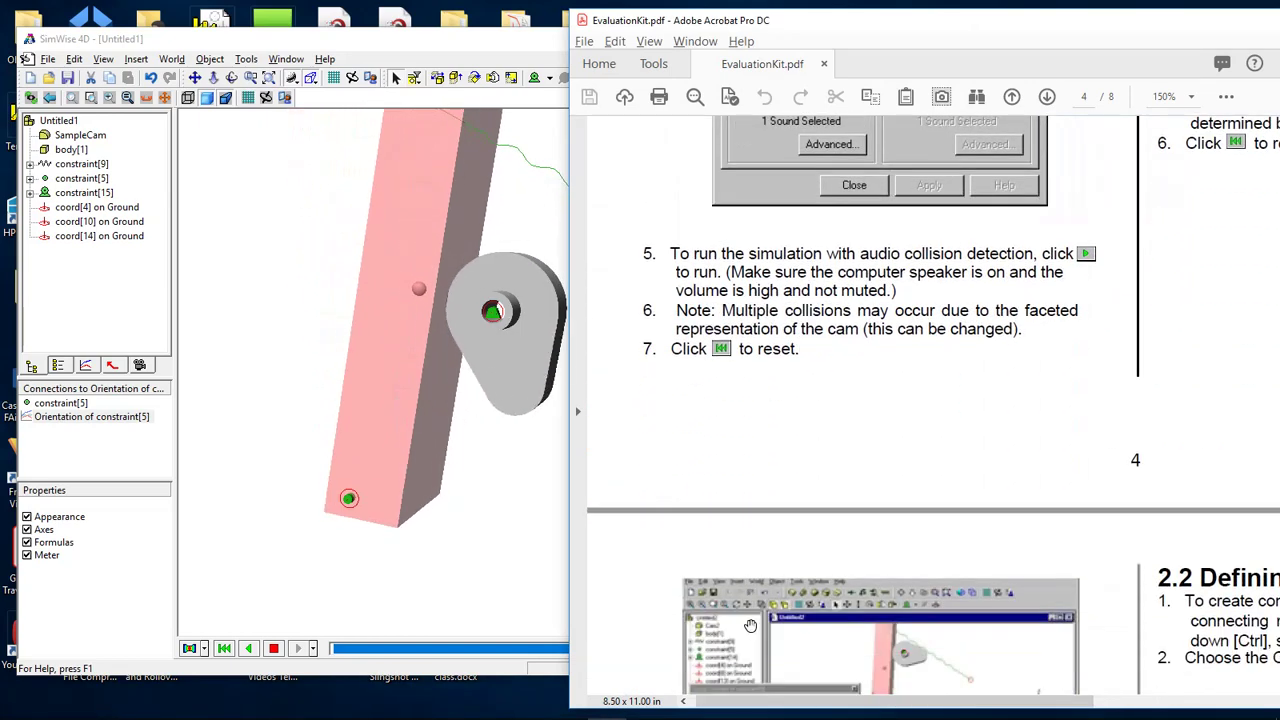
scroll(750, 631, down, 2)
scroll(750, 631, down, 2)
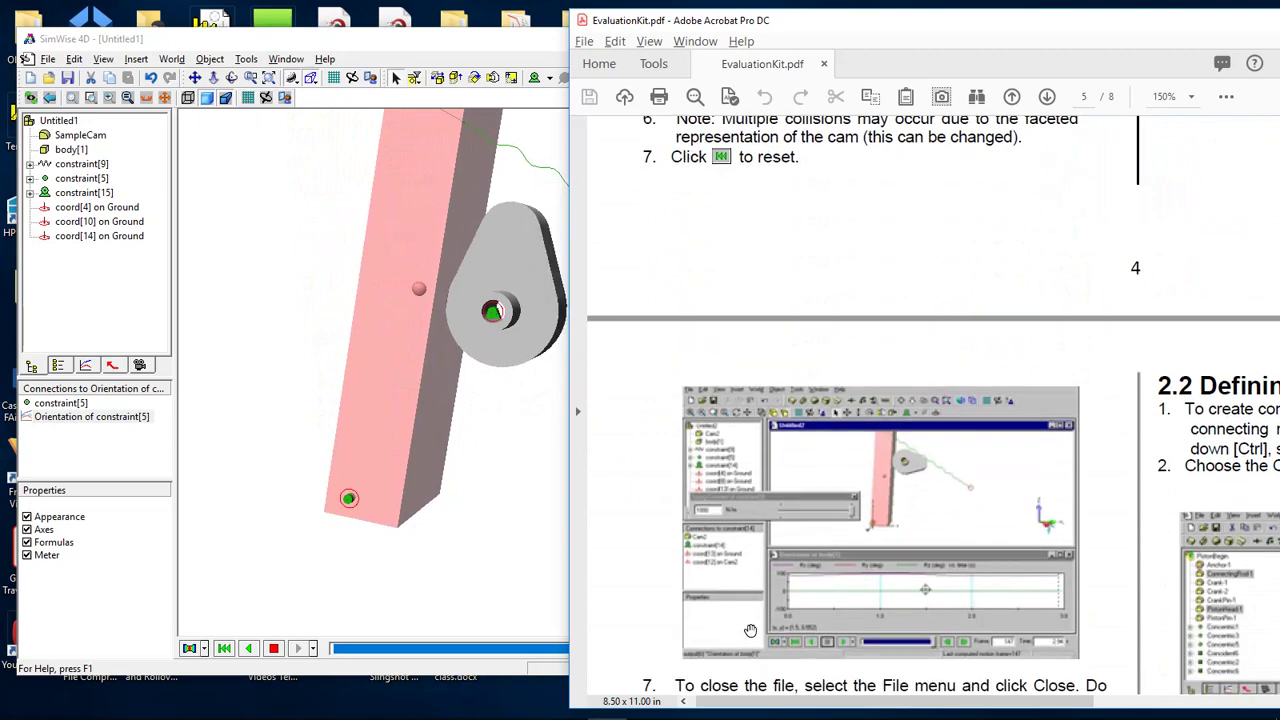
scroll(750, 630, down, 1)
scroll(750, 631, down, 2)
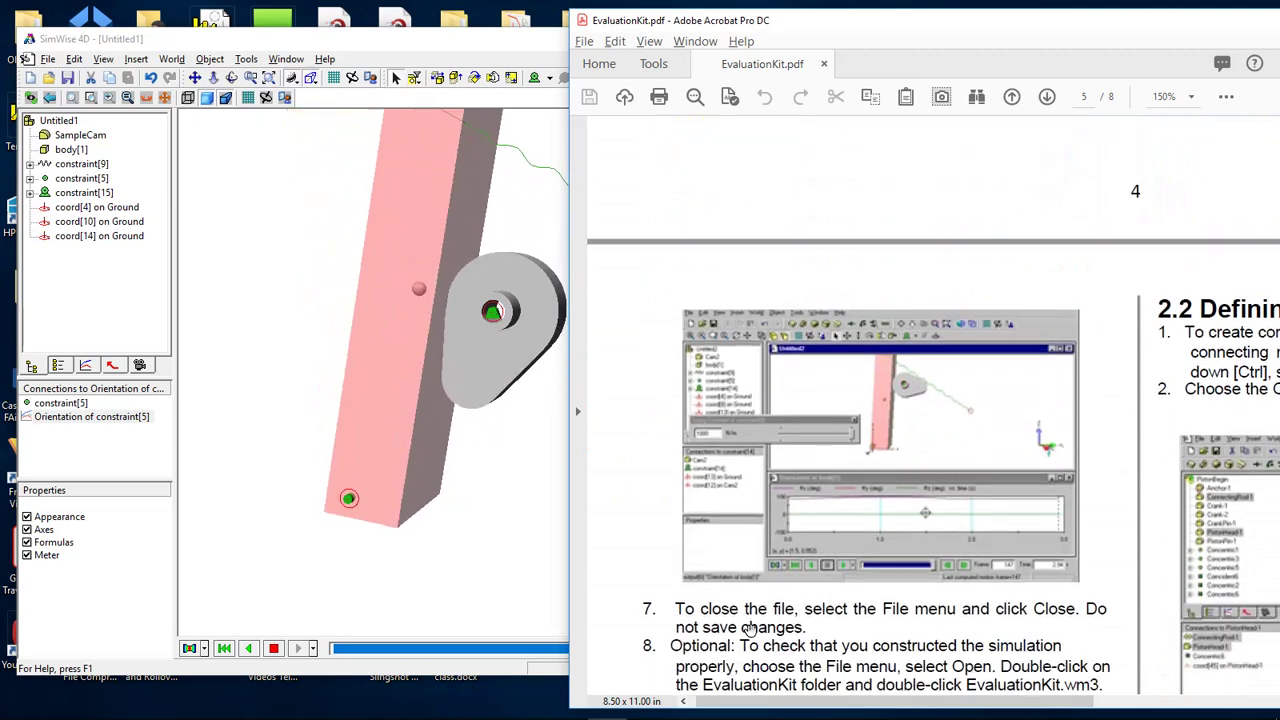
Read the guide's final section 1.9 steps on closing the file and optionally checking the construction against EvaluationKit.wm3.
scroll(749, 631, up, 3)
scroll(749, 631, up, 2)
scroll(749, 631, down, 5)
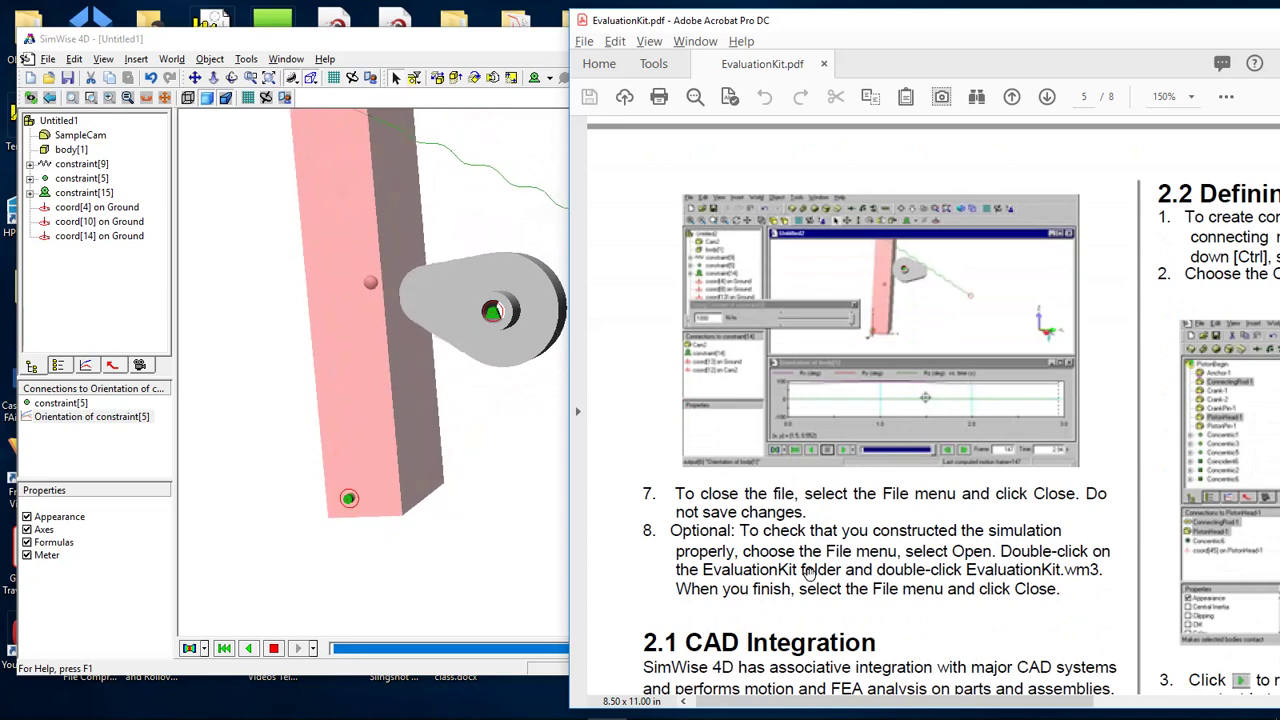
scroll(858, 534, up, 1)
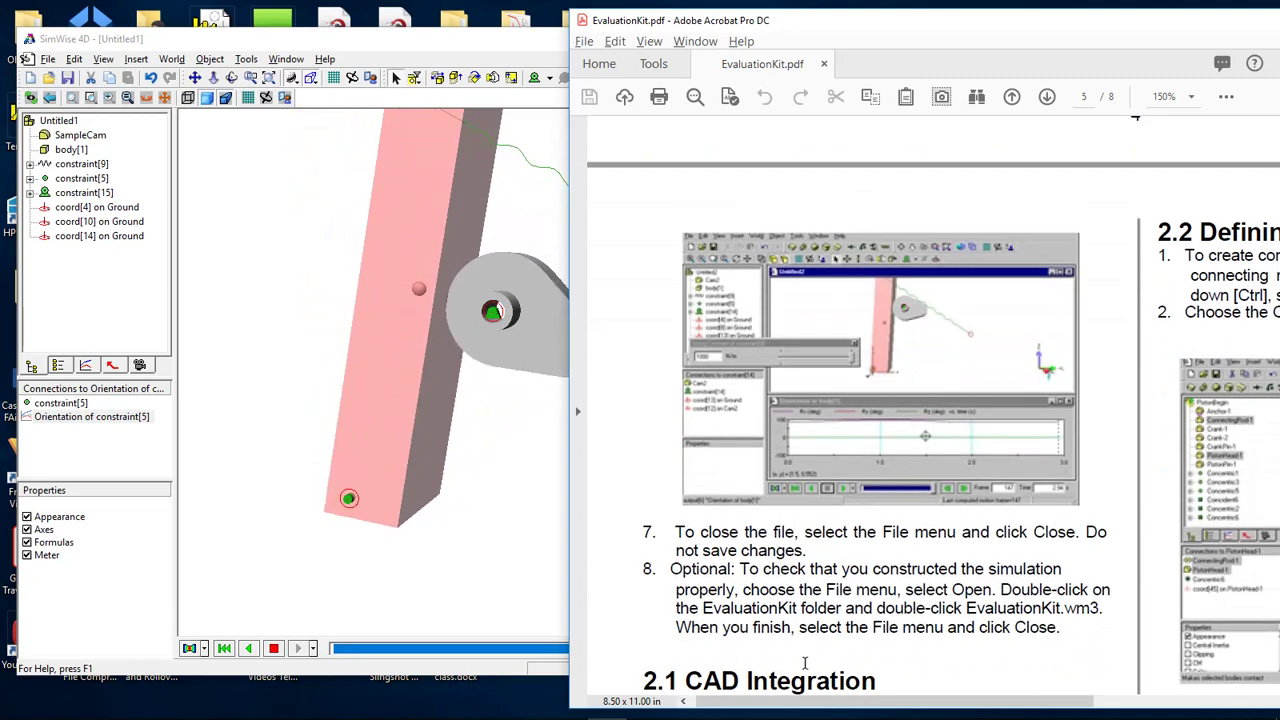
drag(876, 712, 1030, 620)
scroll(1050, 560, up, 10)
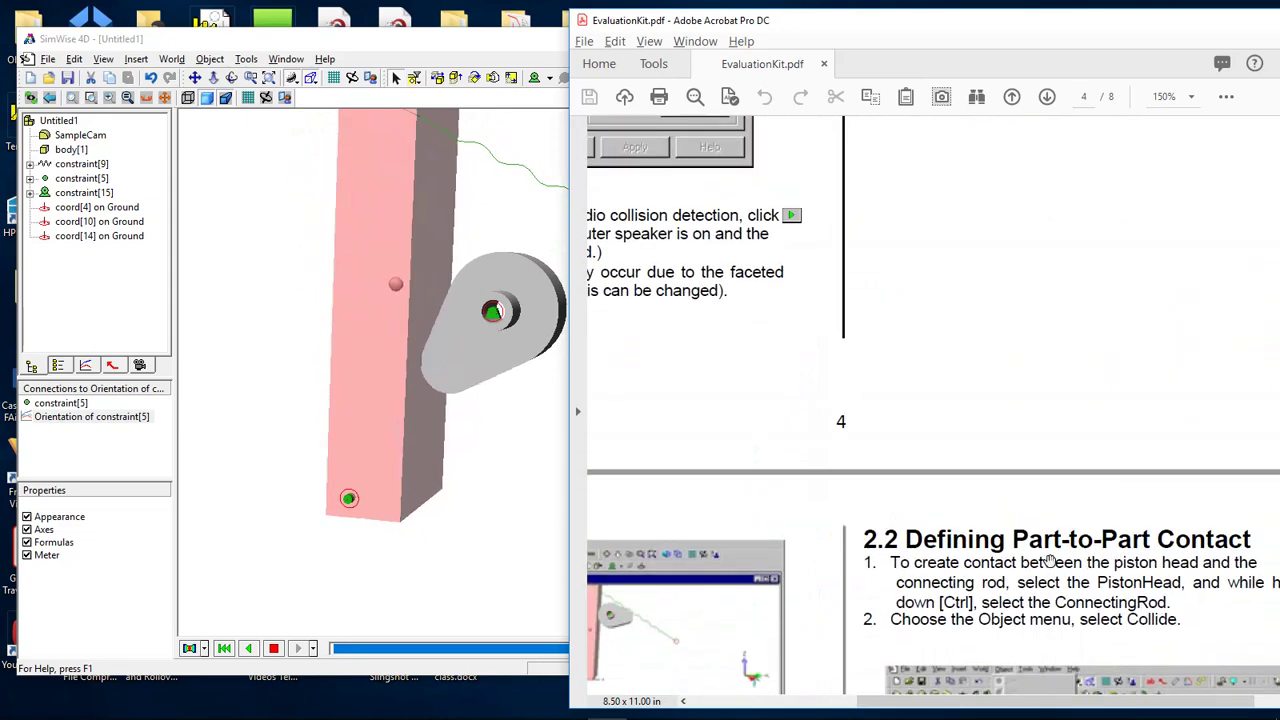
scroll(1050, 560, up, 3)
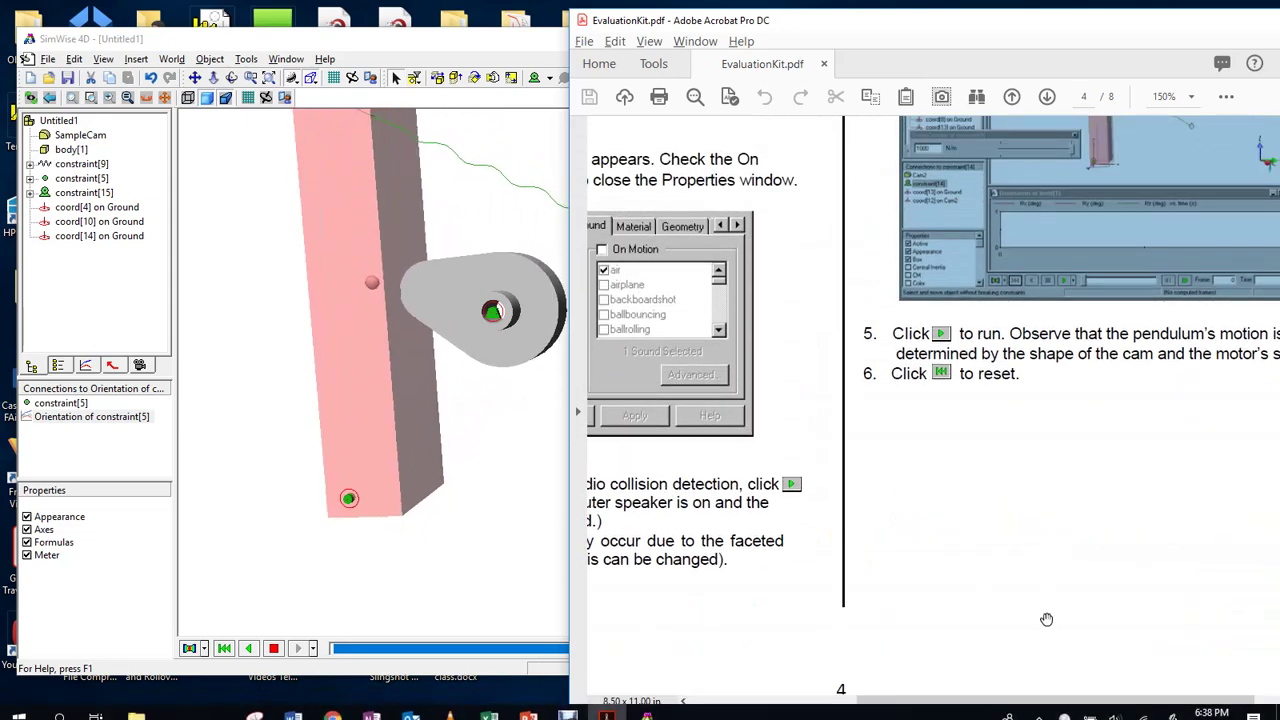
drag(1057, 692, 1099, 694)
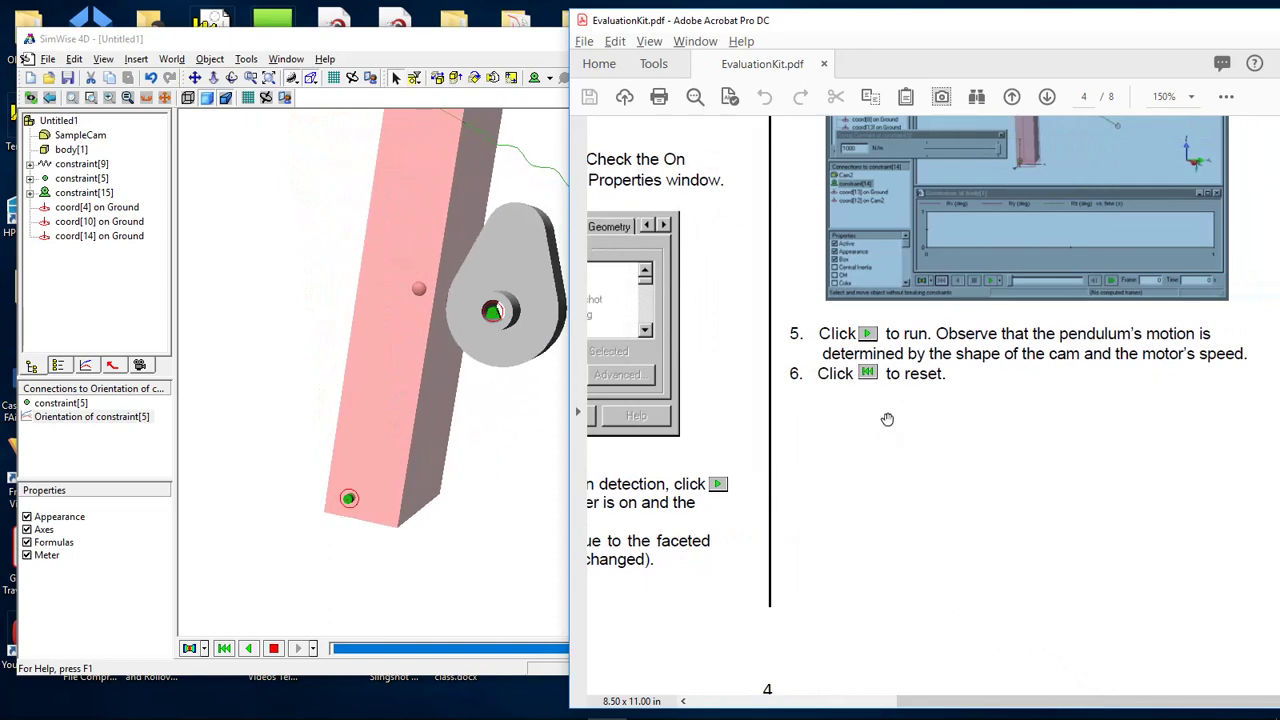
drag(935, 710, 727, 710)
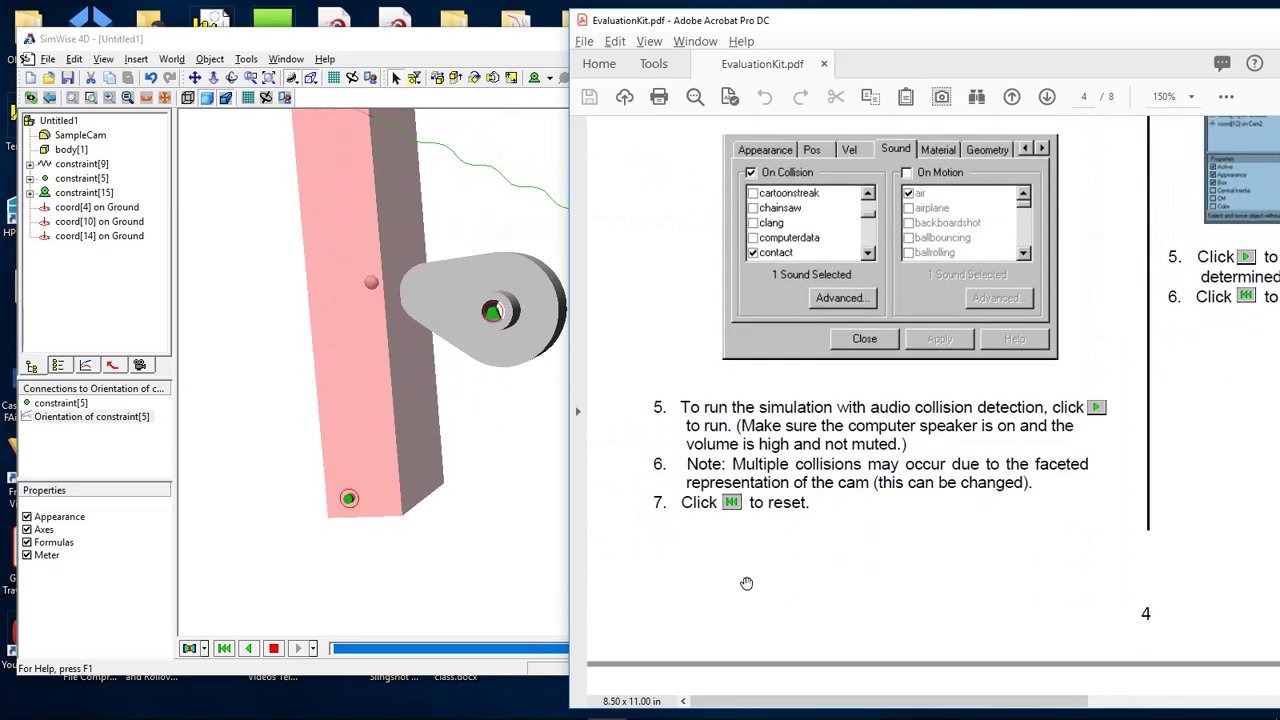
scroll(745, 584, down, 3)
scroll(762, 592, down, 1)
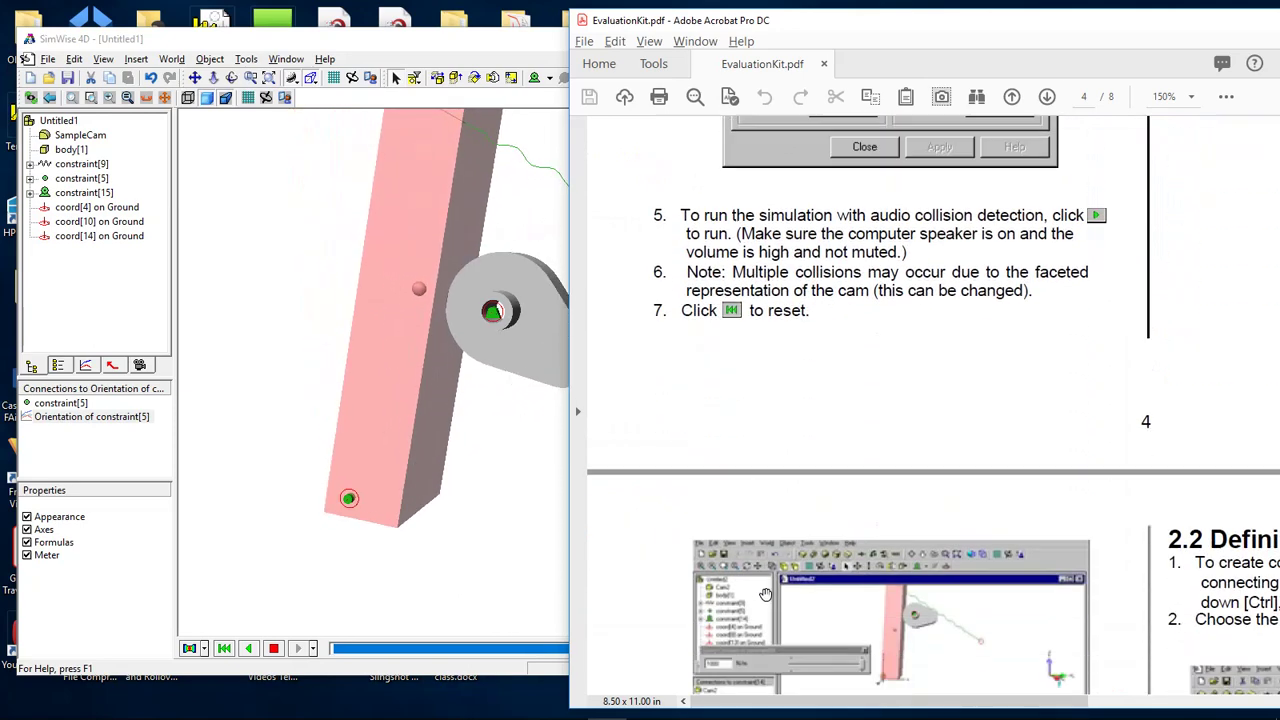
scroll(765, 594, down, 3)
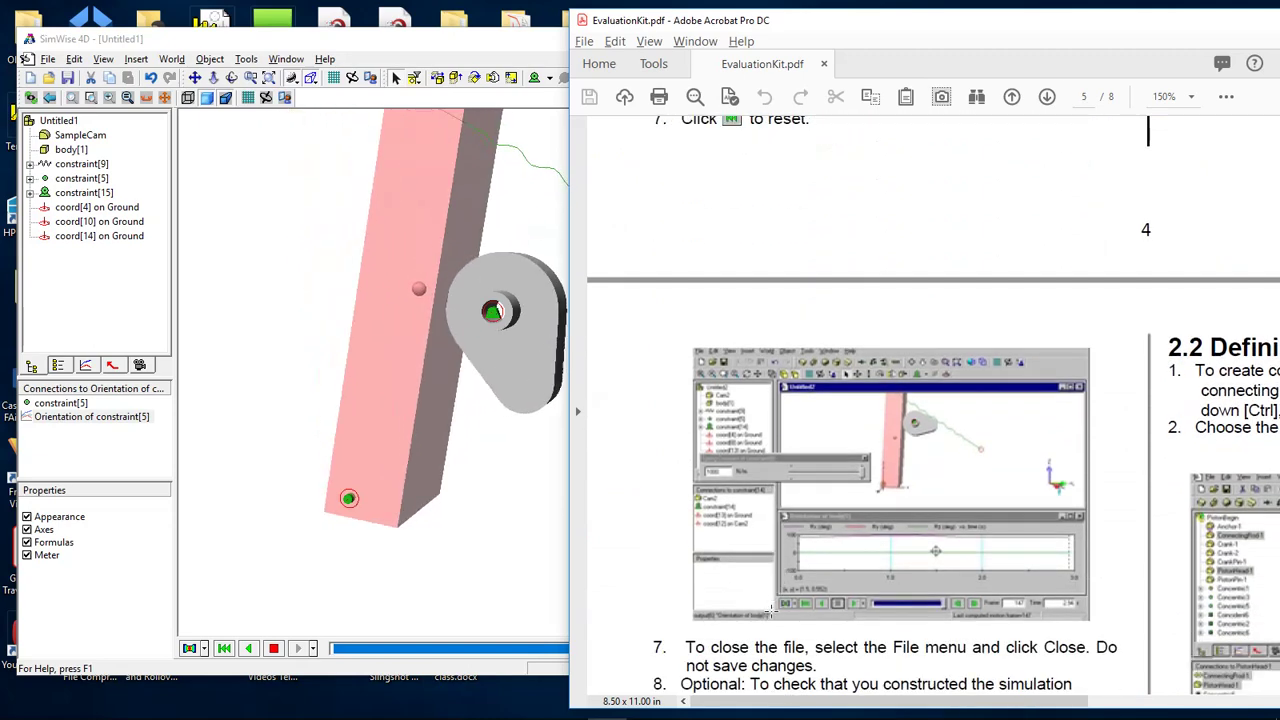
scroll(771, 610, up, 1)
scroll(771, 610, down, 1)
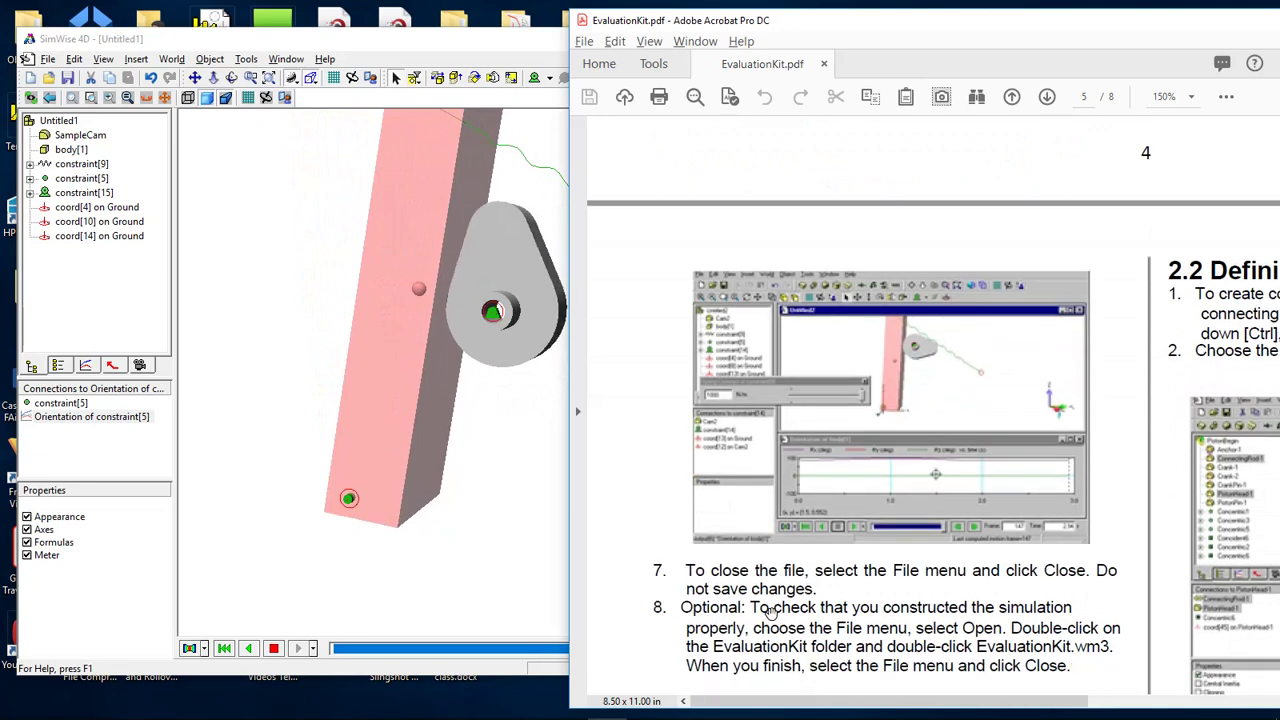
scroll(771, 610, down, 1)
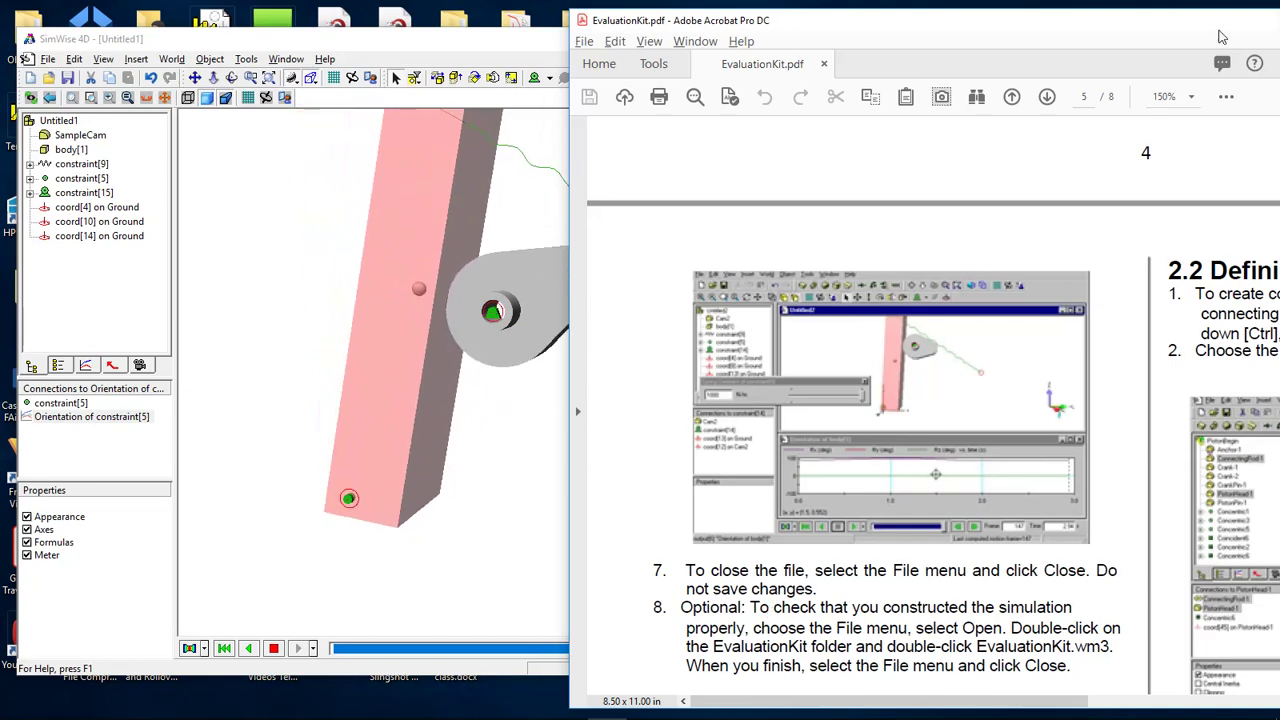
Minimize EvaluationKit.pdf, return to SimWise 4D, and stop and reset the running cam-follower simulation.
drag(1166, 27, 1068, 104)
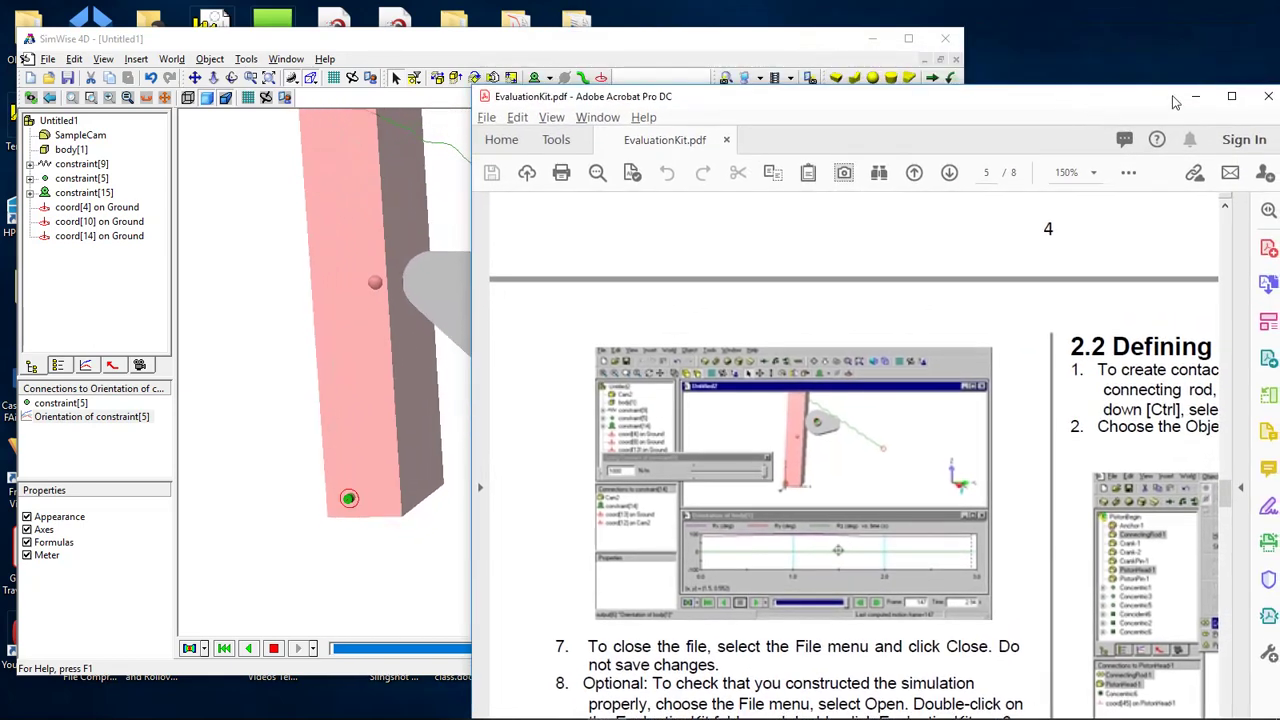
click(1196, 97)
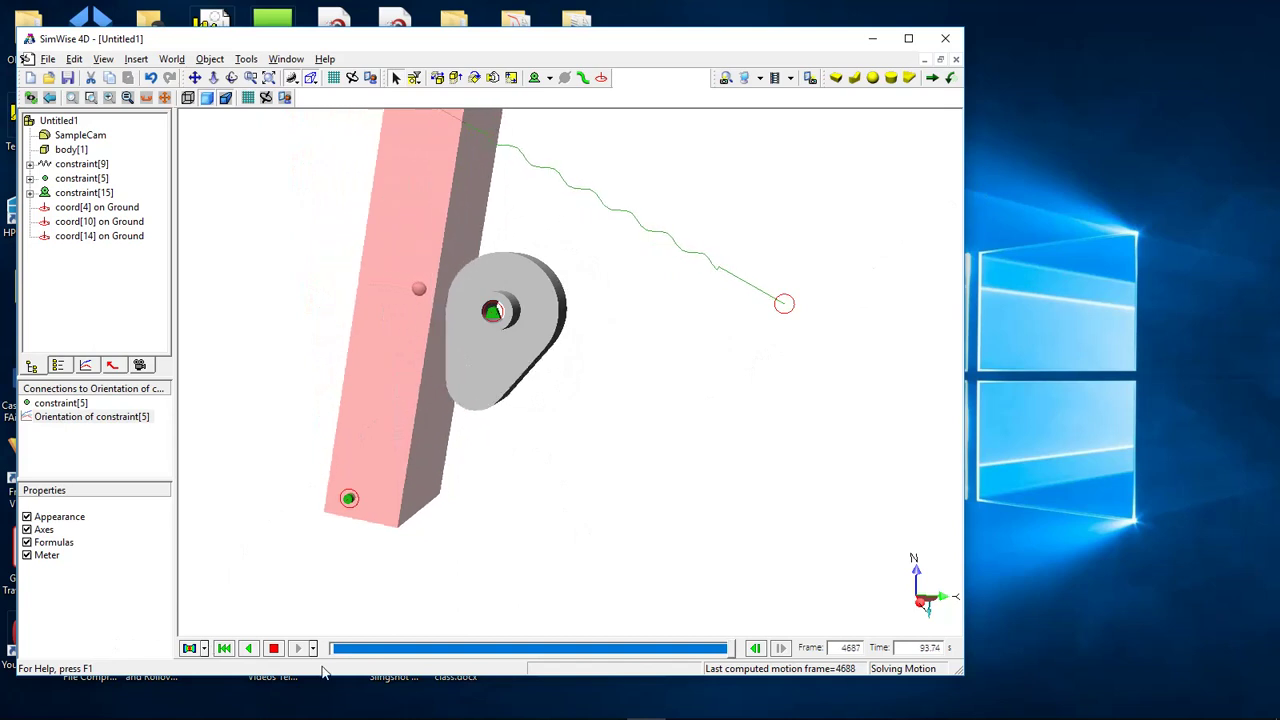
click(273, 648)
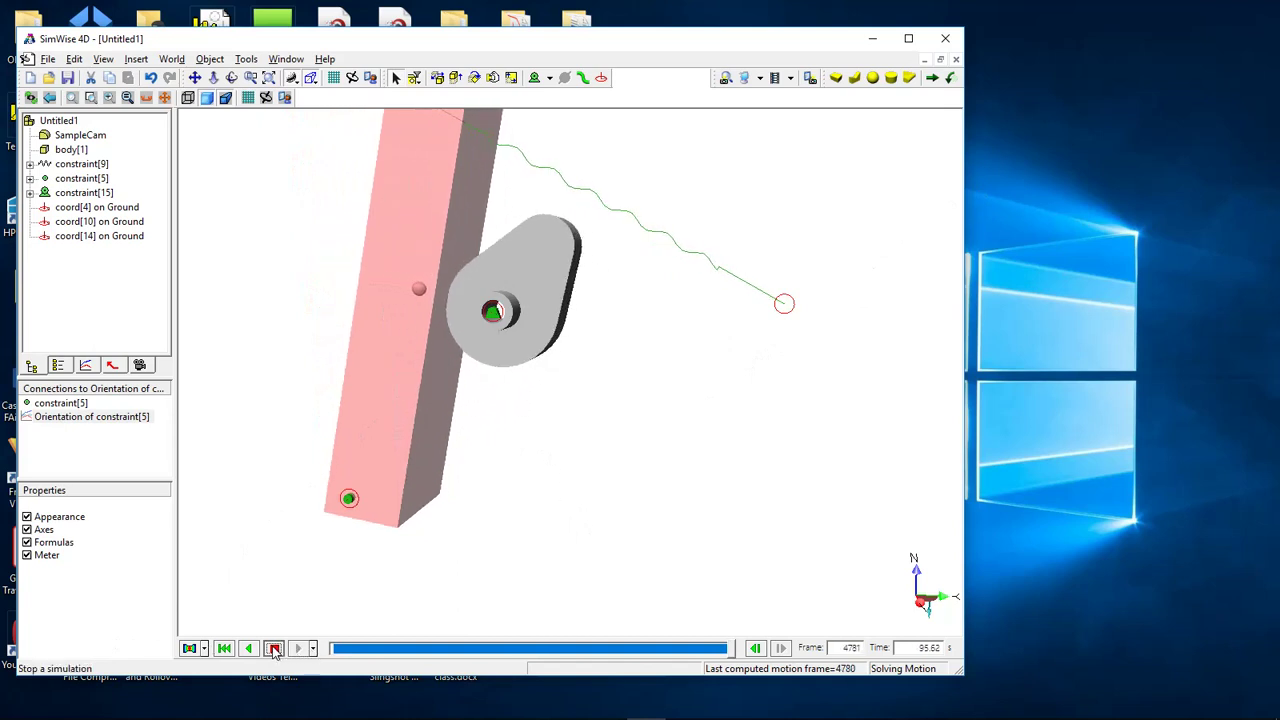
click(225, 648)
Include both the SampleCam body and the block body[1] in the FEA.
click(388, 312)
click(479, 253)
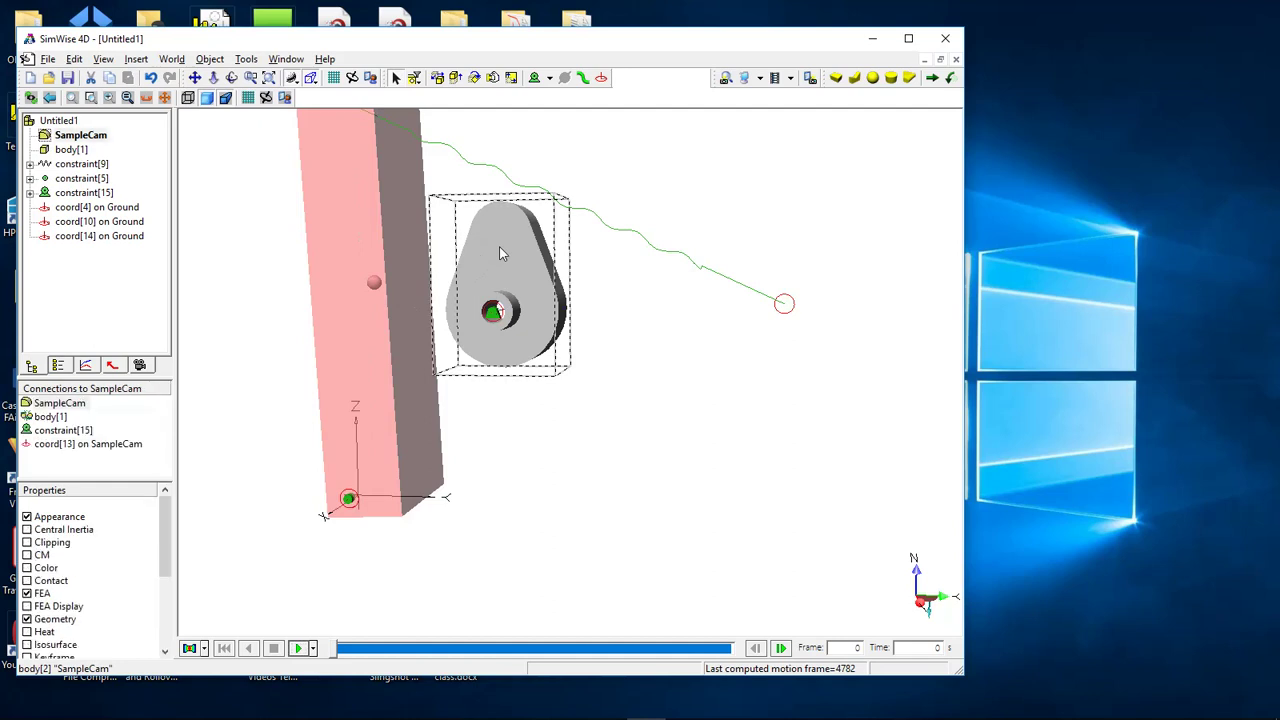
right_click(502, 254)
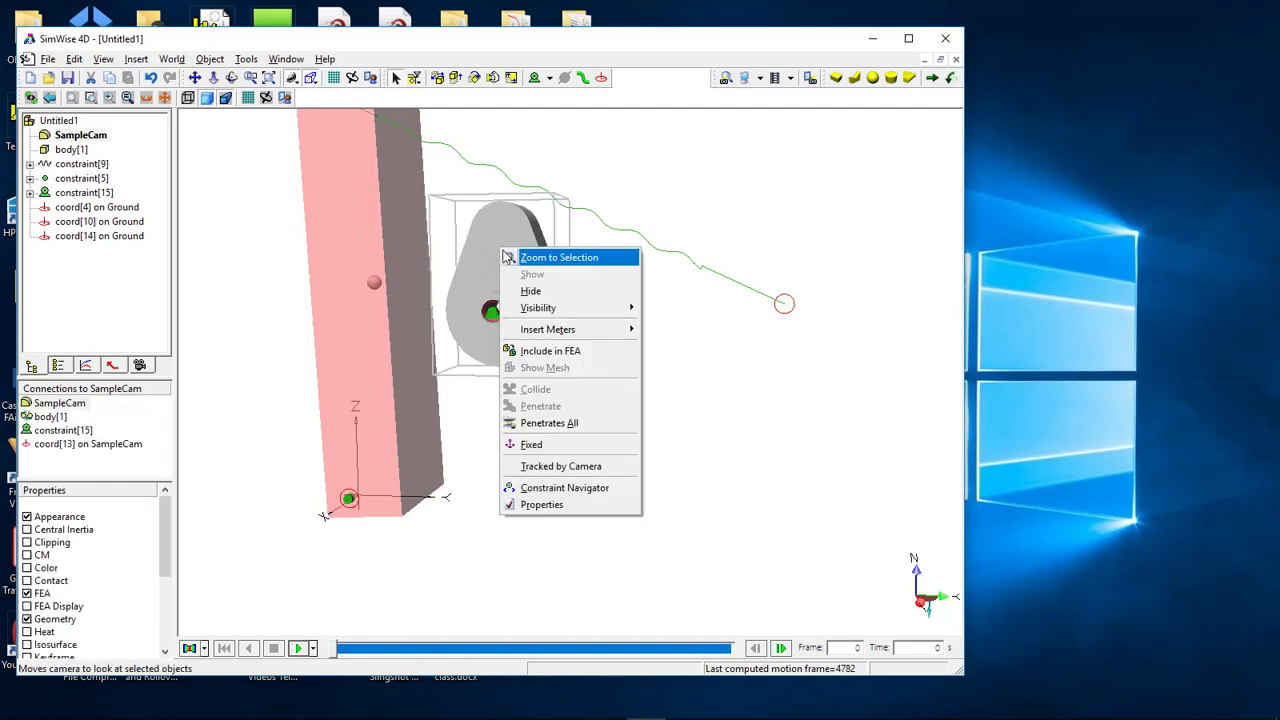
click(572, 358)
click(335, 173)
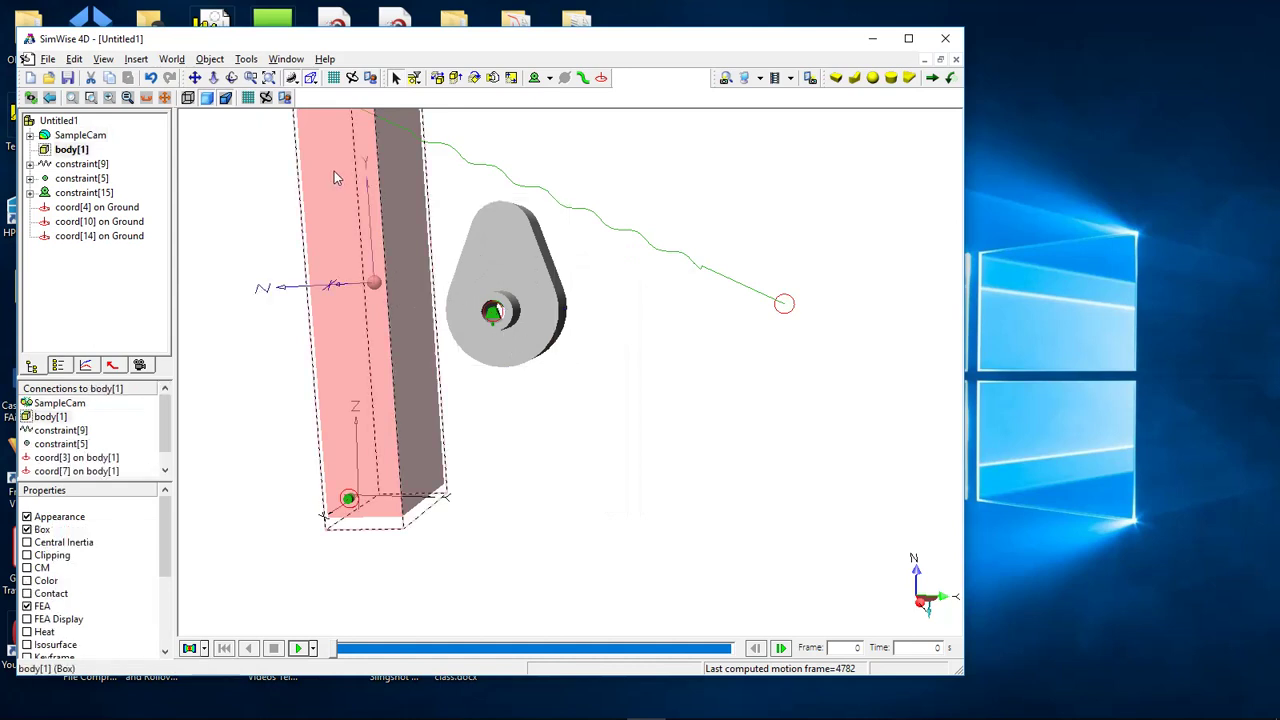
right_click(340, 170)
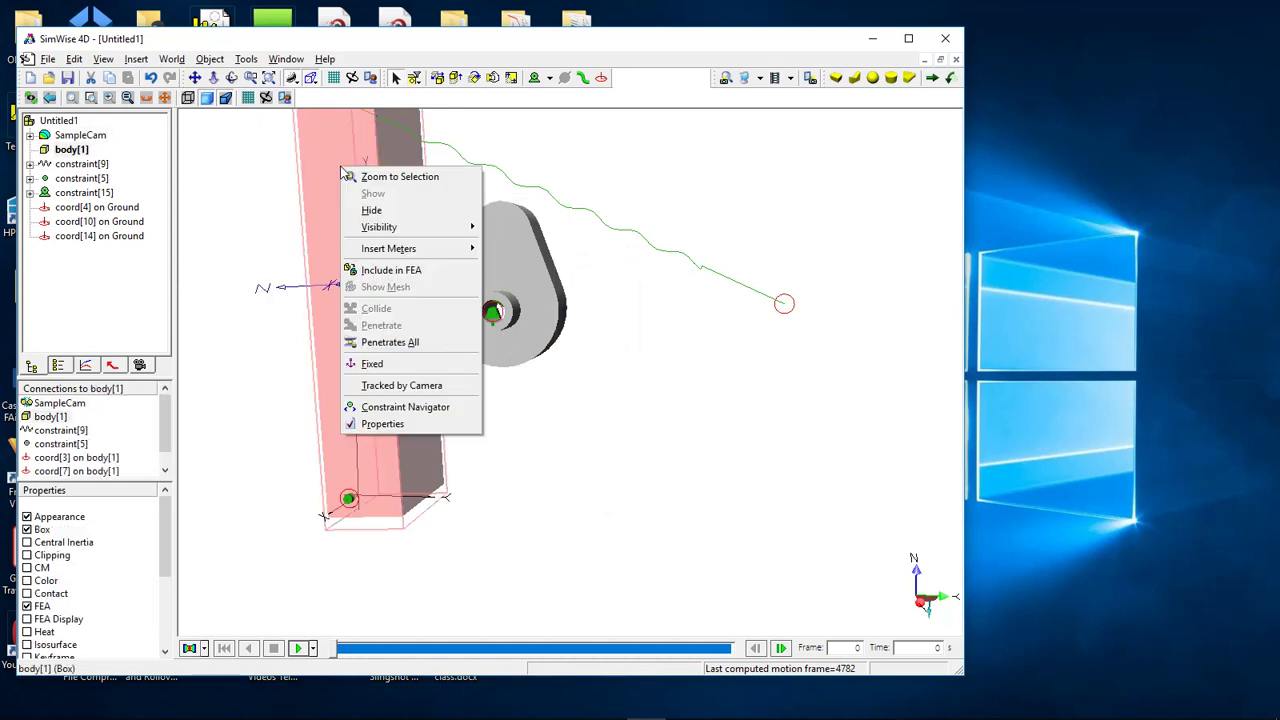
click(418, 276)
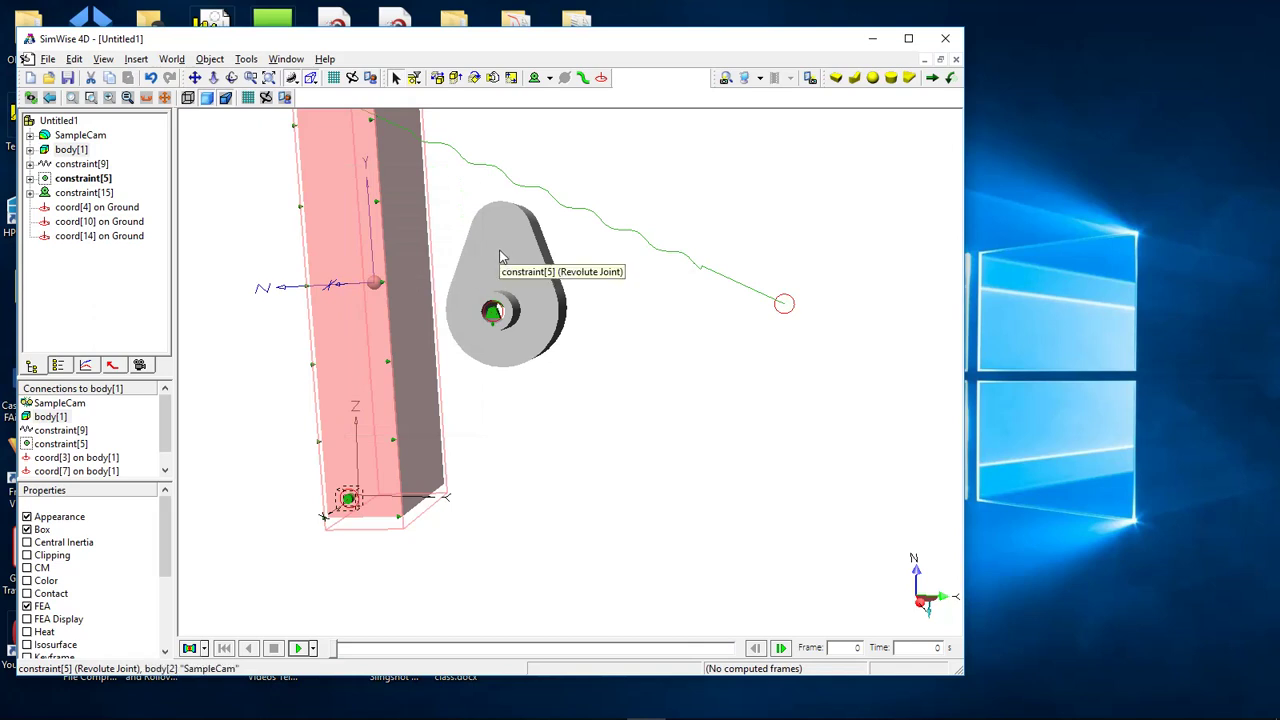
Examine the available commands and properties of the block's revolute joint, constraint[5].
right_click(341, 244)
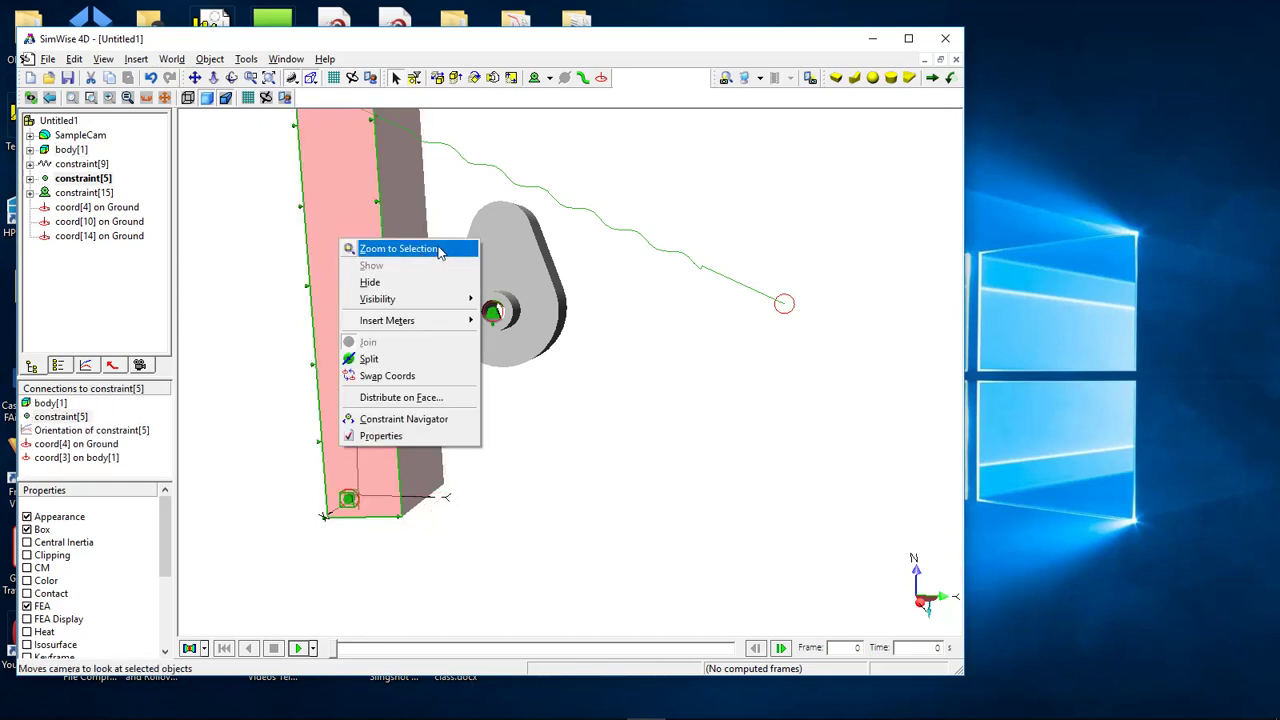
mouse_move(440, 322)
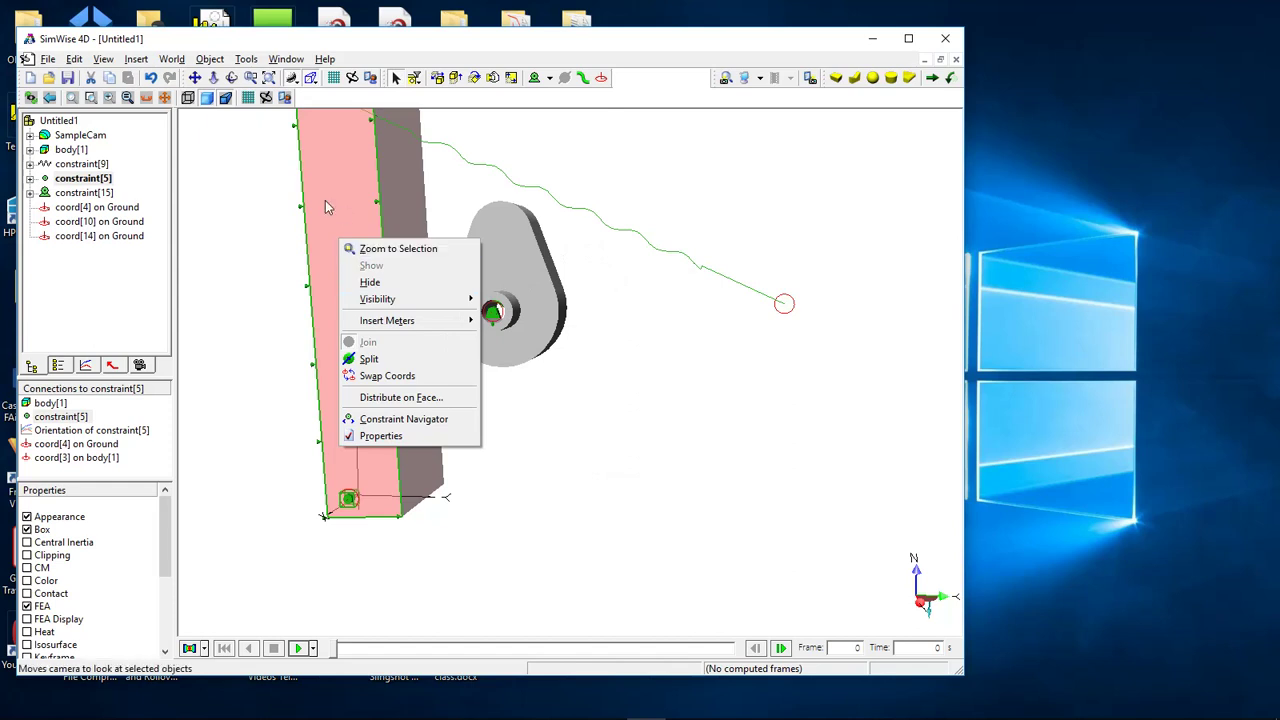
click(335, 162)
right_click(335, 162)
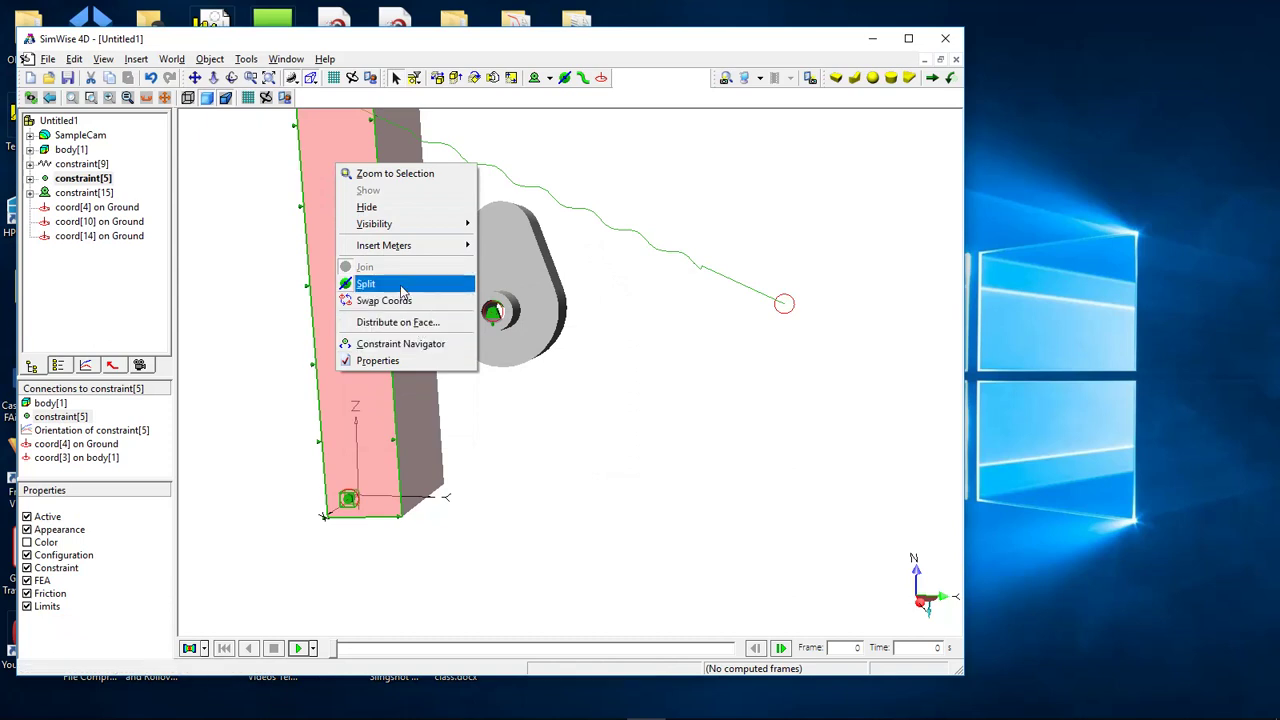
click(345, 124)
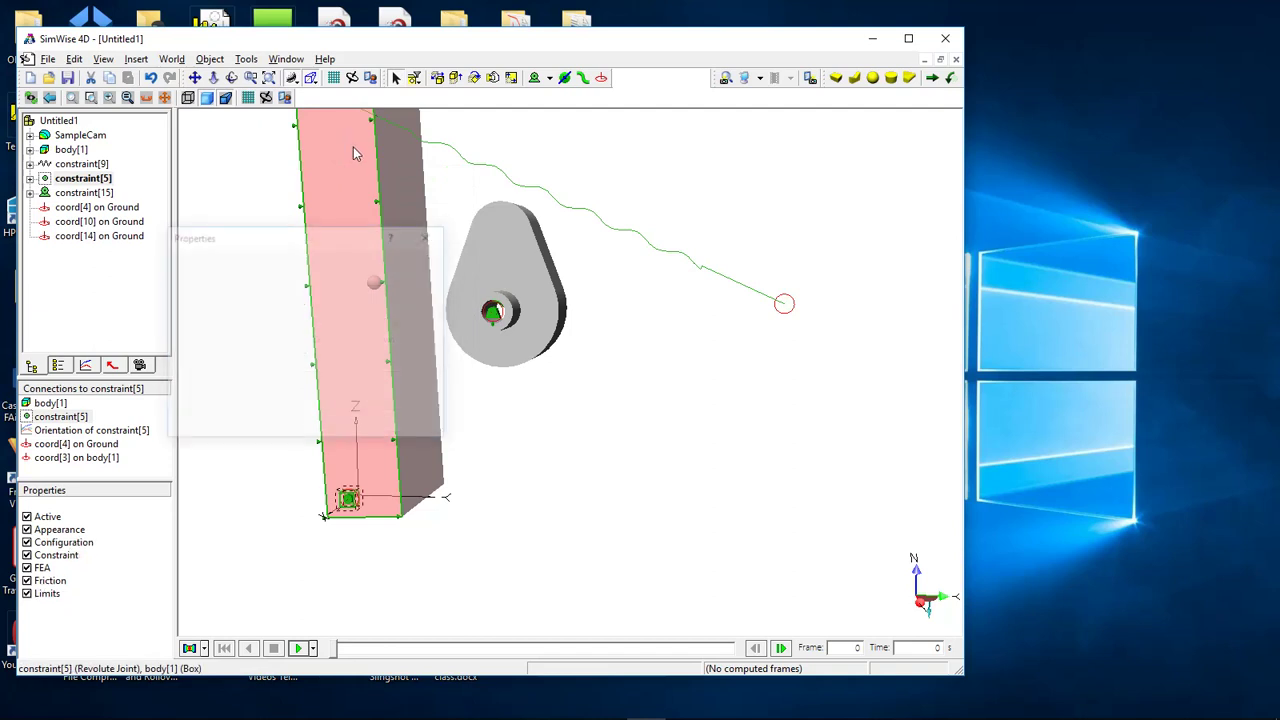
click(430, 237)
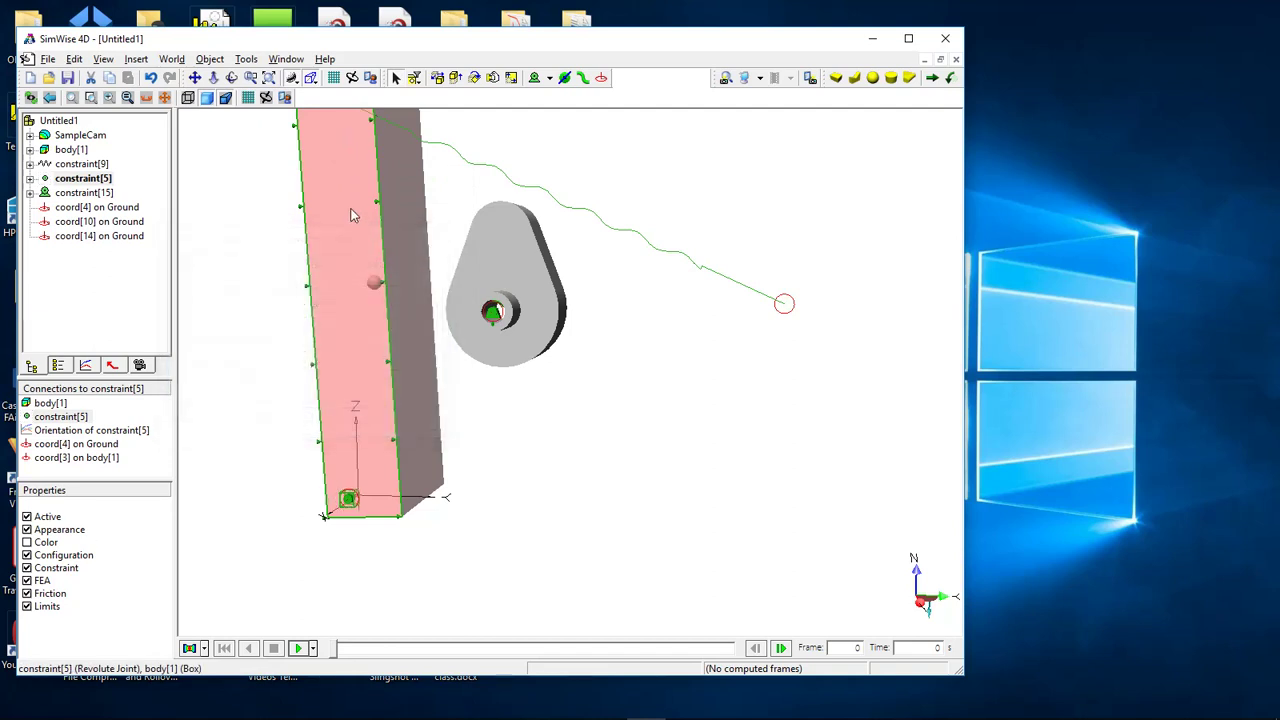
right_click(350, 204)
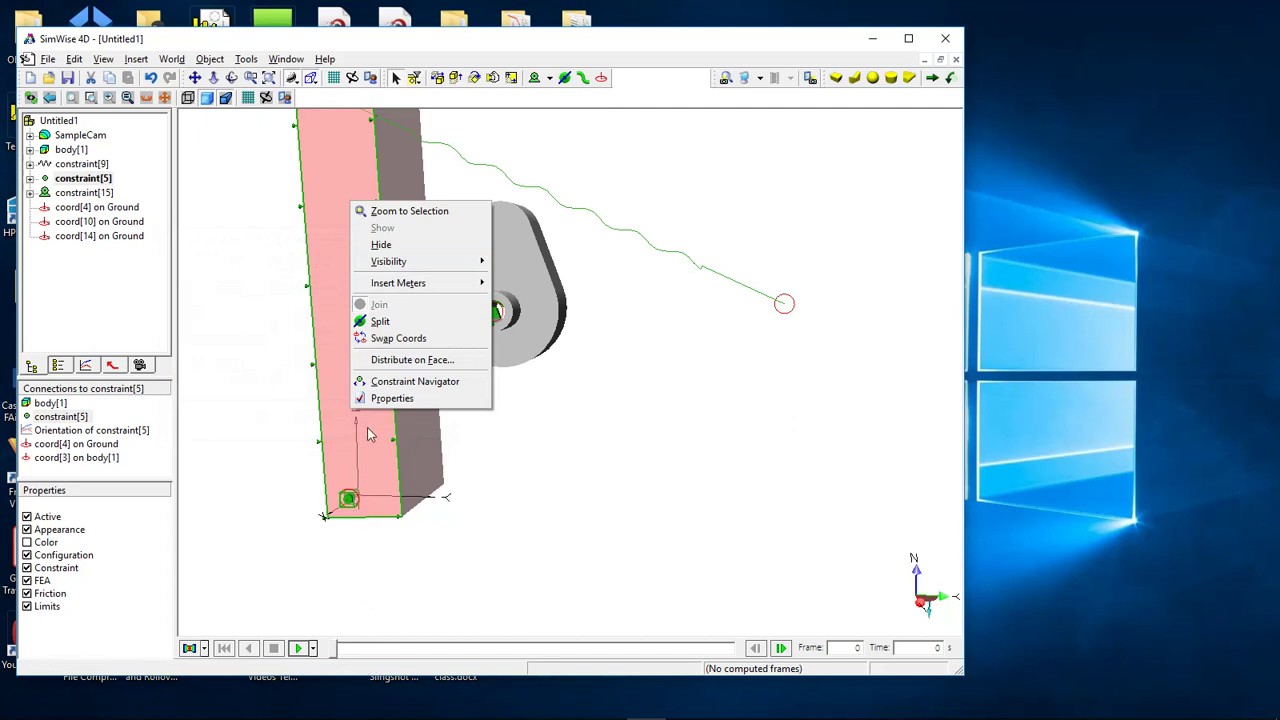
mouse_move(400, 283)
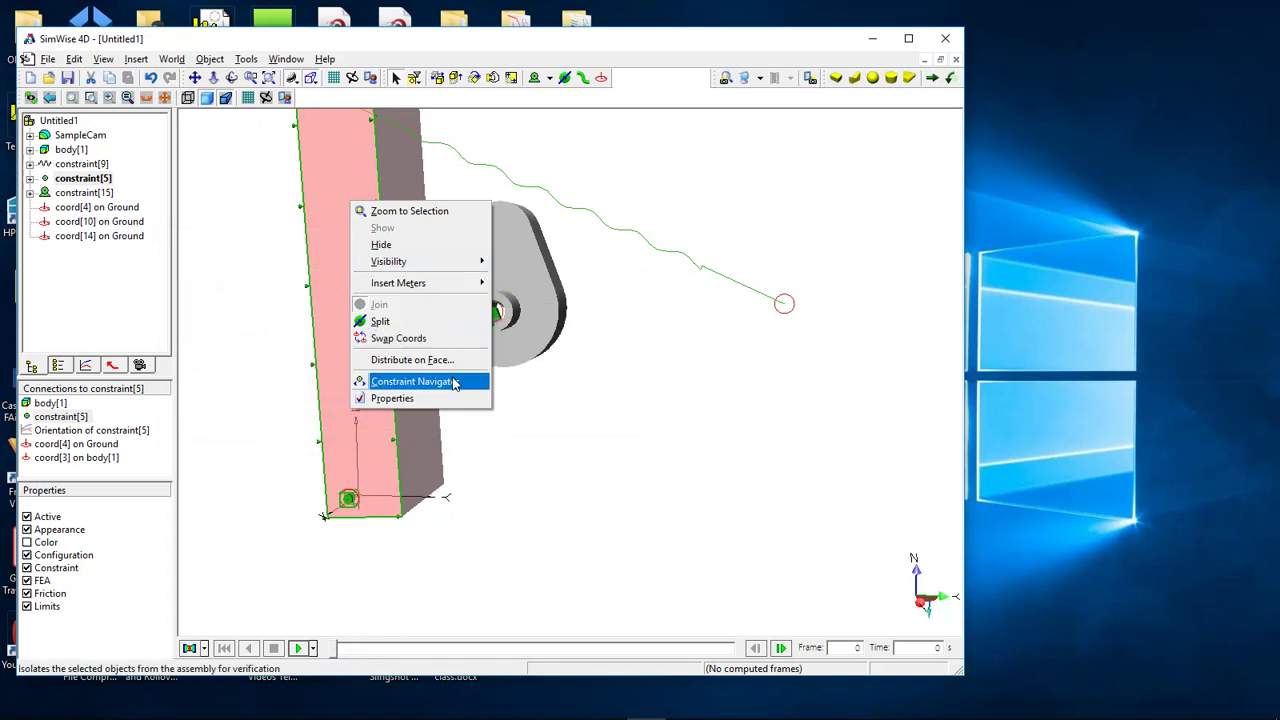
click(504, 270)
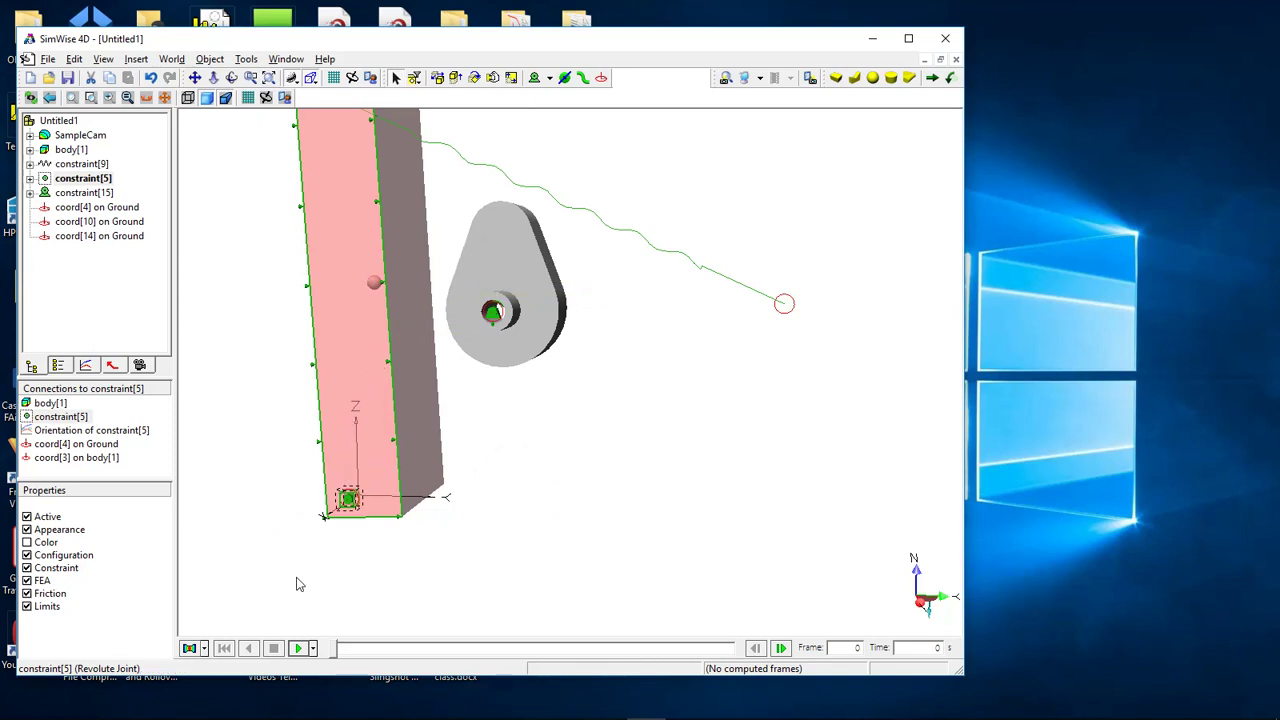
Run the cam-follower simulation with FEA included on the bodies, and stop and reset it.
click(296, 648)
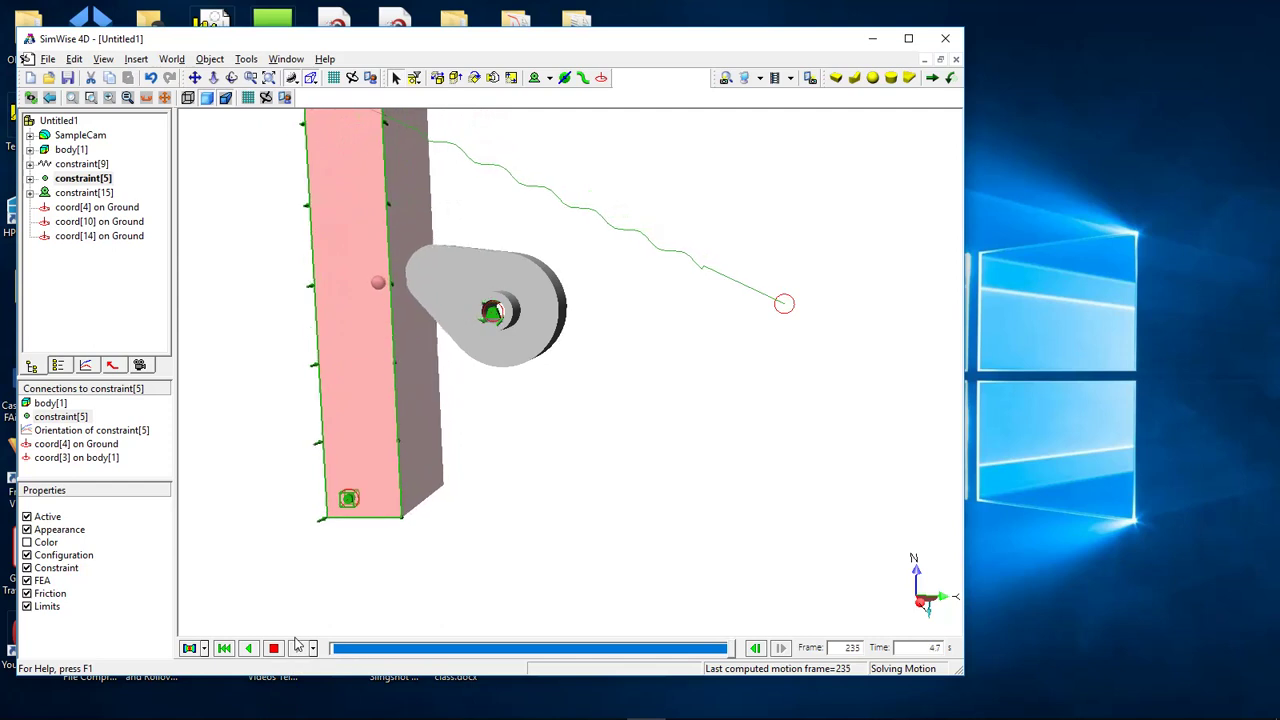
click(279, 650)
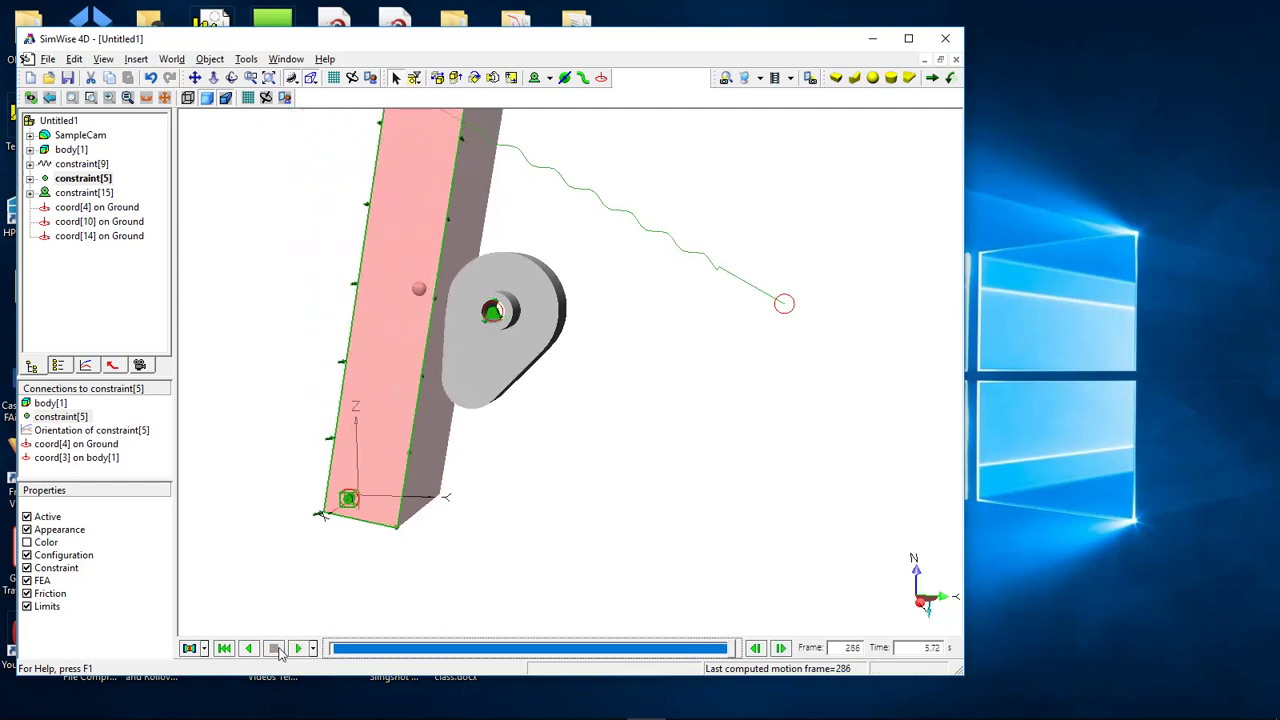
click(224, 648)
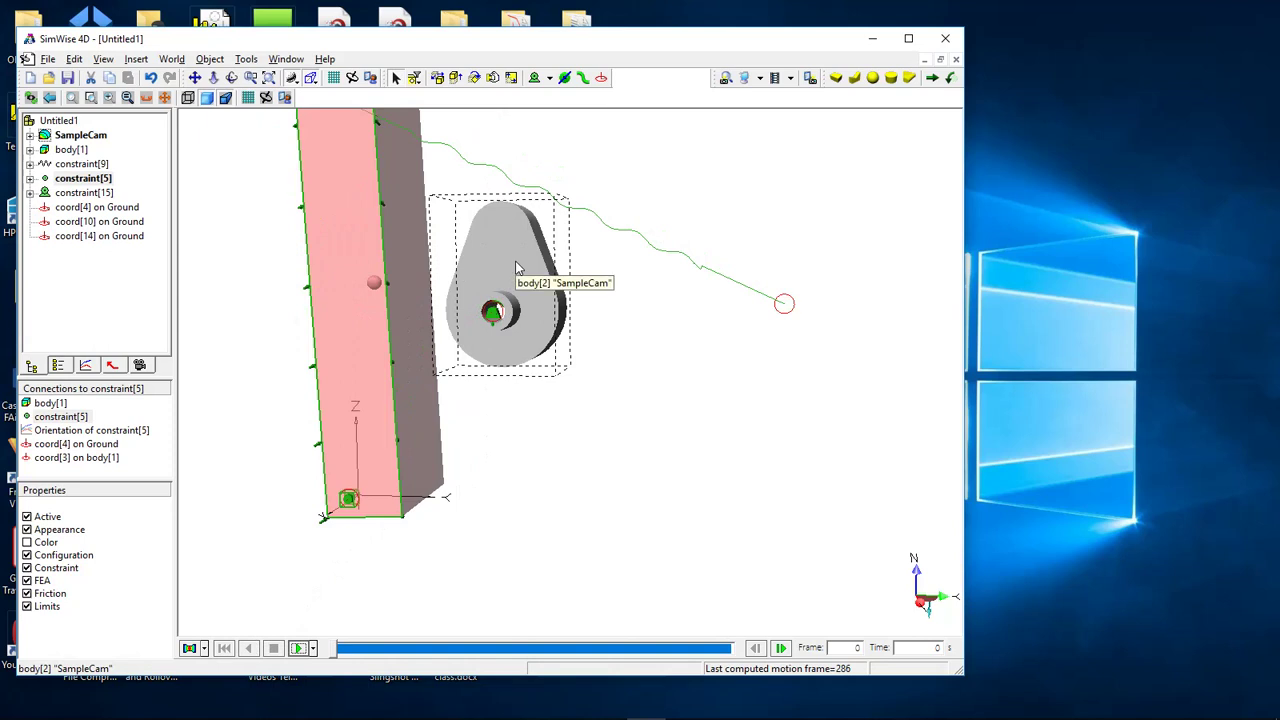
Take the block body[1] out of the FEA and set the simulation run mode to Motion with FEA.
right_click(338, 322)
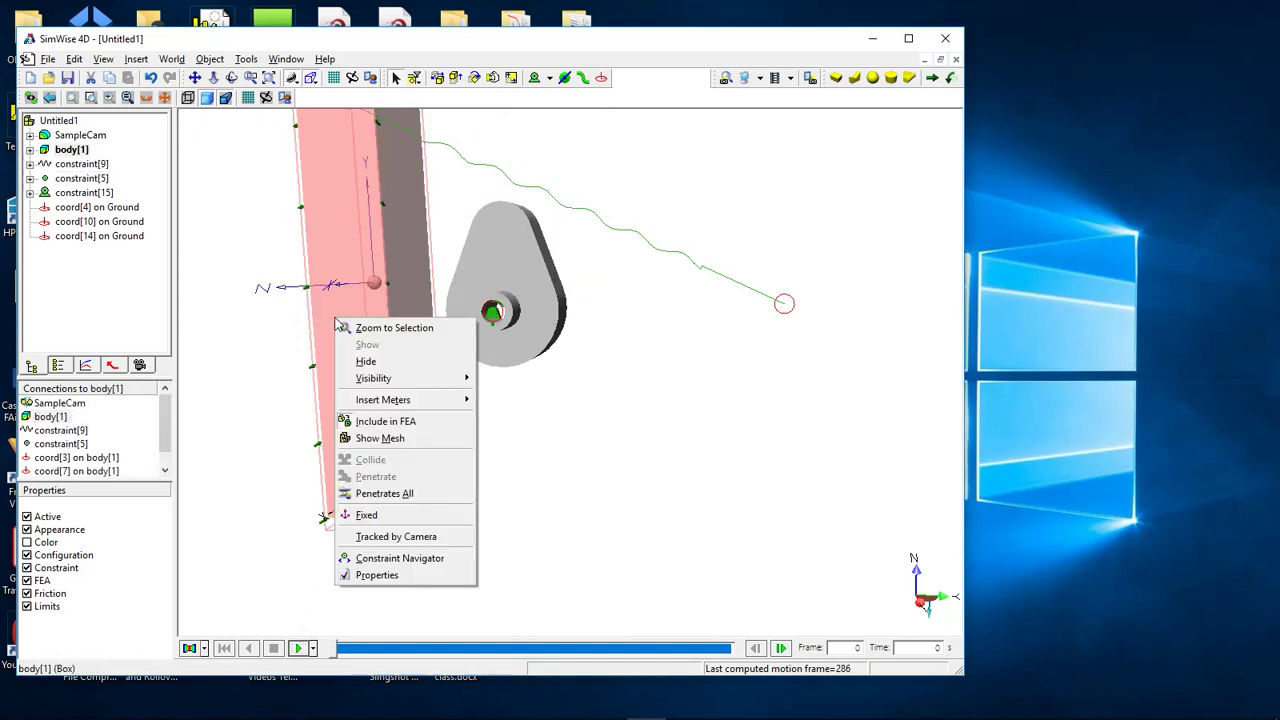
click(440, 421)
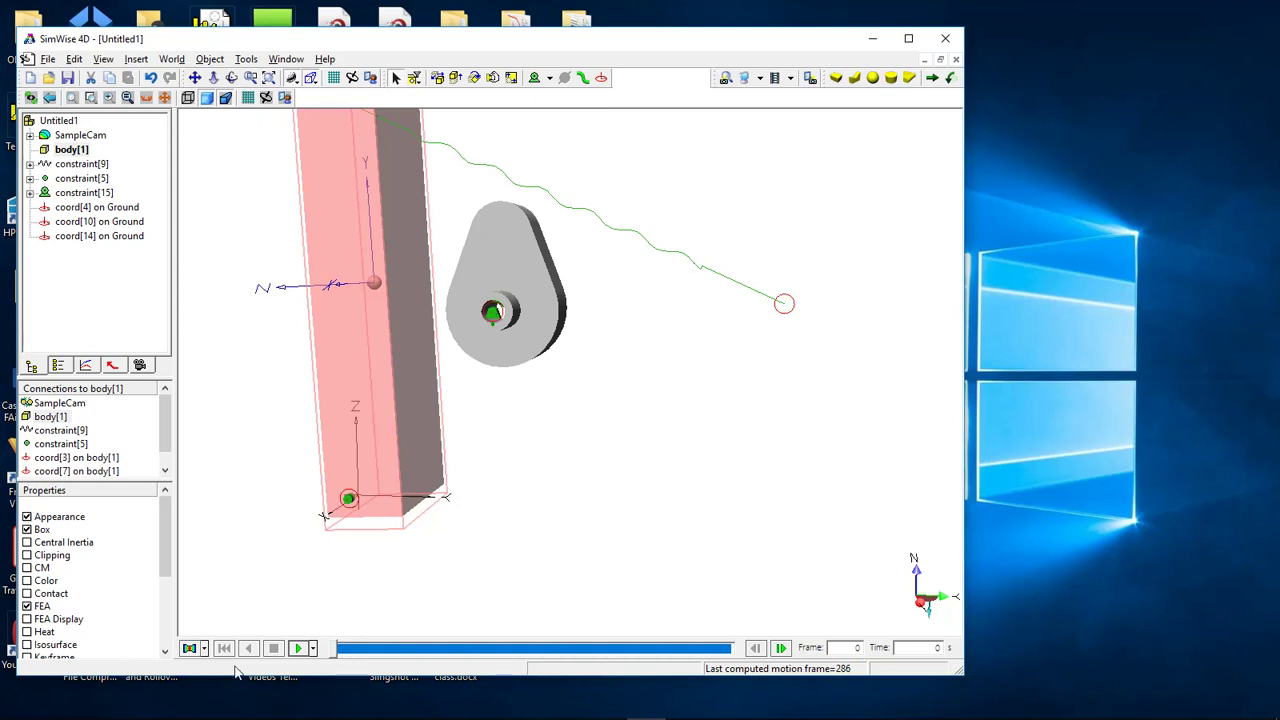
click(204, 648)
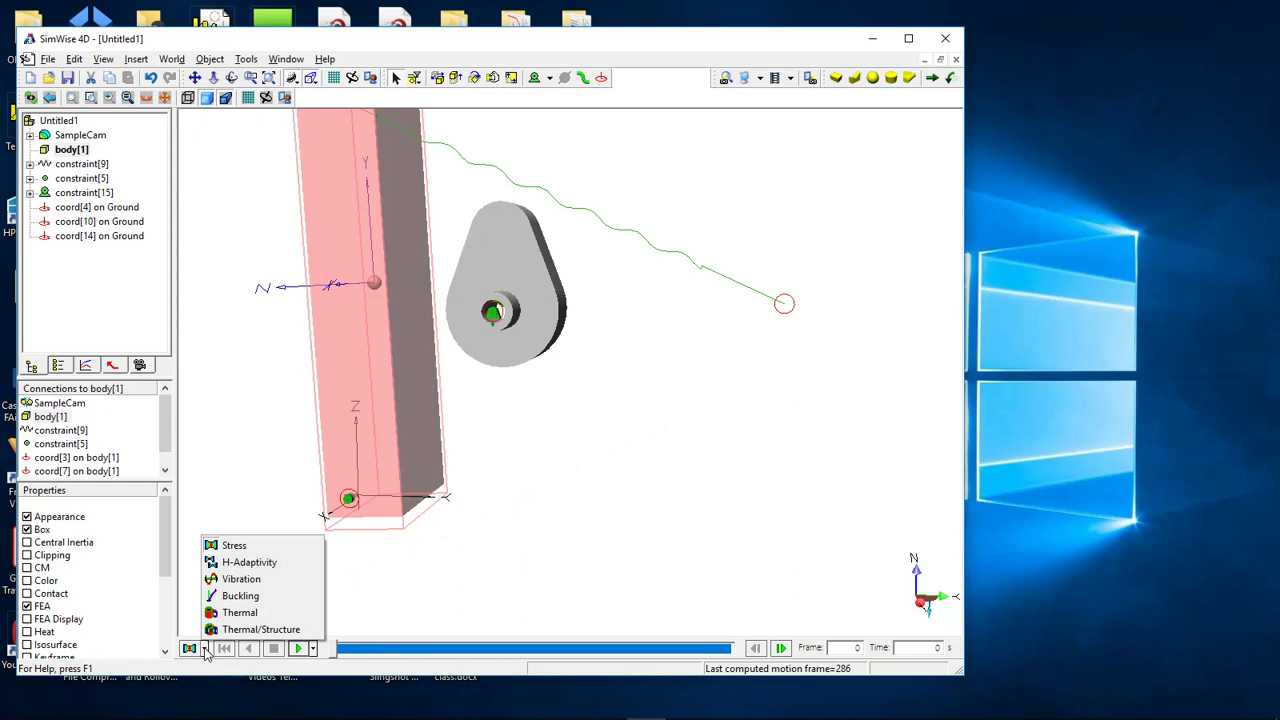
click(314, 649)
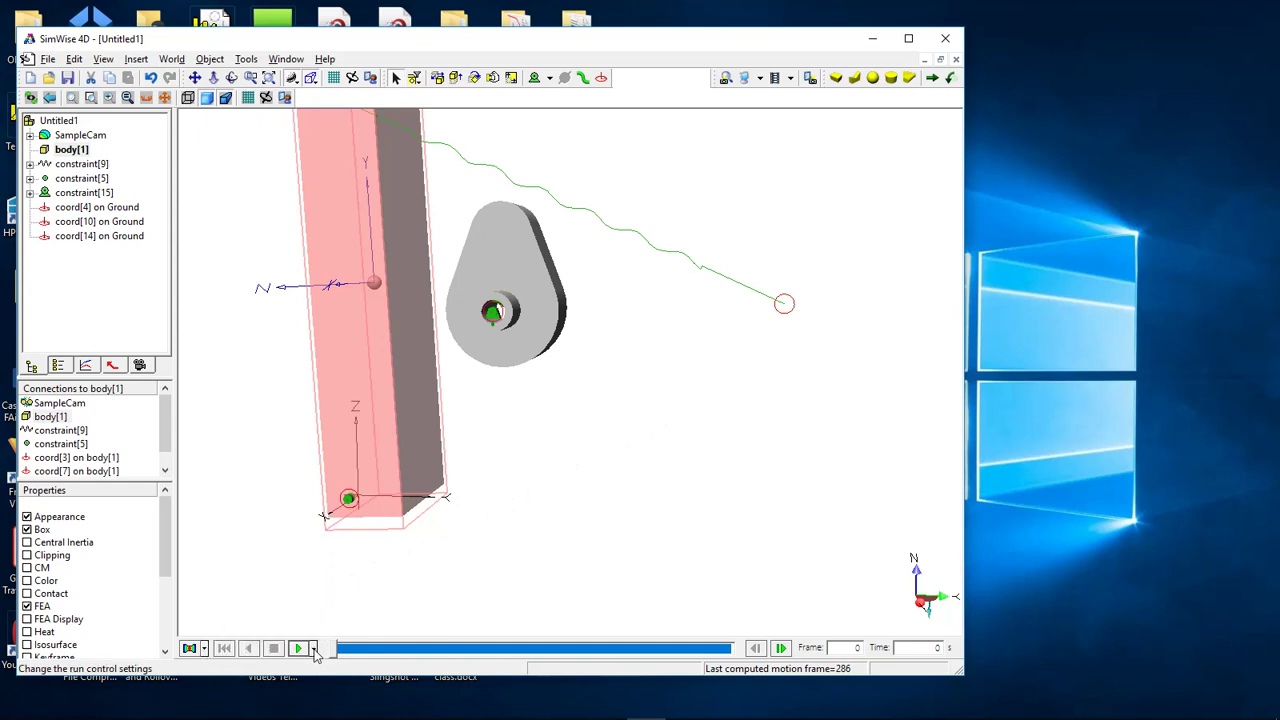
click(314, 649)
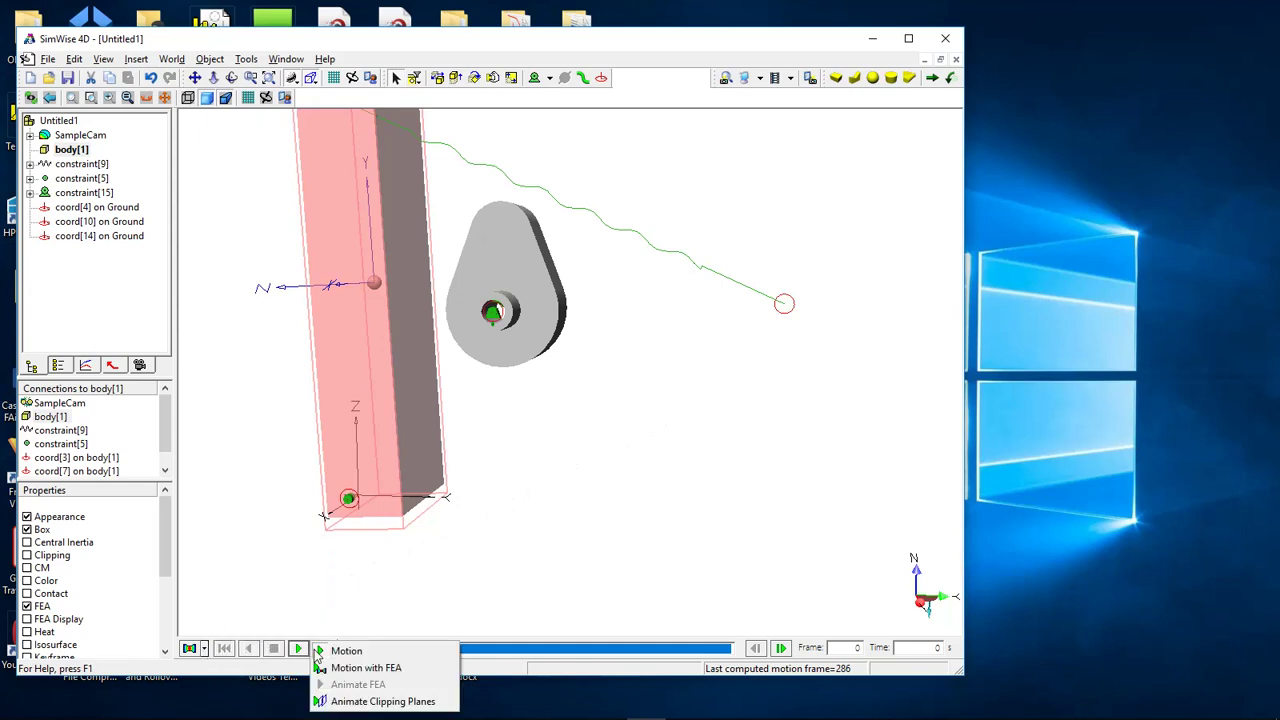
click(371, 668)
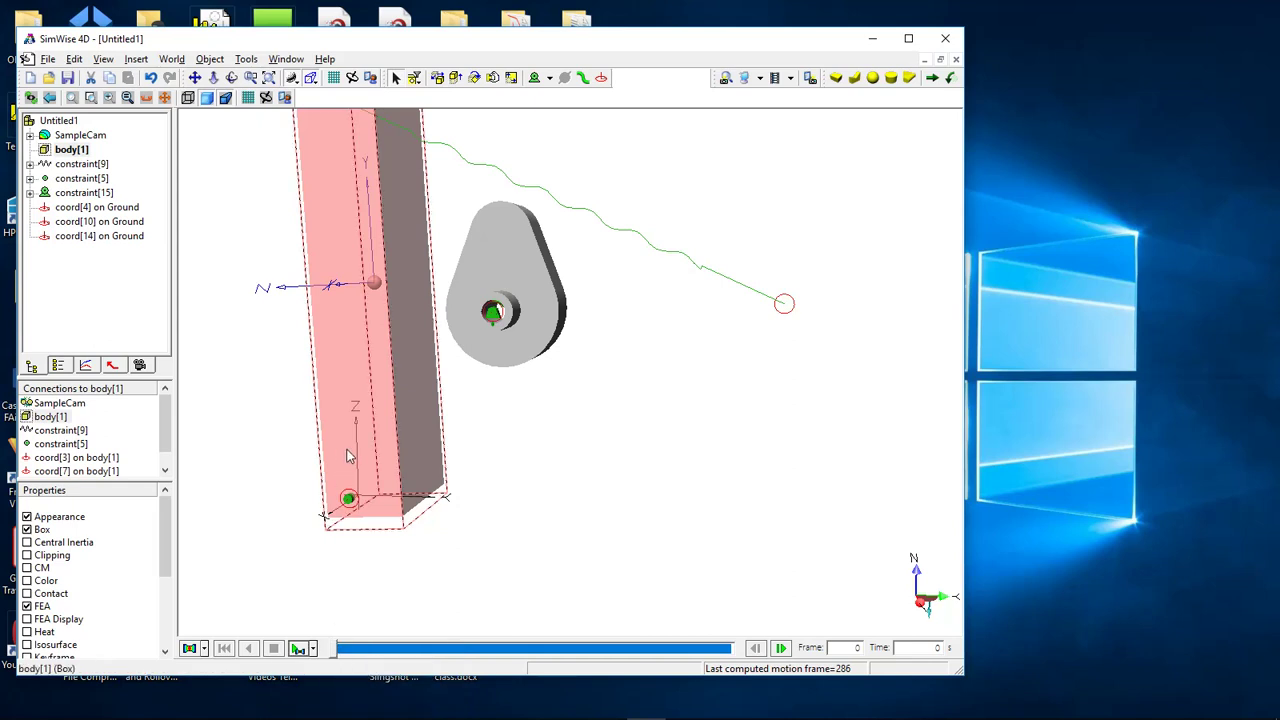
Run the motion simulation with FEA on the SampleCam body only, and stop and reset it to the first frame.
click(297, 649)
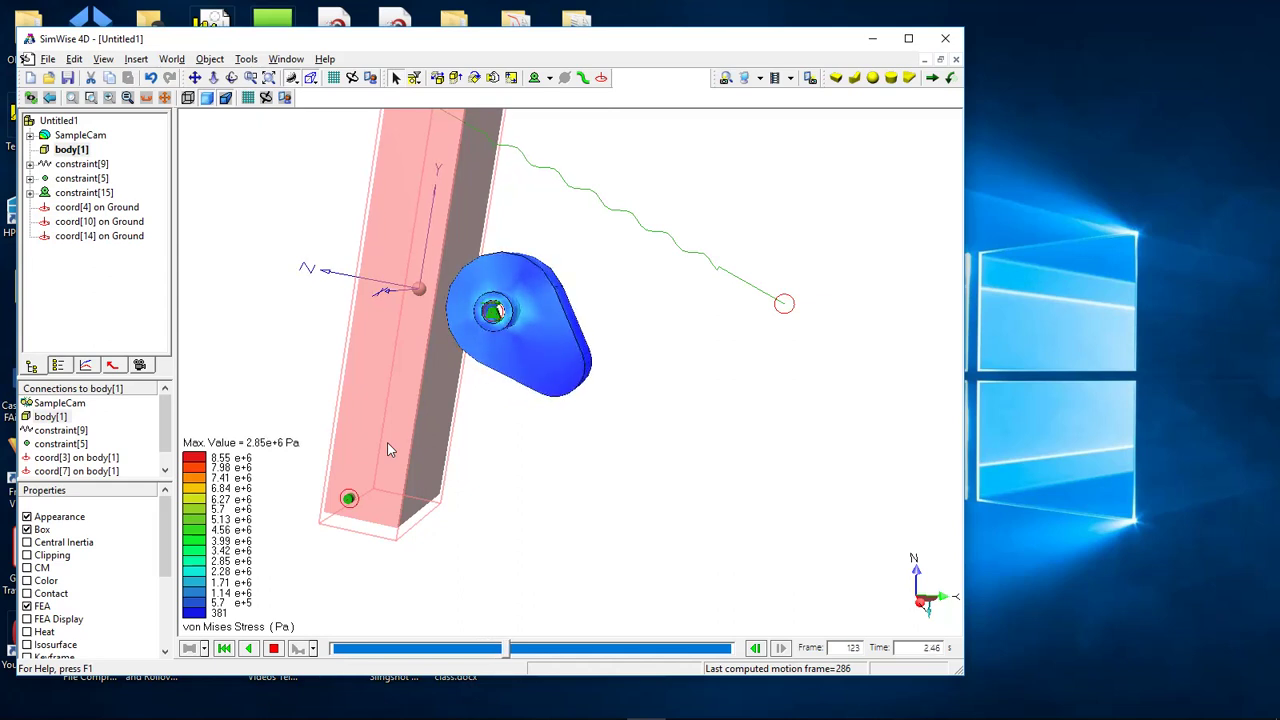
click(276, 651)
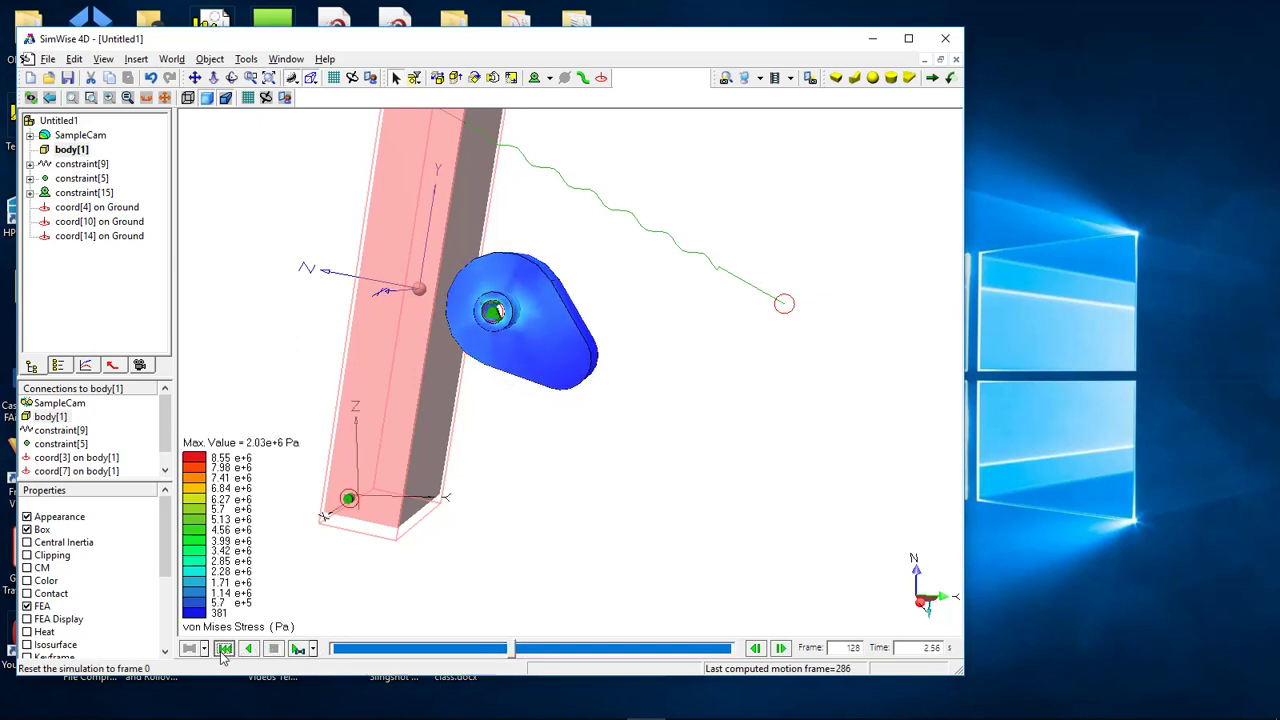
click(224, 650)
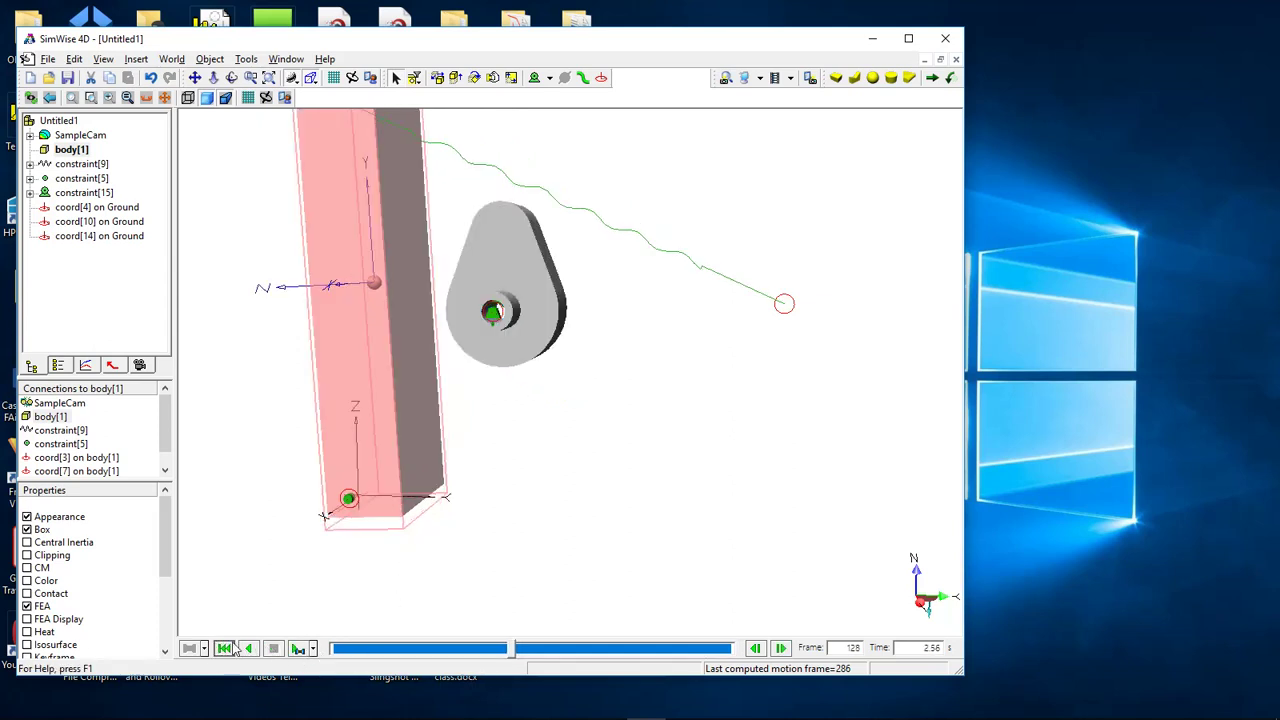
Include the block body[1] in the FEA, erasing the existing FEA results, and start the combined motion and FEA simulation.
right_click(333, 156)
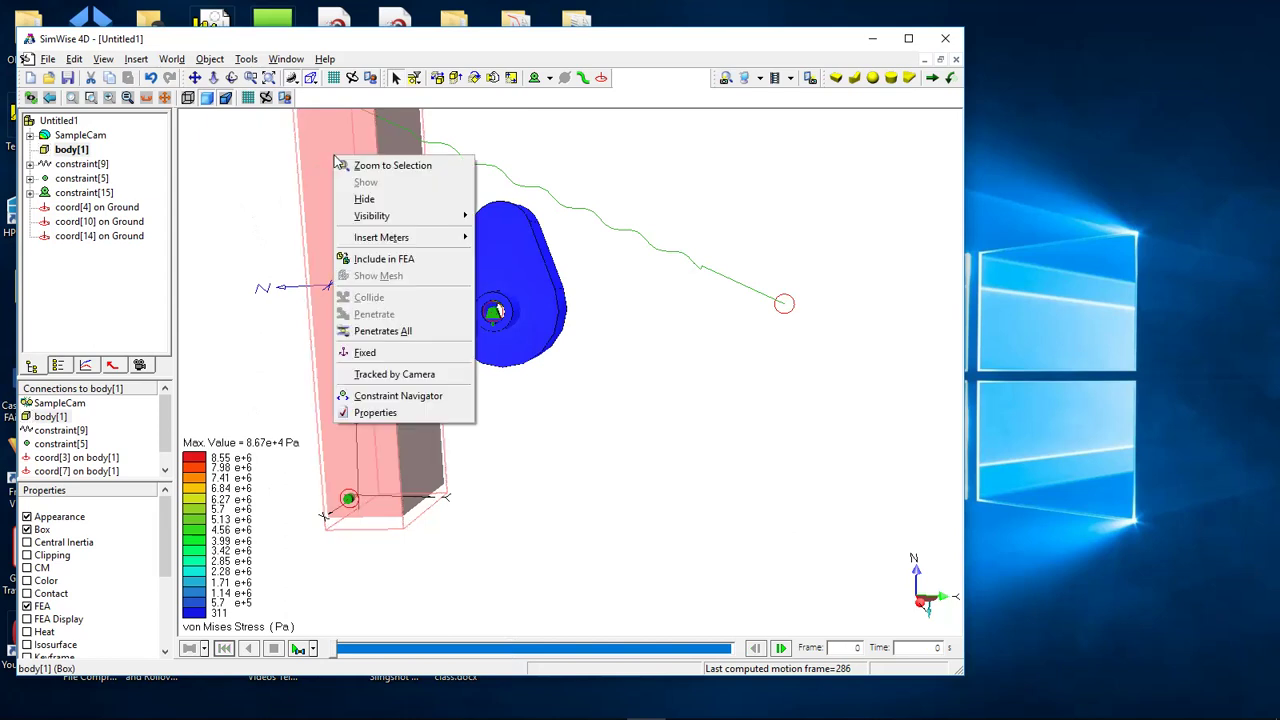
click(397, 261)
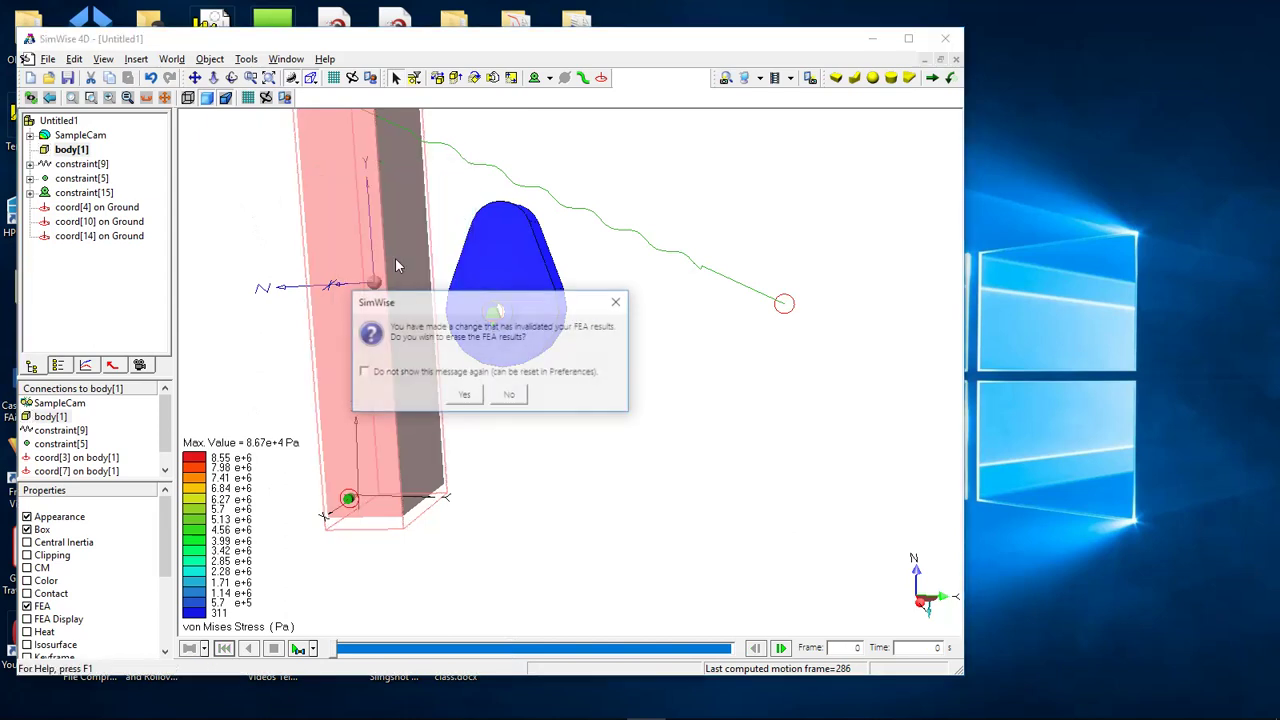
click(465, 396)
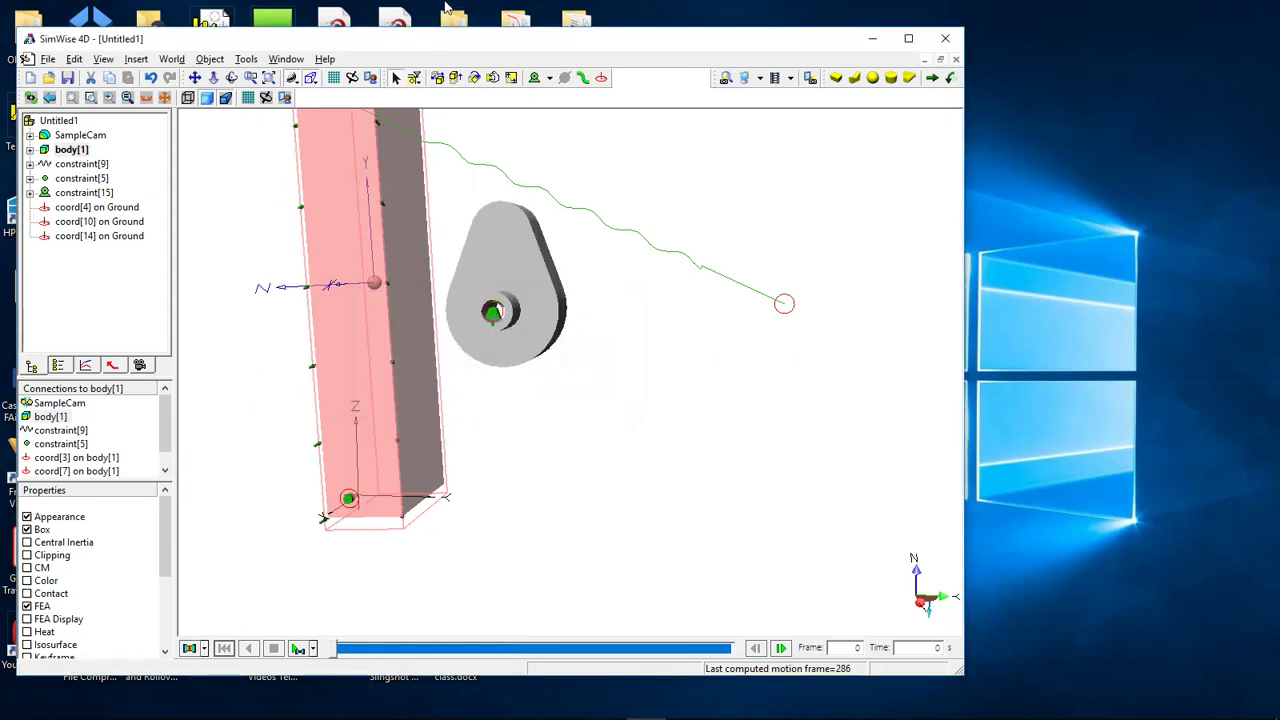
click(297, 649)
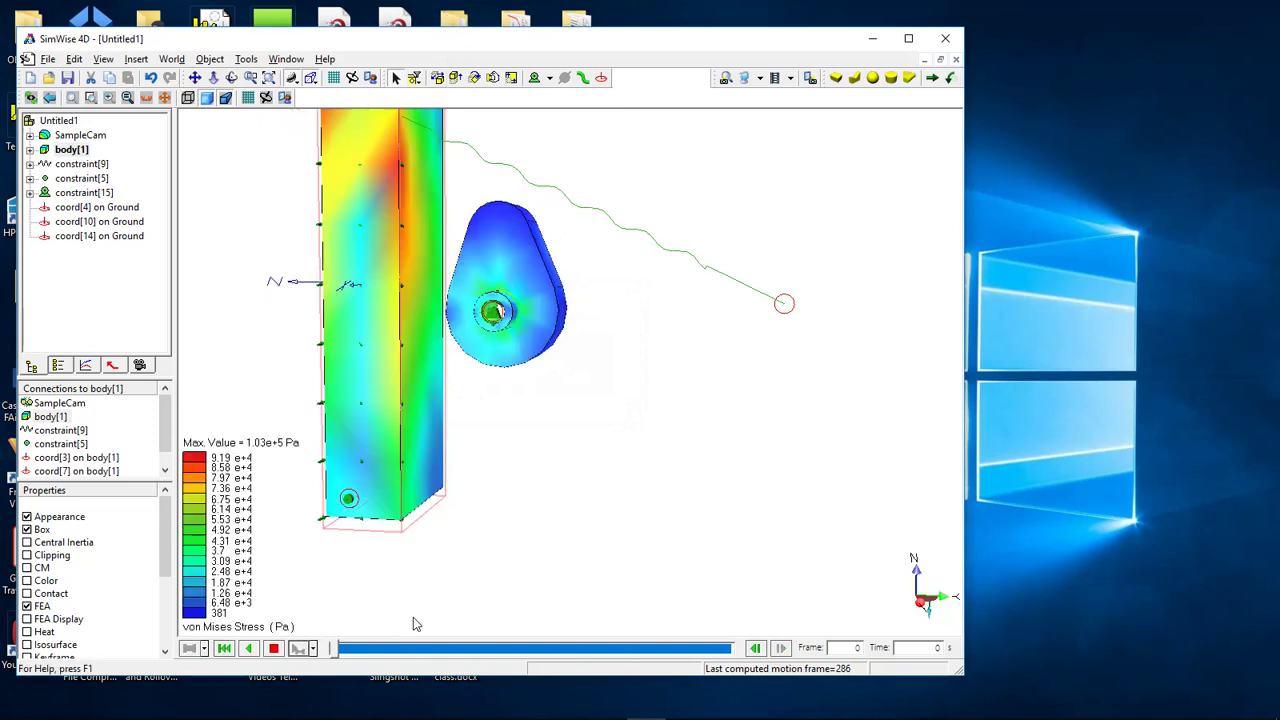